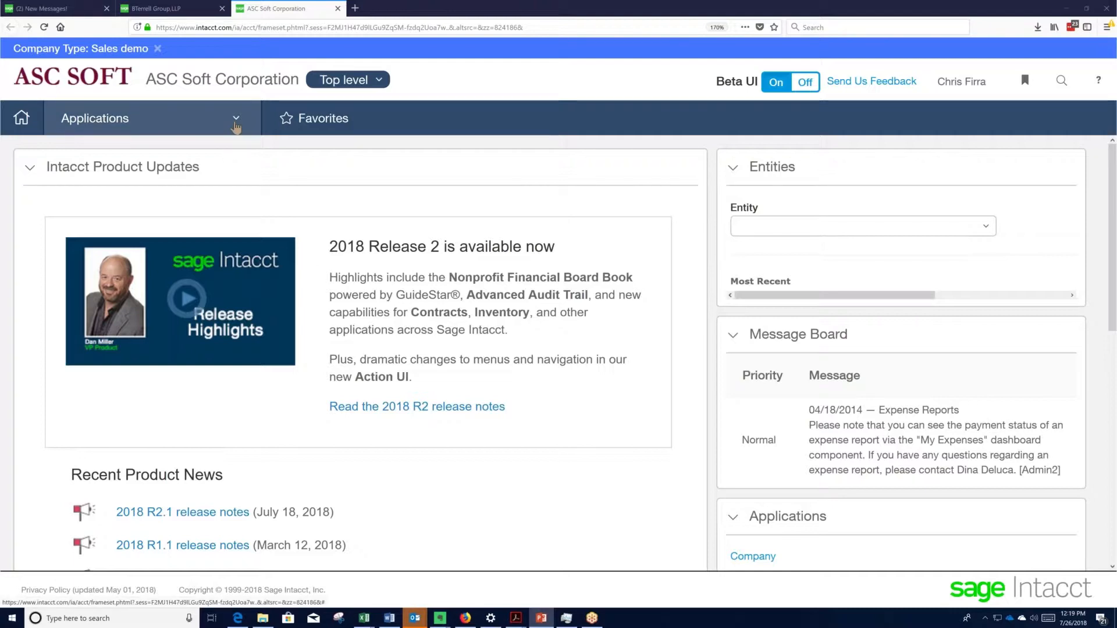
Step: Create a new financial report named "Revenue by Location" with the Accounts report structure
left_click(235, 126)
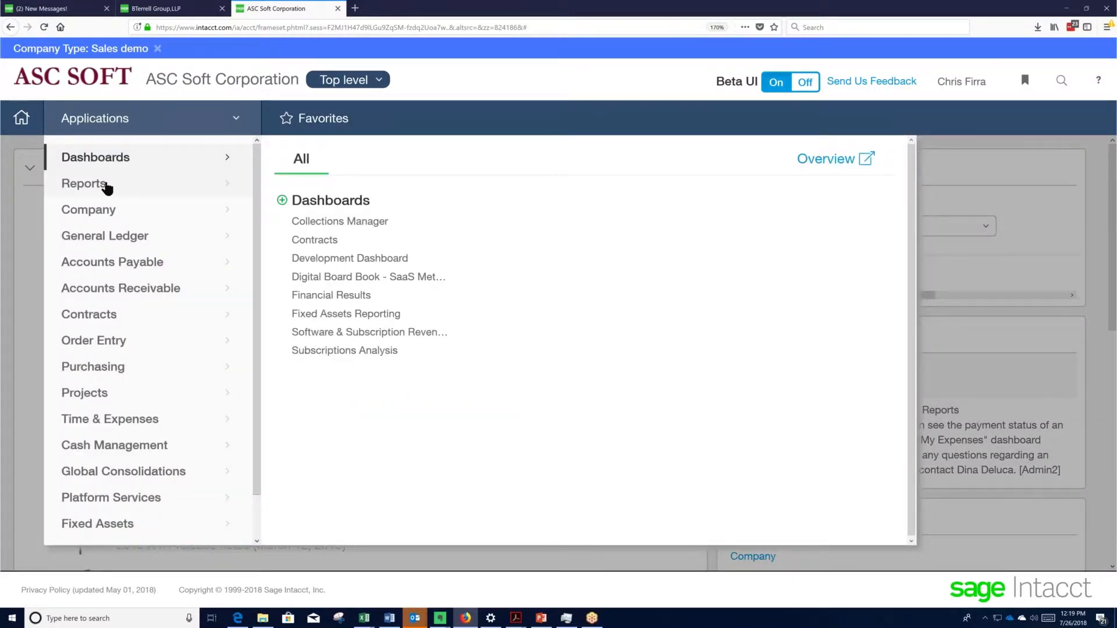
mouse_move(106, 186)
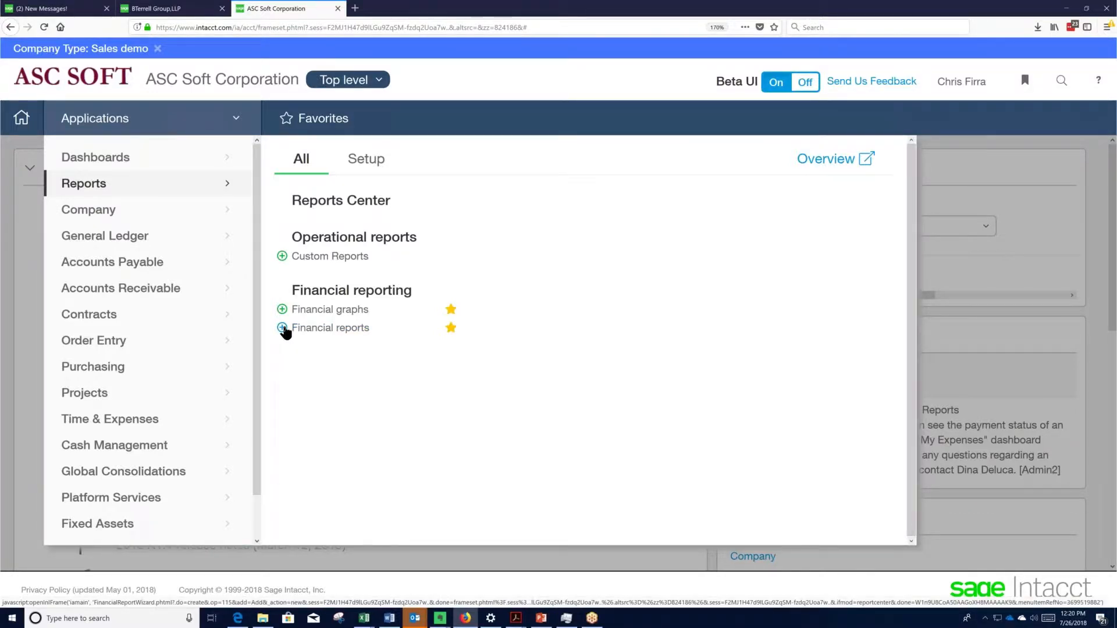
left_click(283, 328)
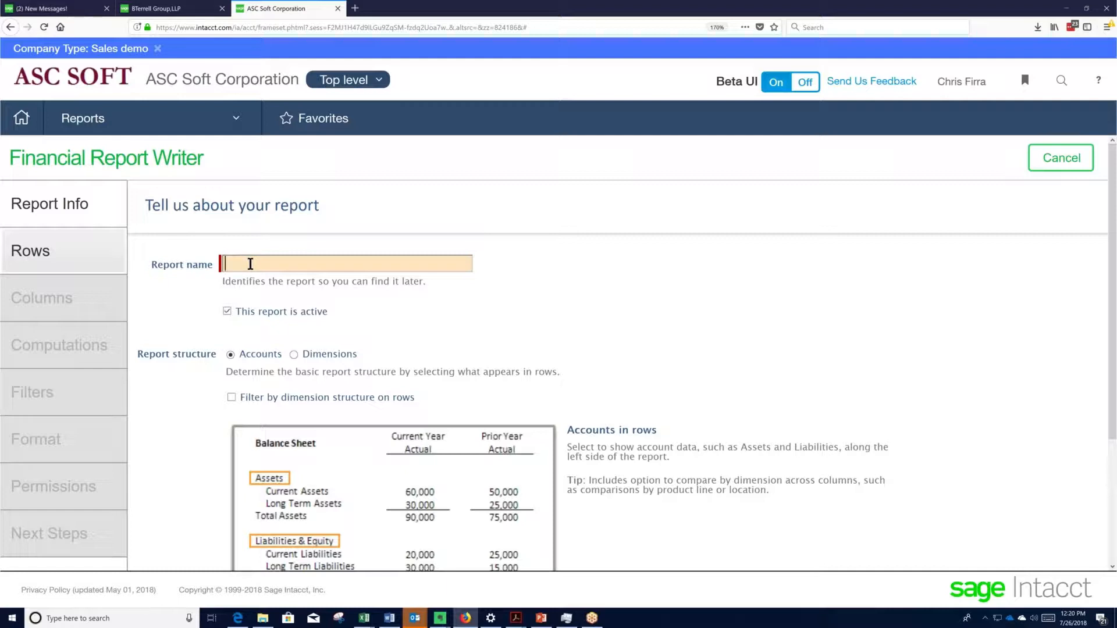
type("Revenue by Location")
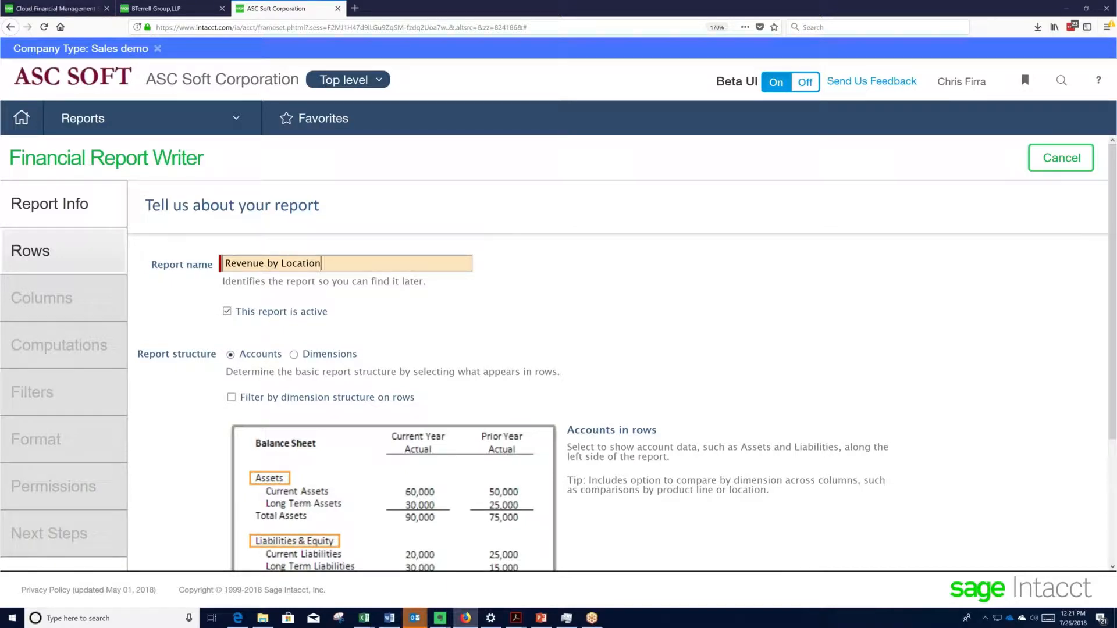
left_click(294, 354)
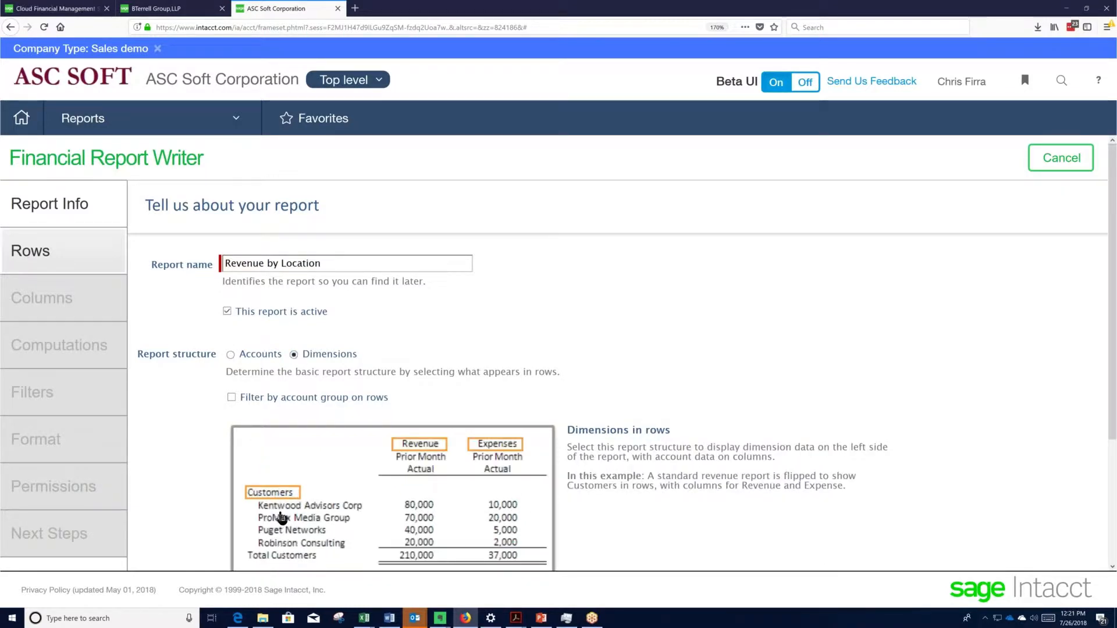
left_click(232, 355)
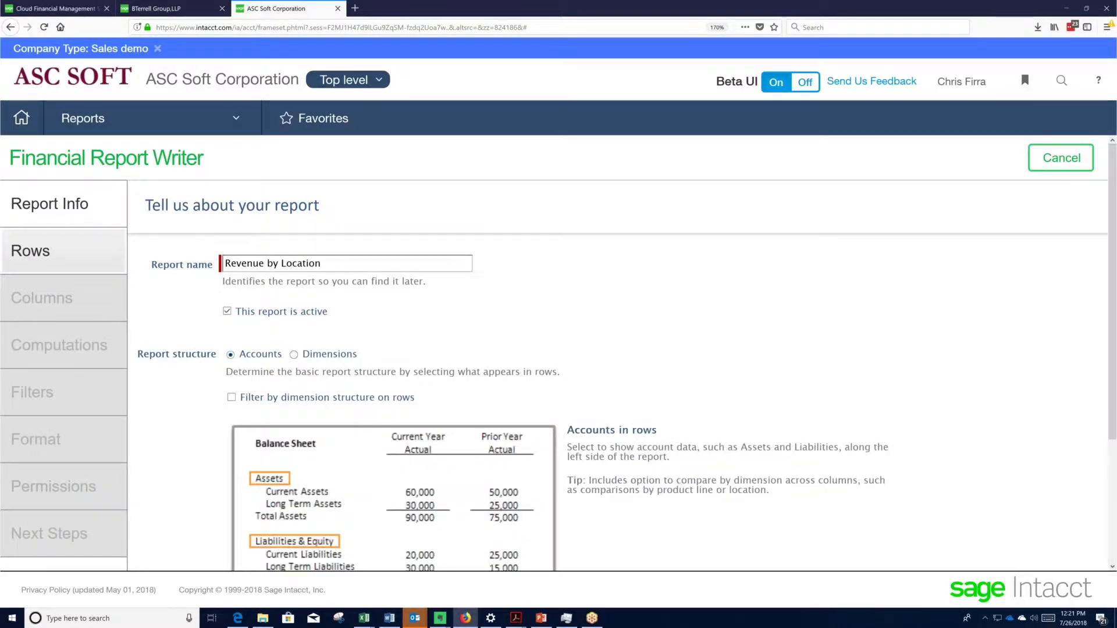
Step: Define the report rows by including the Revenue account group
left_click(56, 261)
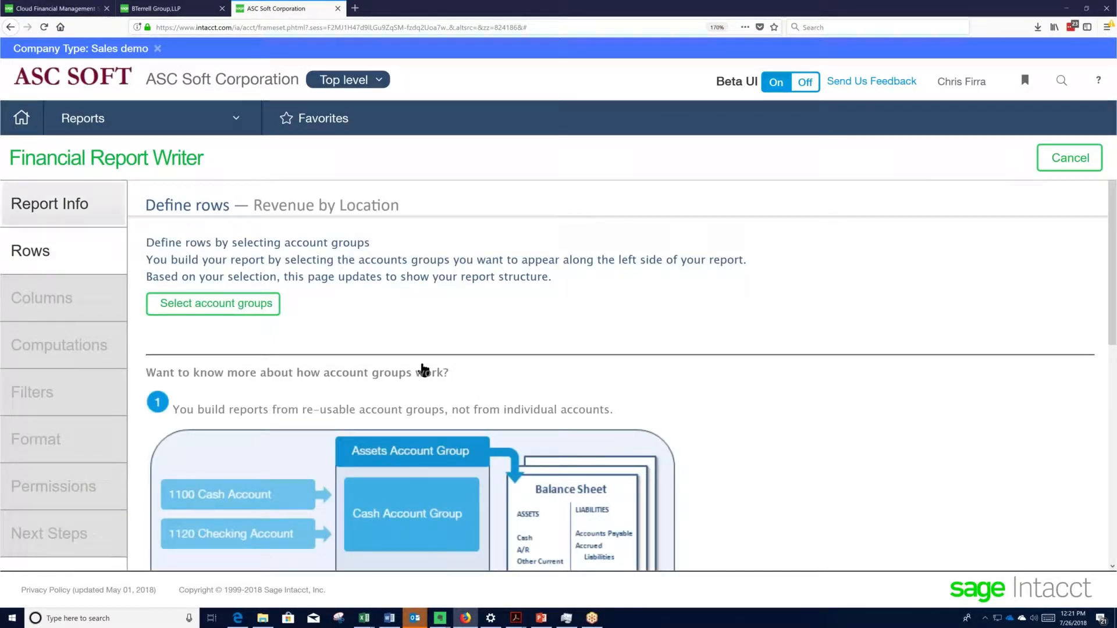
scroll(423, 370, "down", 3)
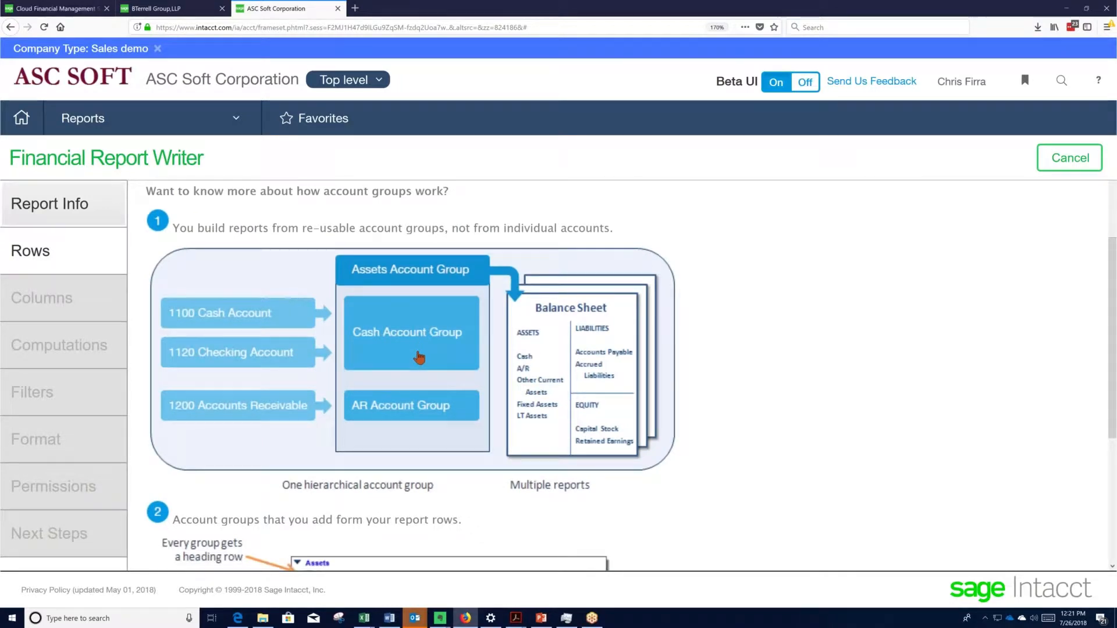
scroll(419, 358, "down", 3)
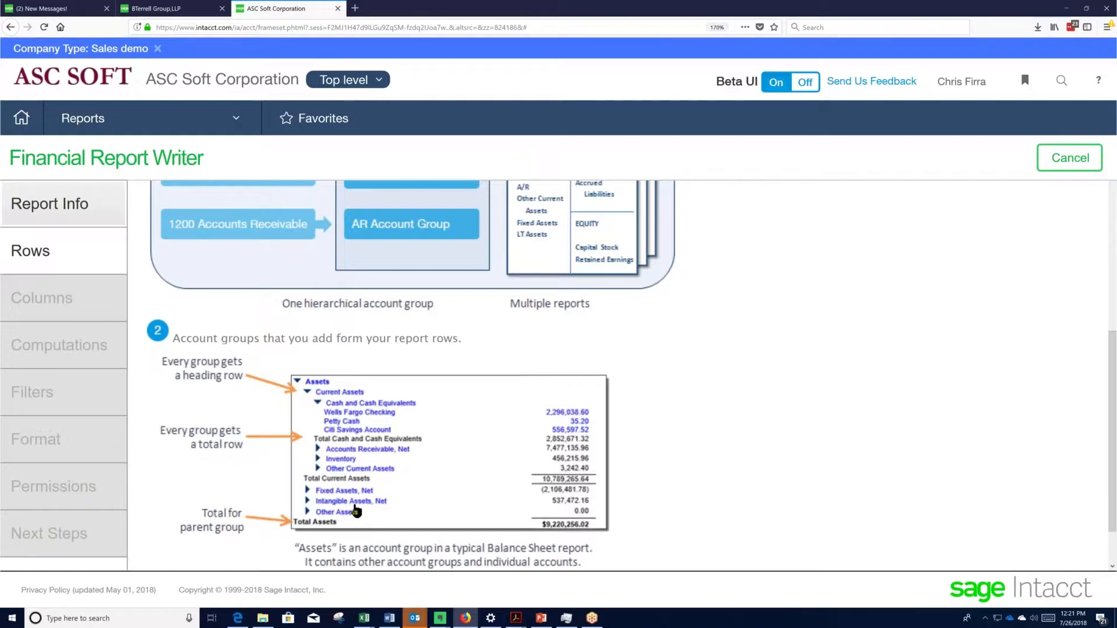
scroll(330, 431, "up", 2)
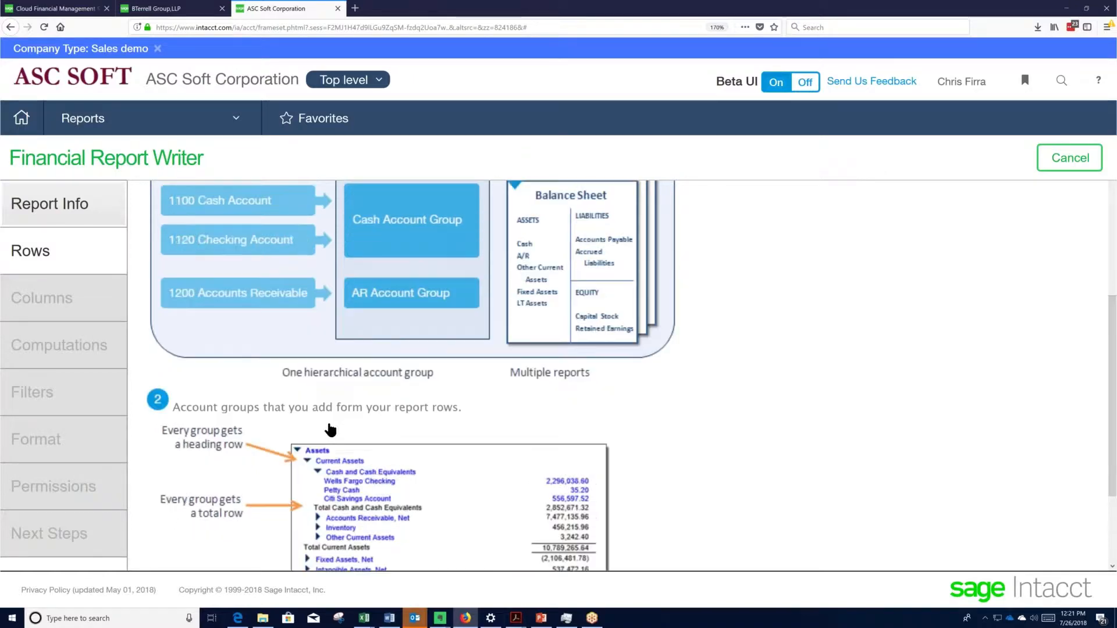
scroll(330, 430, "up", 6)
left_click(229, 305)
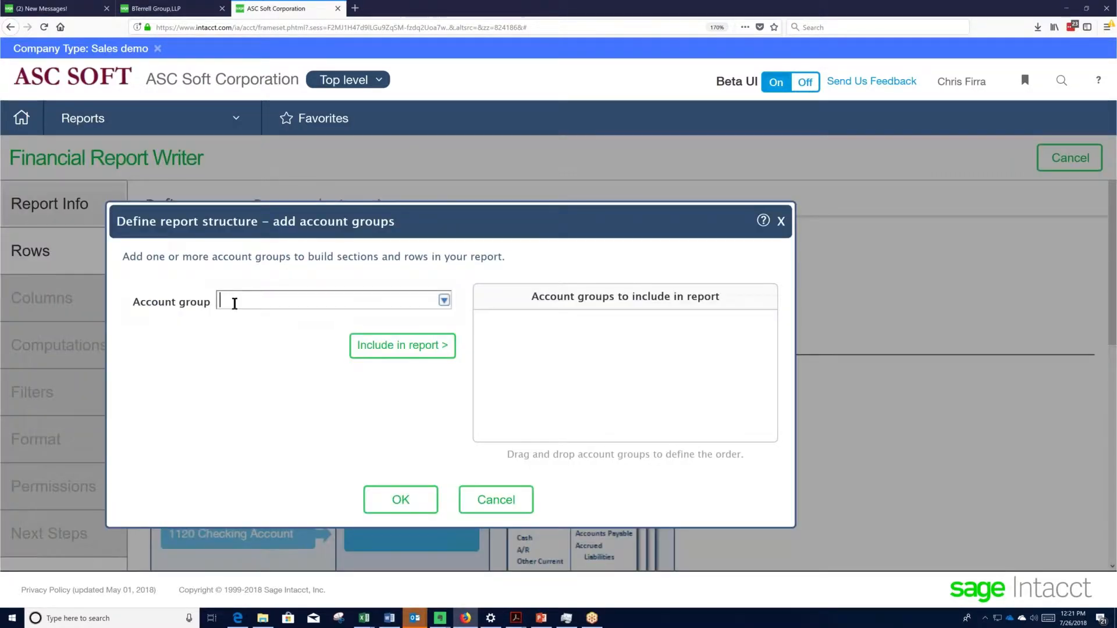
type("R")
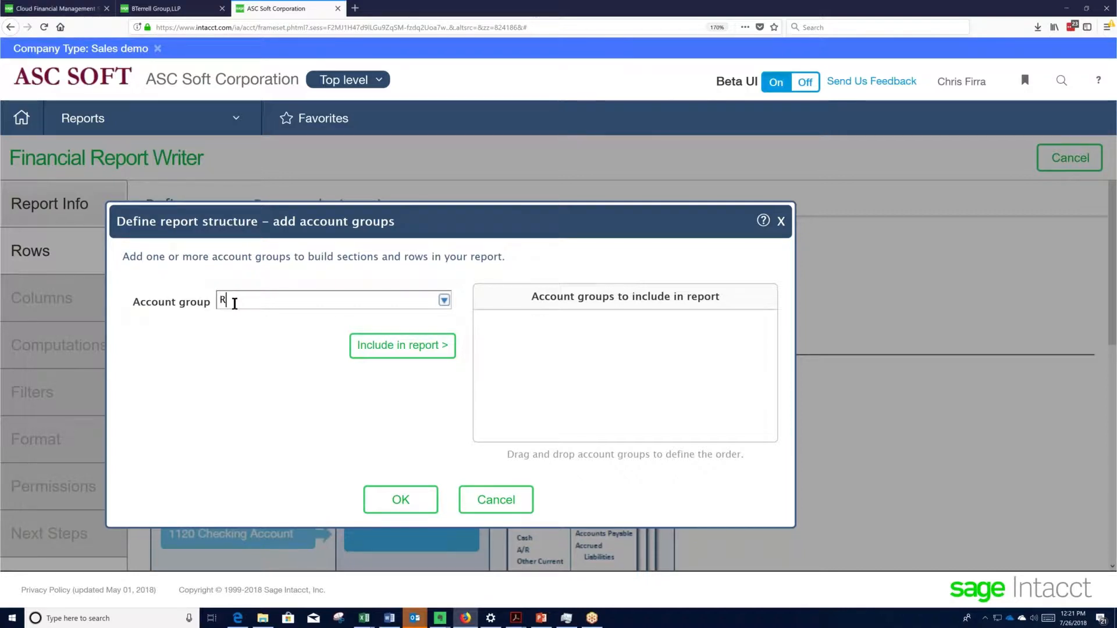
type("evenue")
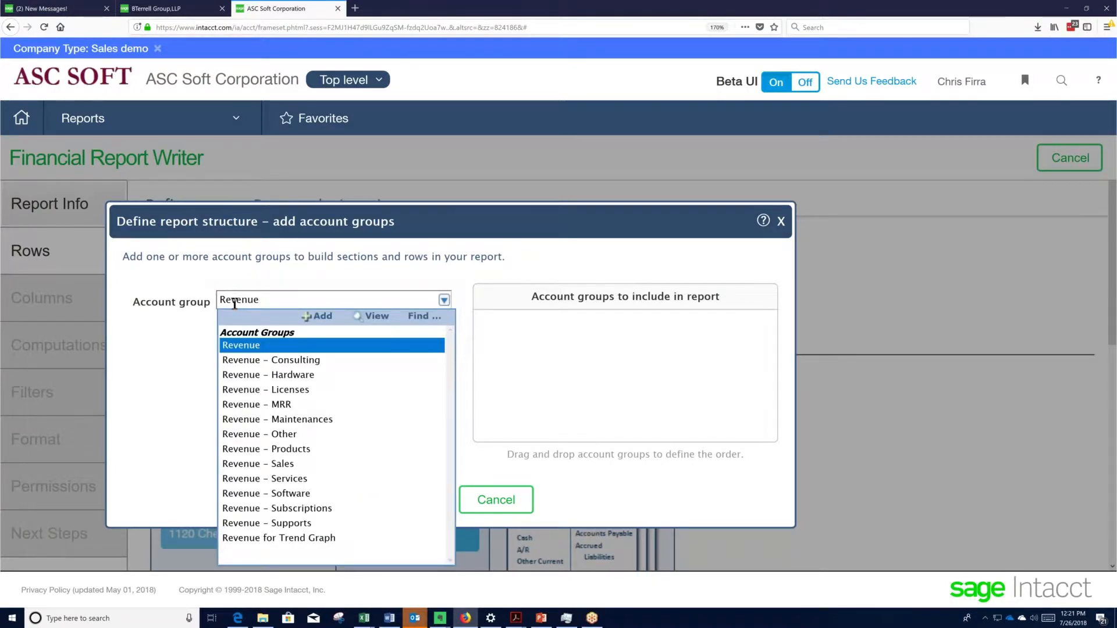
left_click(252, 346)
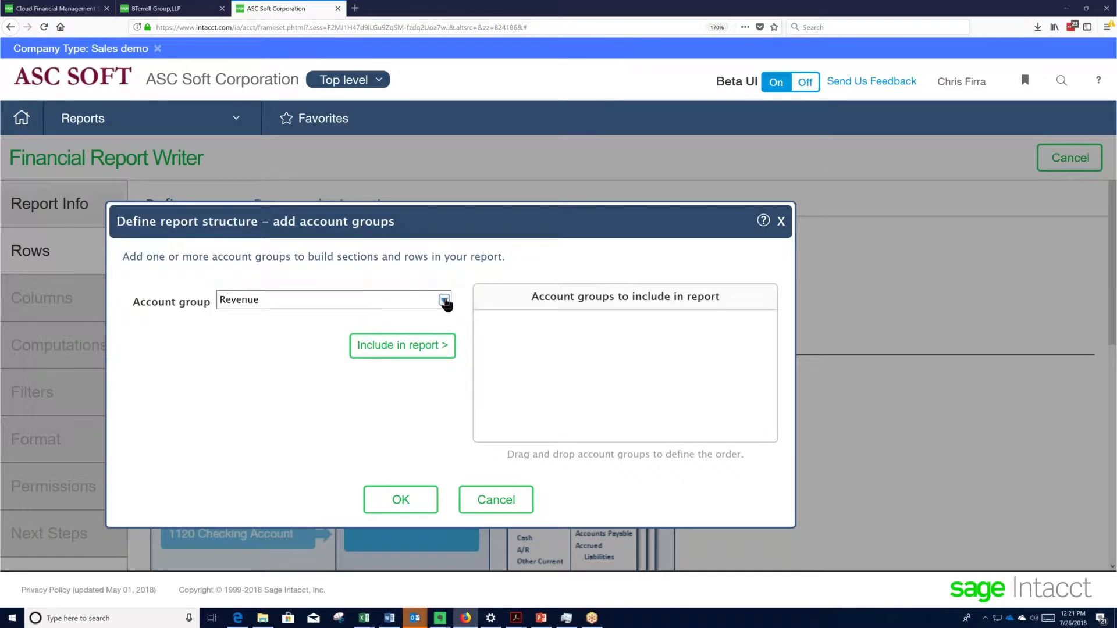
left_click(414, 346)
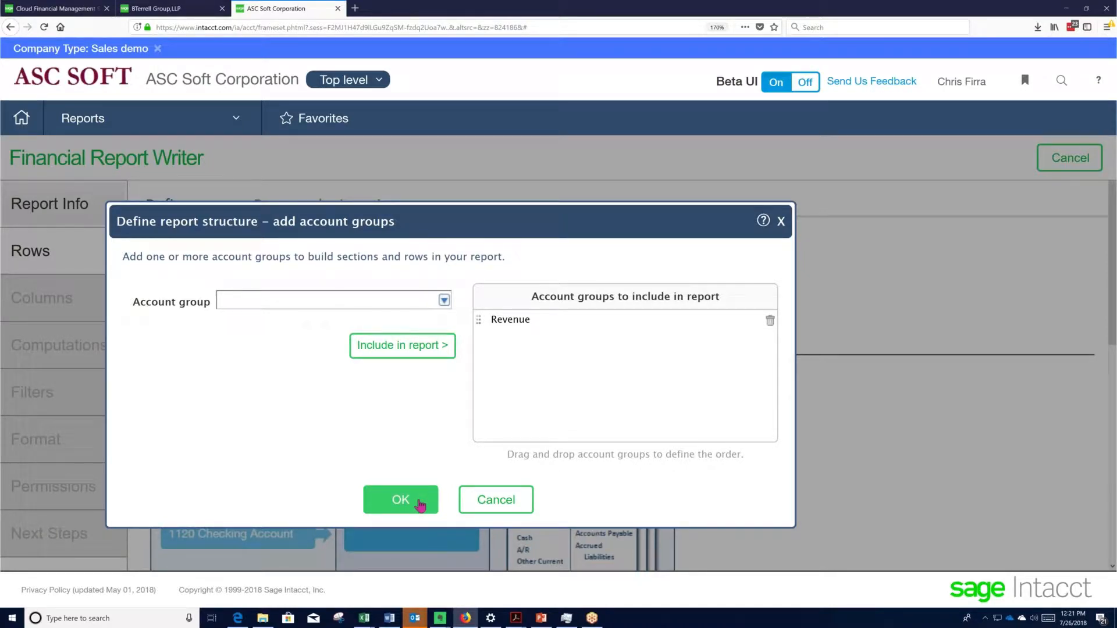
left_click(419, 503)
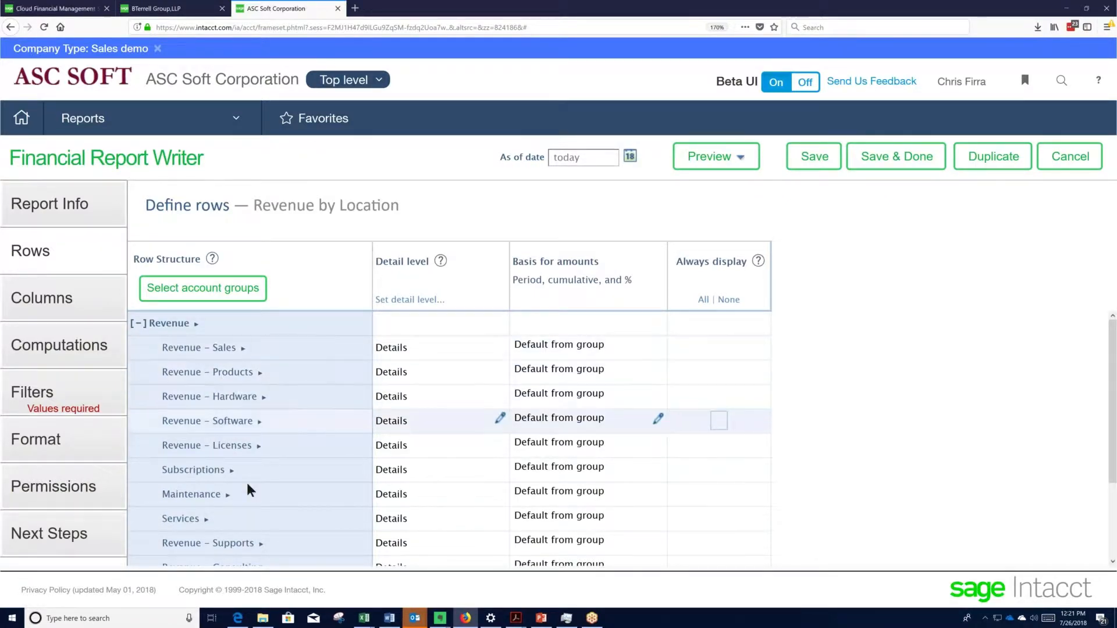
Step: Review the Revenue row structure and set the report's as-of date to 03/31/2013 on the column definition page
scroll(255, 549, "down", 1)
scroll(255, 548, "down", 2)
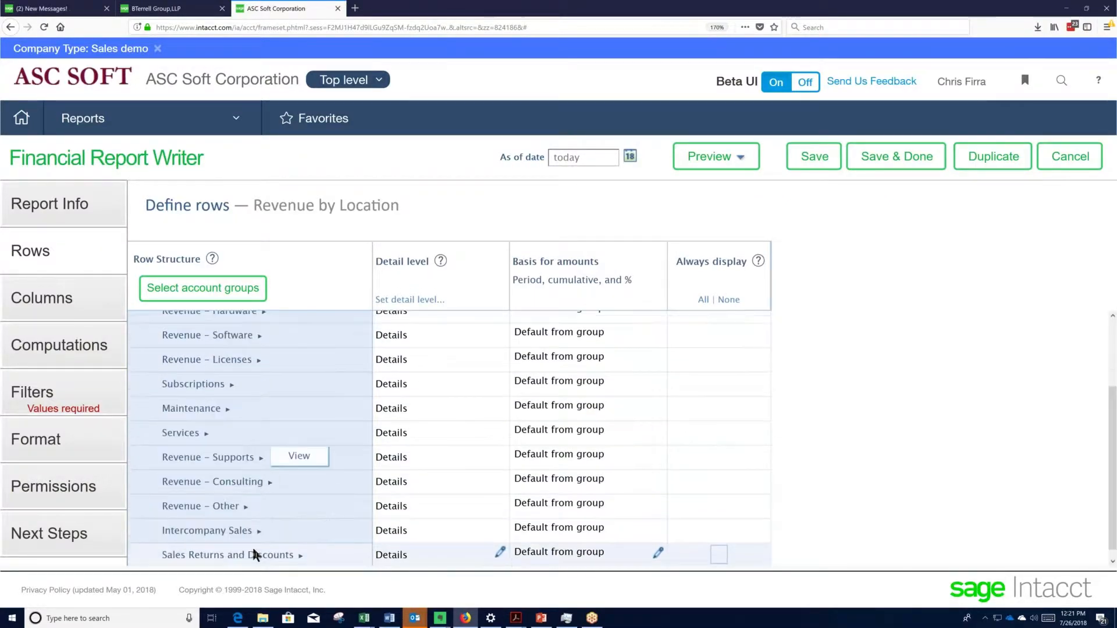
scroll(251, 541, "up", 2)
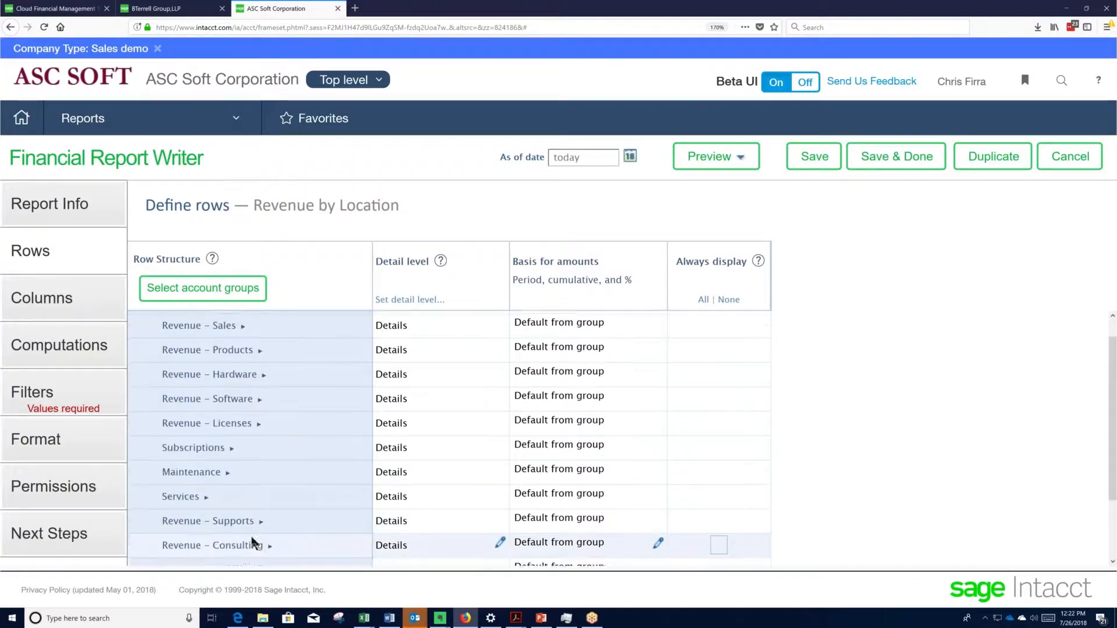
mouse_move(243, 355)
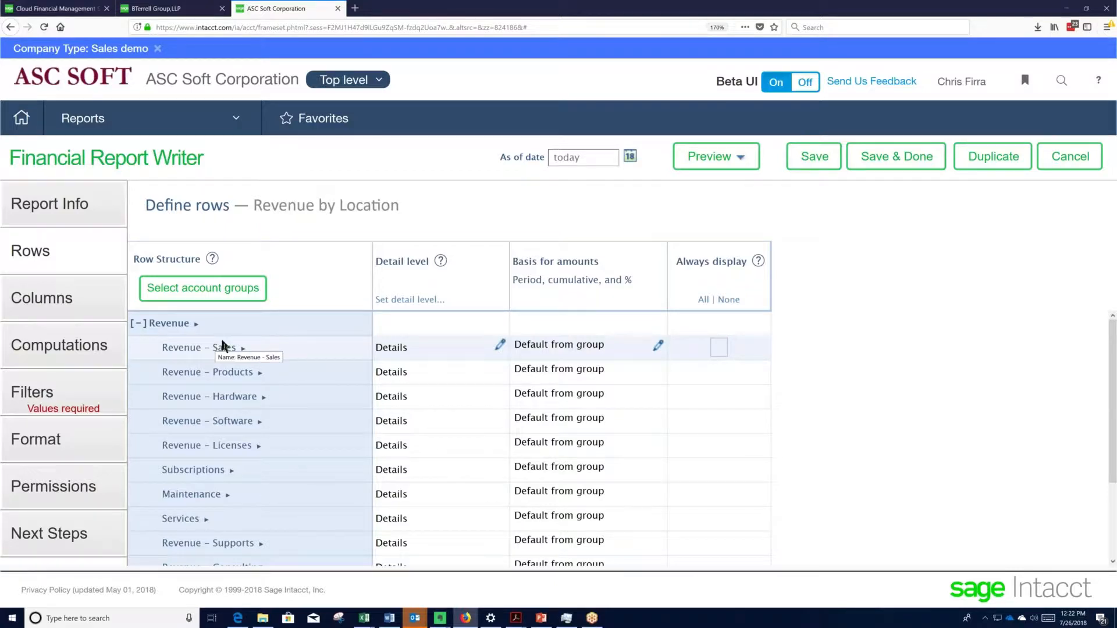
left_click(65, 302)
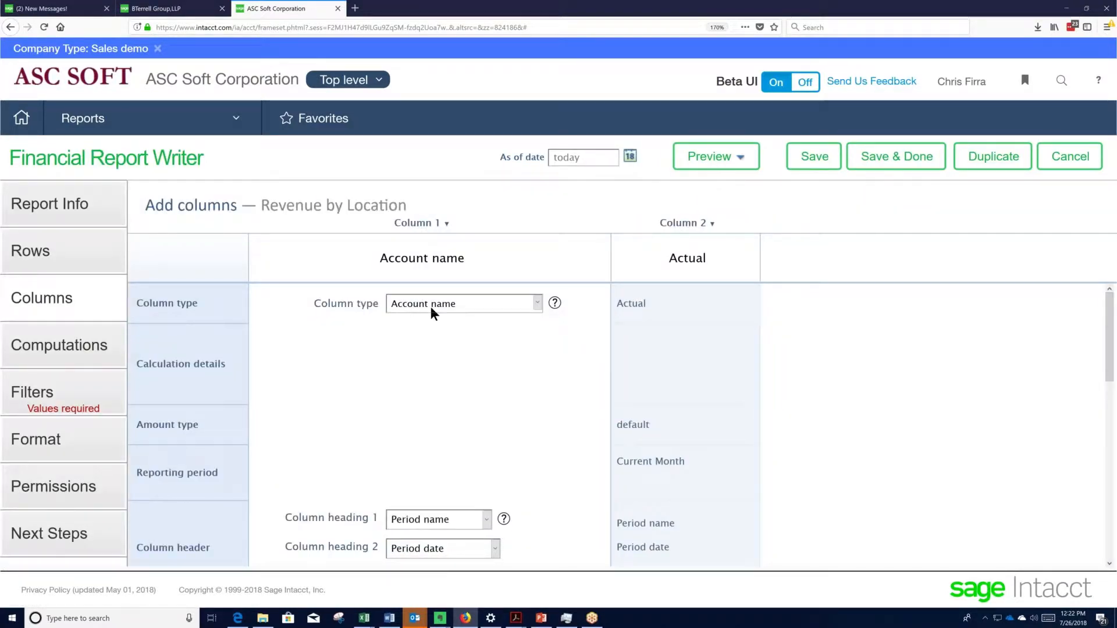
left_click(564, 160)
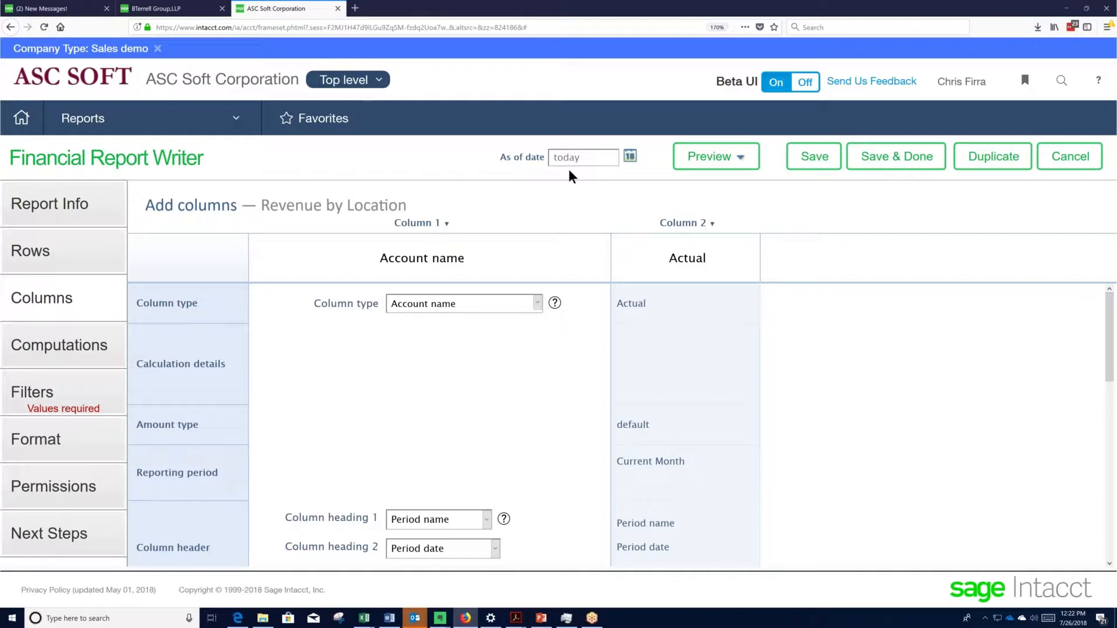
type("03/31/2013")
Step: Filter the report data to the specific location 100--ASC USA
left_click(91, 401)
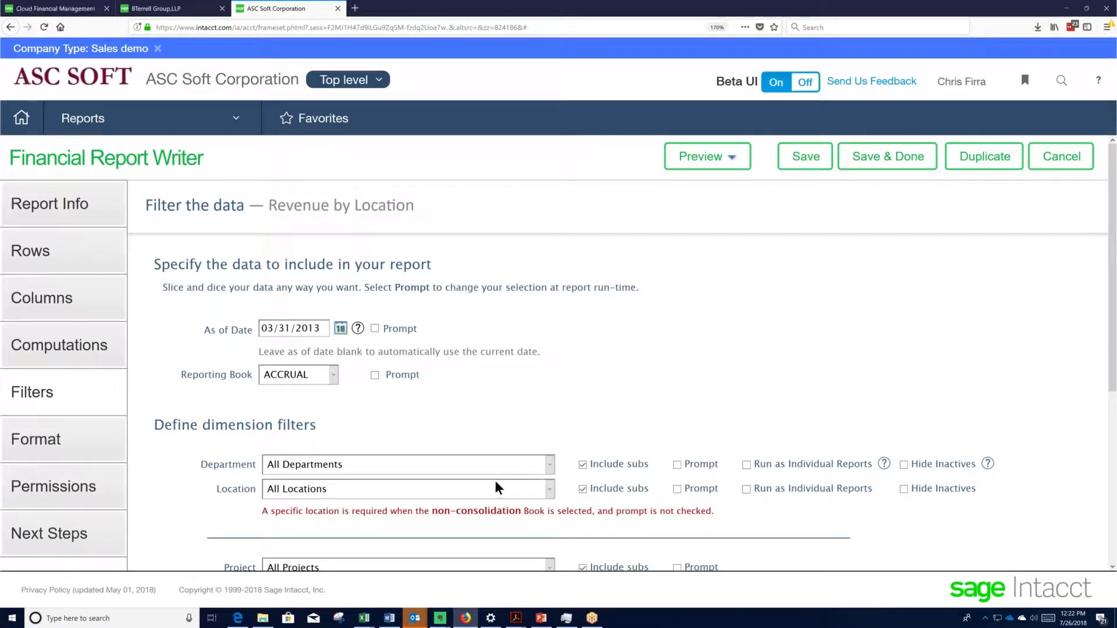
left_click(547, 489)
left_click(362, 531)
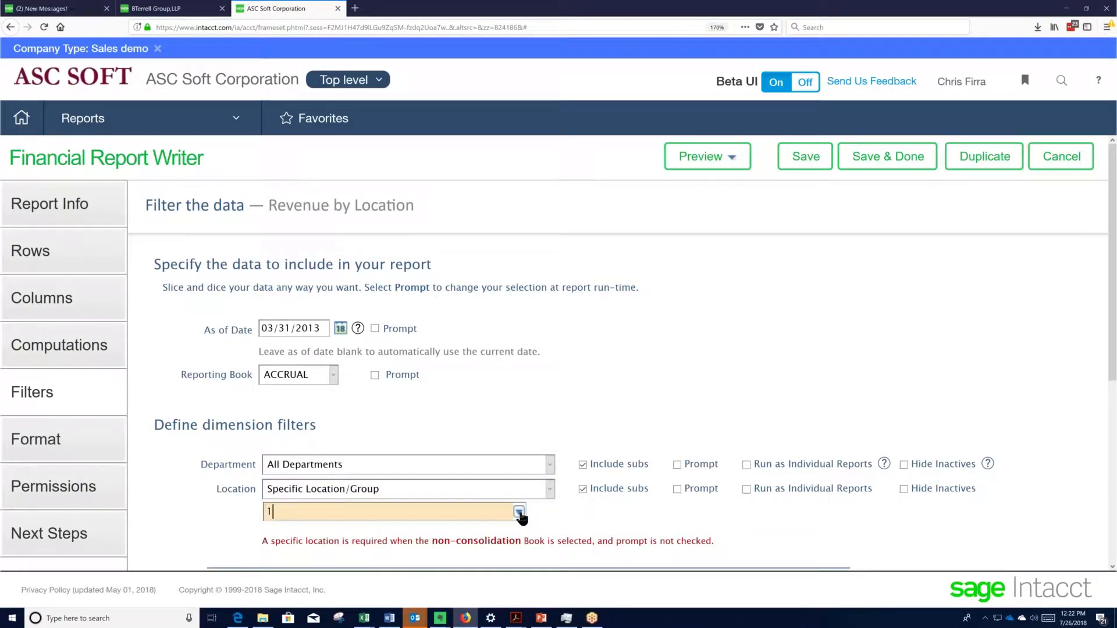
type("100--ASC USA")
key("Tab")
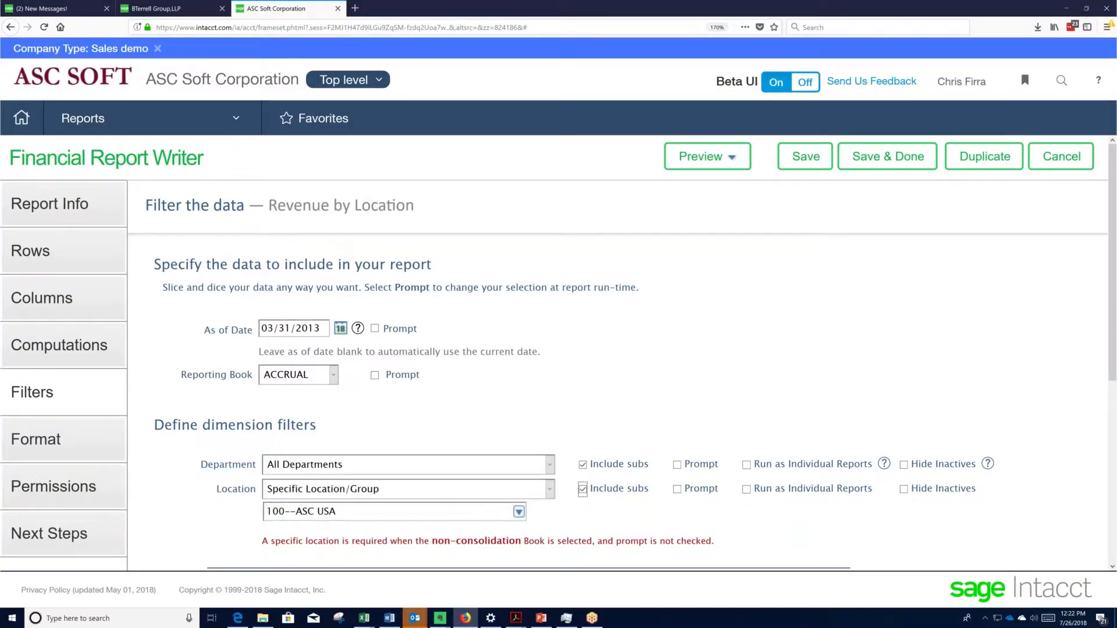
Step: Preview the Revenue by Location report as a live HTML report and close the preview
left_click(44, 306)
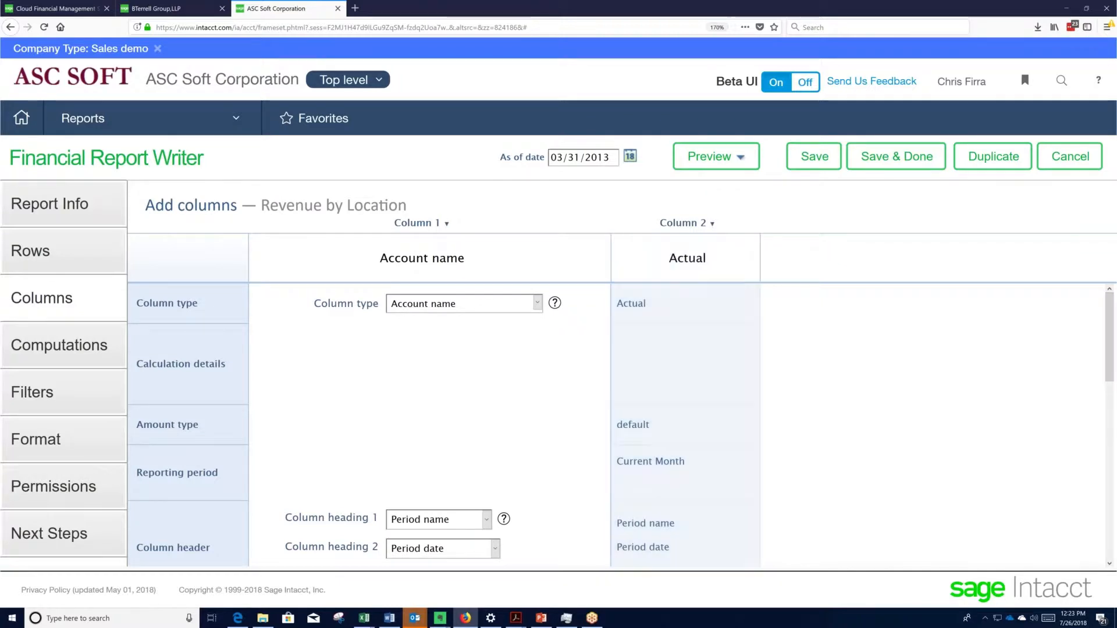
left_click(708, 166)
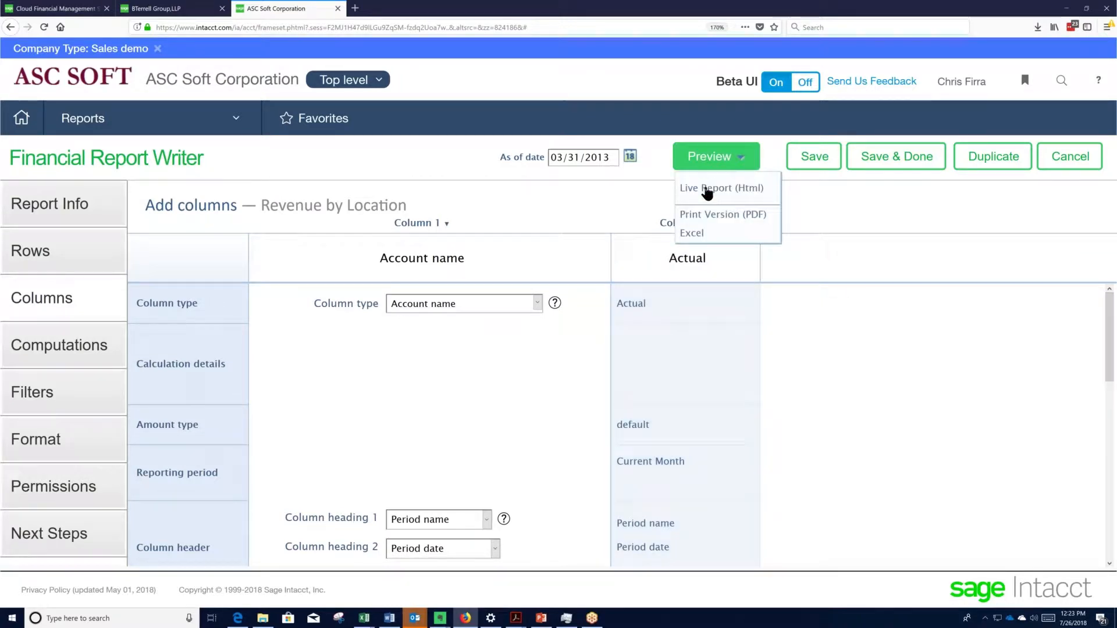
left_click(707, 189)
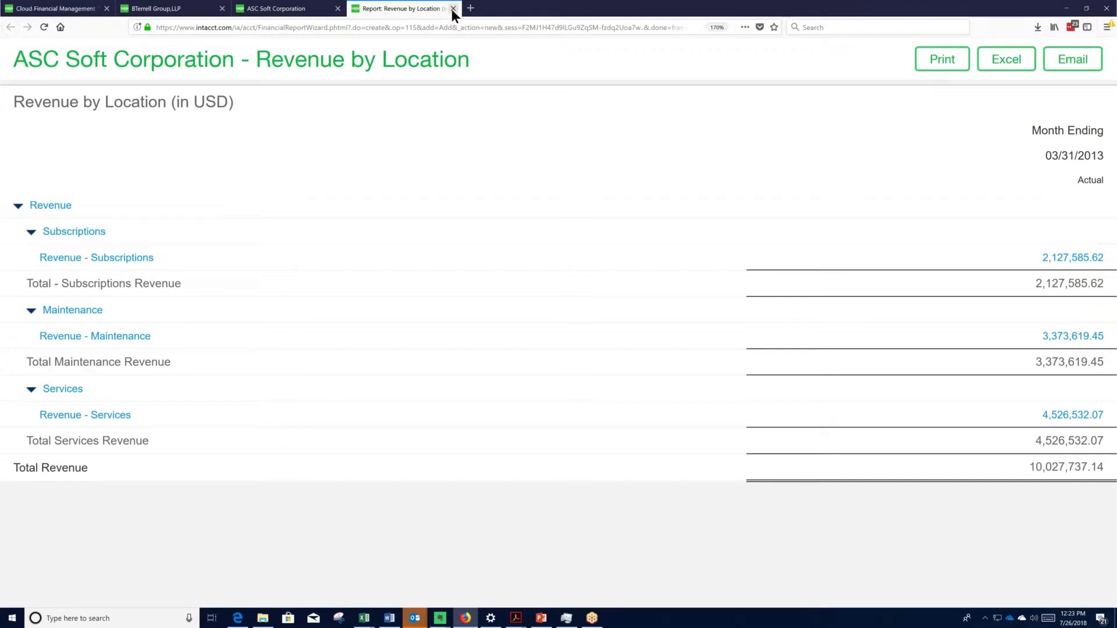
key("ctrl+w")
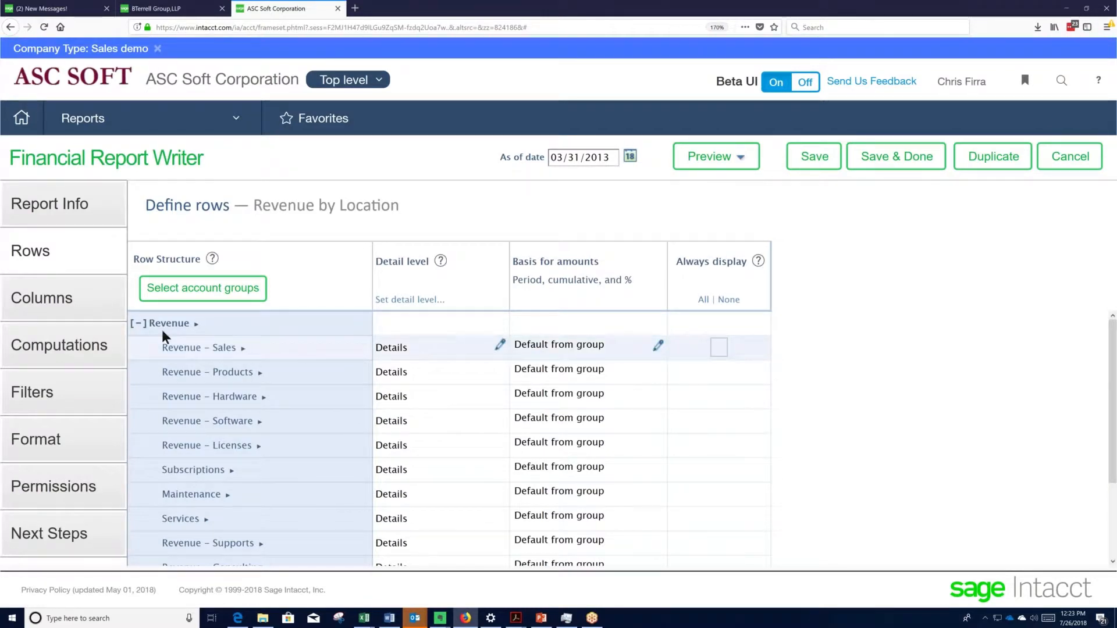
Step: Collapse the Revenue row to summary level and expand it by the Locations dimension, one level down with roll-up
left_click(139, 324)
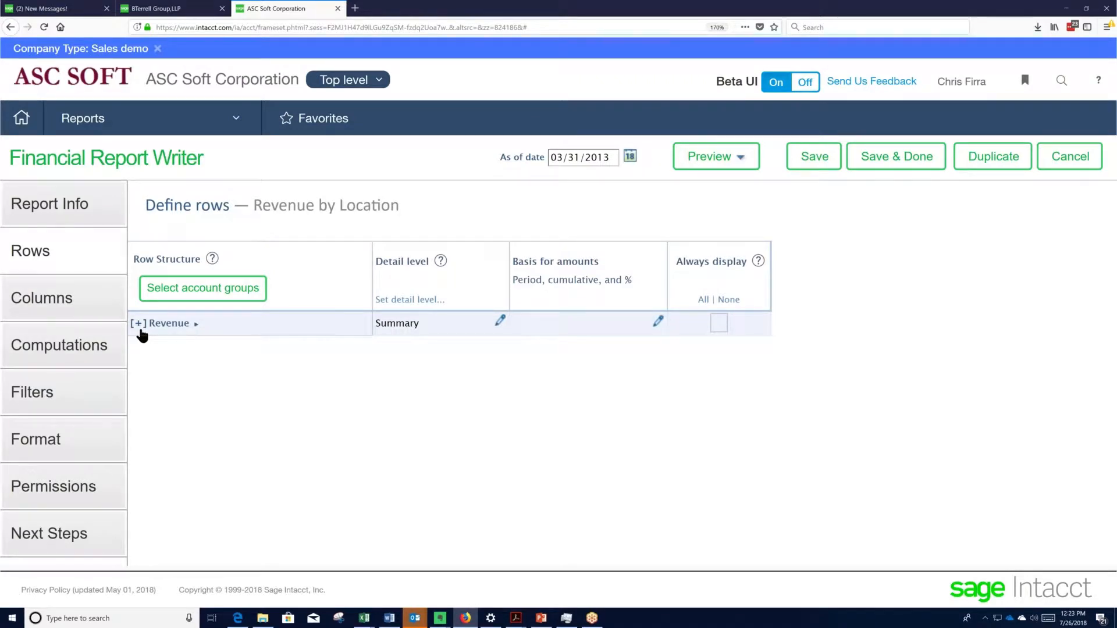
left_click(501, 322)
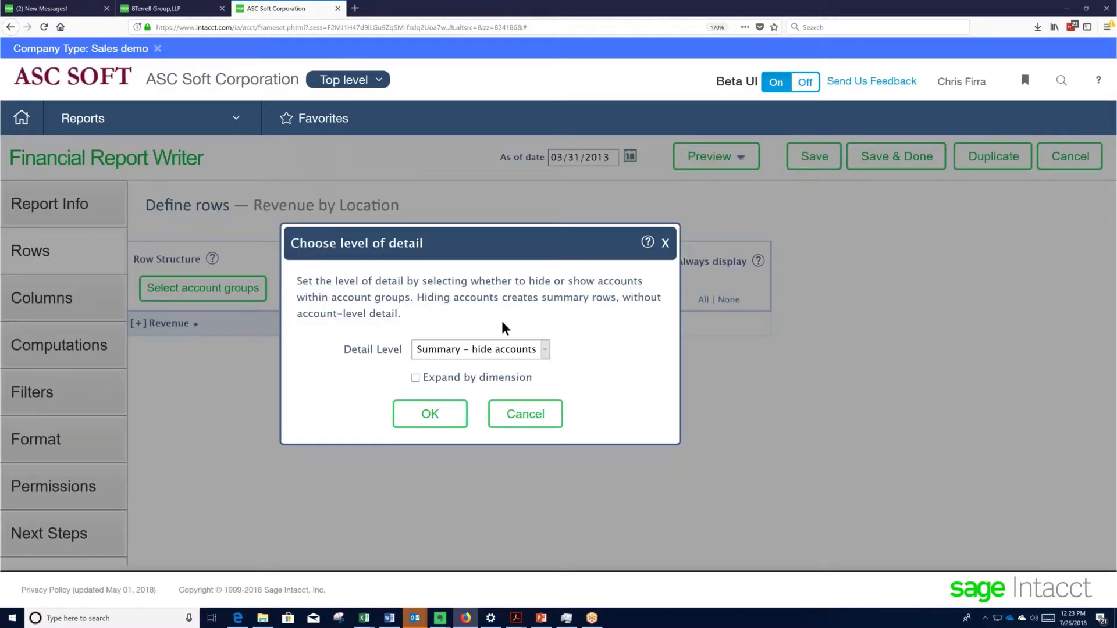
left_click(416, 377)
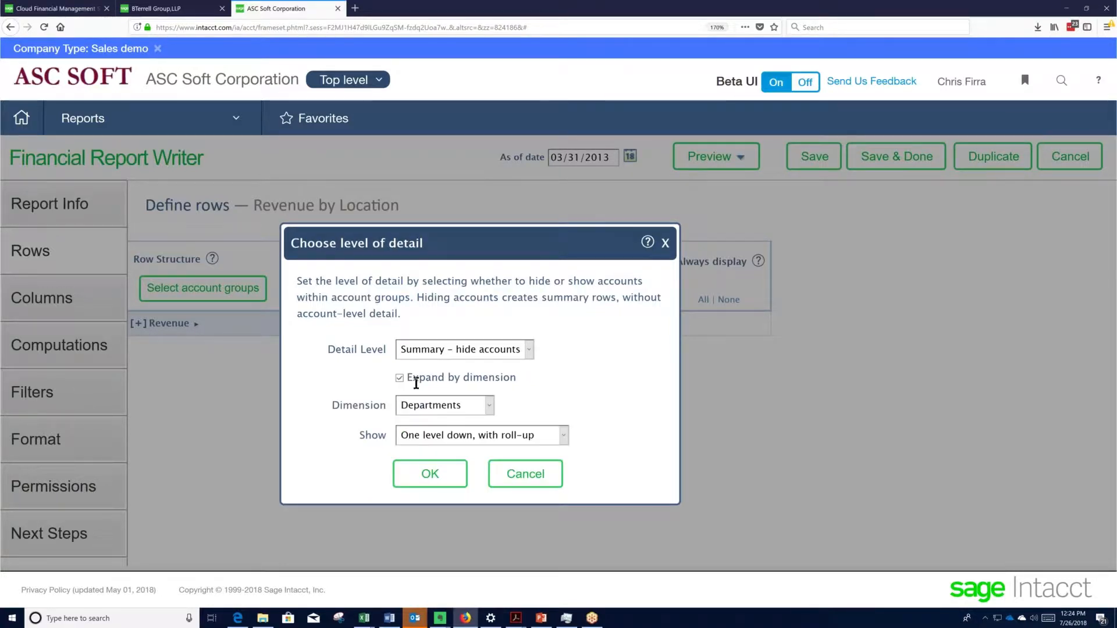
left_click(488, 407)
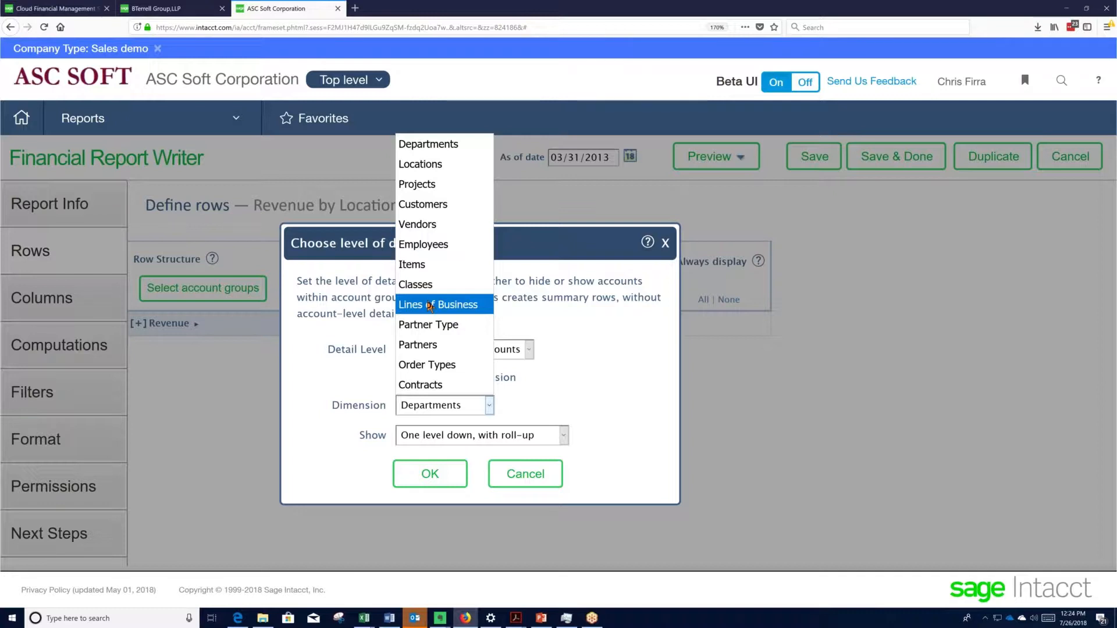
left_click(422, 171)
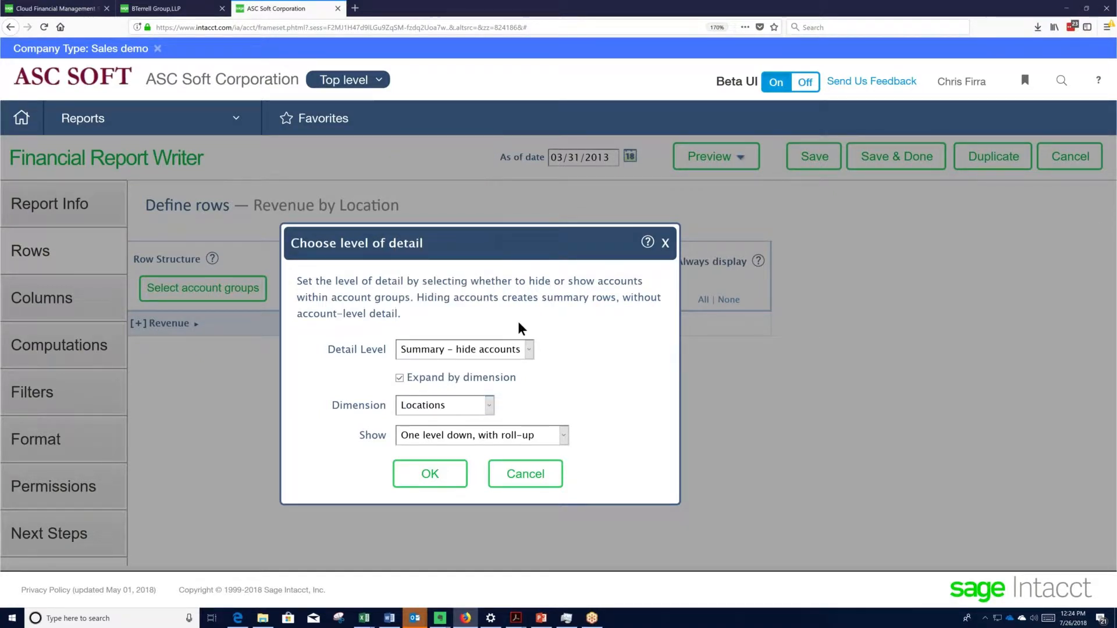
left_click(432, 475)
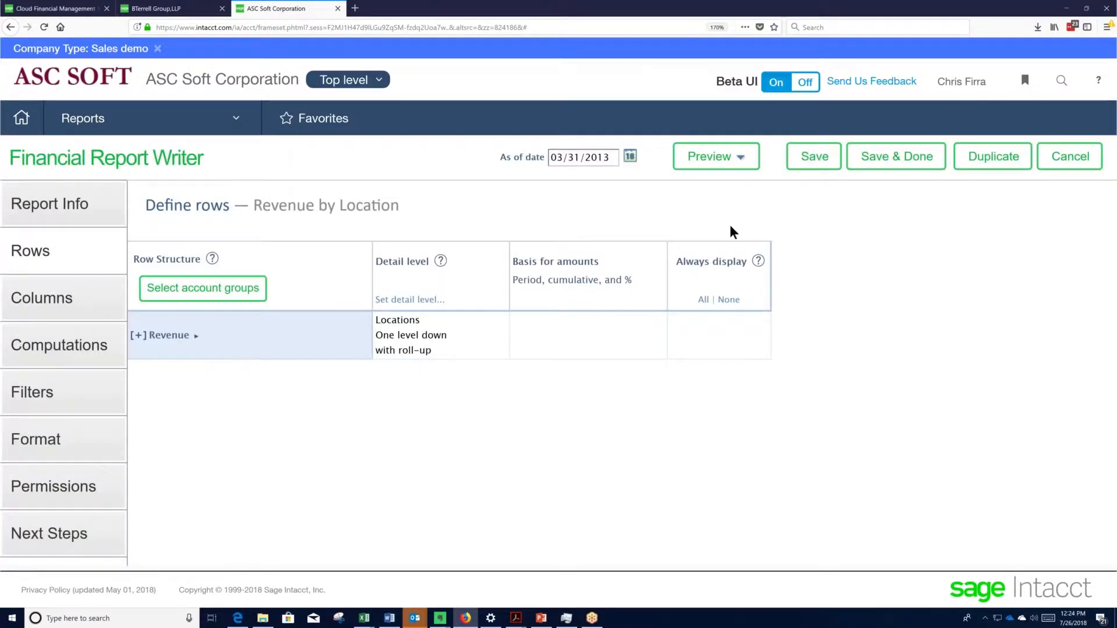
Step: Preview the revenue report expanded by location as live HTML and close the preview
left_click(714, 164)
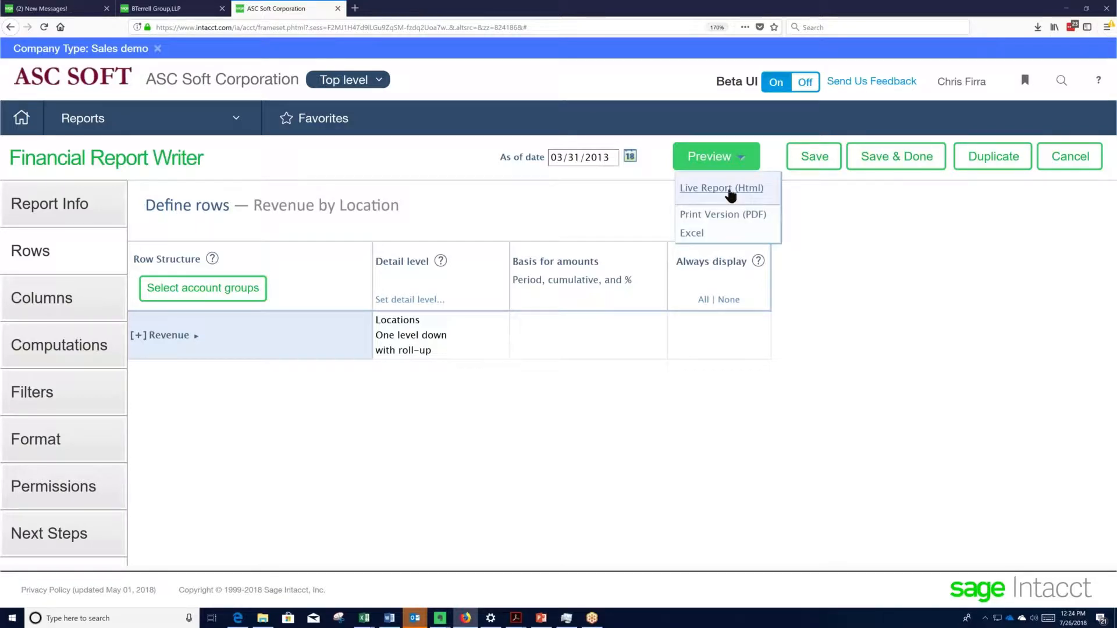
left_click(731, 194)
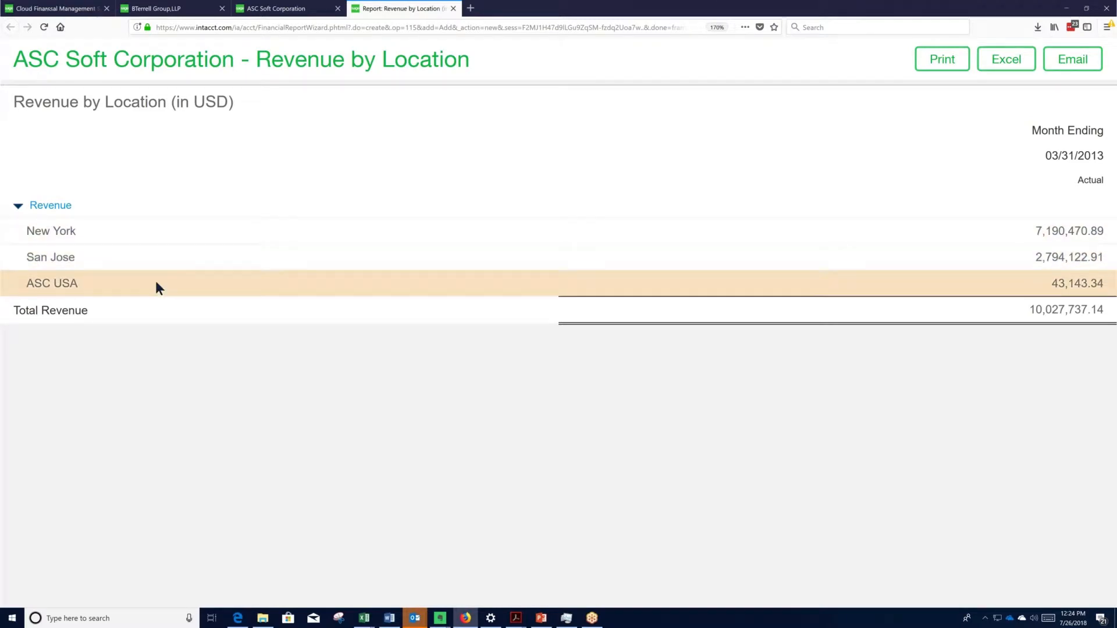
left_click(453, 8)
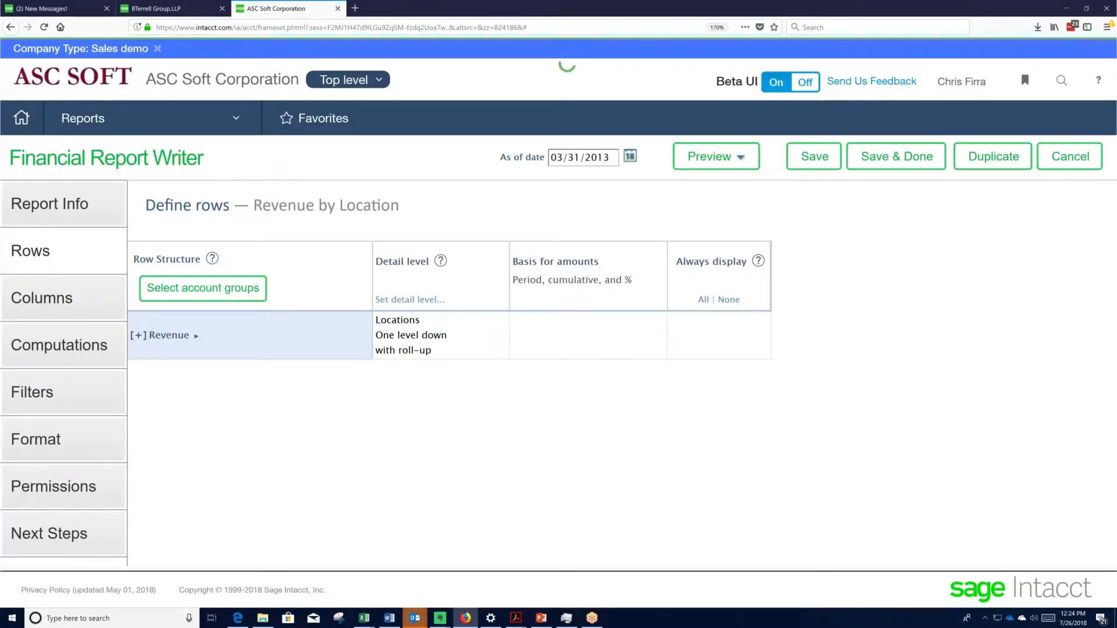
Step: Set the reporting period of the Actual column, column 2, to Current Quarter
left_click(58, 300)
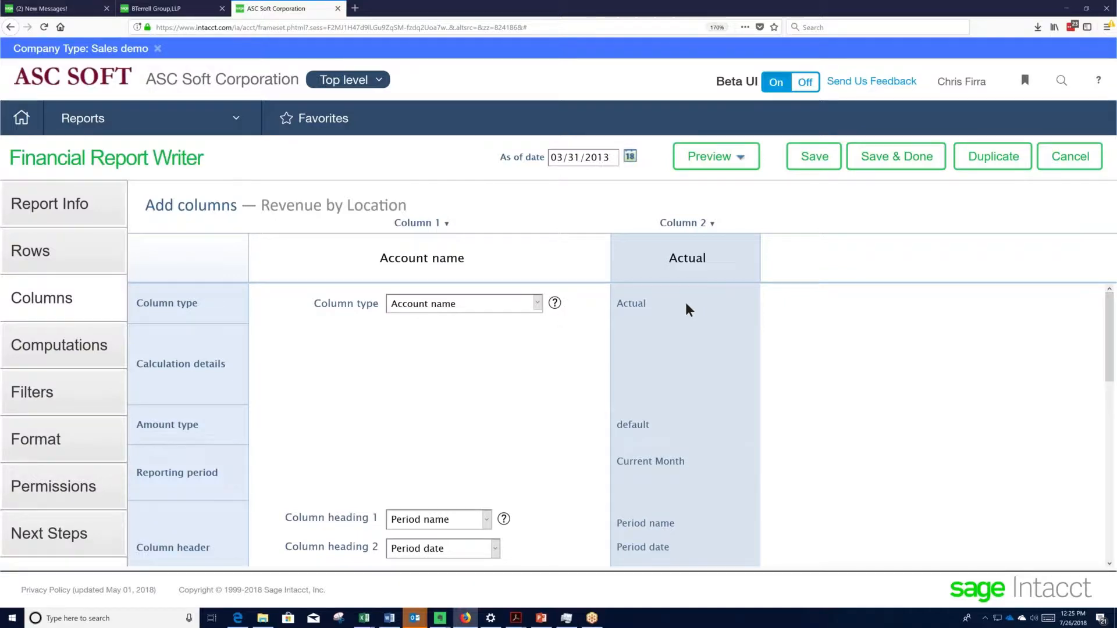
left_click(690, 461)
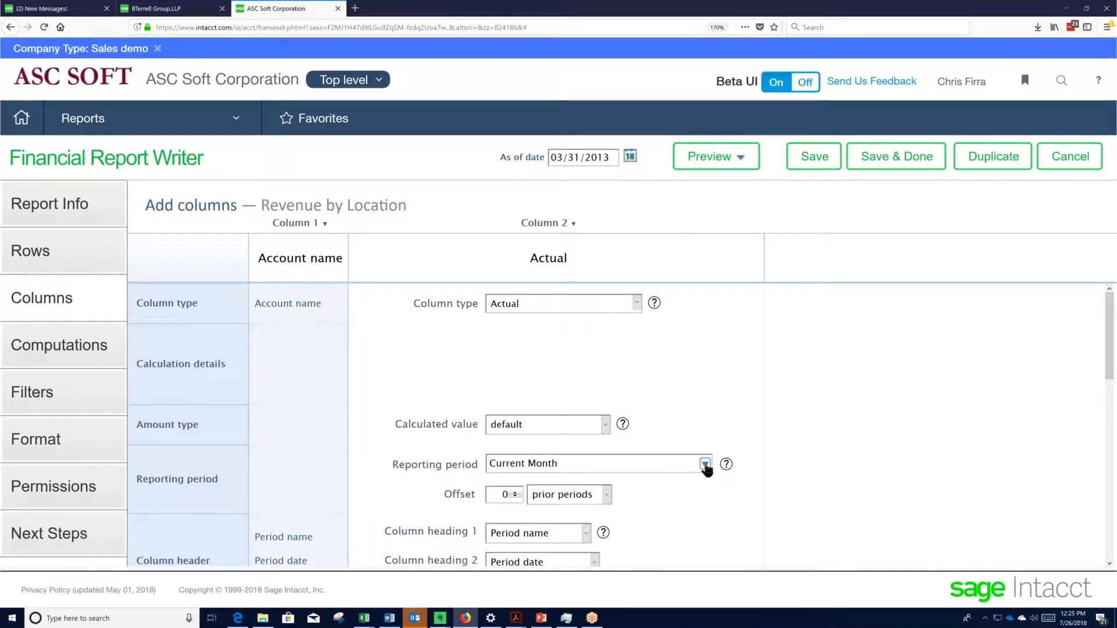
left_click(705, 464)
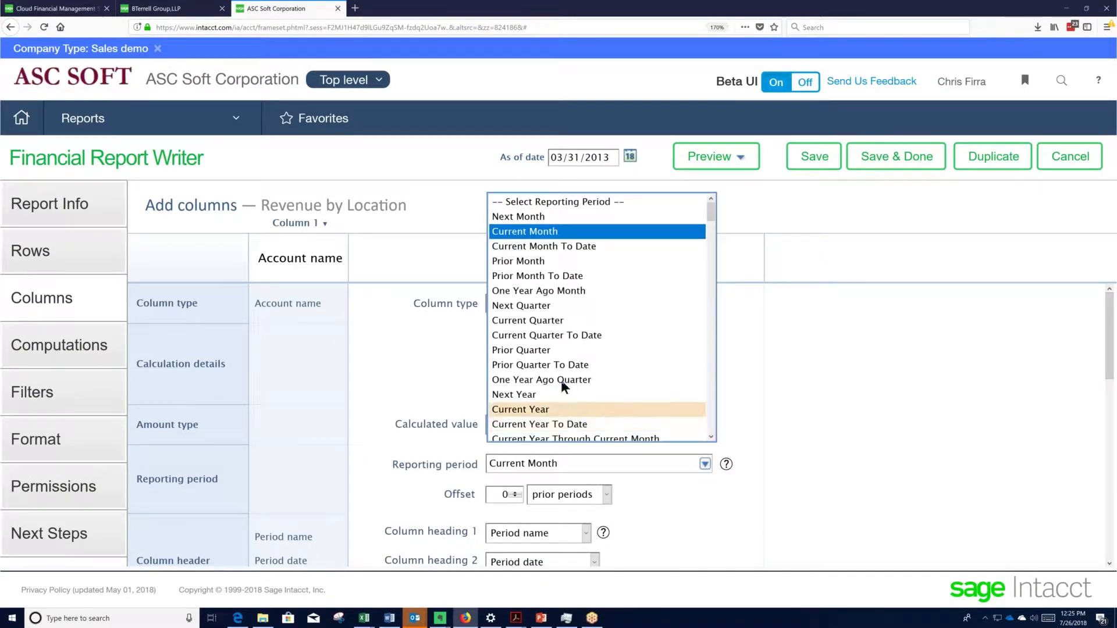
left_click(560, 321)
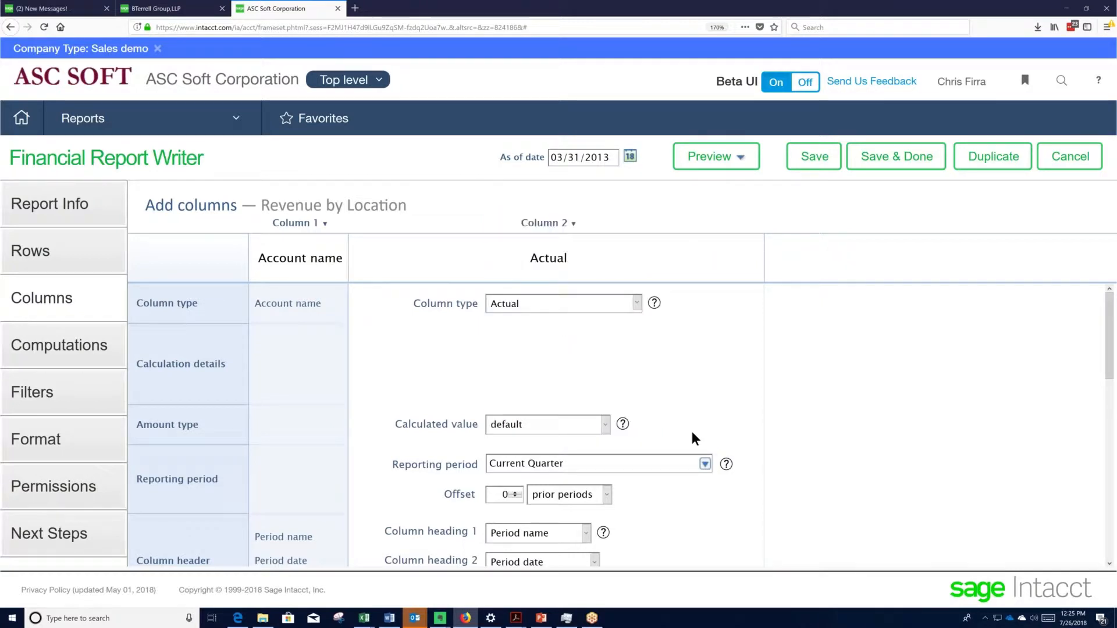
Step: Expand the Actual column, column 2, by time period, showing months
scroll(692, 433, "down", 5)
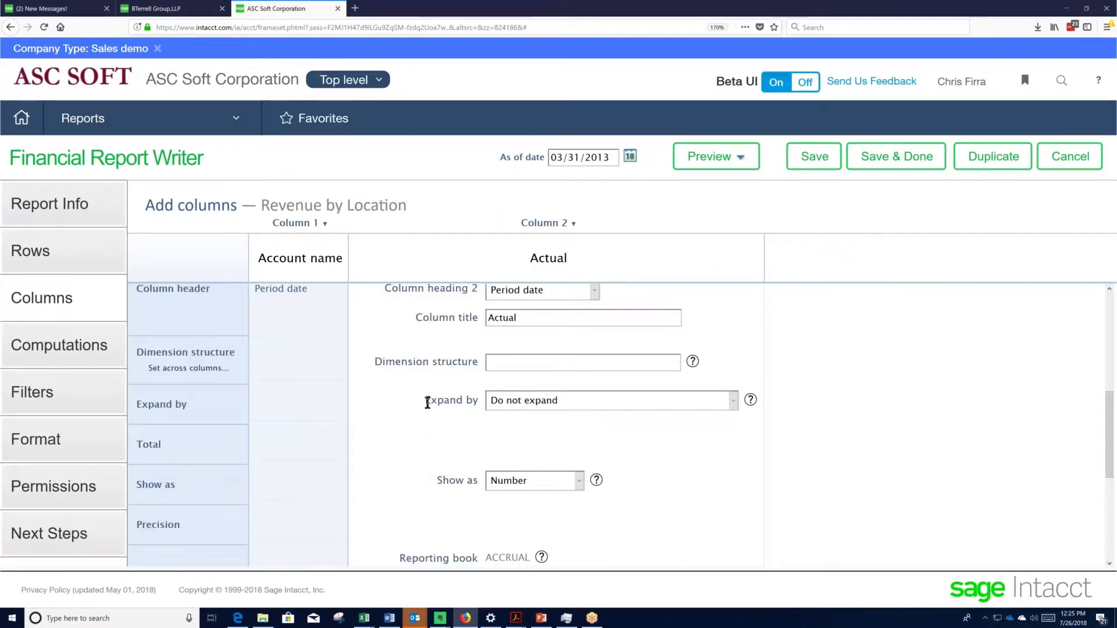
left_click(733, 401)
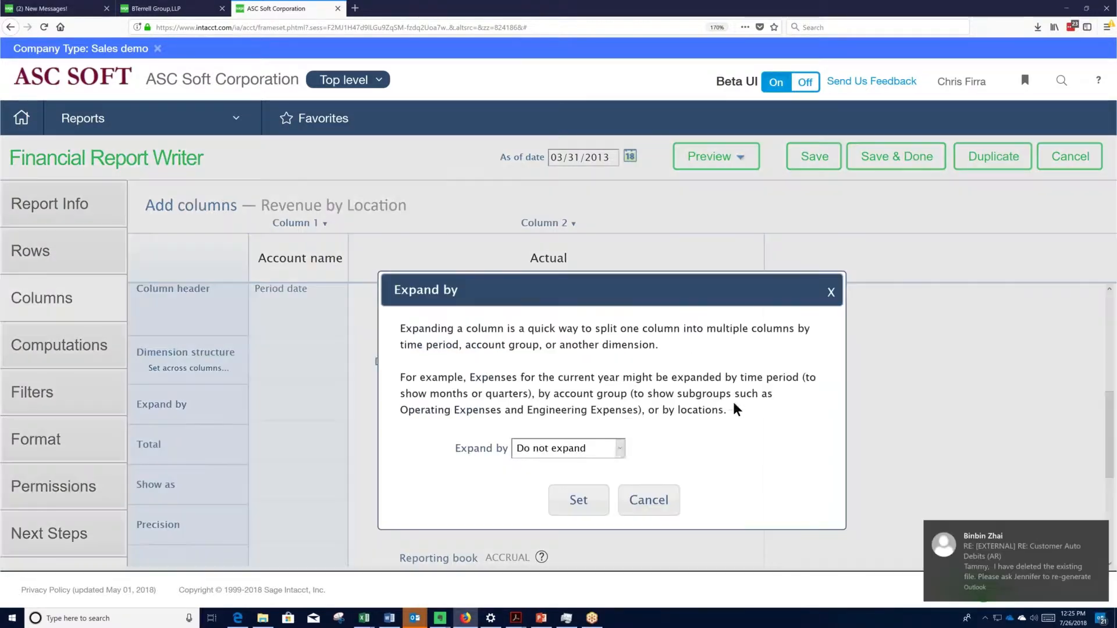
left_click(619, 449)
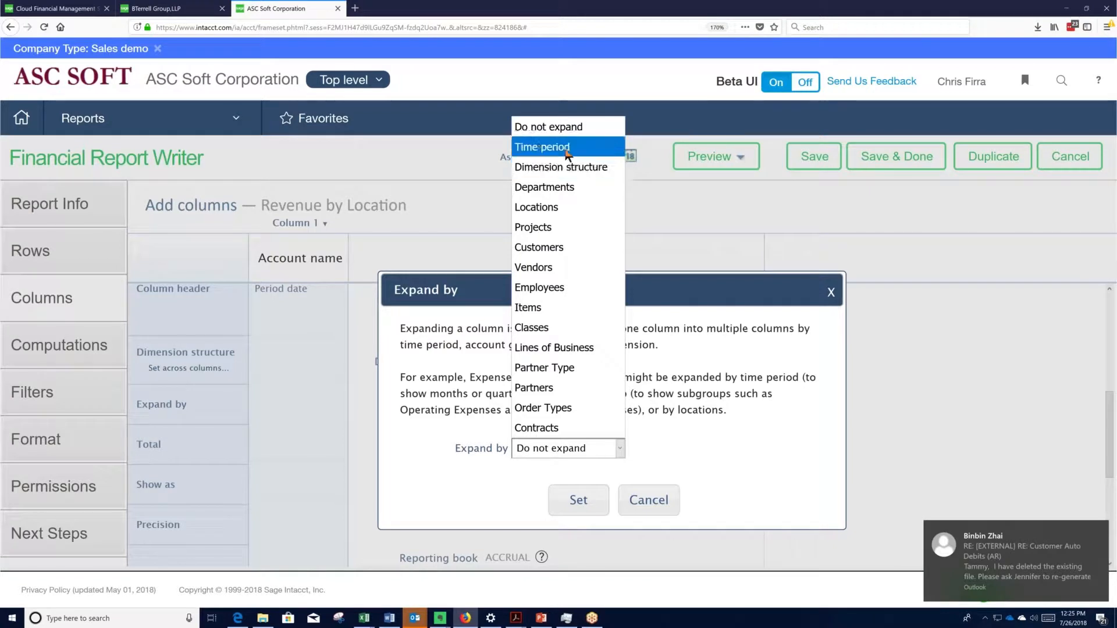
left_click(563, 146)
left_click(622, 472)
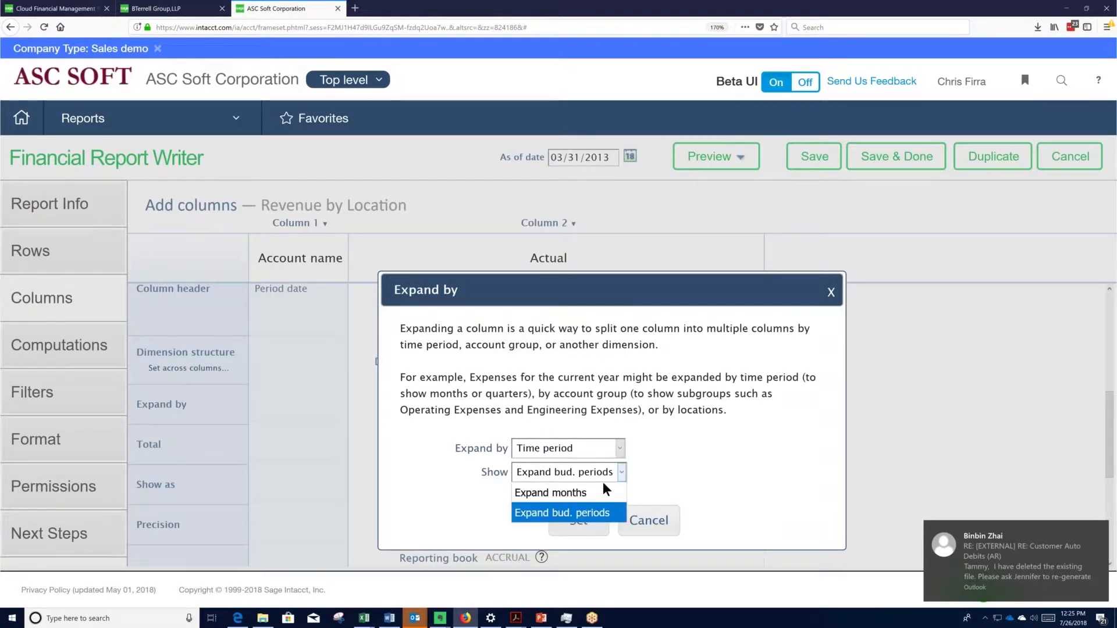
left_click(586, 490)
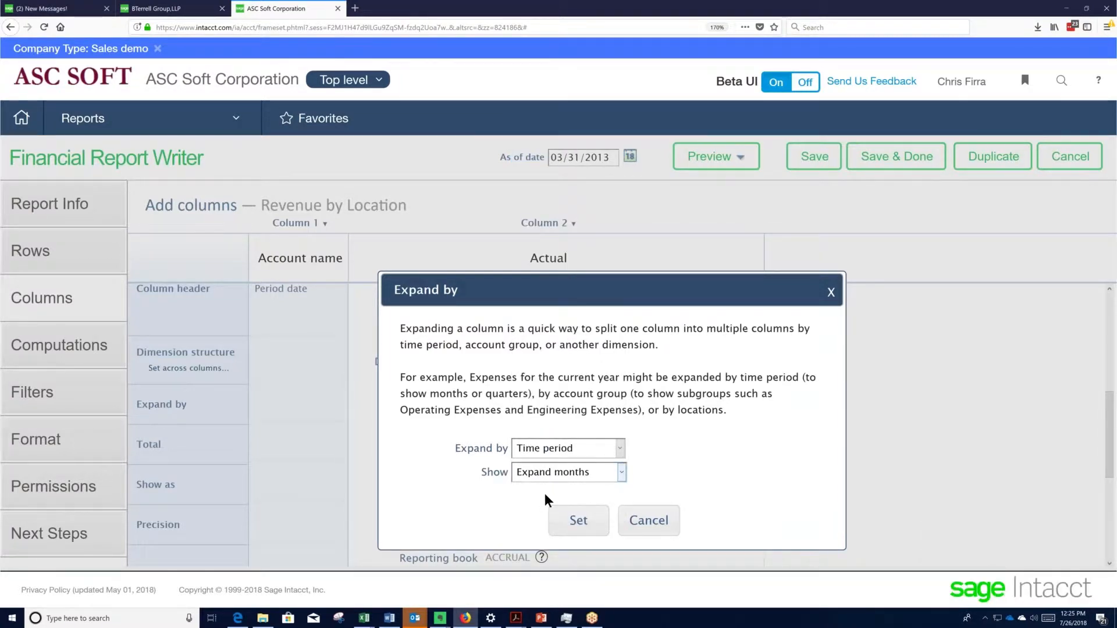
left_click(582, 520)
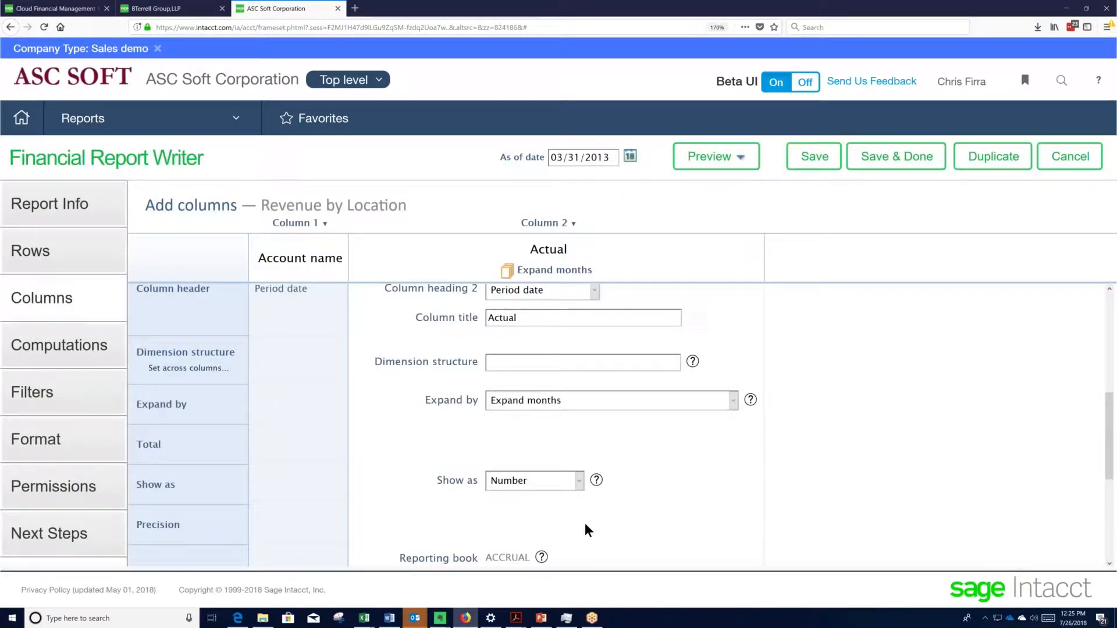
Step: Add a third column to the right of the month-expanded Actual column, without expansion
scroll(585, 523, "up", 5)
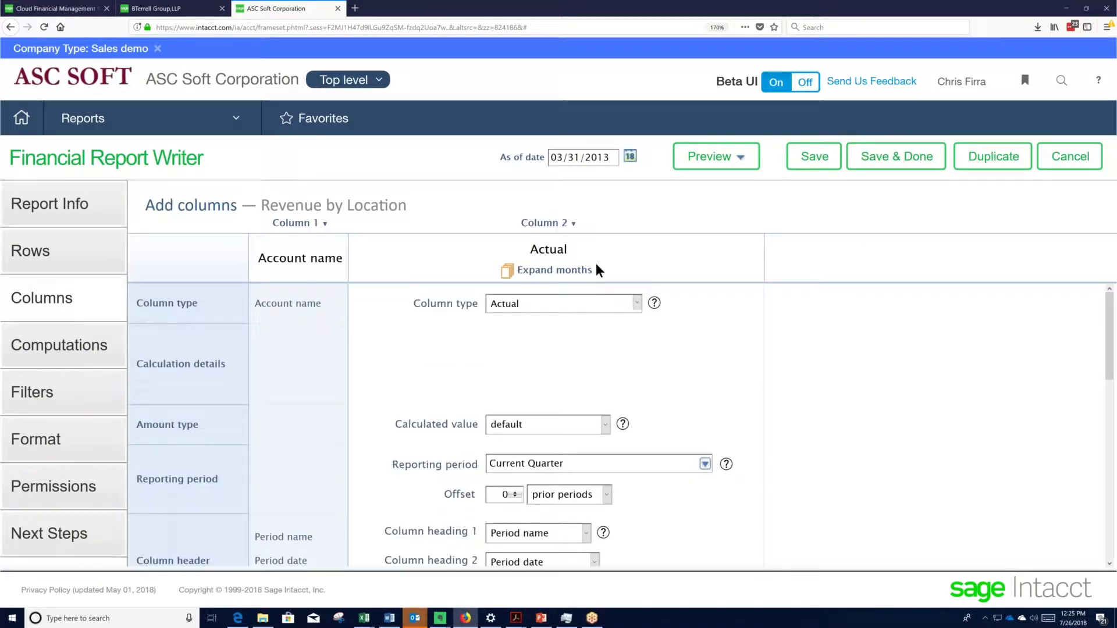
left_click(575, 224)
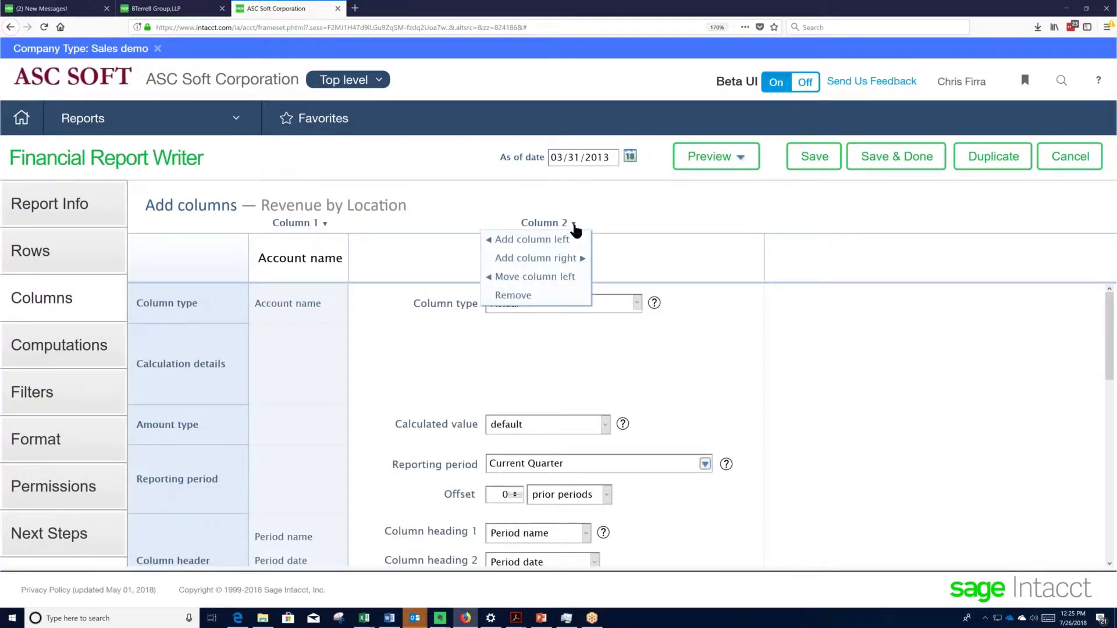
left_click(569, 259)
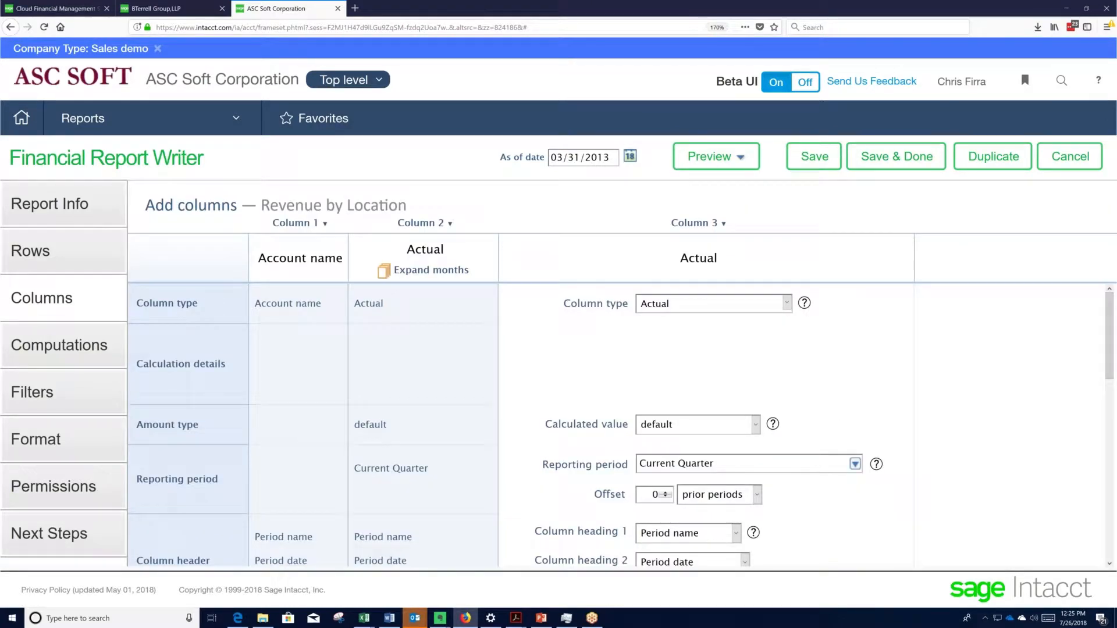
scroll(620, 424, "down", 5)
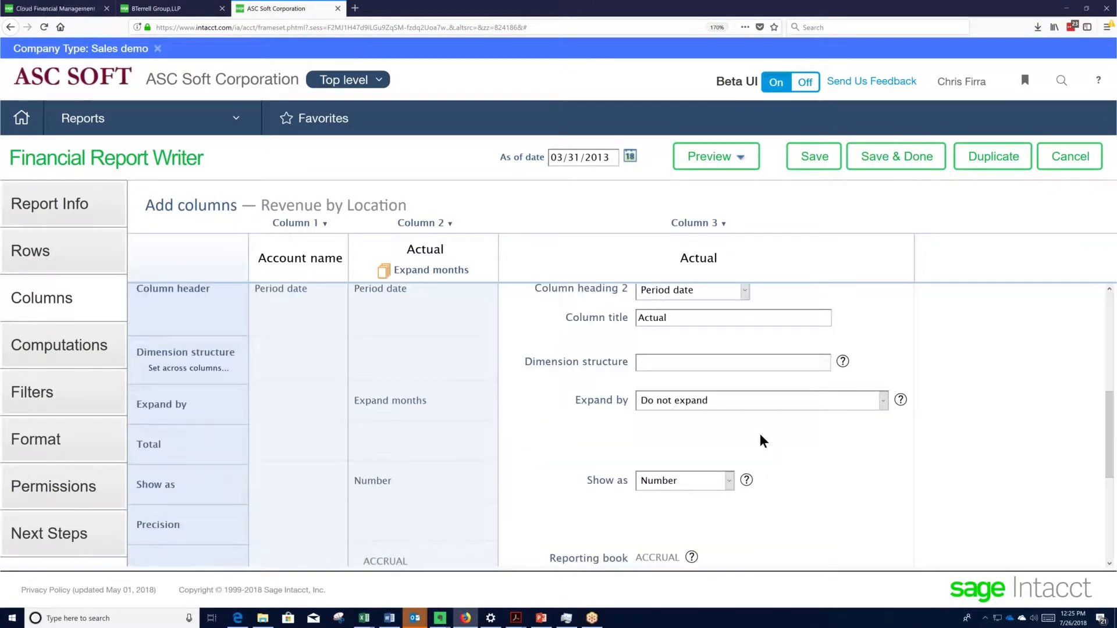
scroll(760, 436, "up", 5)
scroll(754, 448, "down", 5)
Step: Preview the report with its monthly and quarterly columns as live HTML and close the preview
left_click(706, 161)
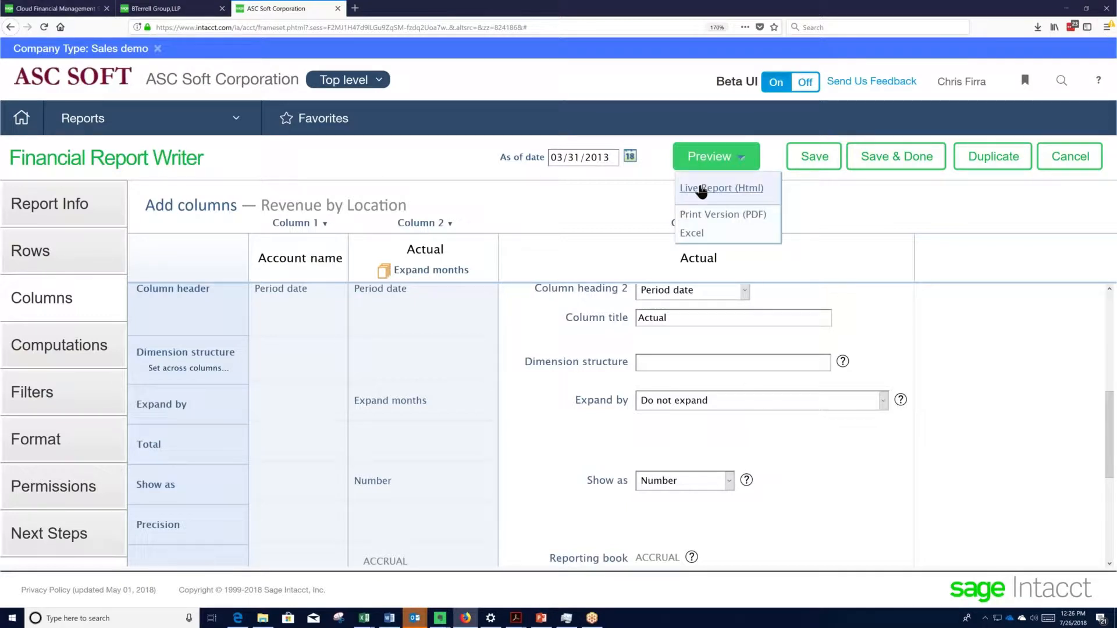
left_click(704, 188)
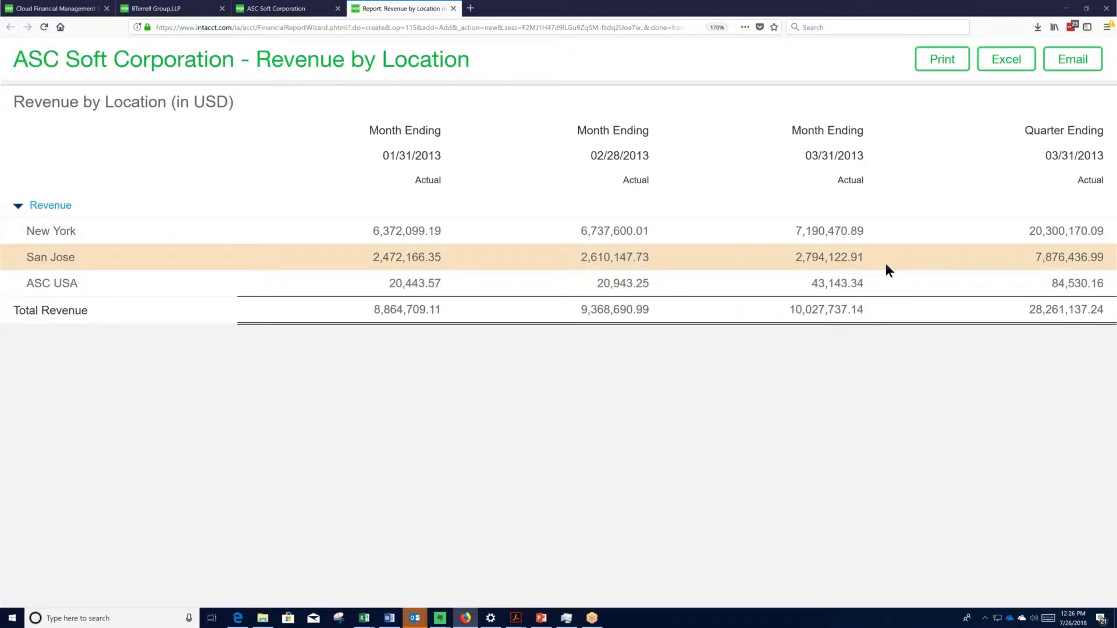
left_click(453, 8)
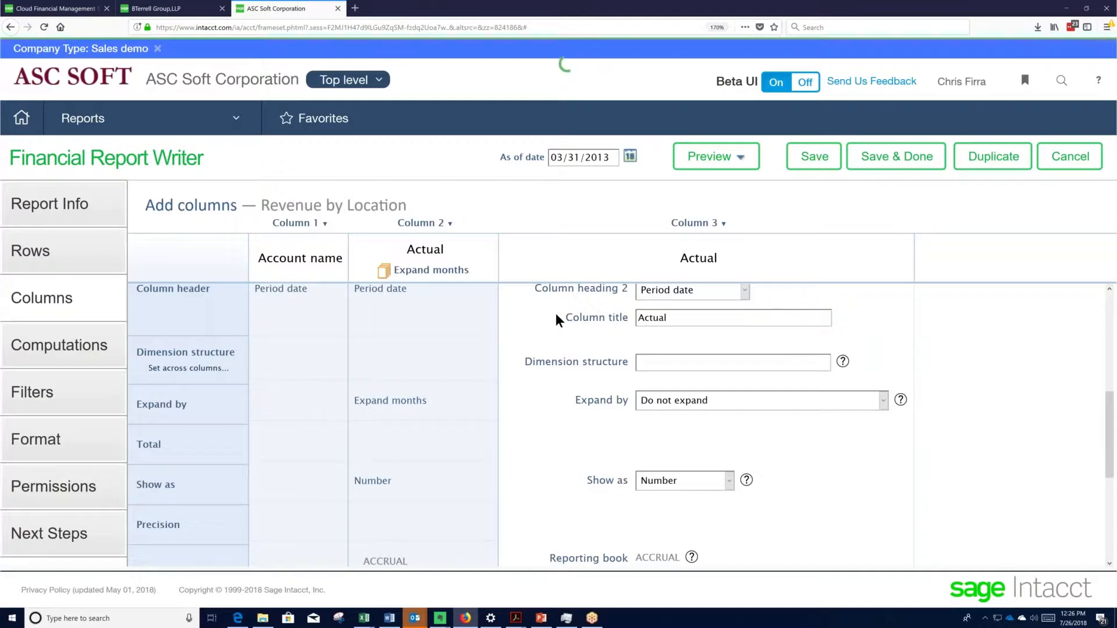
Step: Add a fourth column to the right of the quarterly Actual column, column 3
scroll(556, 313, "up", 5)
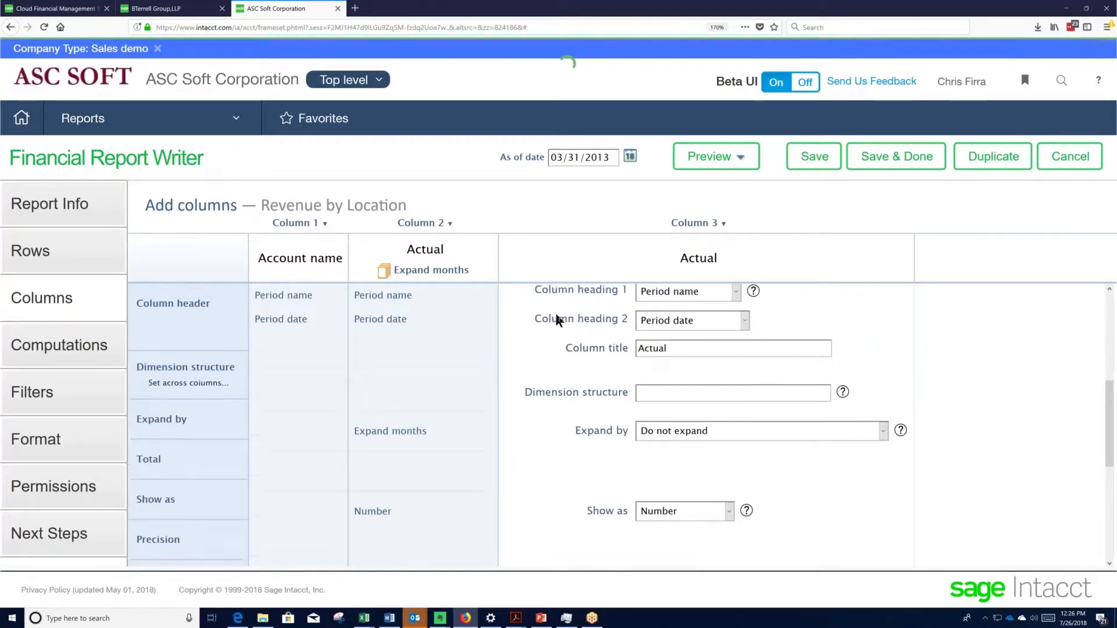
left_click(724, 225)
left_click(721, 225)
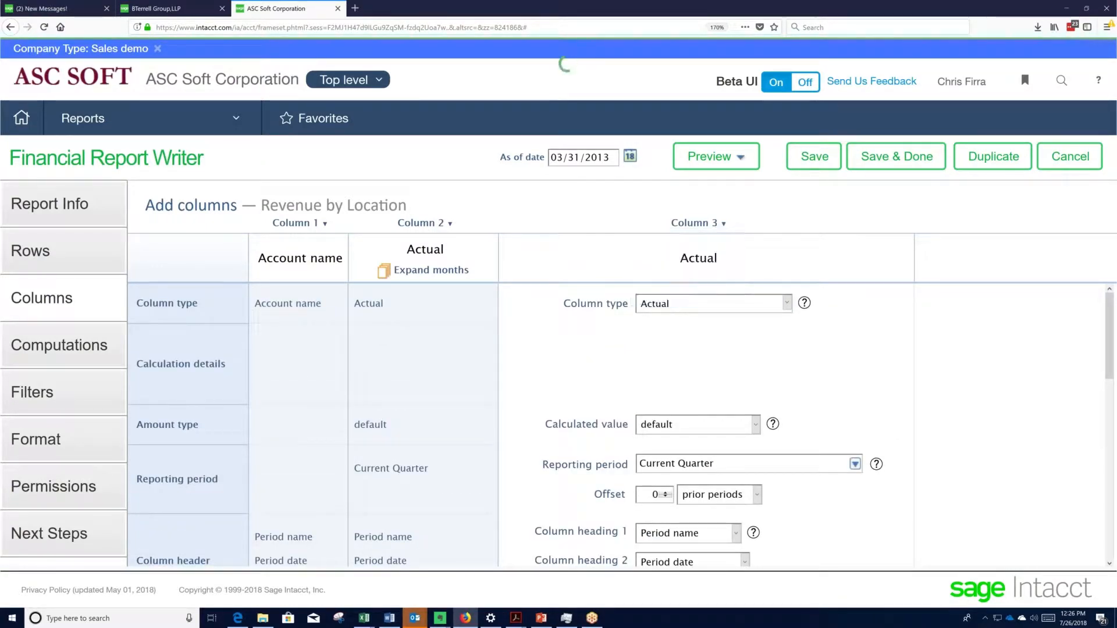
left_click(723, 224)
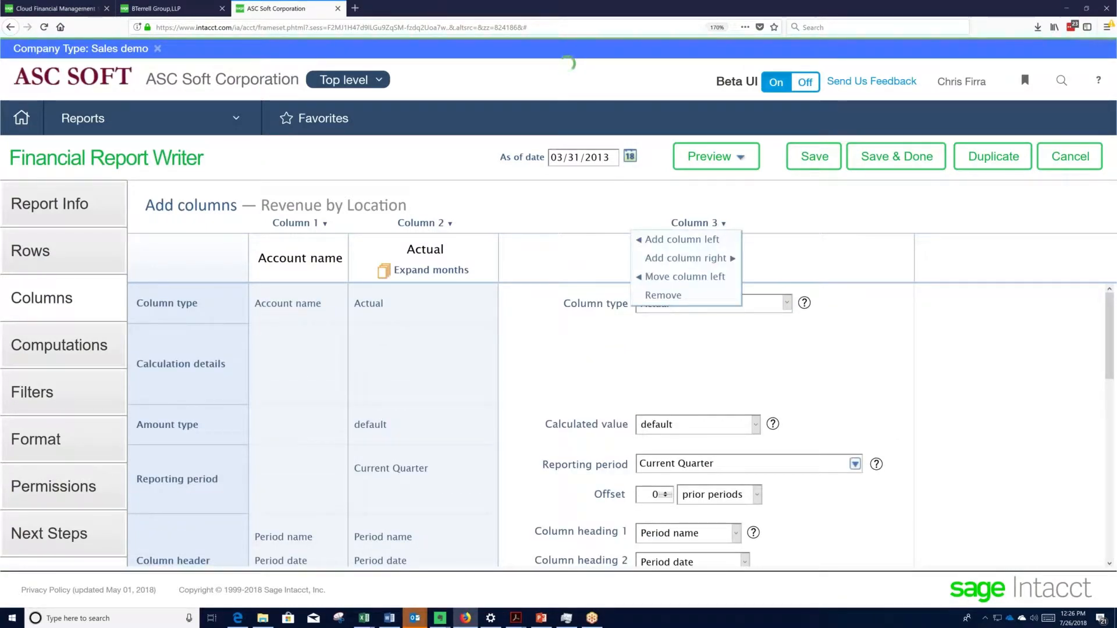
left_click(715, 259)
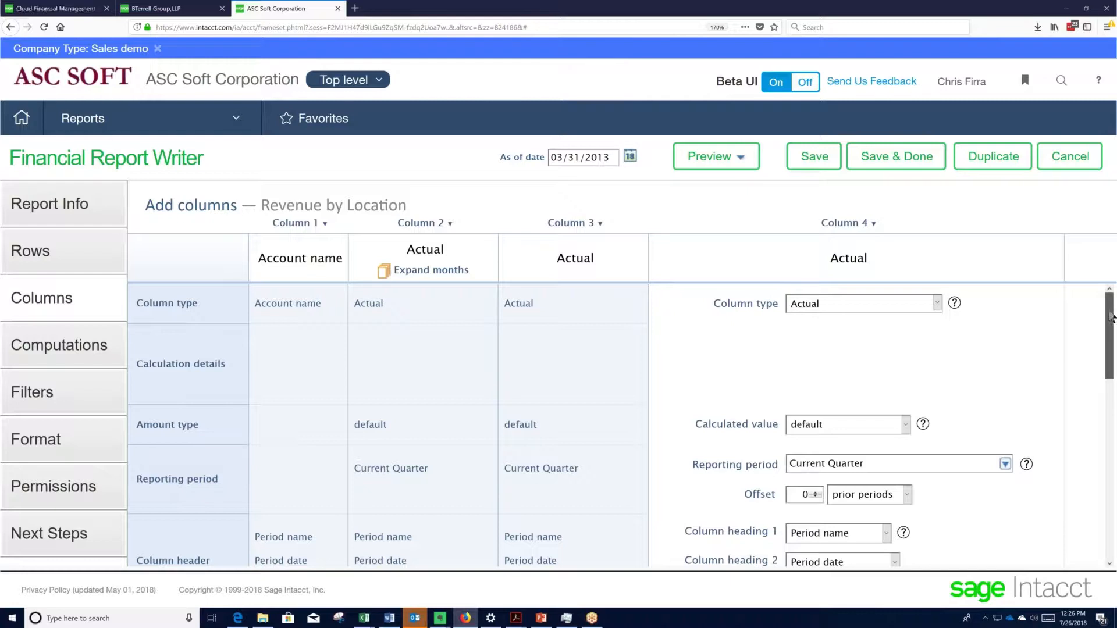
Step: Set column 4's visual indicator to a sparkline with Expand months
left_click_drag(1111, 317, 1105, 440)
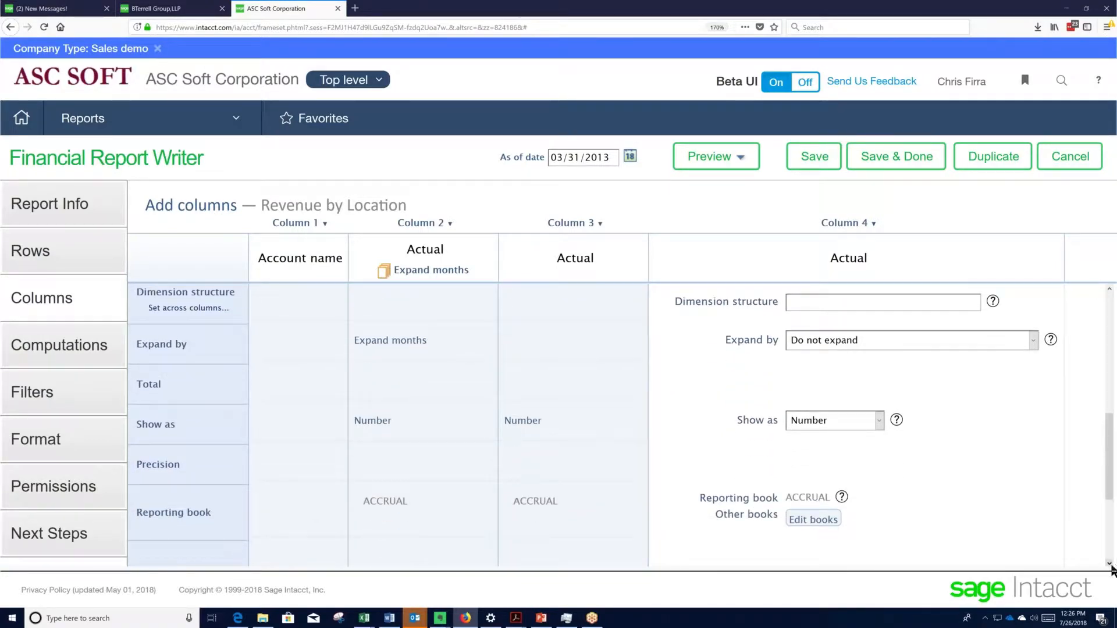
scroll(815, 483, "down", 4)
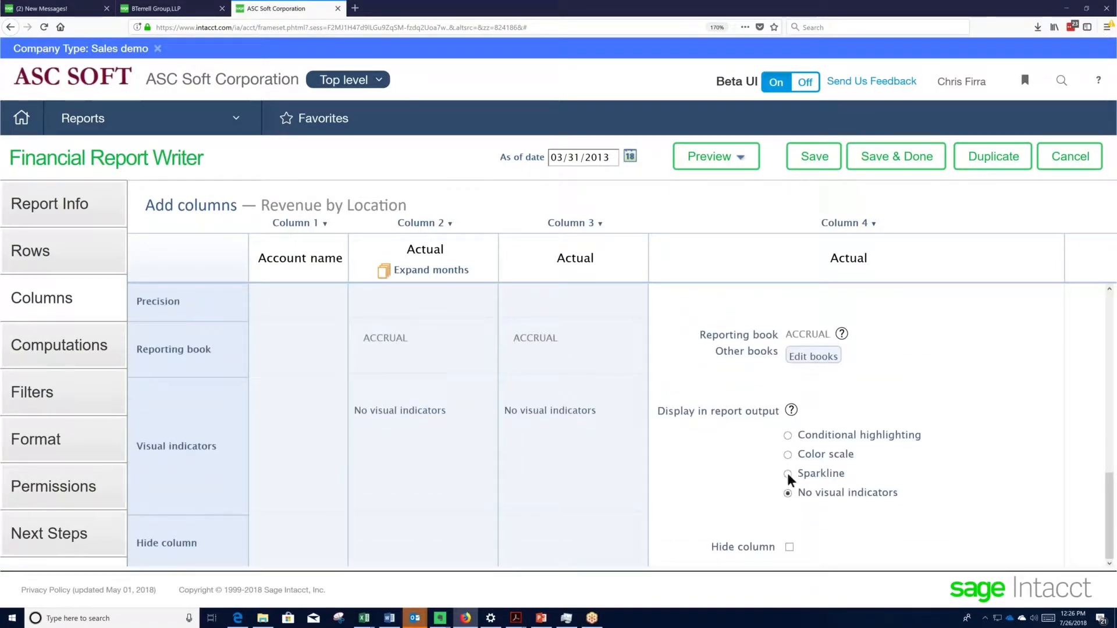
left_click(787, 473)
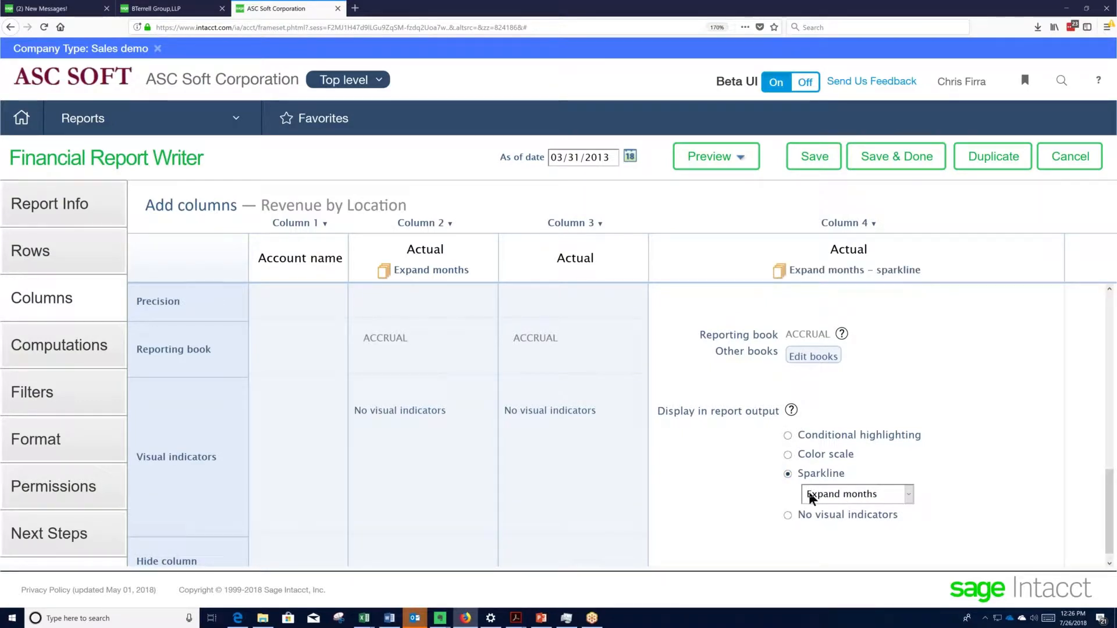
left_click(910, 496)
left_click(911, 496)
Step: Set column 4's heading 1 to No title and heading 2 to the custom header "Trend"
scroll(910, 498, "up", 10)
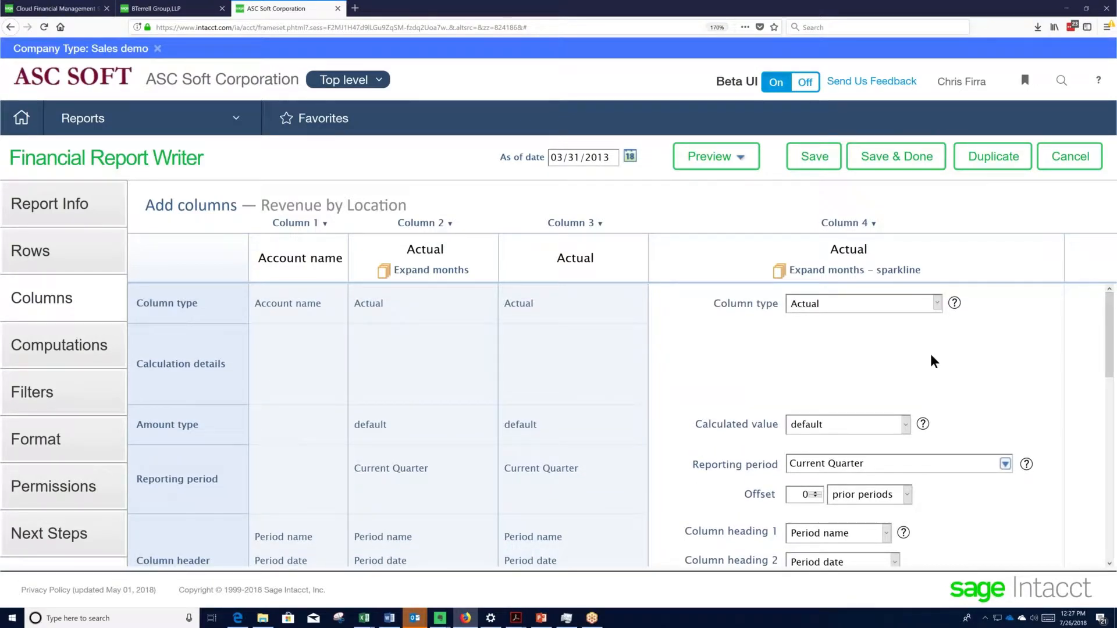
scroll(930, 354, "down", 3)
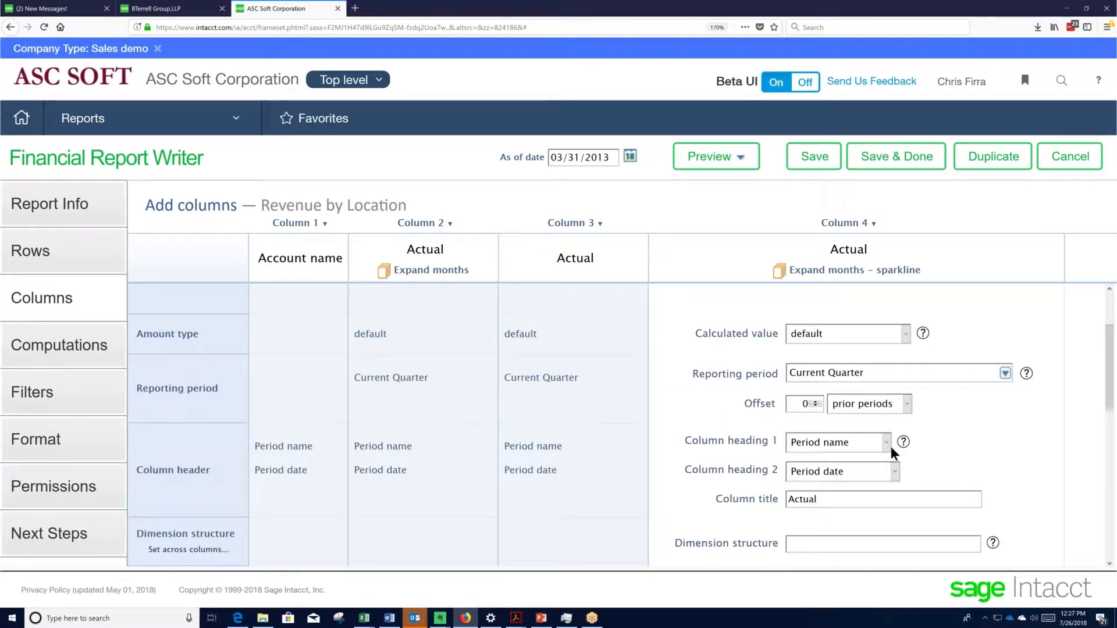
left_click(884, 442)
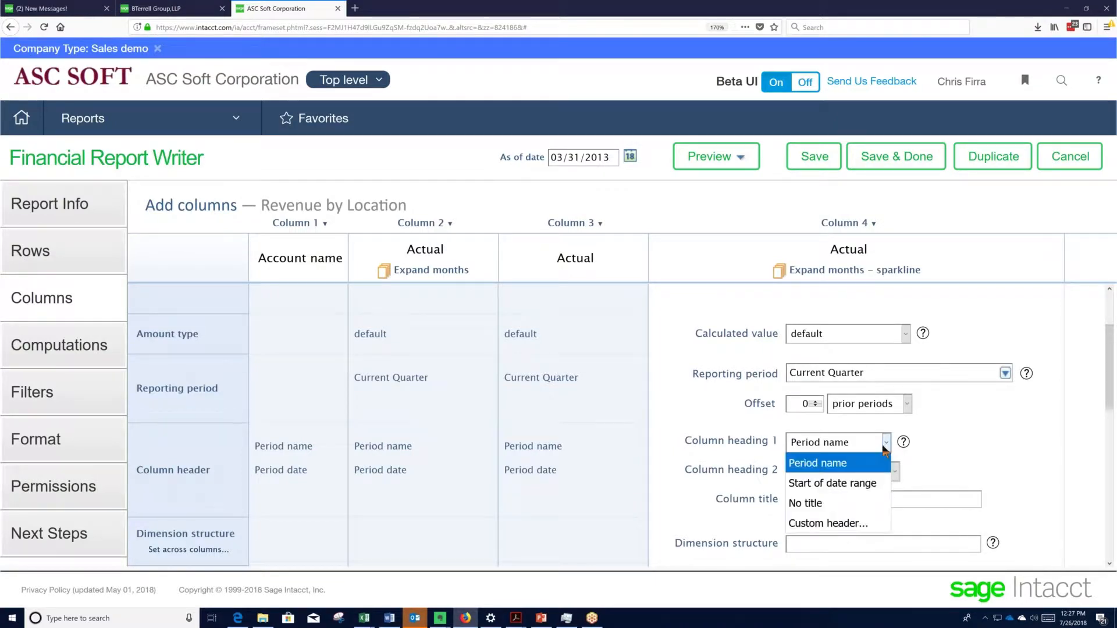
left_click(832, 503)
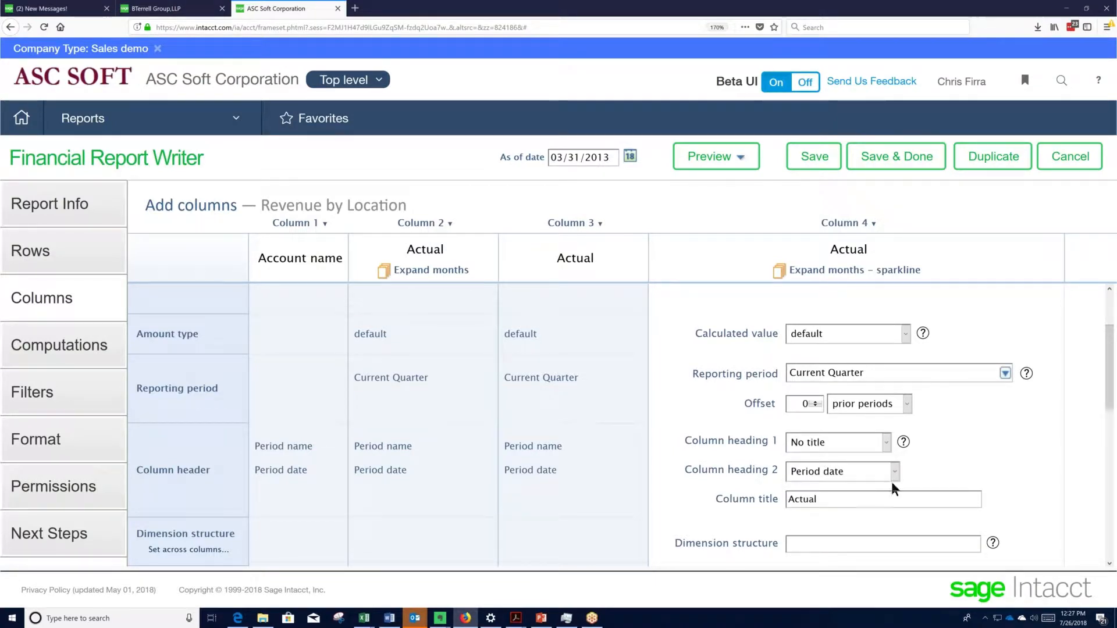
left_click(862, 473)
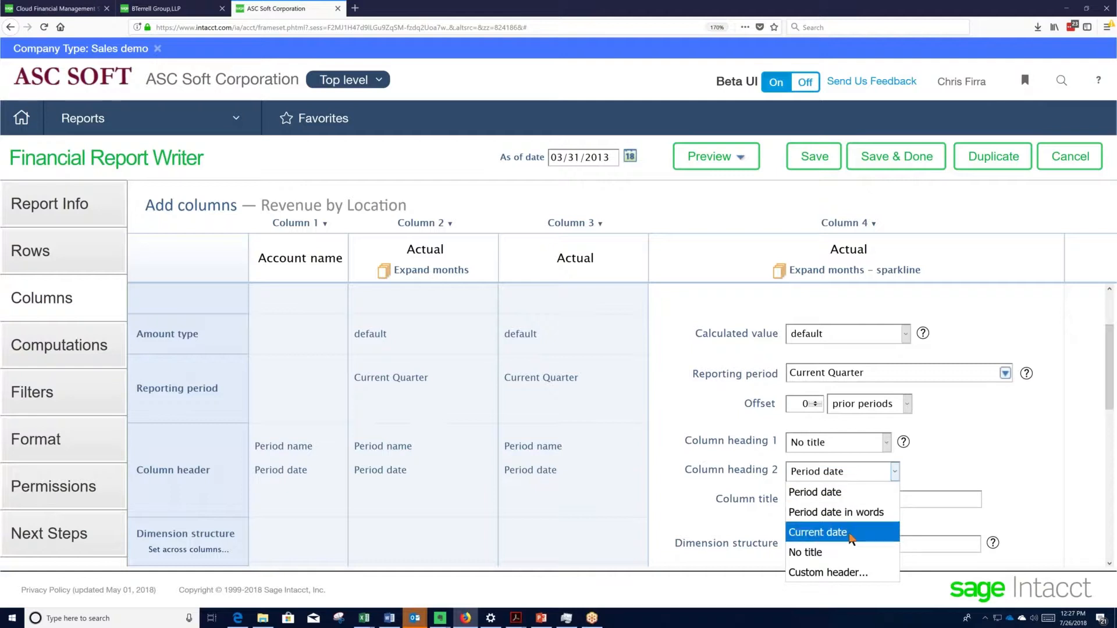
left_click(834, 573)
double_click(826, 493)
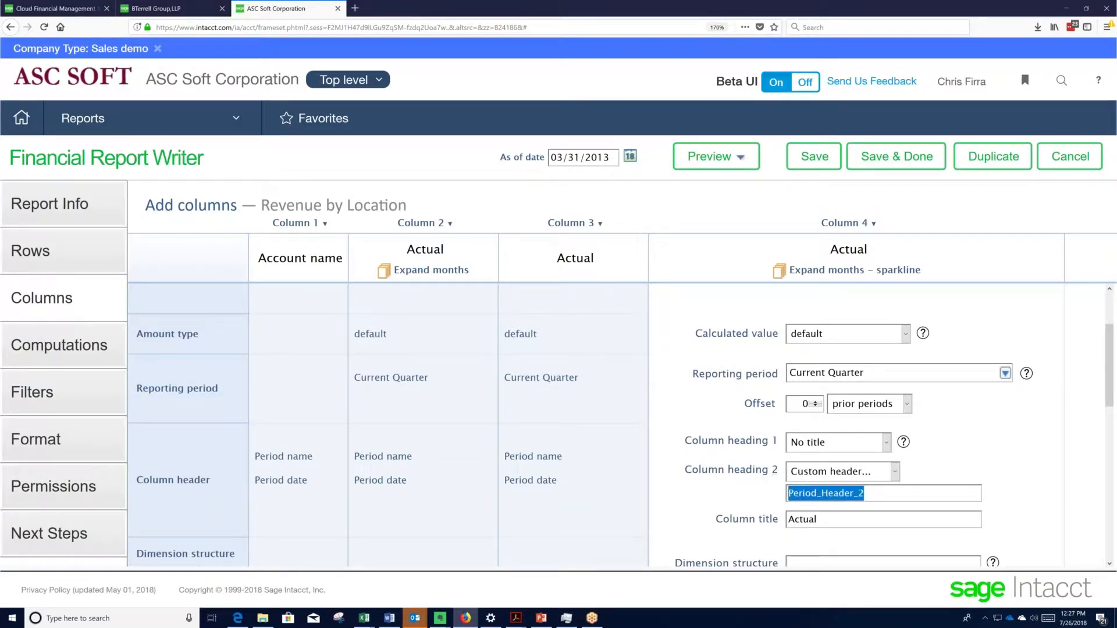
type("Trend")
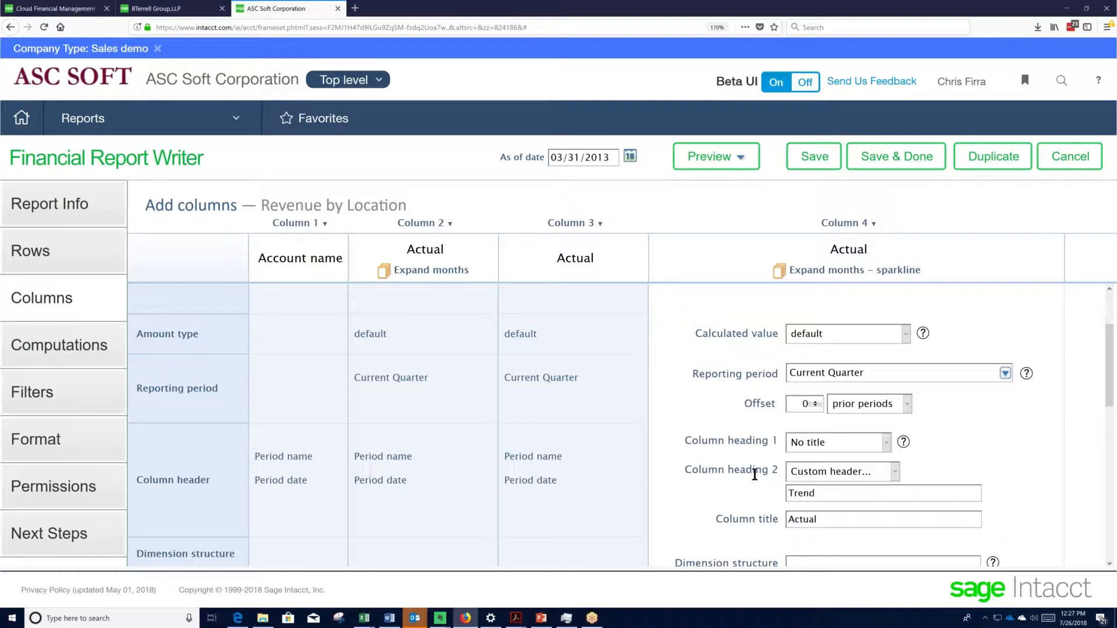
scroll(751, 471, "down", 3)
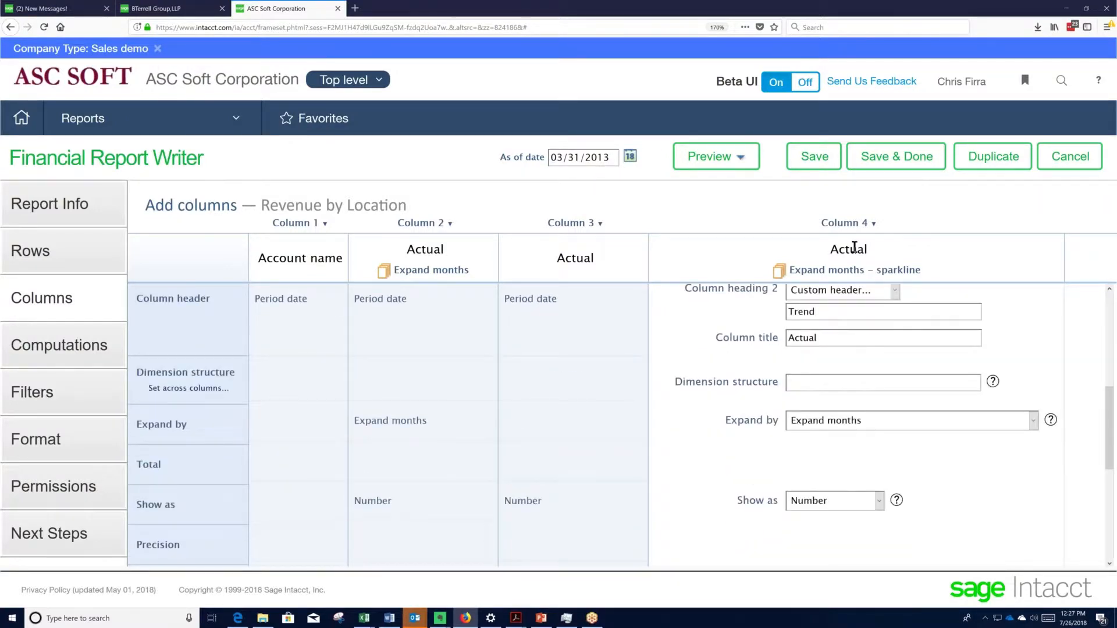
Step: Preview the report with its Trend sparkline column as live HTML and close the preview
left_click(734, 168)
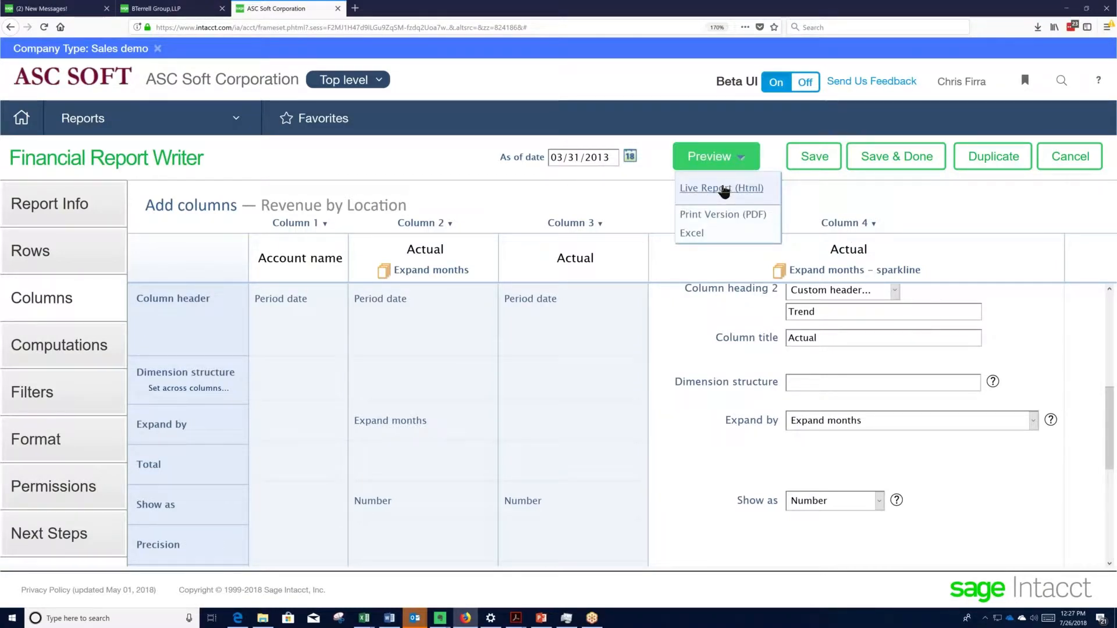
left_click(722, 188)
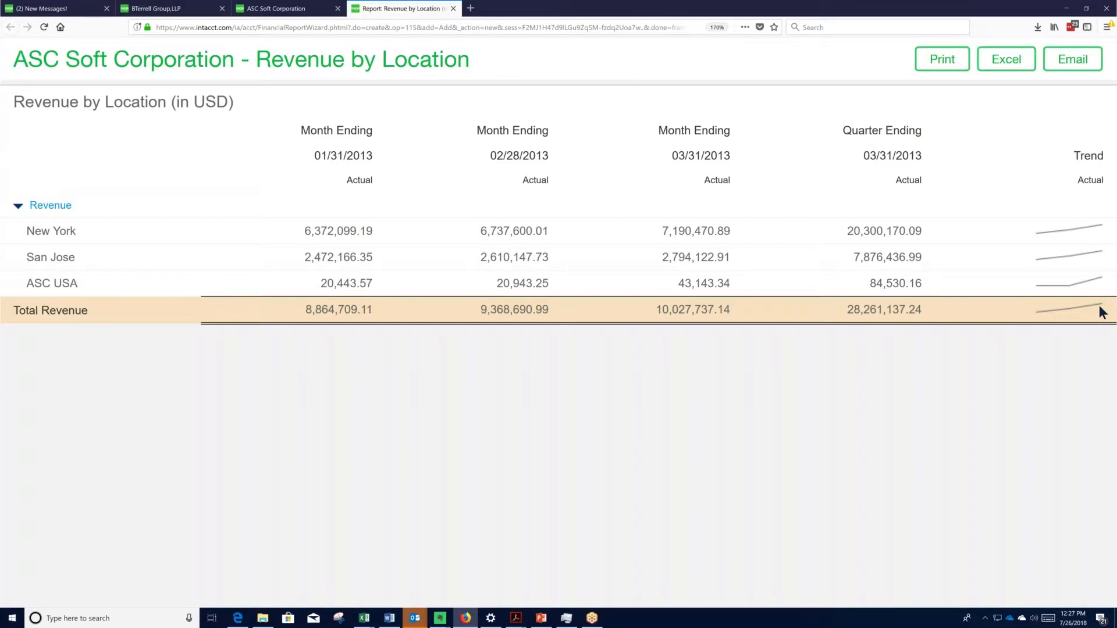
left_click(454, 9)
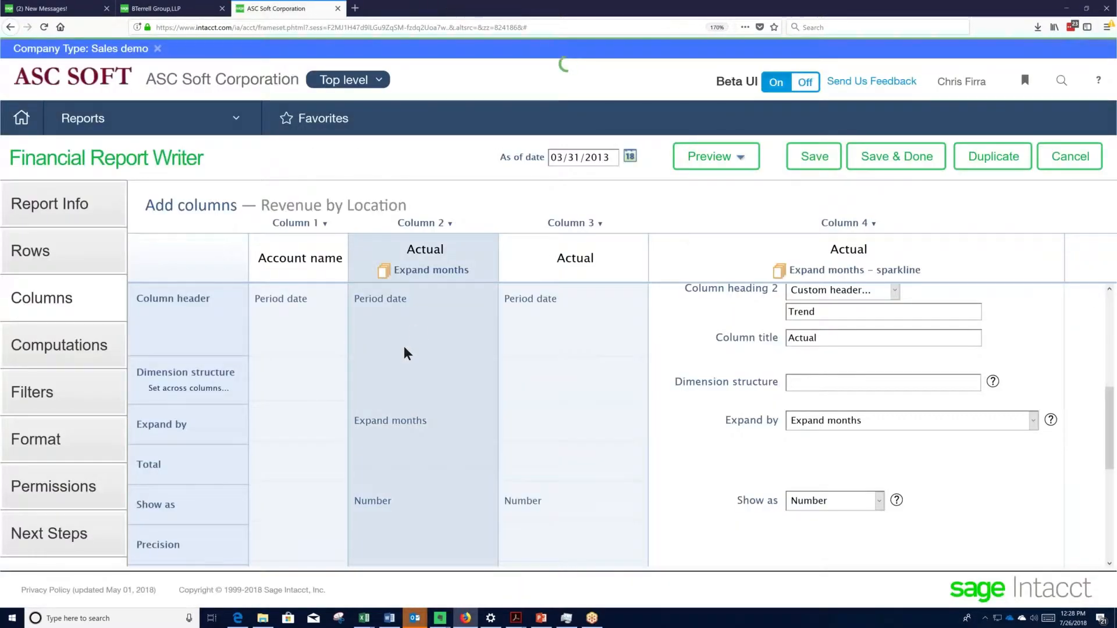
Step: Examine the report's filters for as-of date, reporting book and dimensions, including their run-time prompt options
left_click(38, 401)
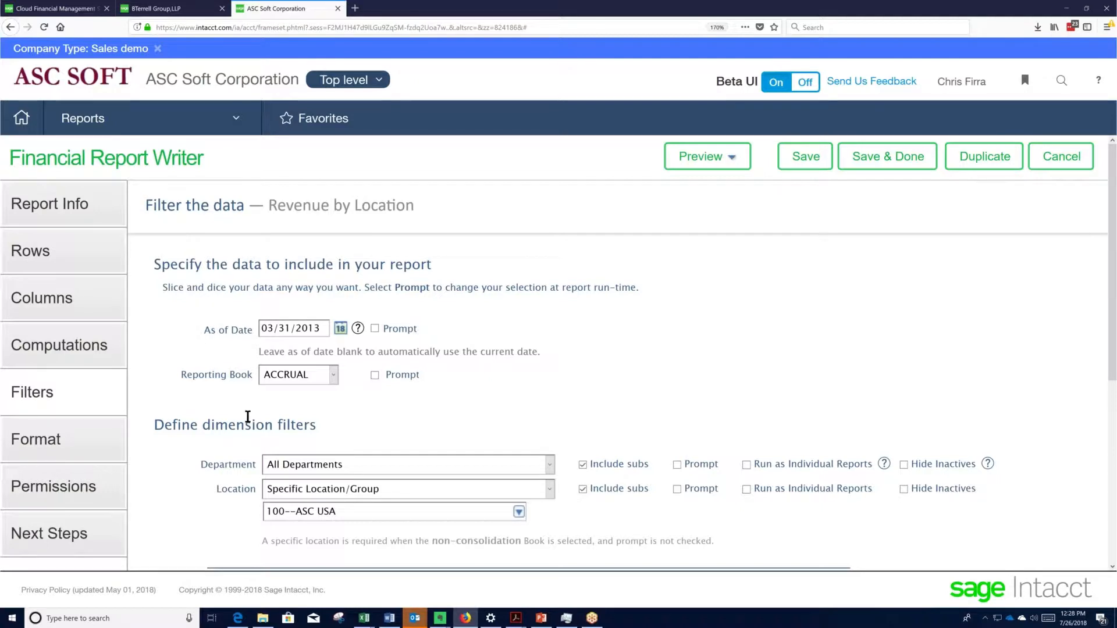
scroll(244, 414, "down", 3)
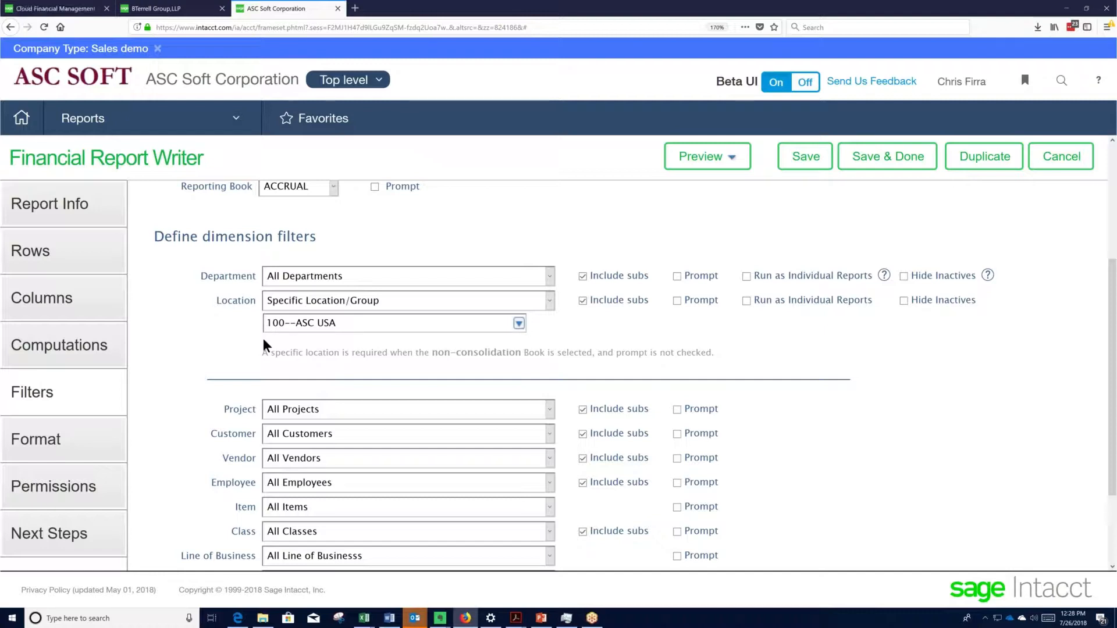
scroll(263, 339, "up", 3)
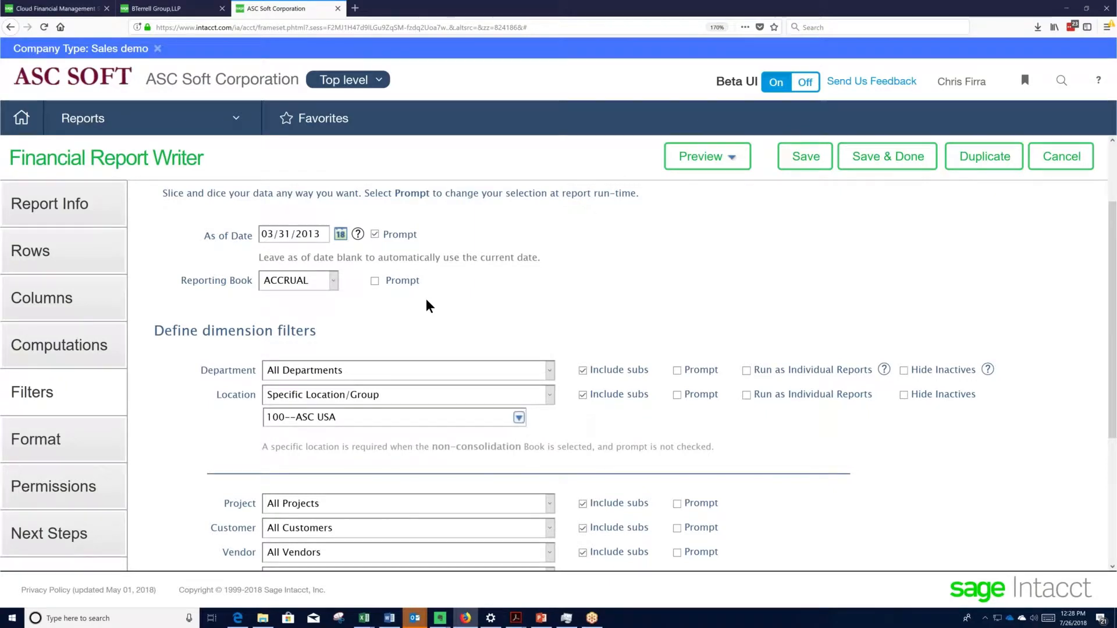
left_click(374, 234)
left_click_drag(322, 238, 228, 237)
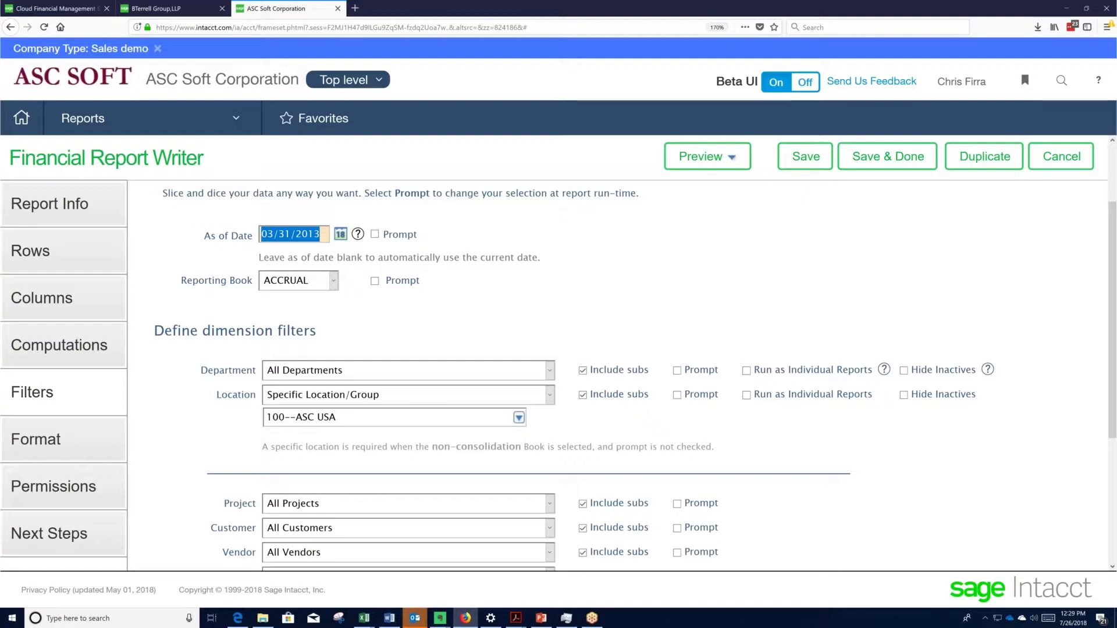
scroll(225, 237, "down", 3)
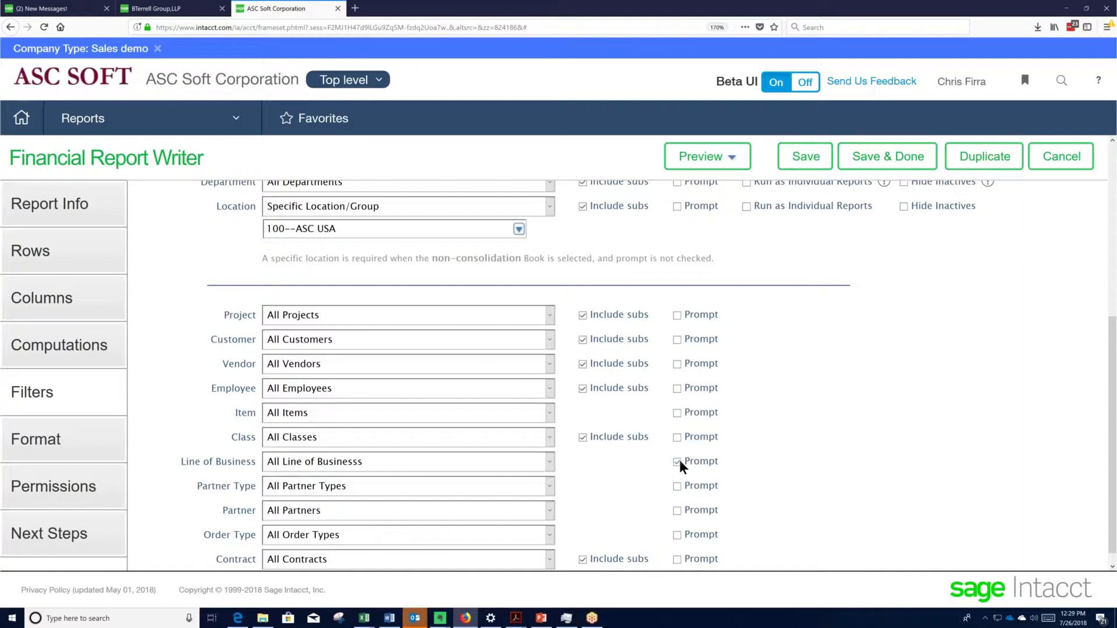
scroll(682, 460, "down", 1)
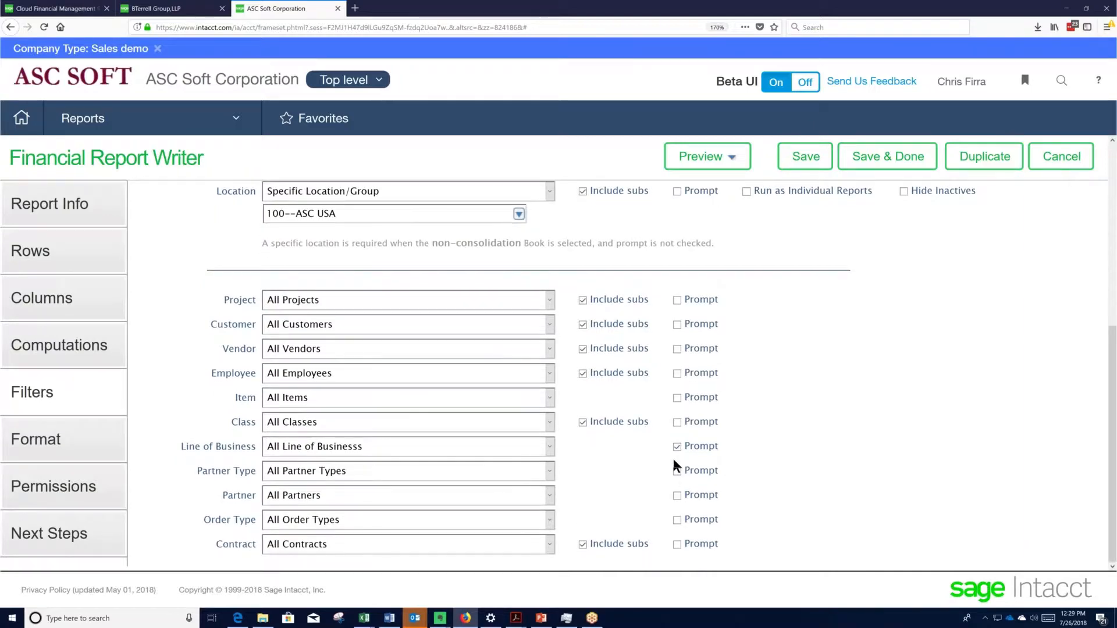
scroll(672, 456, "up", 2)
scroll(671, 456, "up", 5)
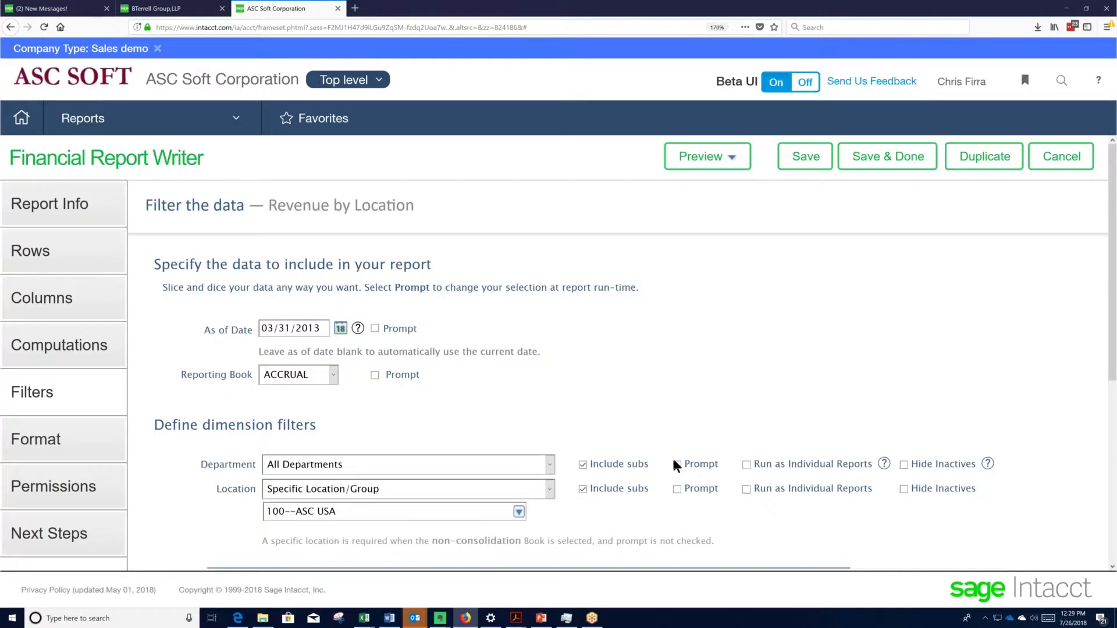
Step: Move the Everyone group from the report's access list to the exclusion list
left_click(45, 492)
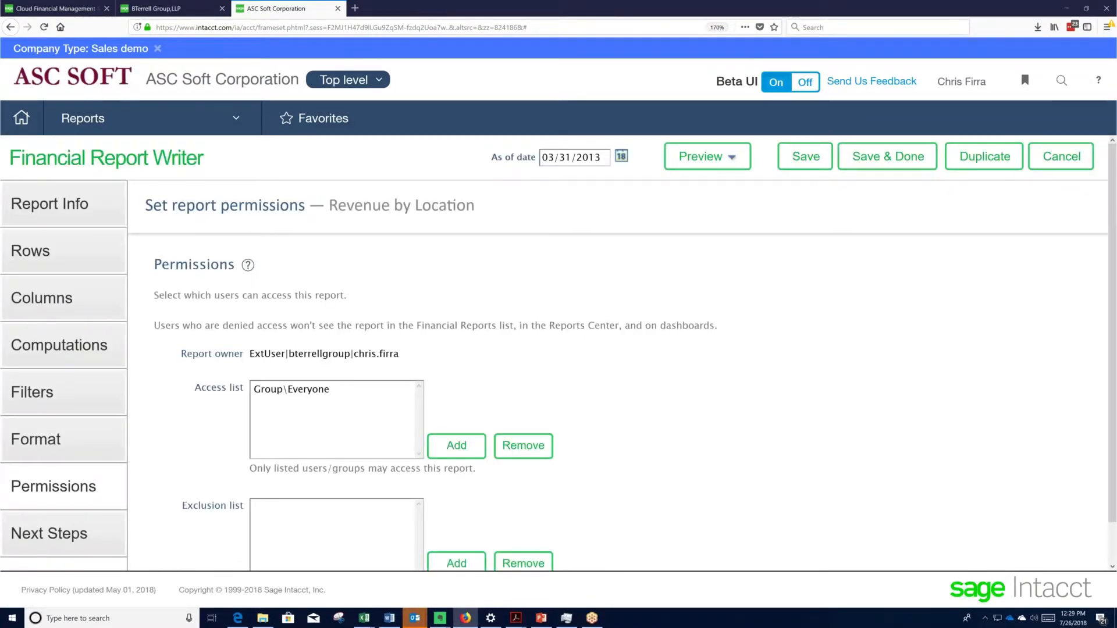
scroll(618, 358, "down", 1)
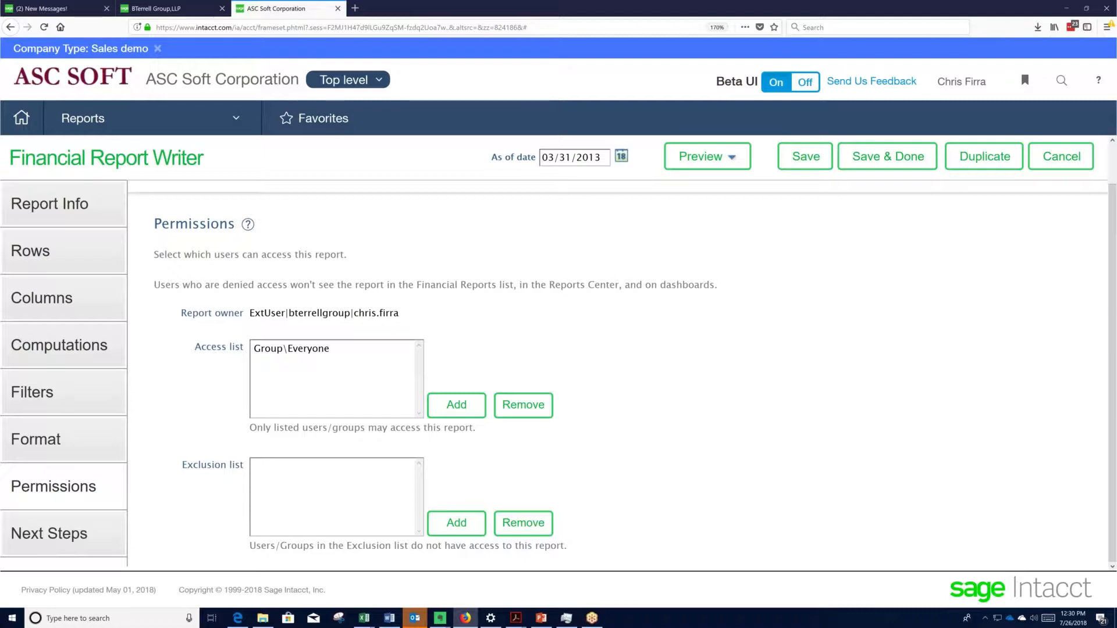
left_click(327, 350)
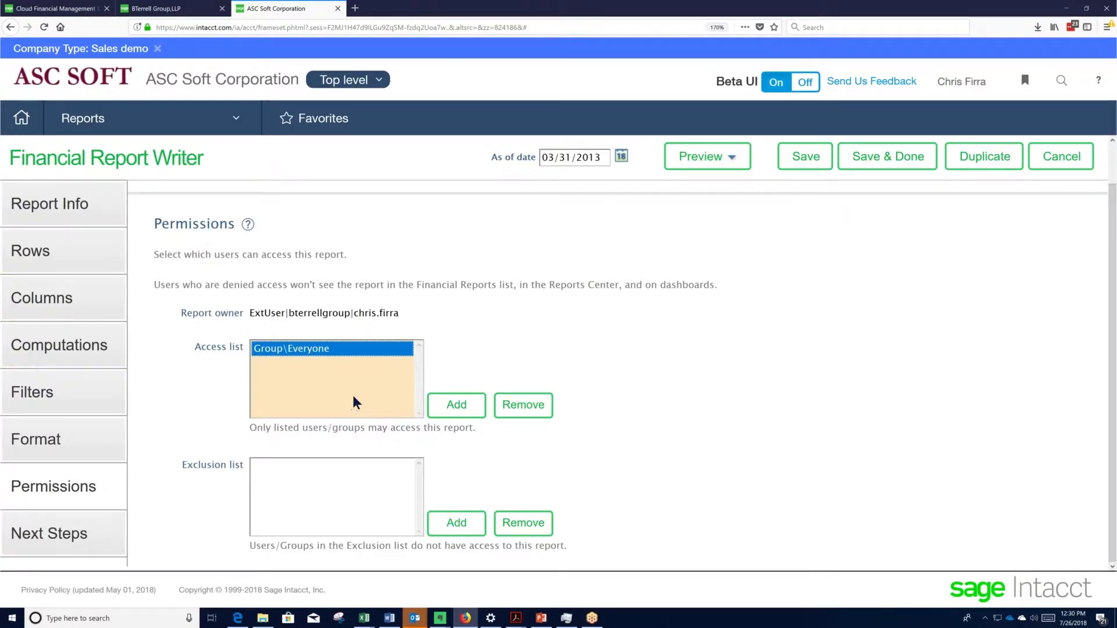
left_click(536, 410)
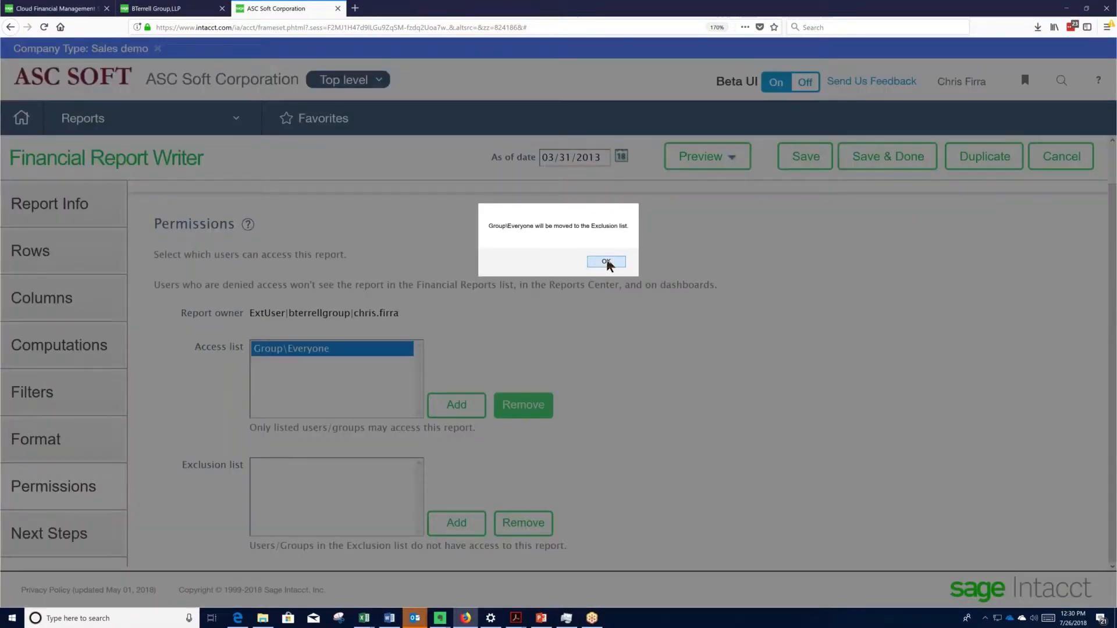
left_click(606, 262)
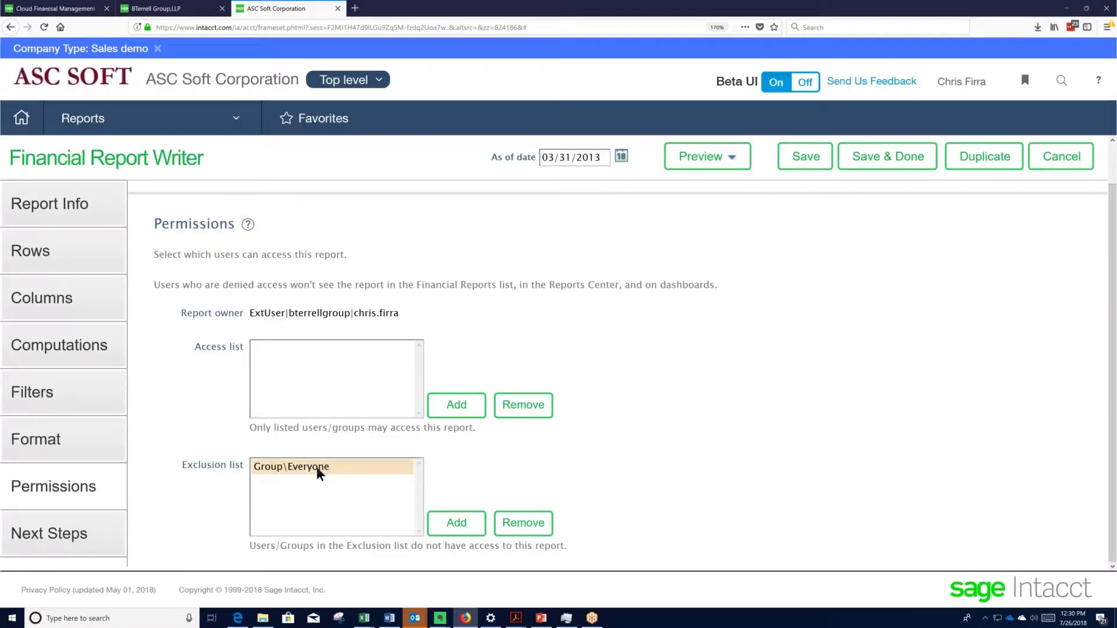
left_click(308, 346)
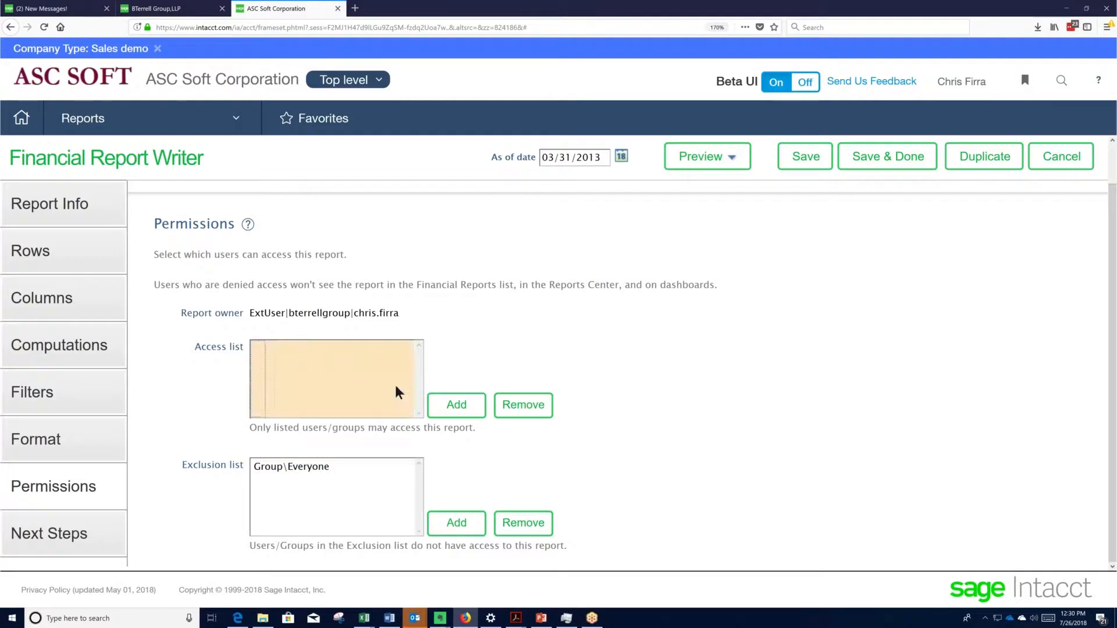
left_click(456, 408)
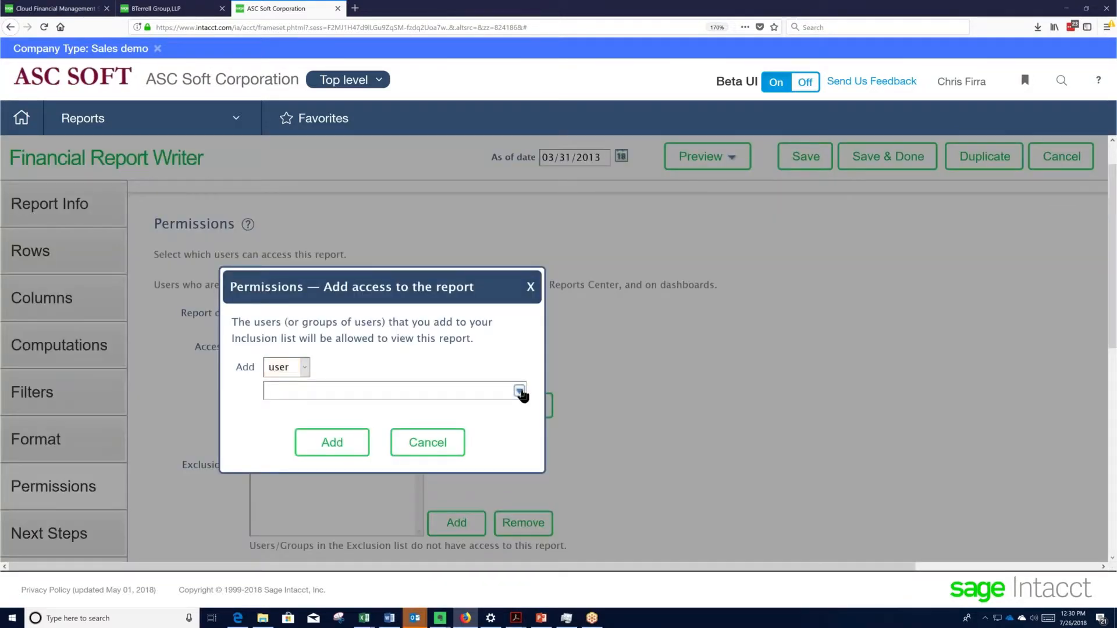
left_click(519, 391)
left_click(519, 391)
left_click(306, 368)
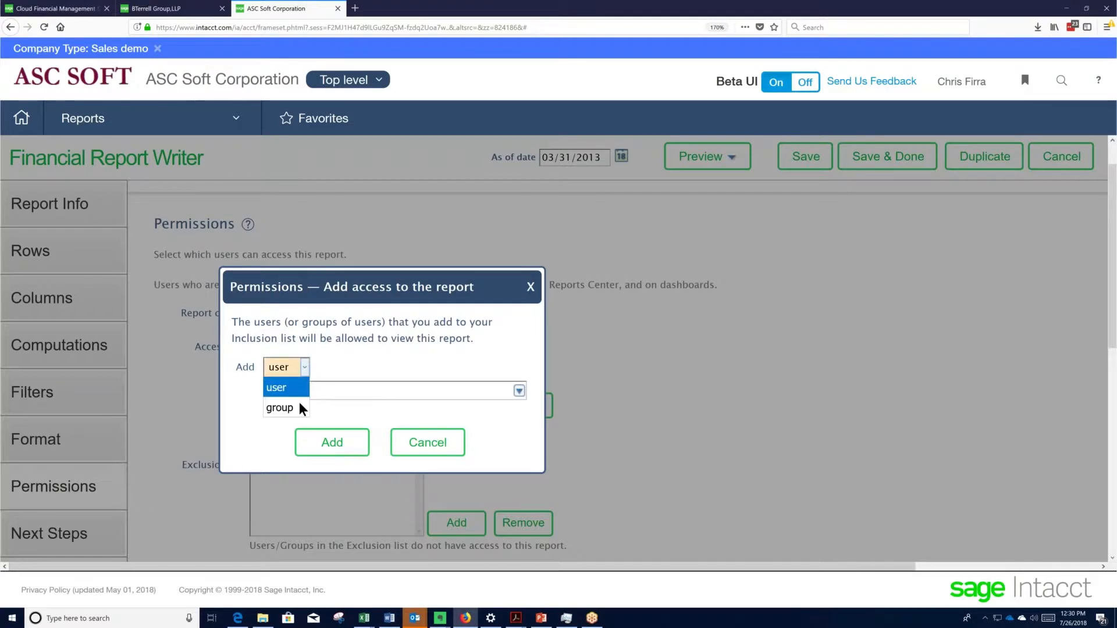
left_click(290, 407)
left_click(519, 391)
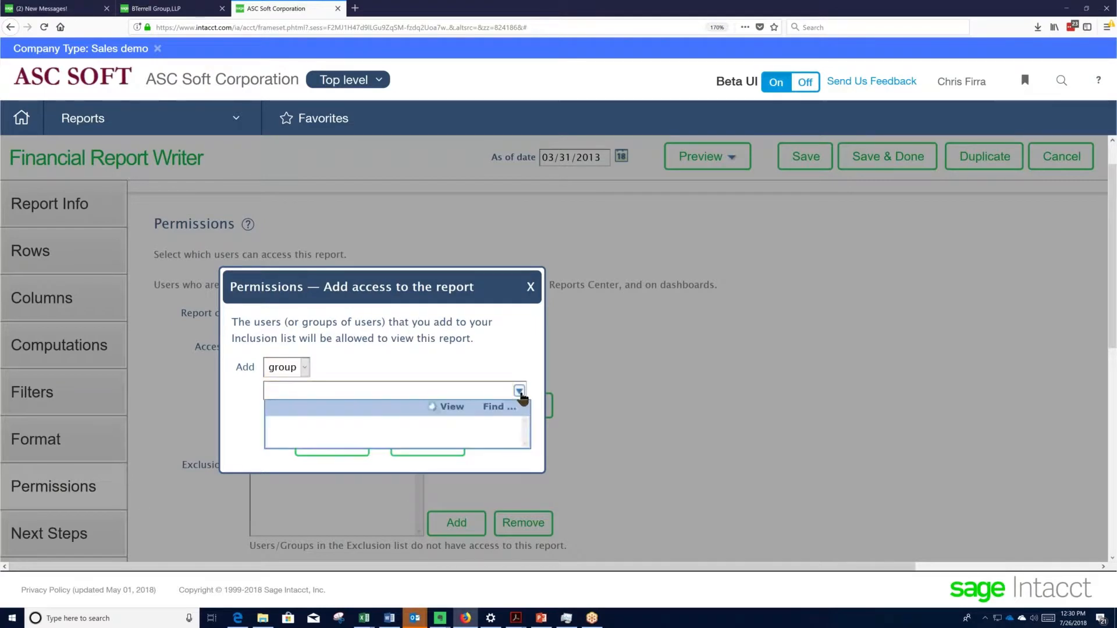
left_click(520, 392)
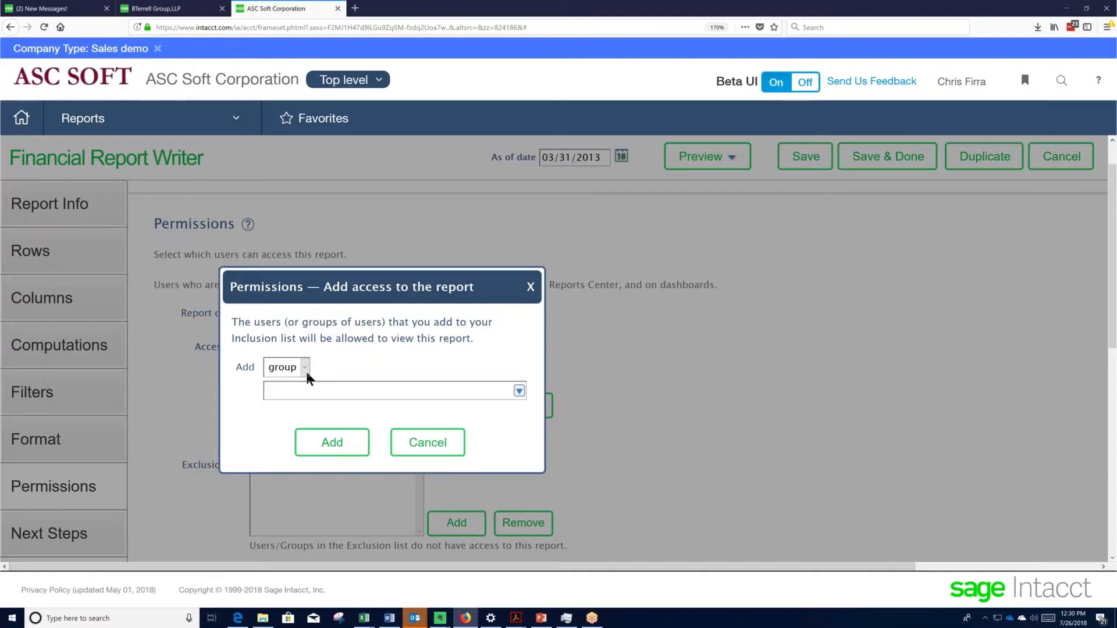
left_click(407, 439)
Step: Return the Everyone group from the exclusion list to the report's access list
left_click(344, 465)
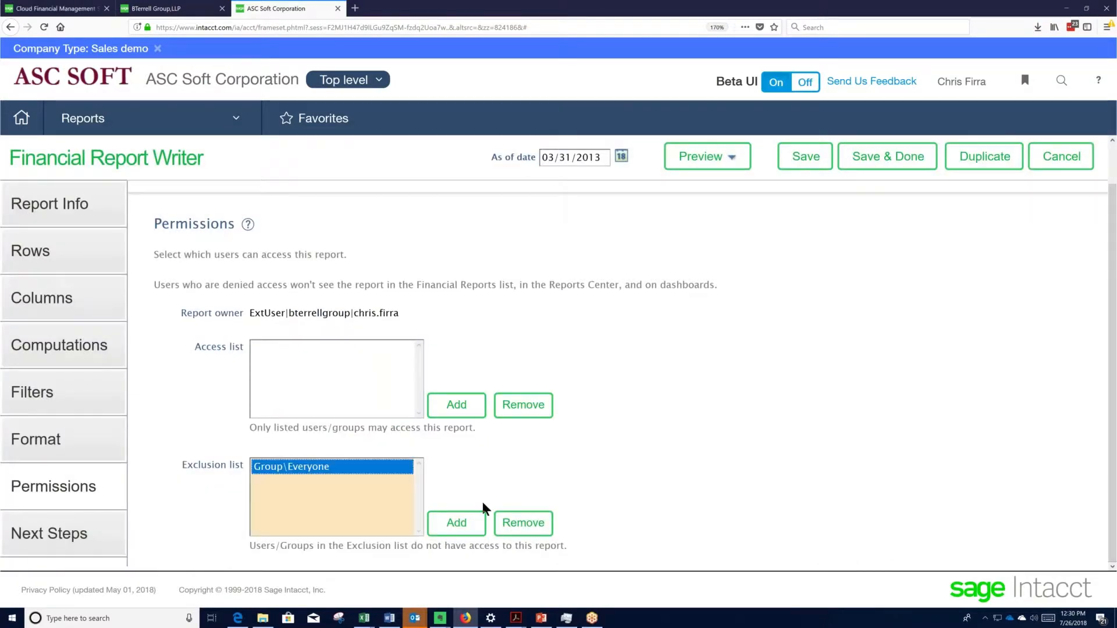
left_click(517, 526)
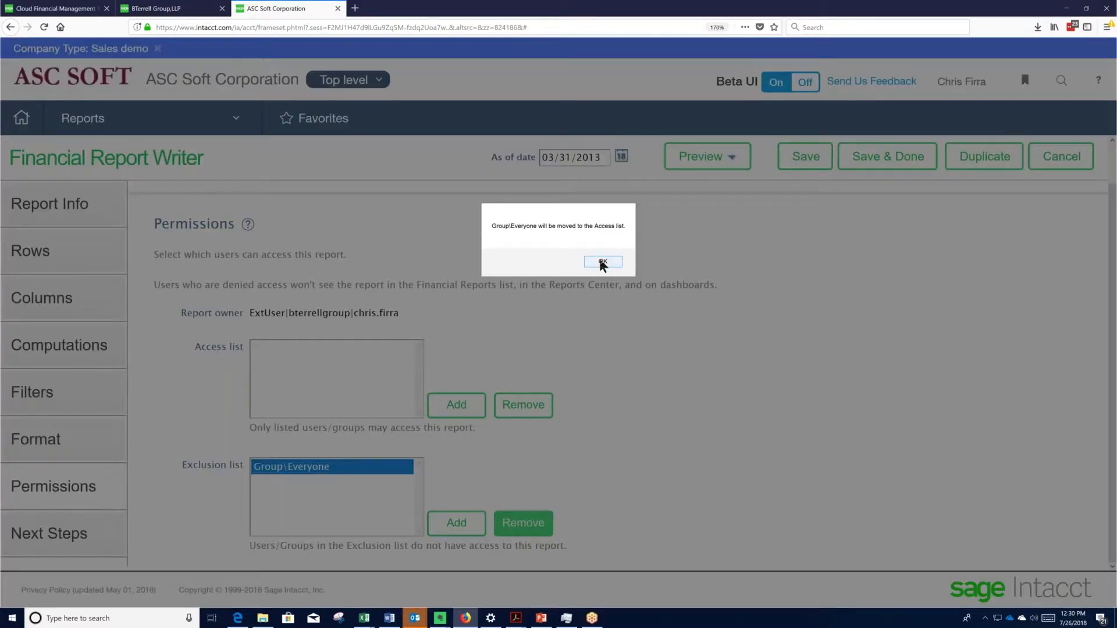
left_click(601, 262)
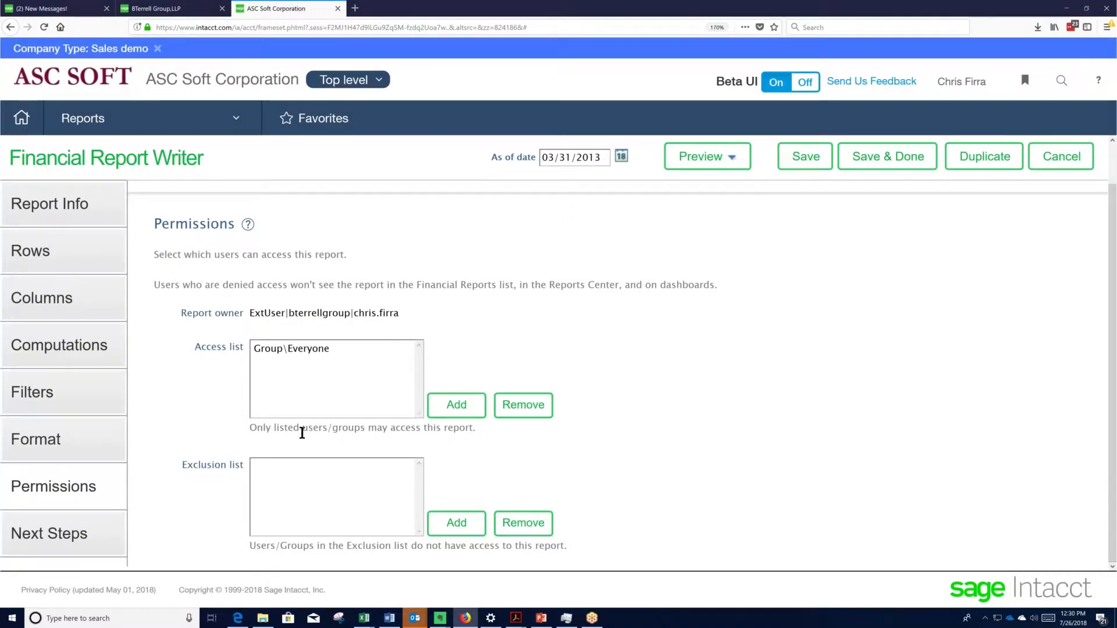
Step: Try to add the report to a dashboard from its next steps, and save the report, accepting the modified as-of date
left_click(72, 538)
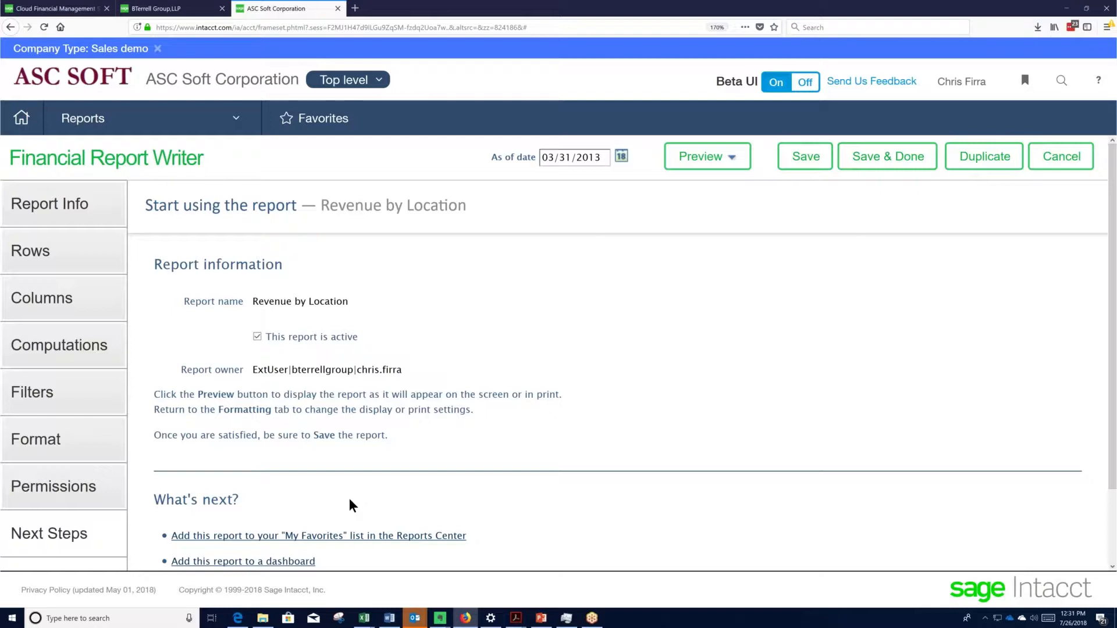
scroll(386, 466, "down", 1)
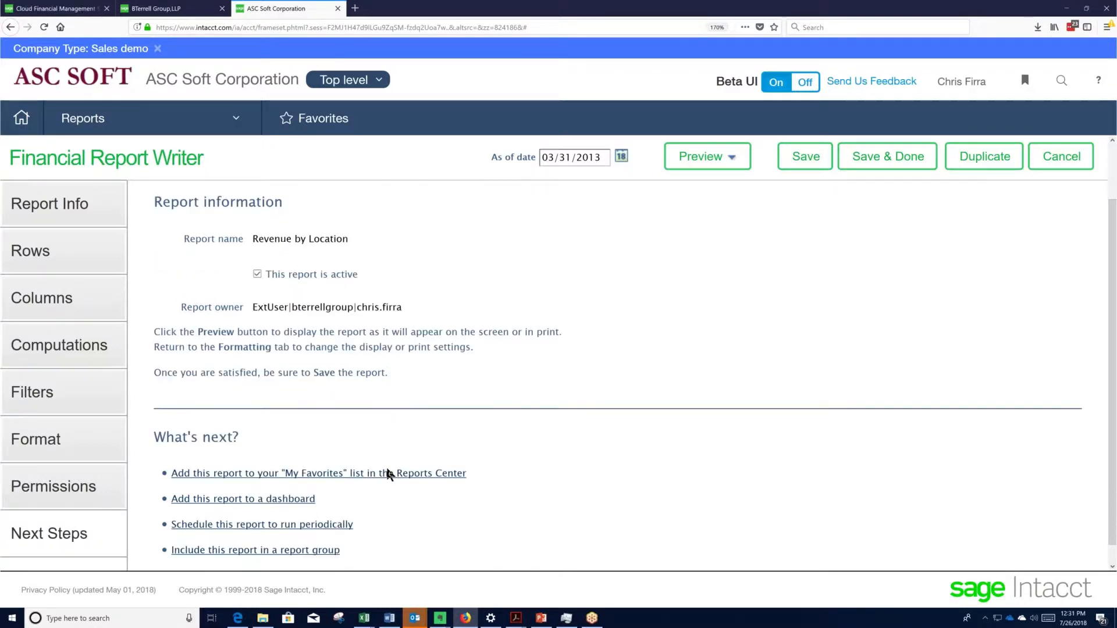
scroll(386, 468, "down", 1)
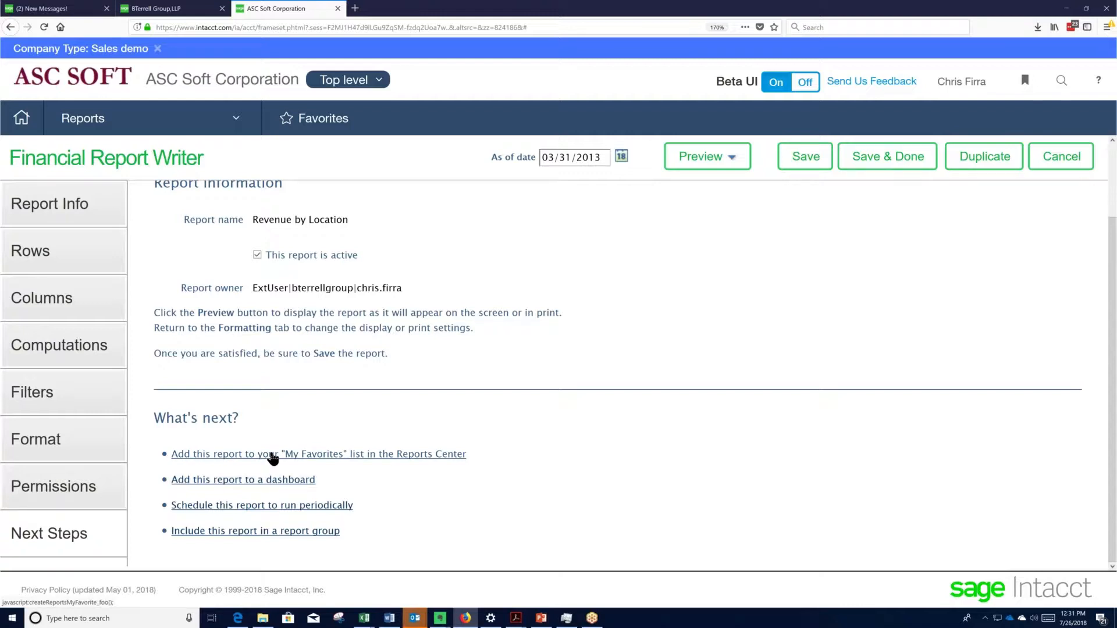
left_click(256, 484)
left_click(553, 396)
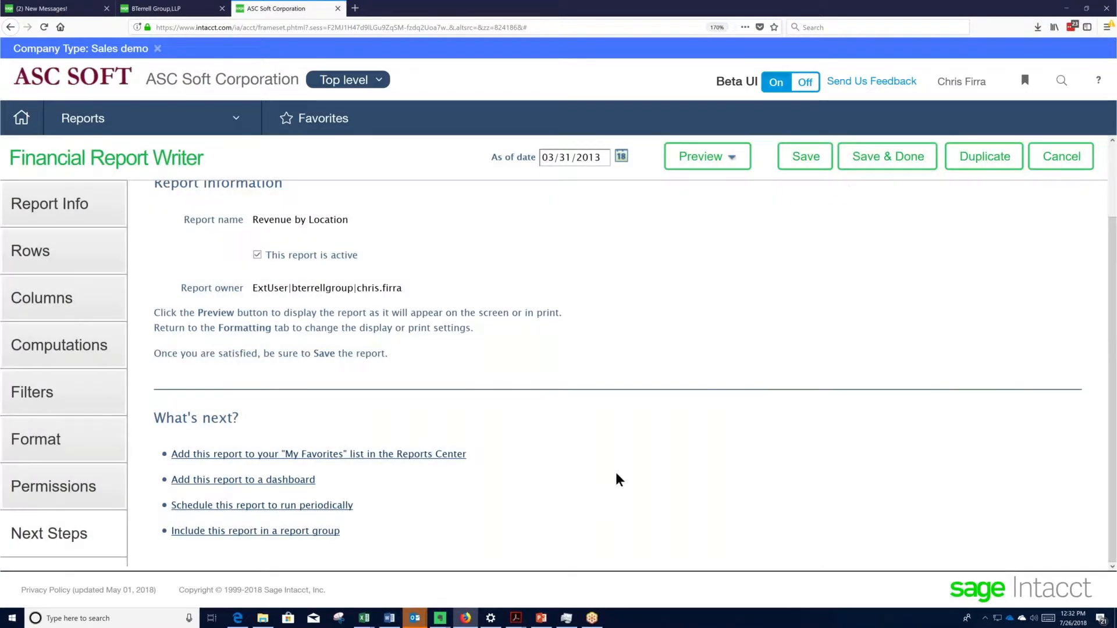
left_click(803, 156)
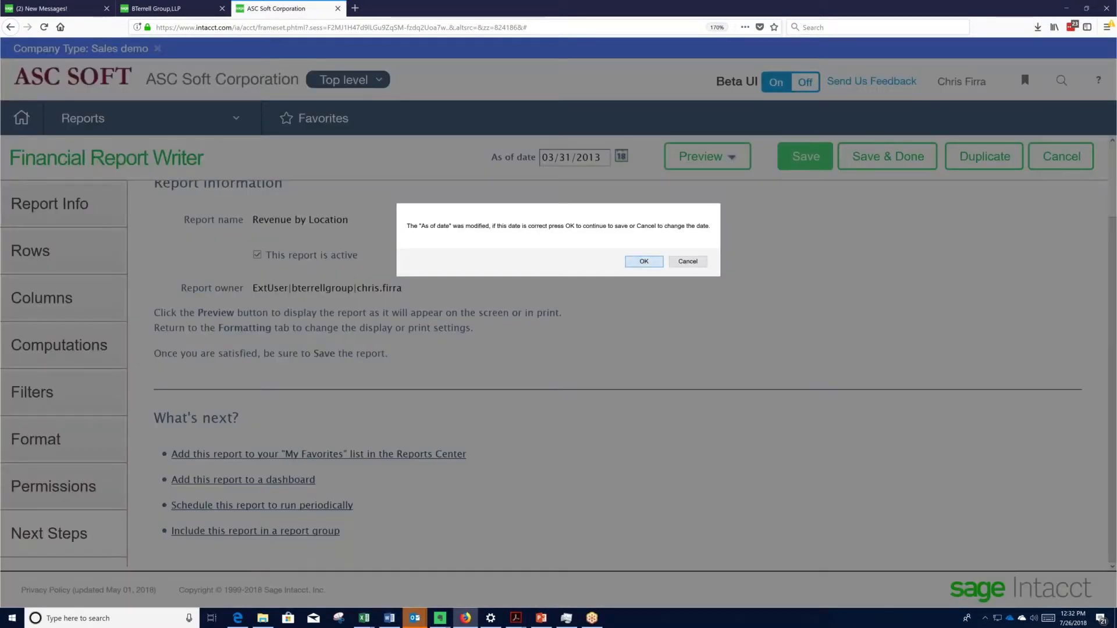
left_click(644, 261)
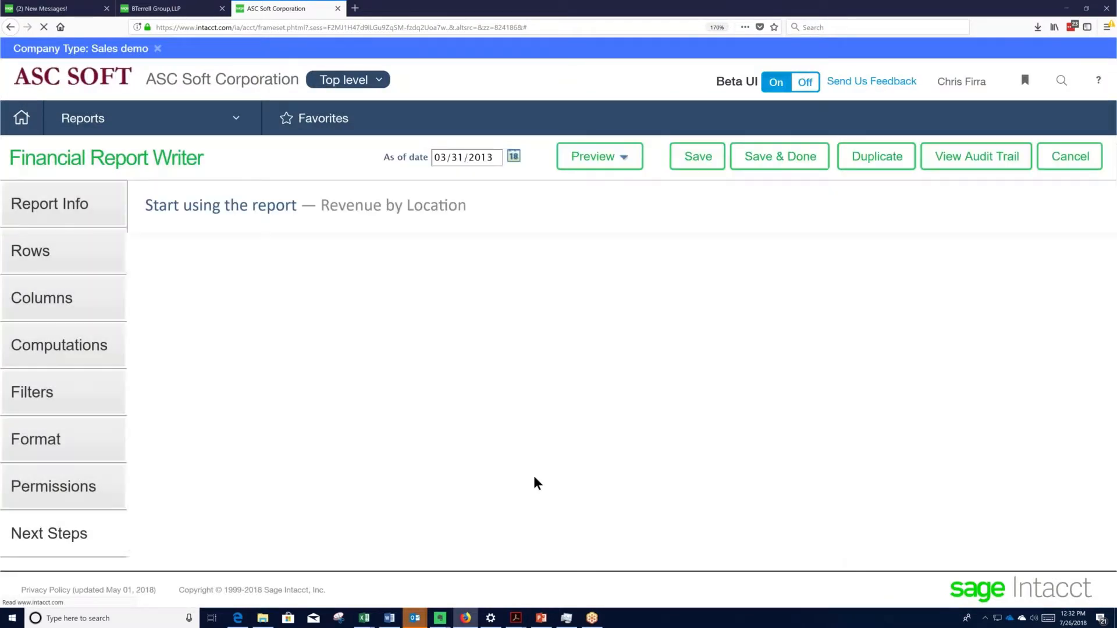
left_click(298, 484)
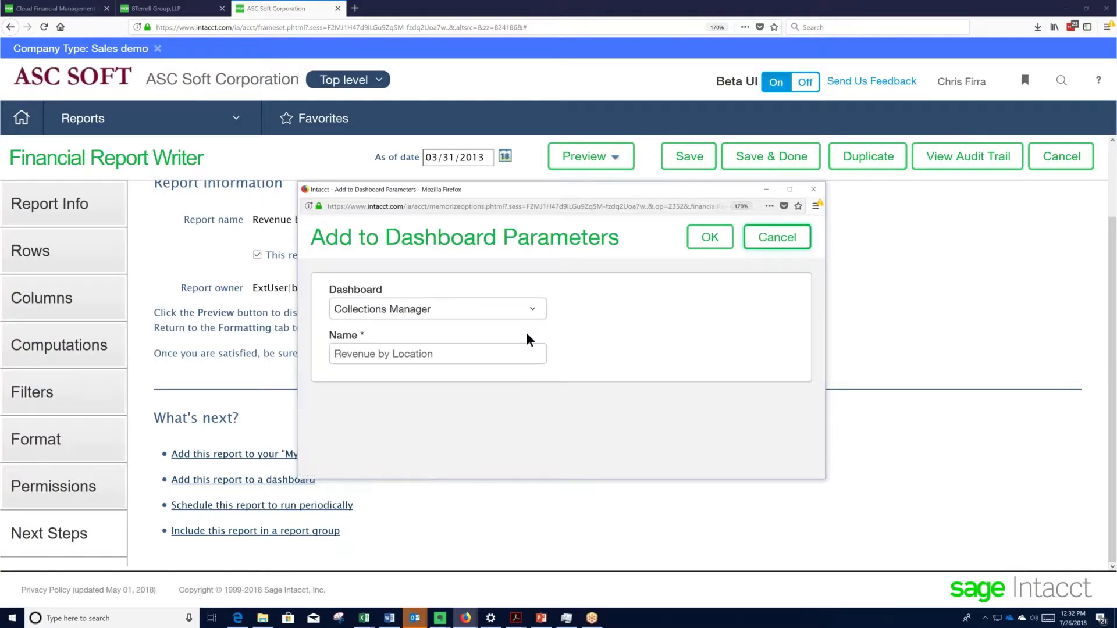
left_click(537, 311)
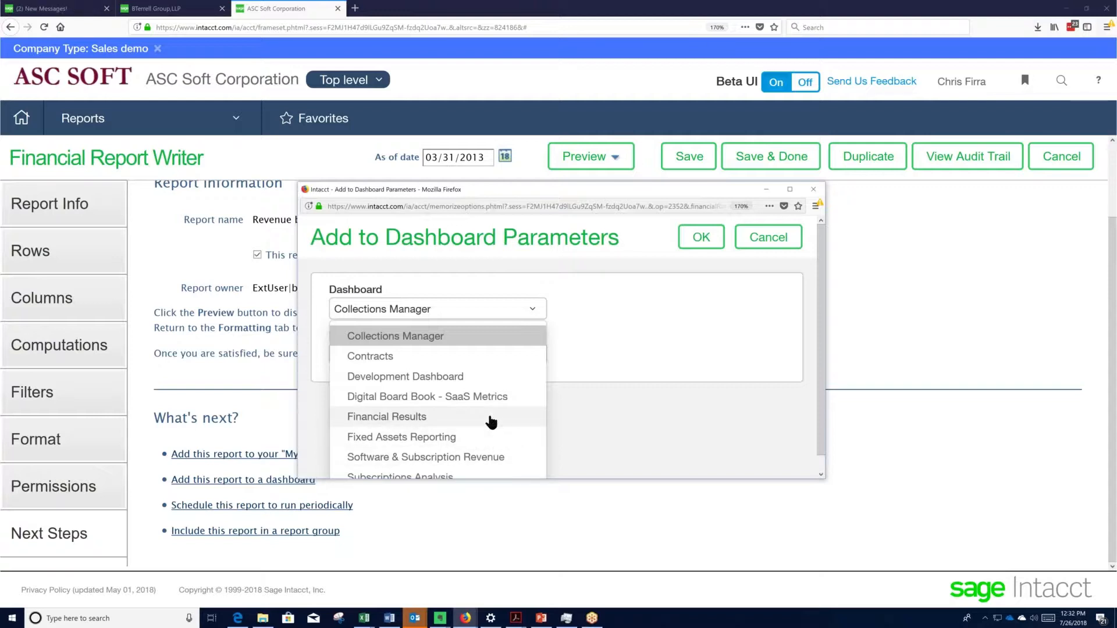
left_click(778, 249)
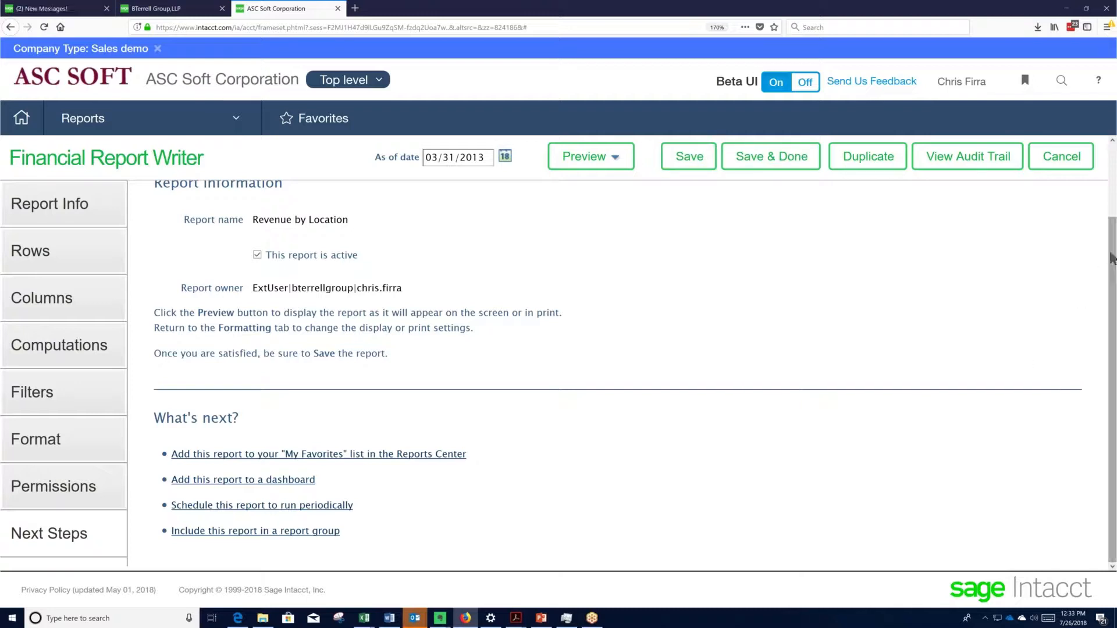
Step: Save the Revenue by Location report and duplicate it under the name Revenue by Customer
left_click(683, 165)
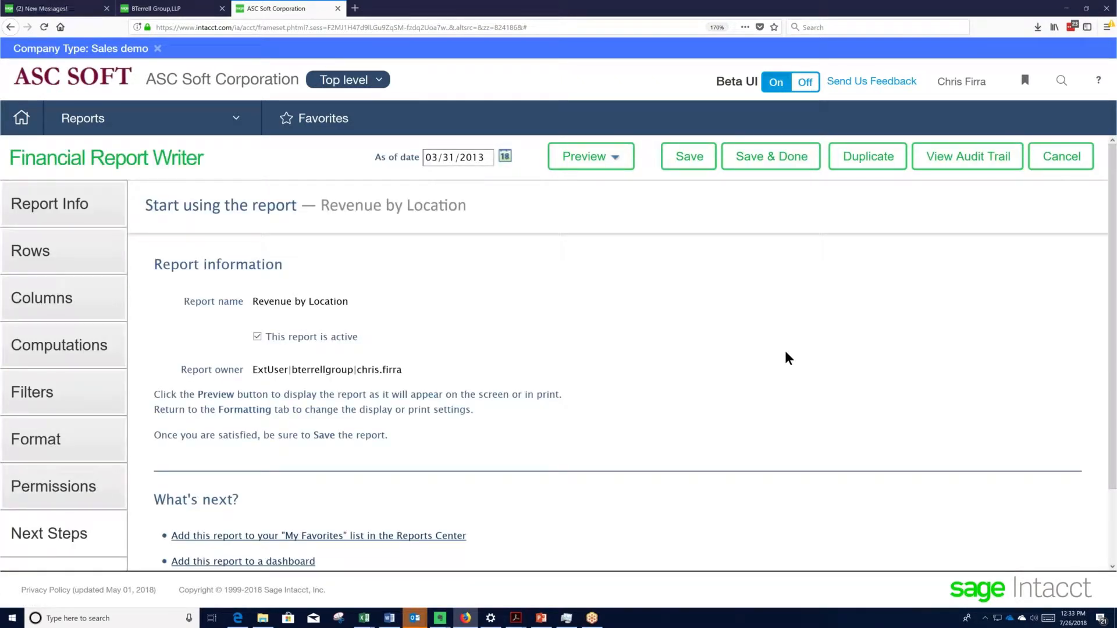
left_click(873, 168)
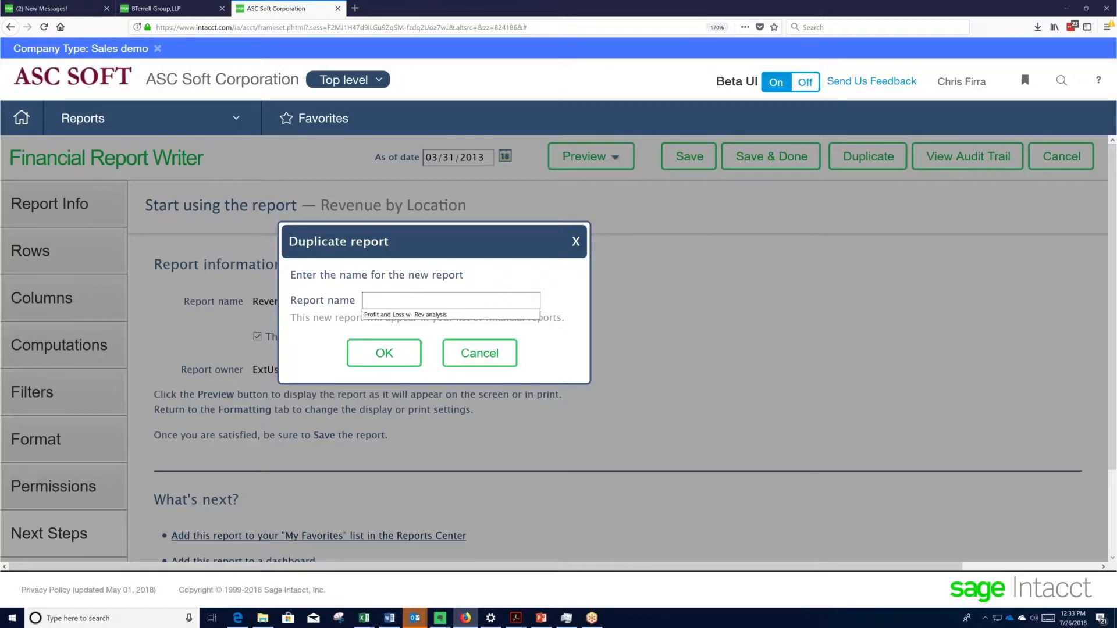
type("Revenue by ")
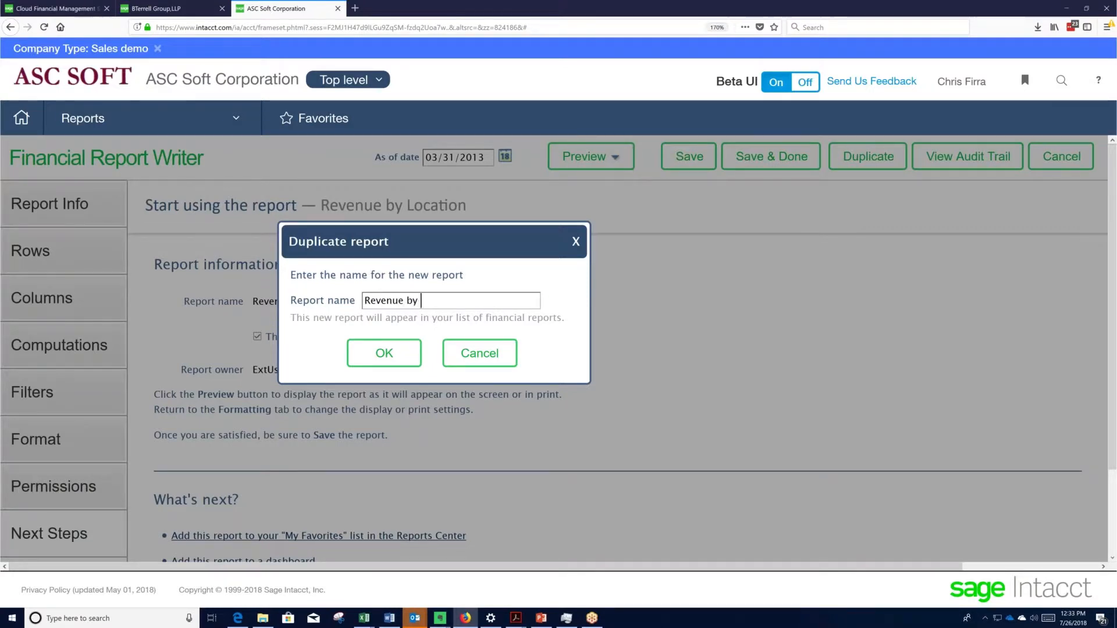
type("Customer")
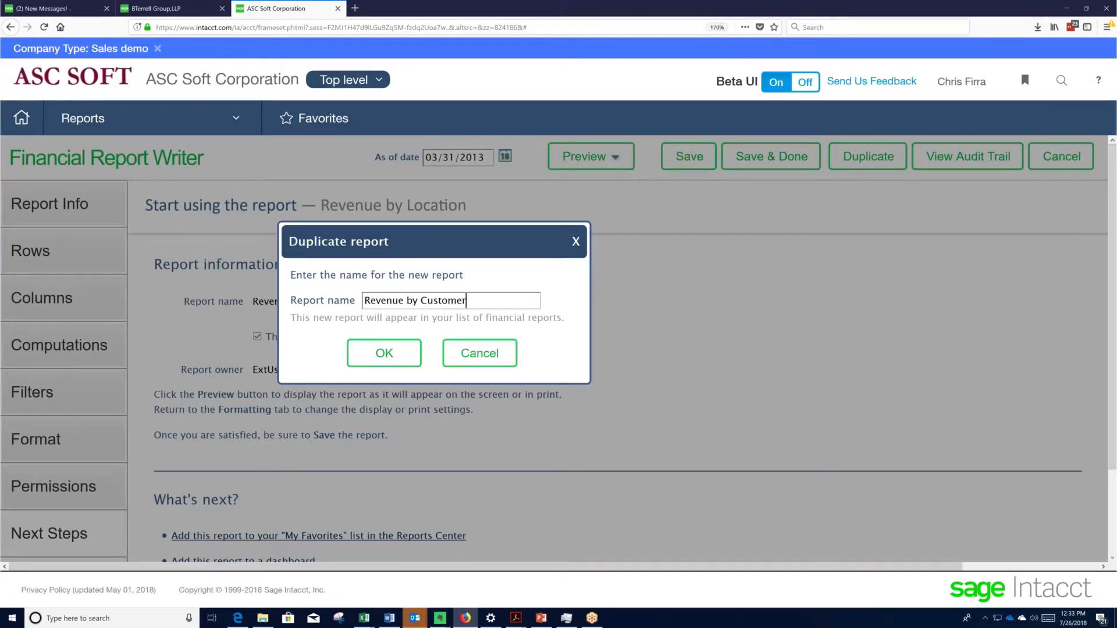
left_click(411, 353)
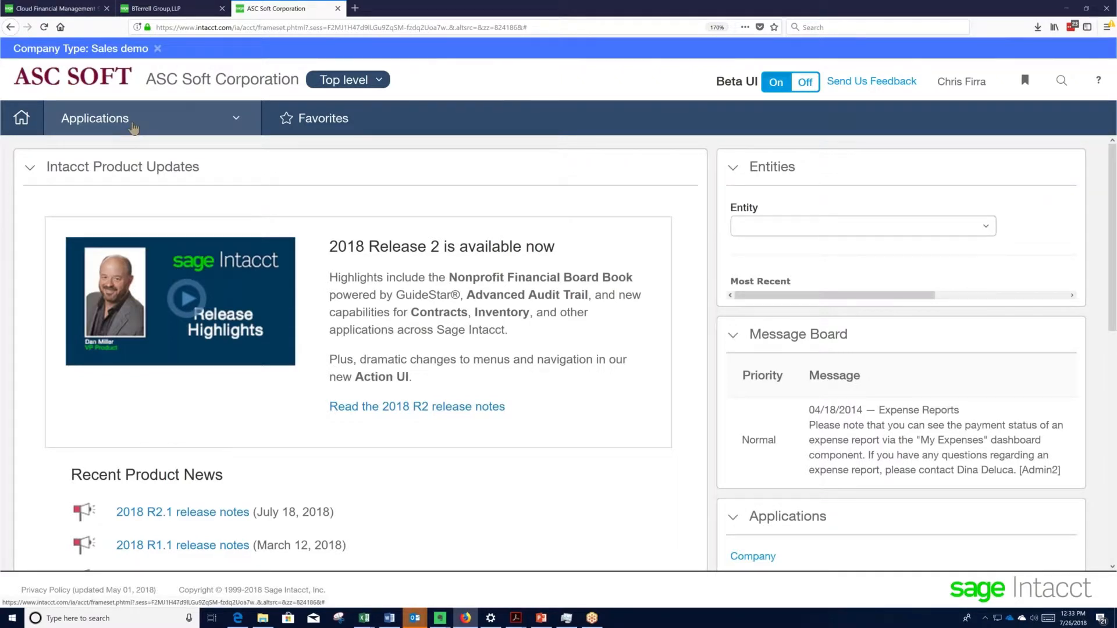
Step: Open the list of financial reports and filter it by the name Revenue
left_click(133, 127)
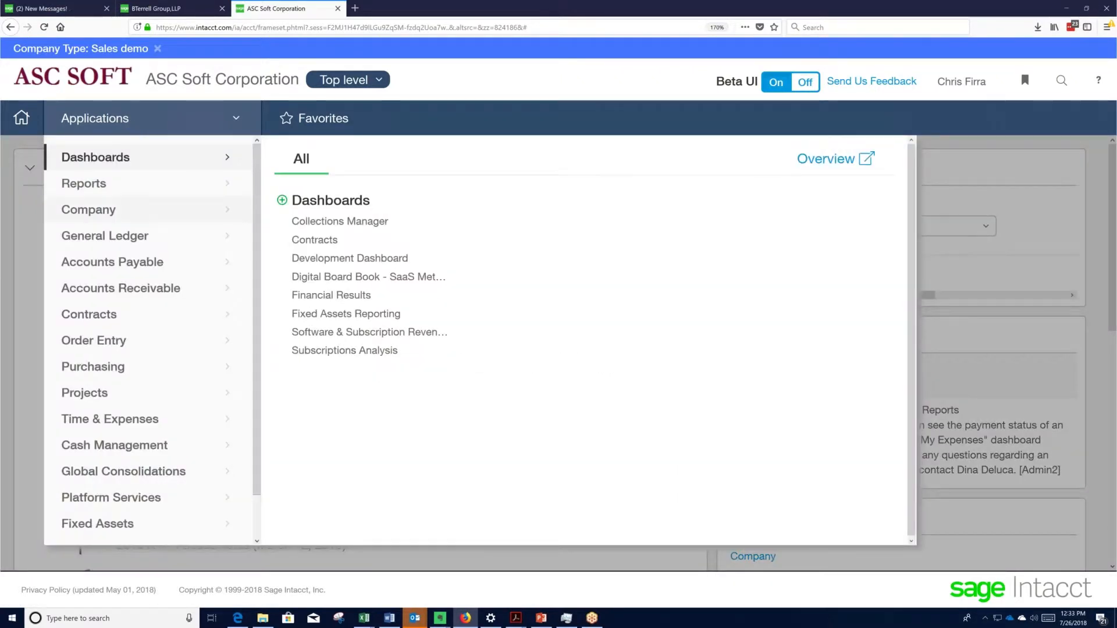
left_click(122, 185)
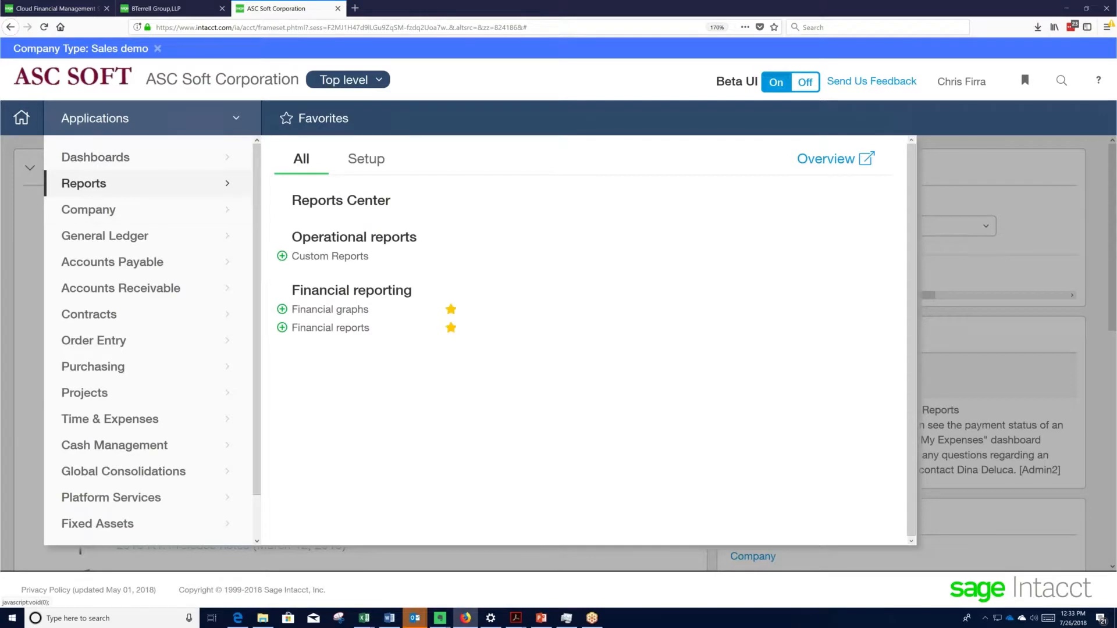
left_click(322, 327)
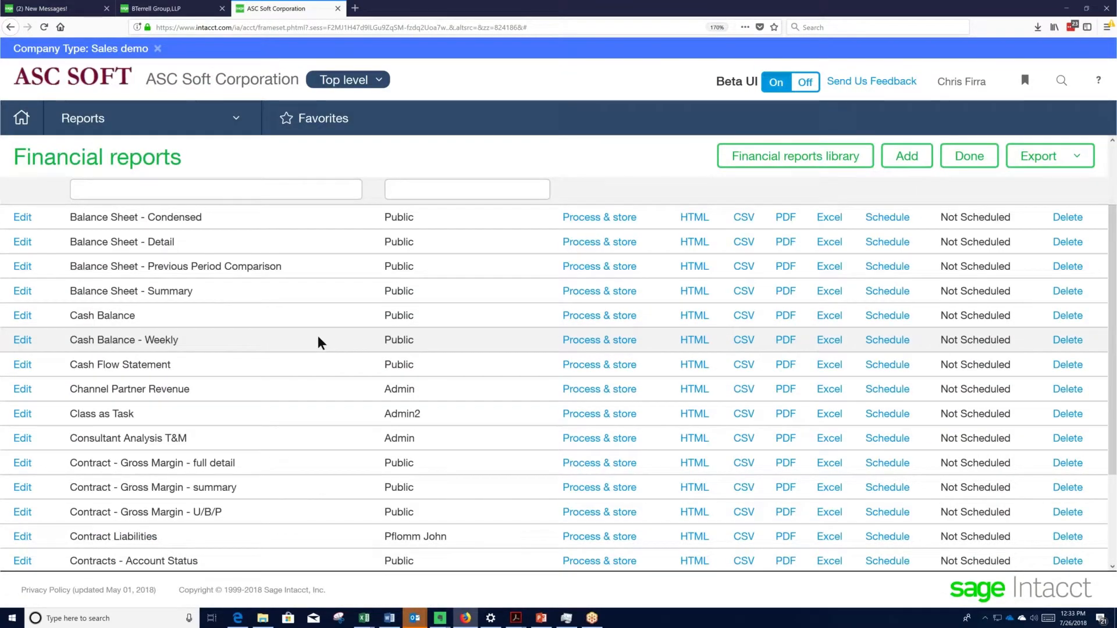
scroll(318, 337, "down", 2)
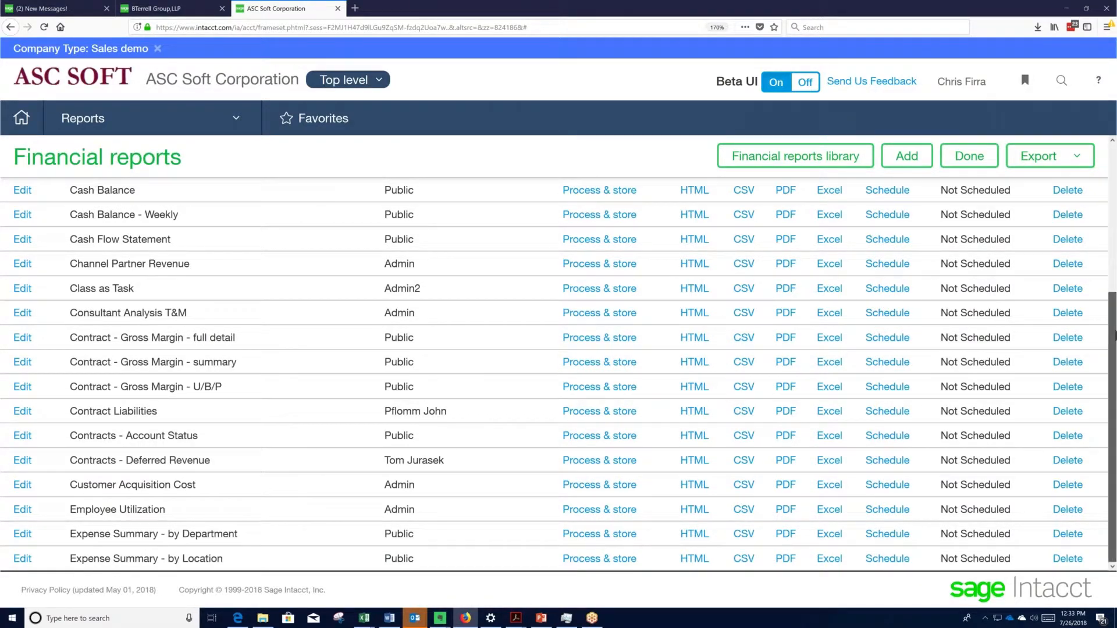
scroll(1112, 337, "up", 3)
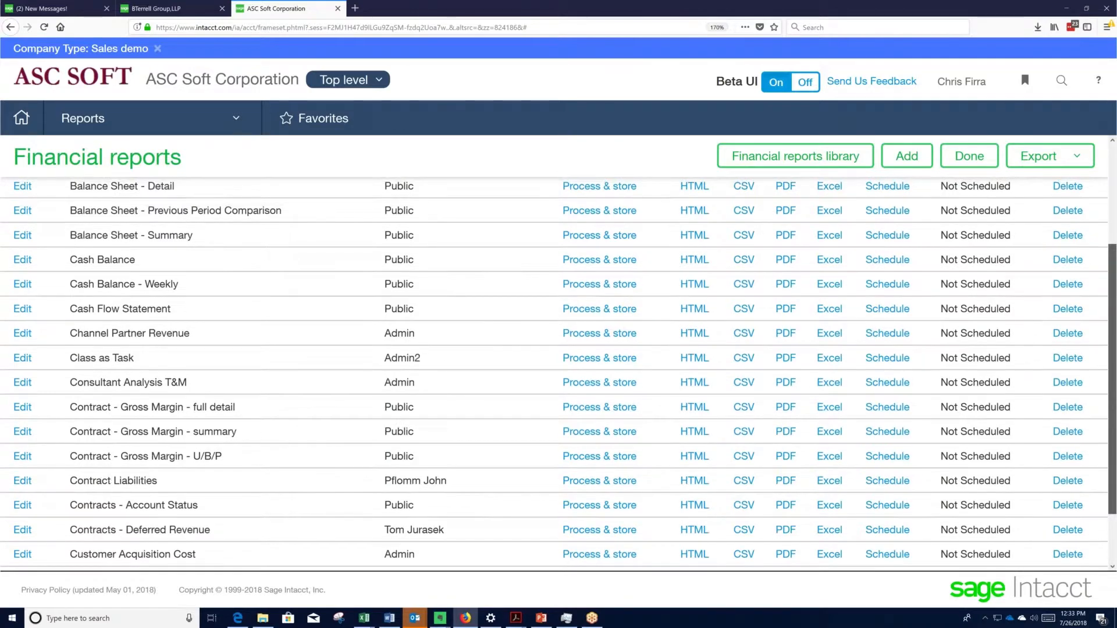
scroll(1113, 336, "up", 2)
left_click(155, 192)
type("Rev")
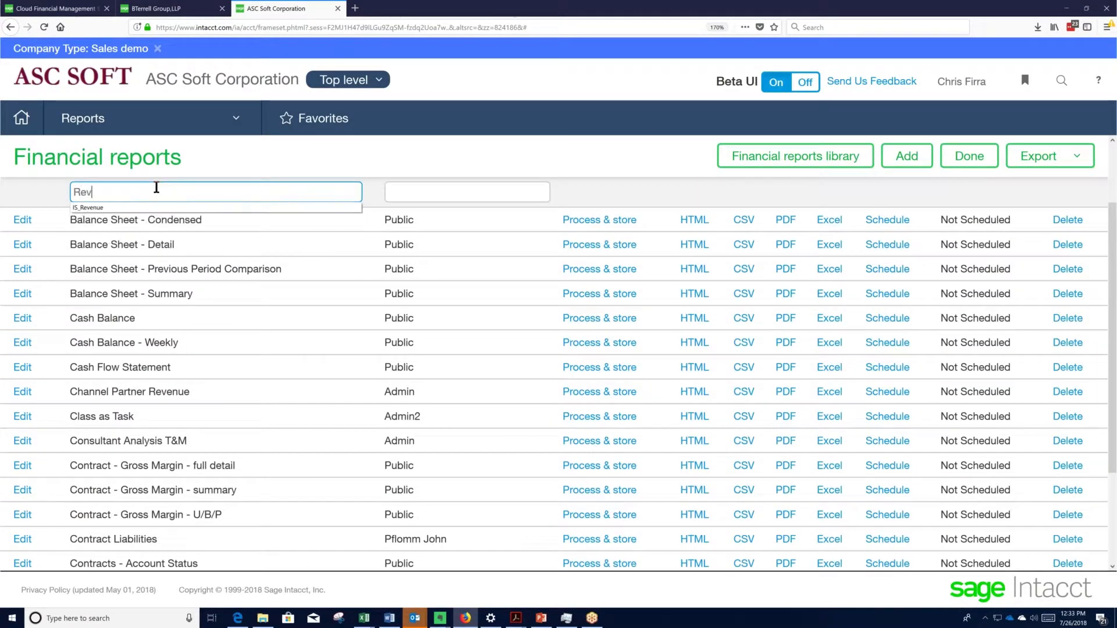
type("enue")
key("Return")
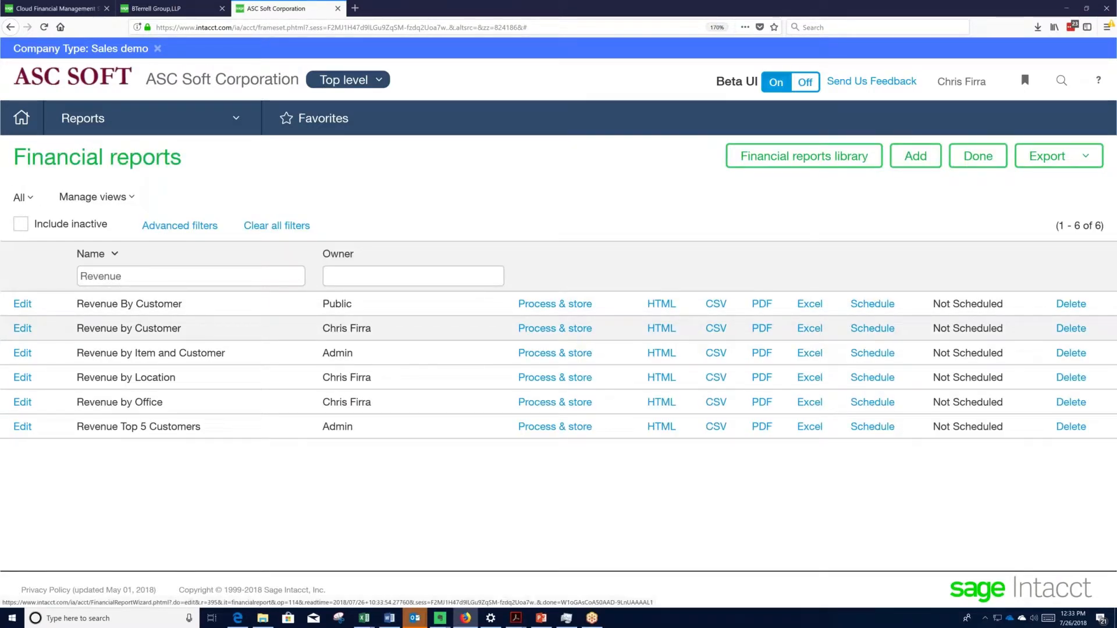
Step: Open the duplicated Revenue by Customer report for editing and expand its Revenue row by the Customers dimension instead of Locations
left_click(23, 333)
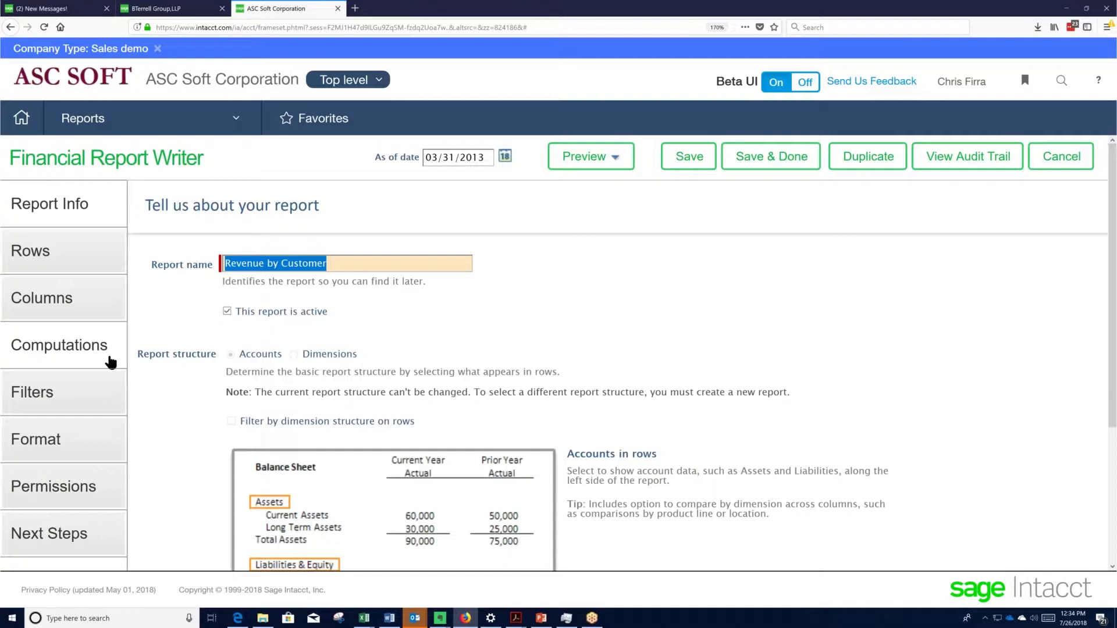
left_click(44, 263)
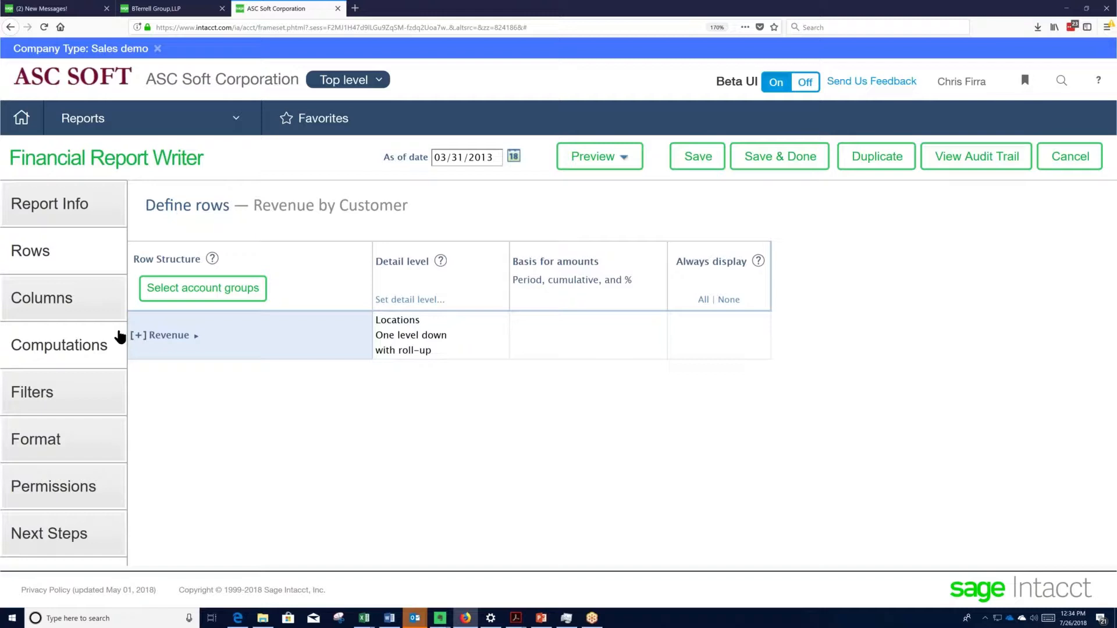
mouse_move(210, 358)
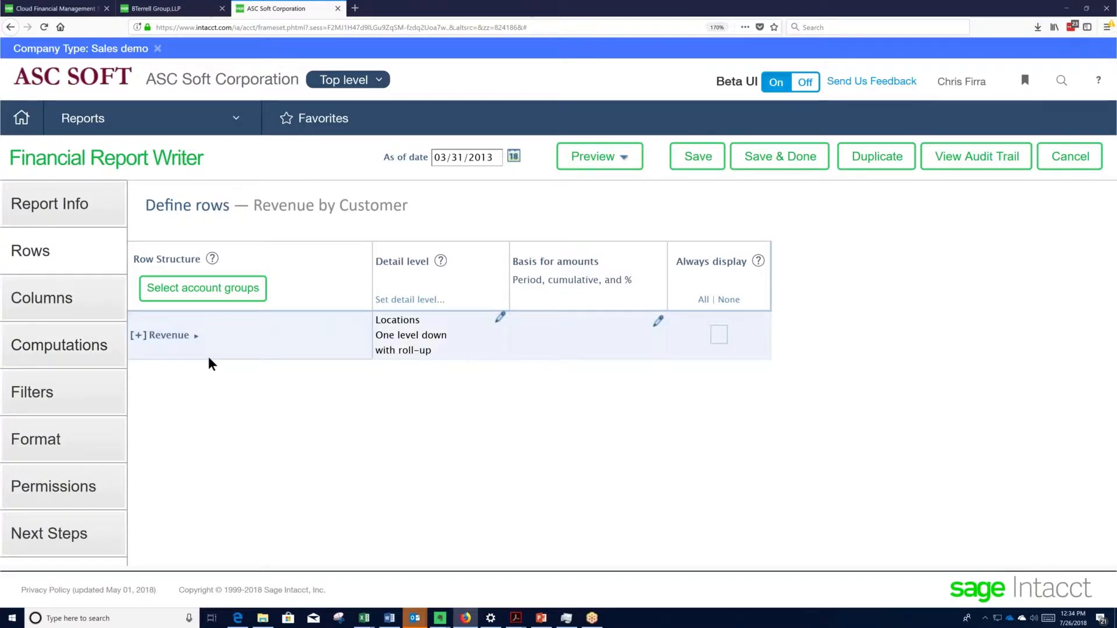
left_click(500, 320)
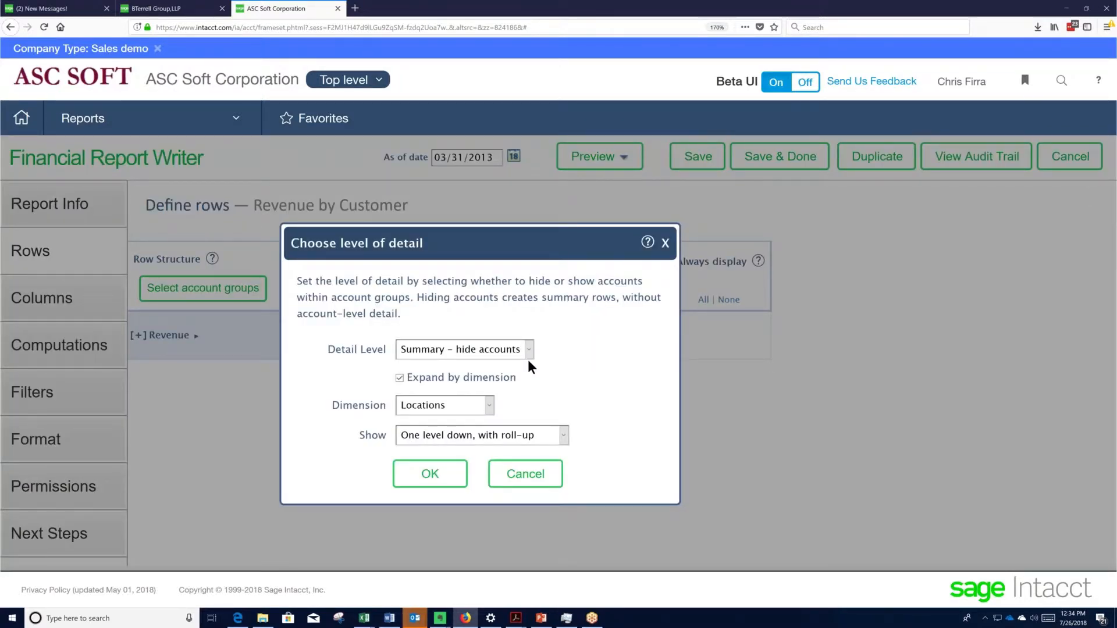
left_click(489, 406)
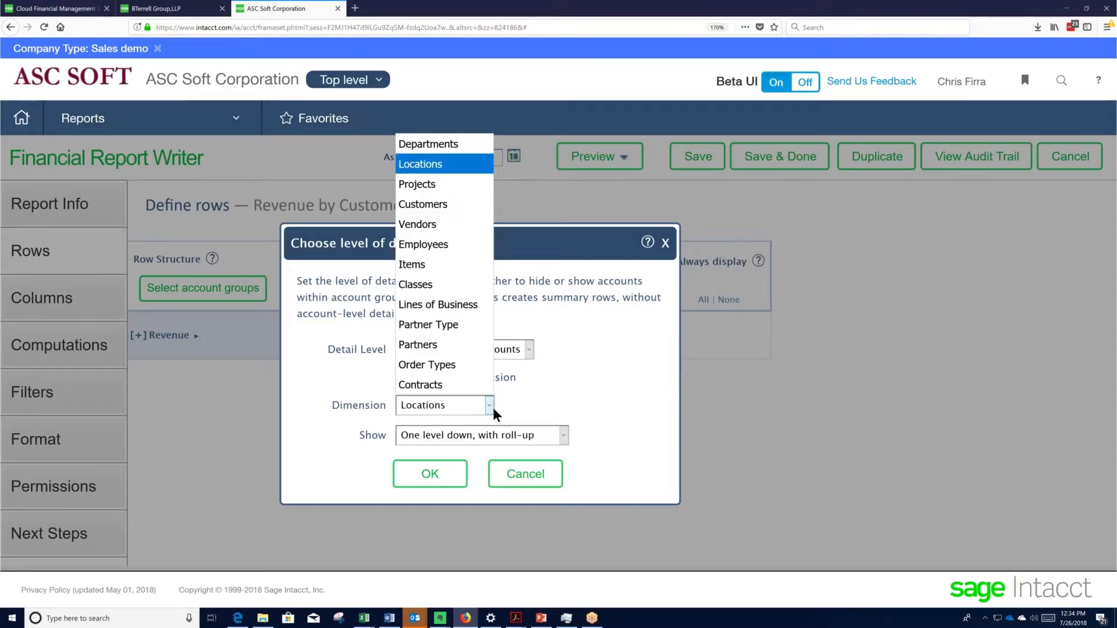
left_click(442, 207)
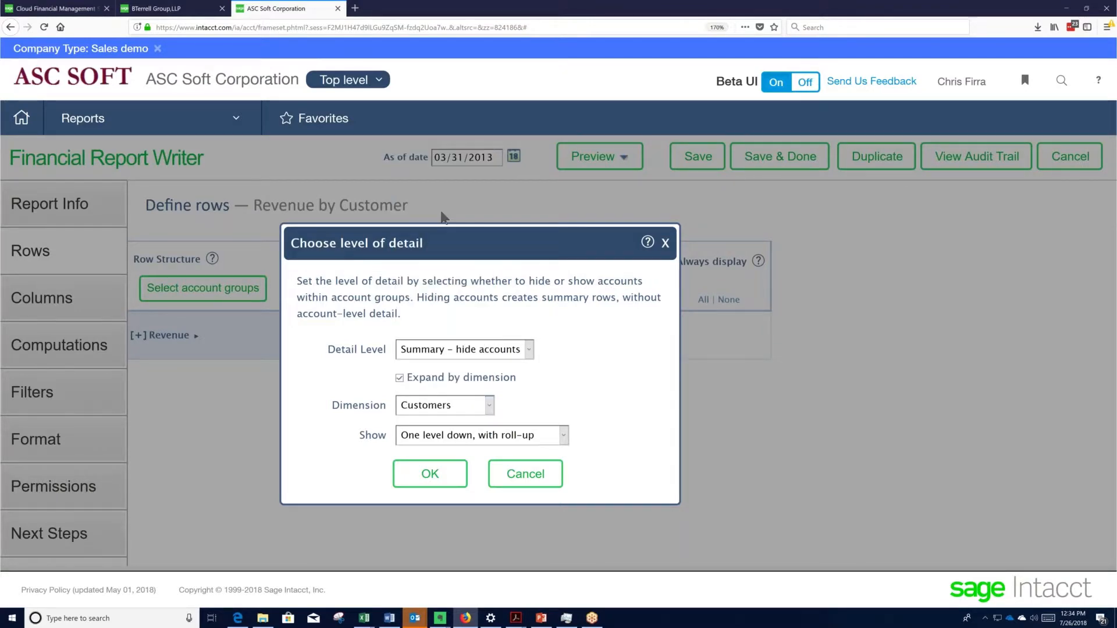
left_click(430, 474)
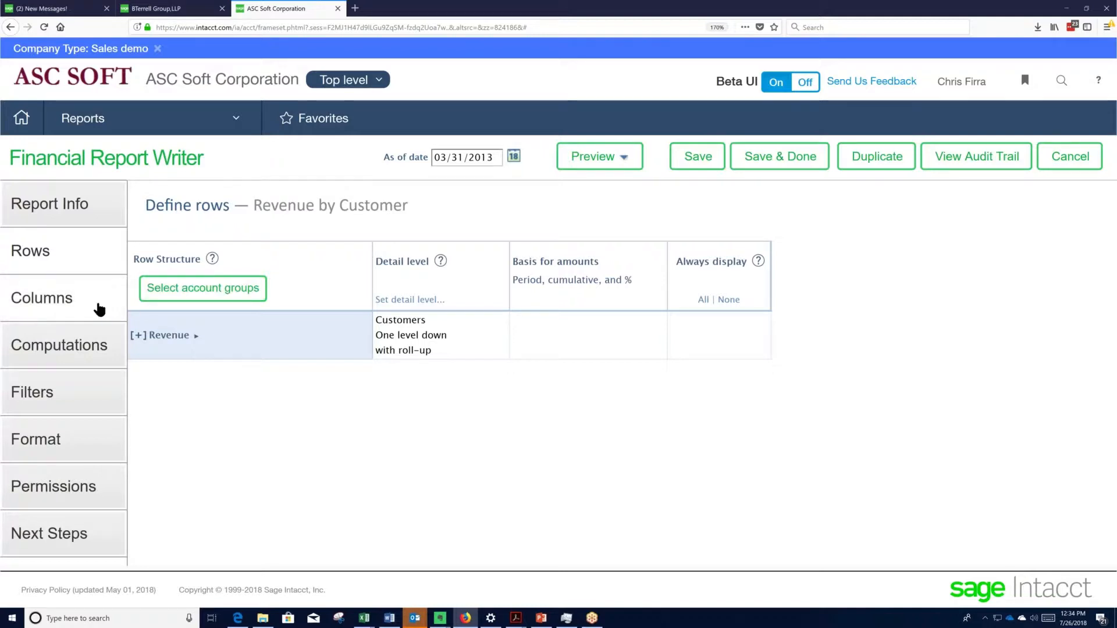
Step: Remove the sparkline trend column and the unexpanded Current Quarter column from the report
left_click(71, 306)
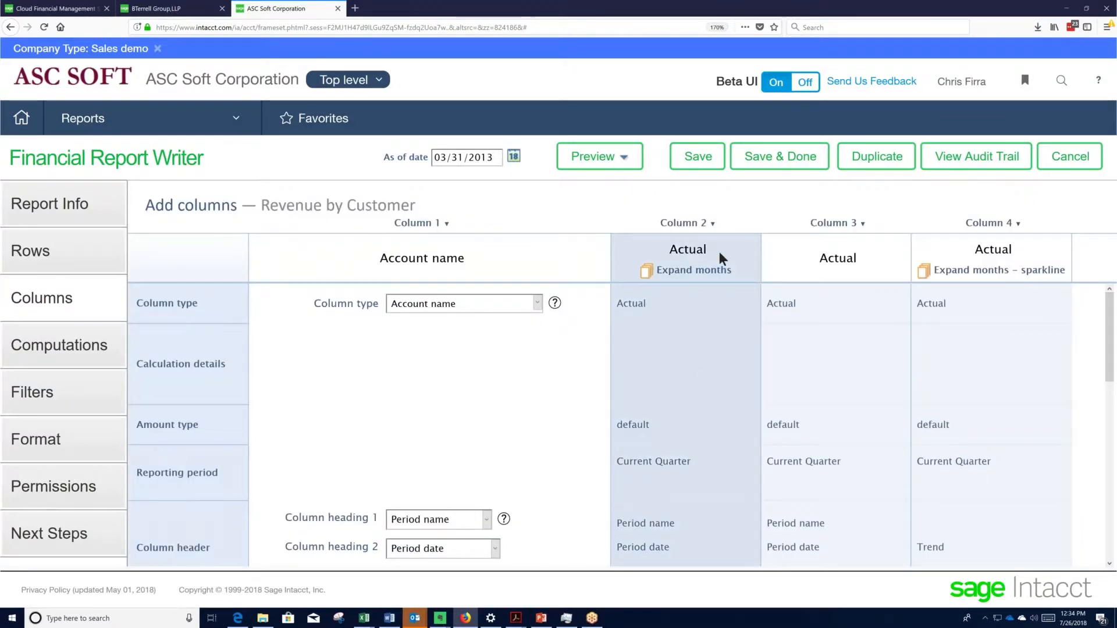
left_click(1018, 225)
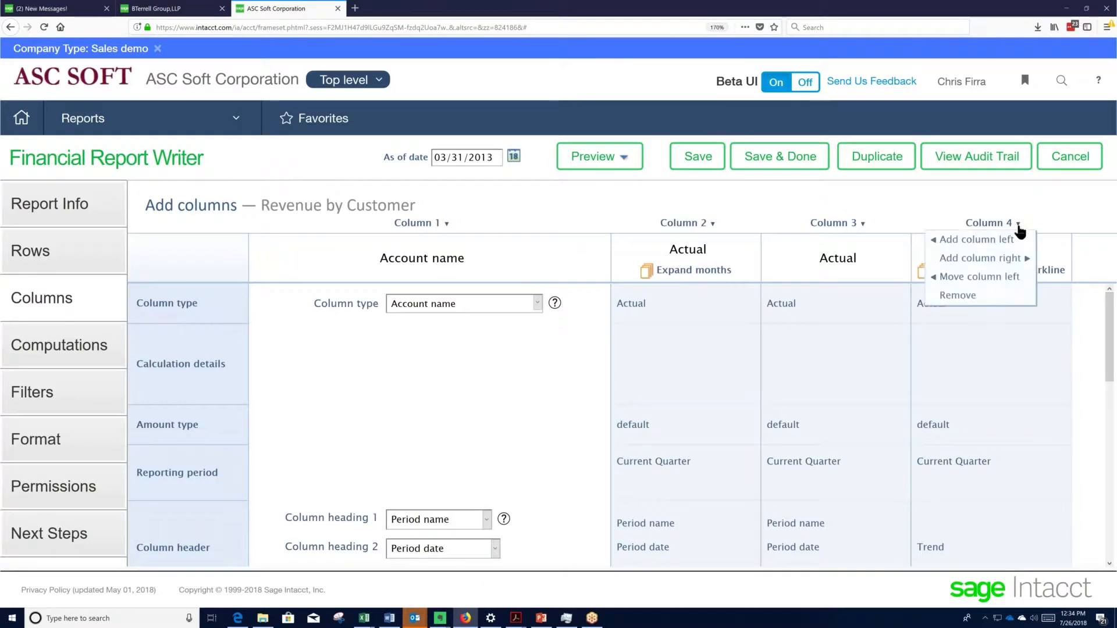
left_click(958, 298)
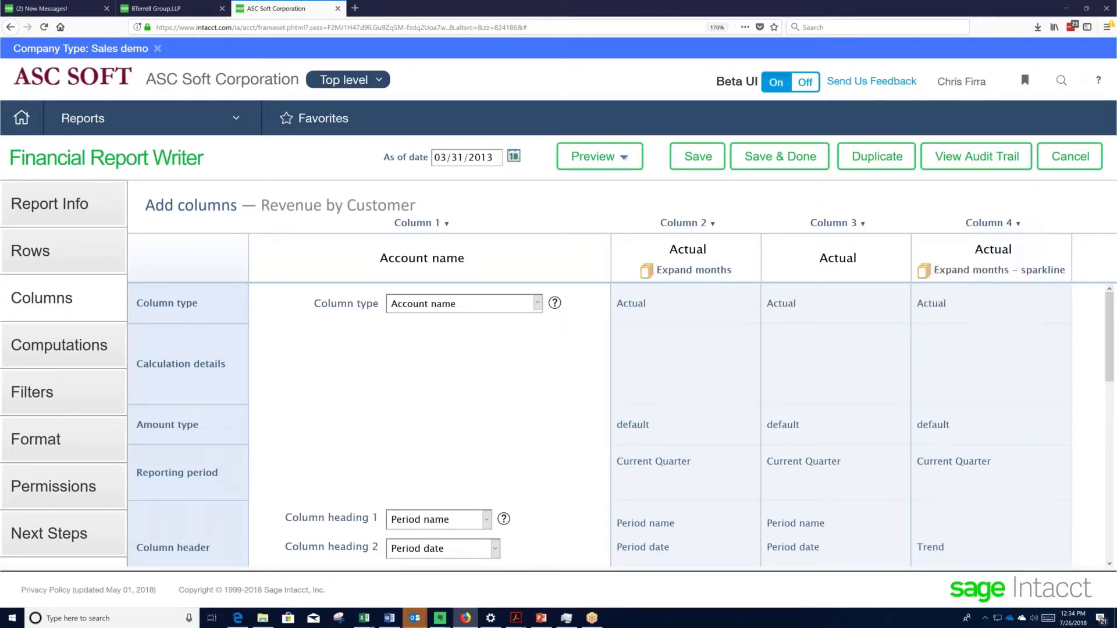
key("Return")
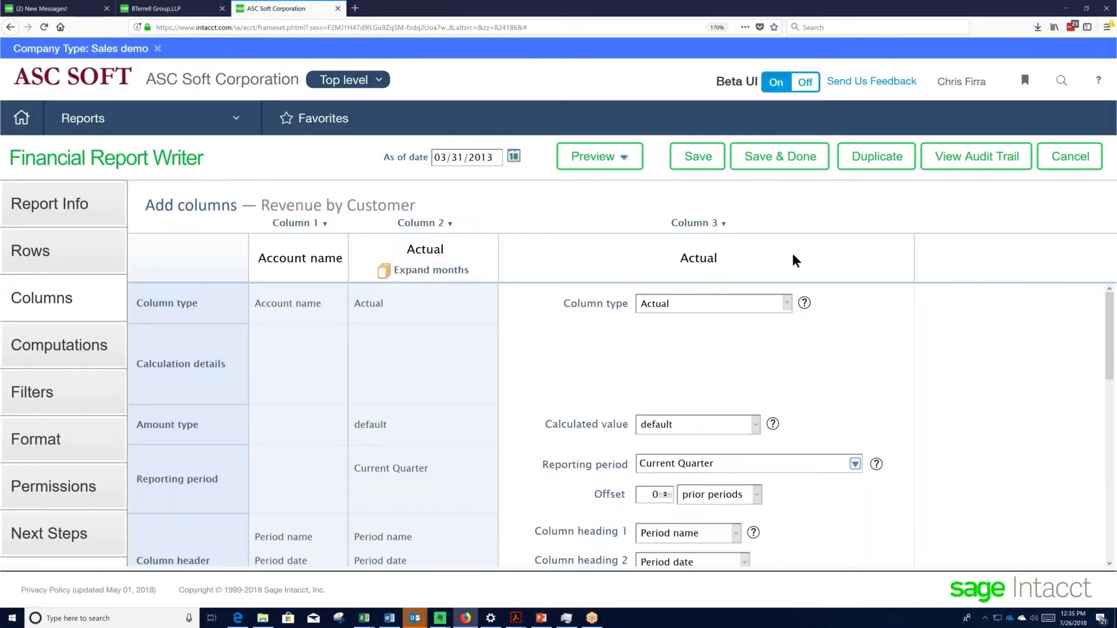
left_click(724, 223)
left_click(722, 224)
left_click(664, 296)
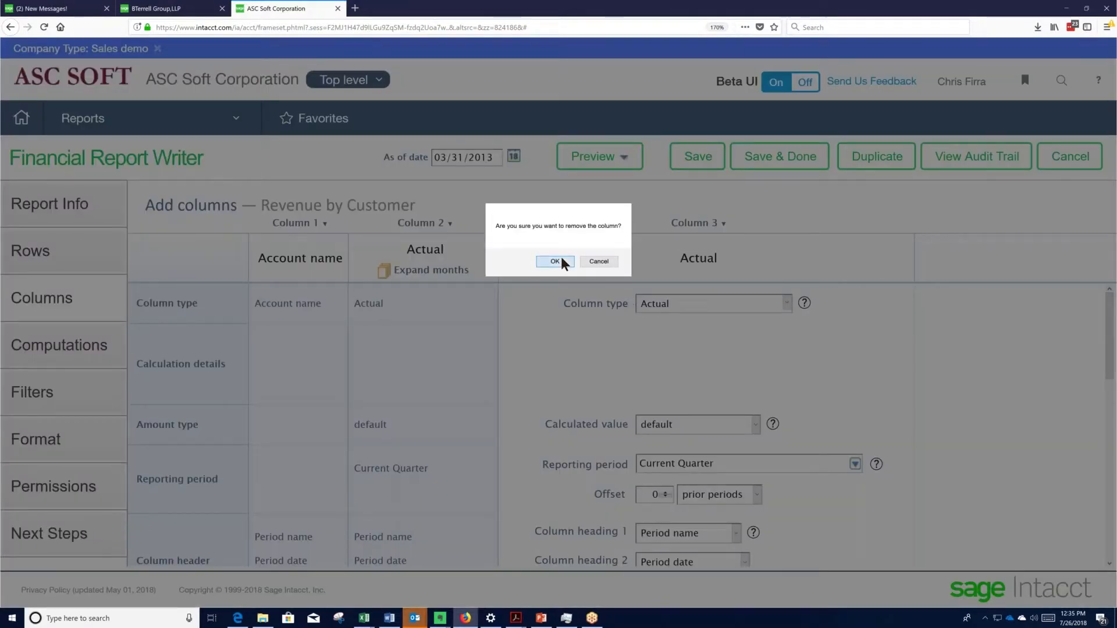
left_click(560, 256)
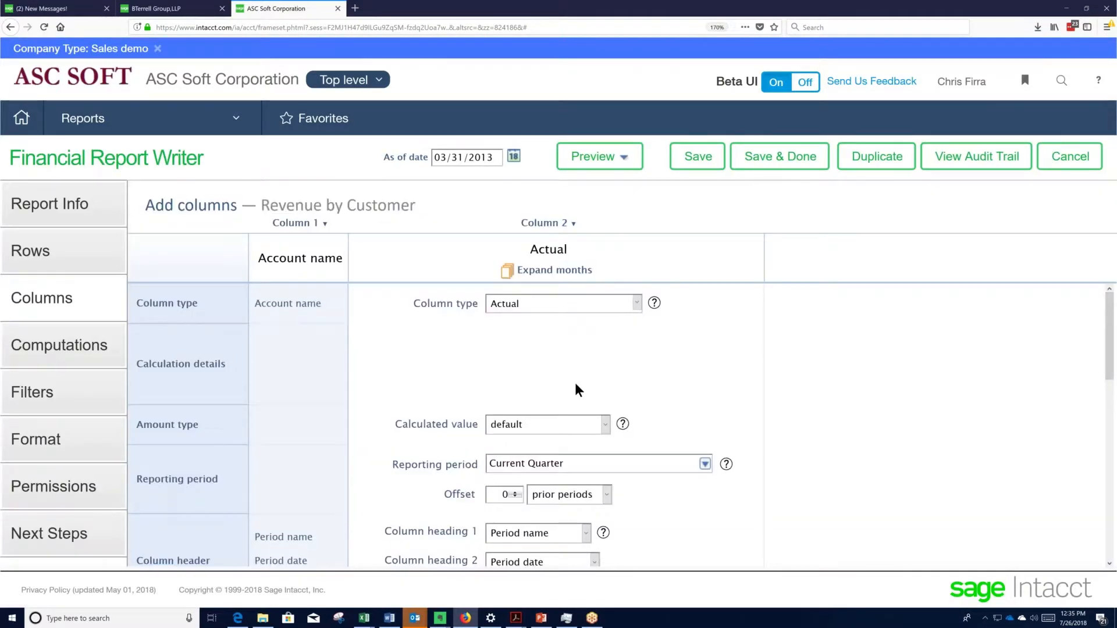
Step: Set the reporting period of the remaining Actual column to Current Month and check its expansion settings
scroll(571, 382, "down", 3)
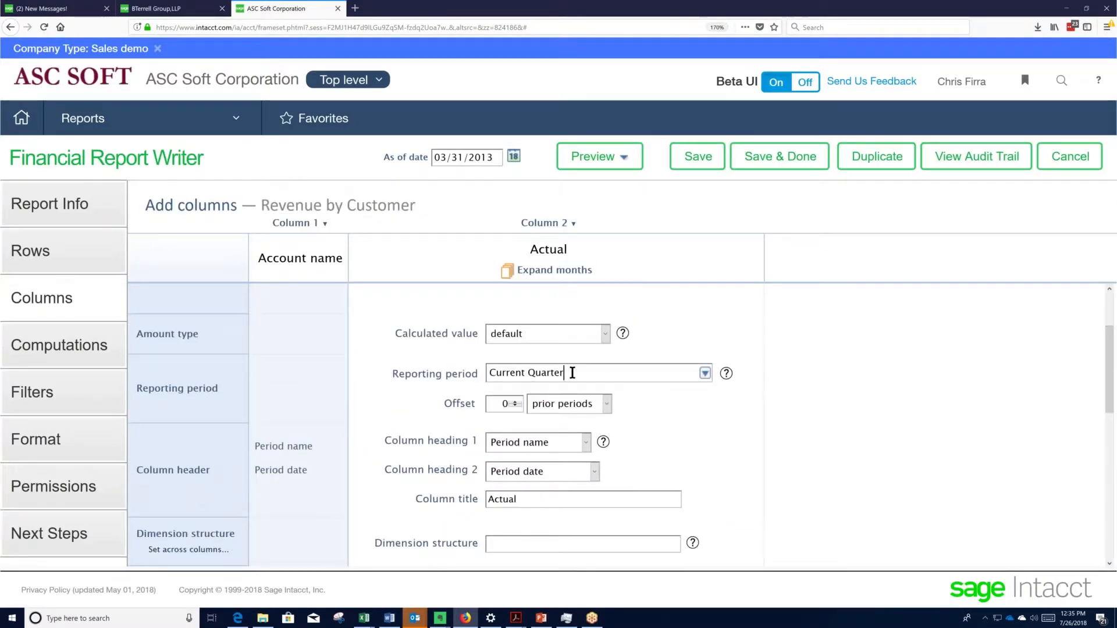
double_click(545, 373)
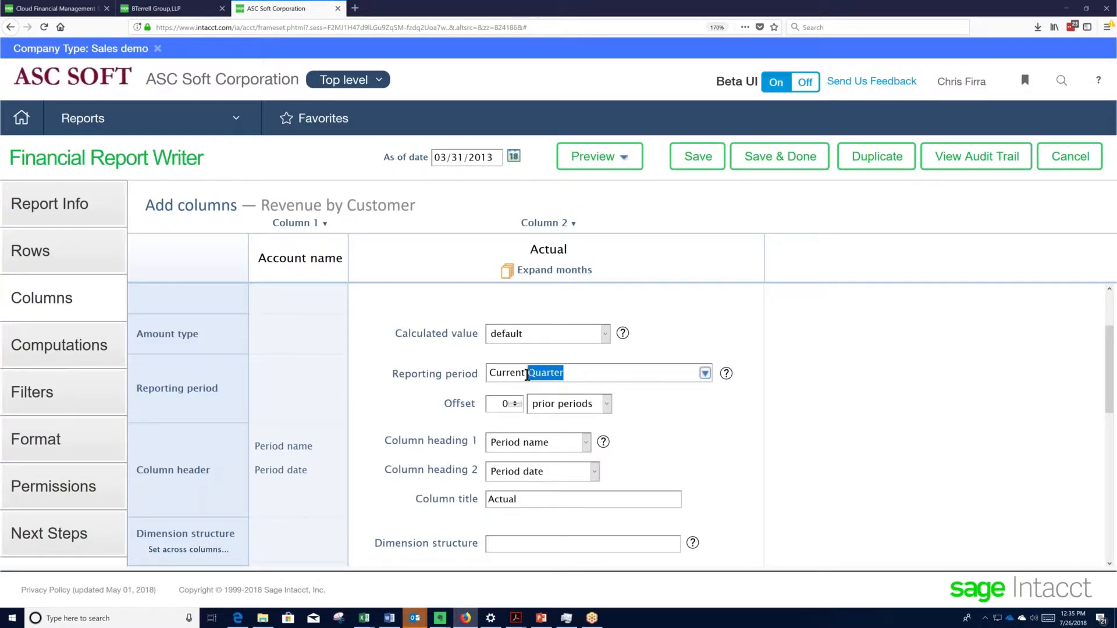
type("Month")
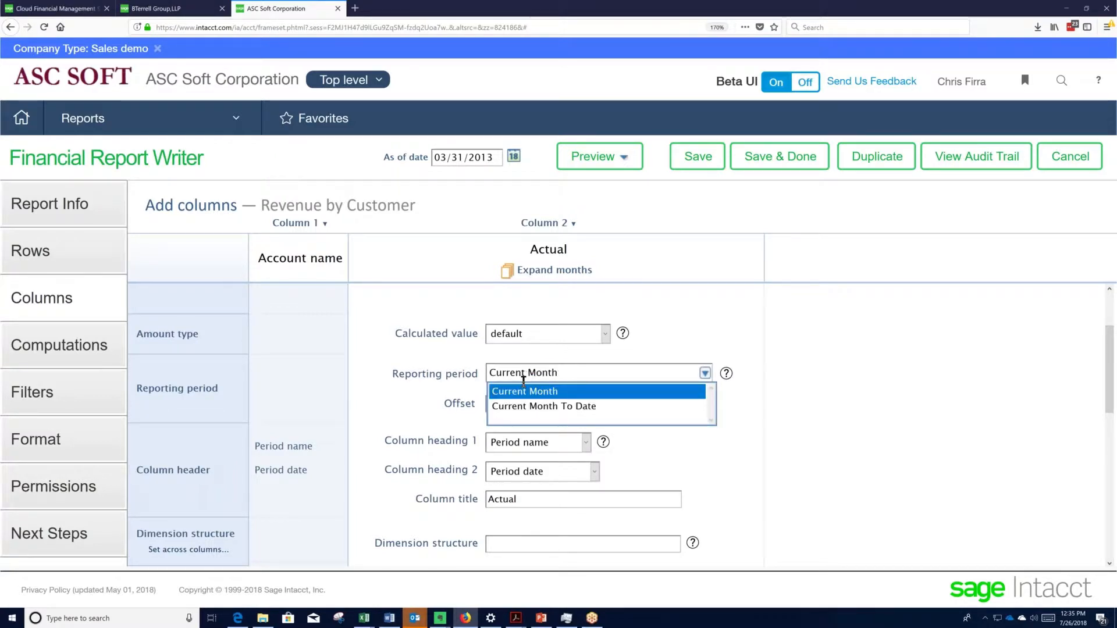
left_click(523, 390)
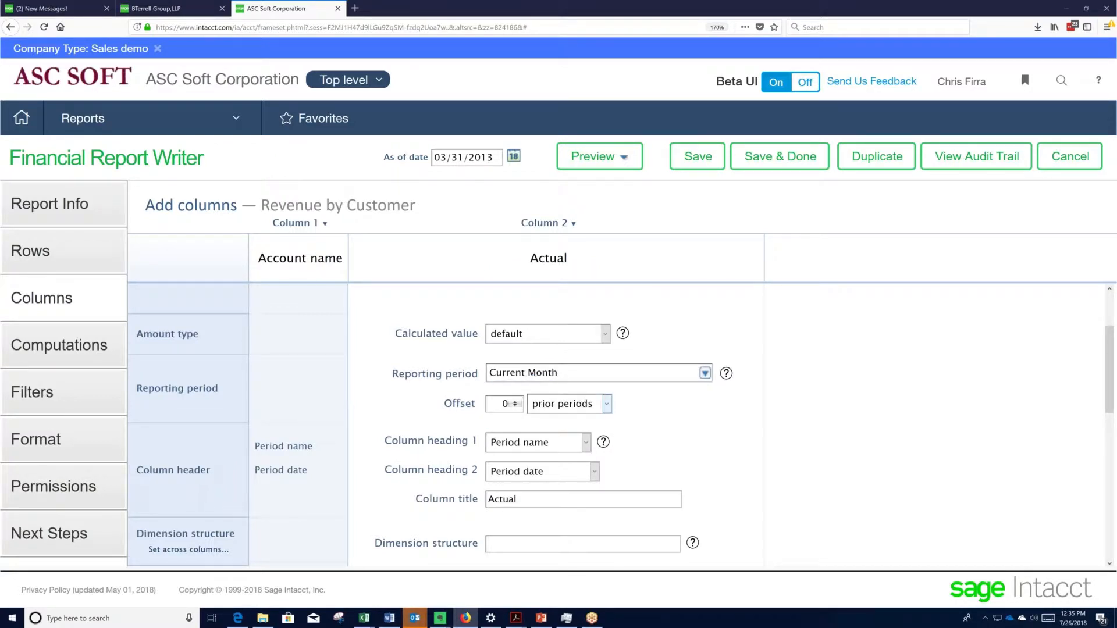
scroll(531, 399, "down", 3)
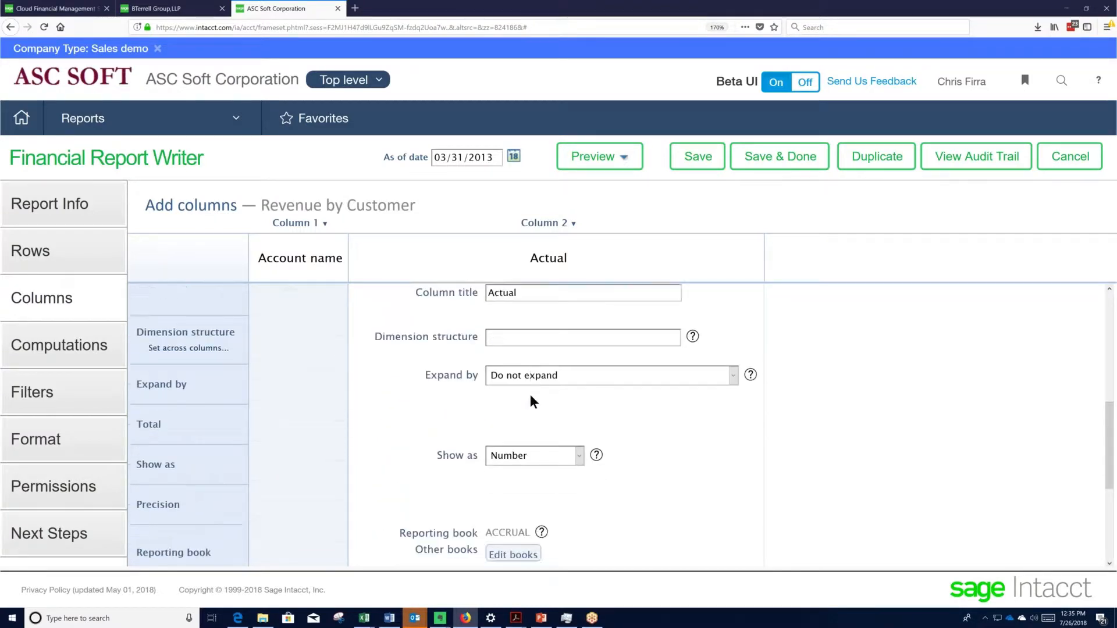
scroll(531, 398, "down", 1)
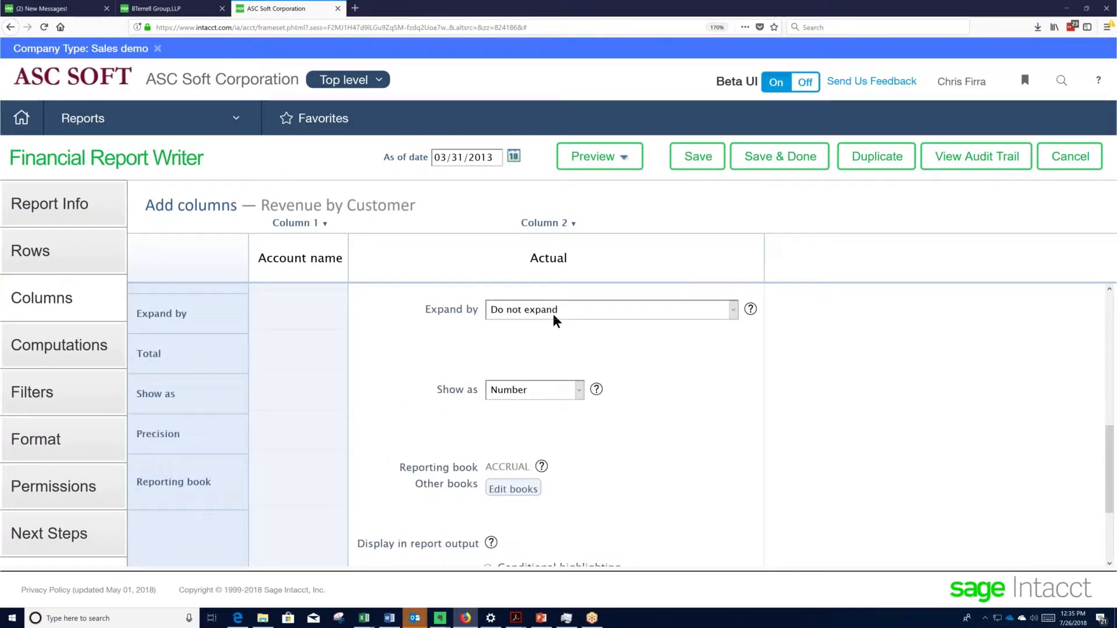
scroll(553, 316, "up", 5)
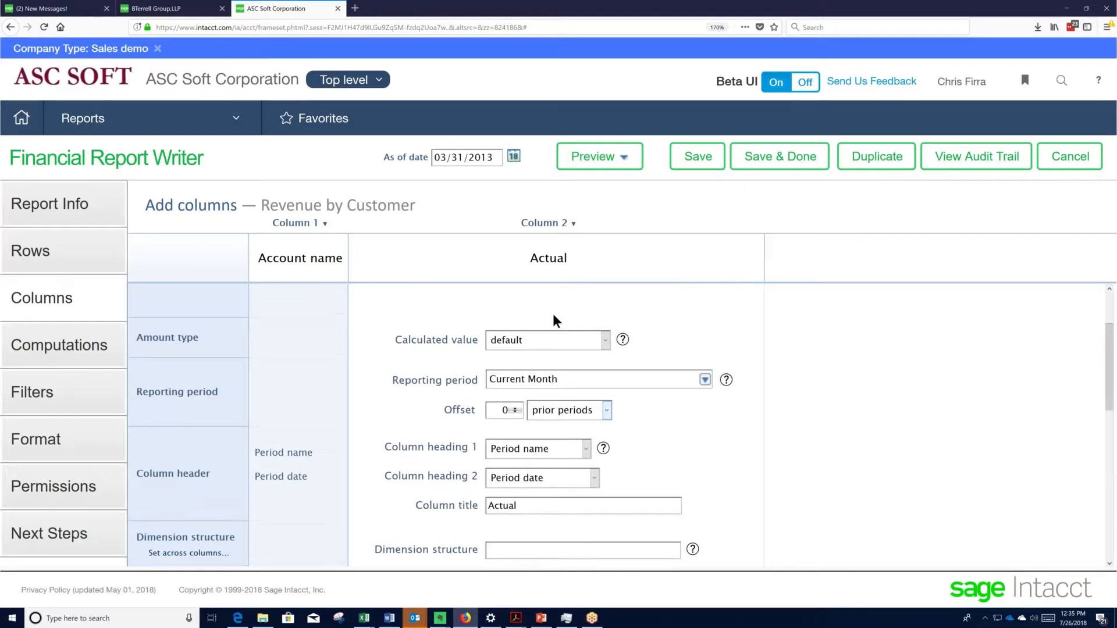
scroll(553, 320, "up", 2)
Step: Add an Actual column after column 2 and set its reporting period to Prior Year Current Month
left_click(573, 224)
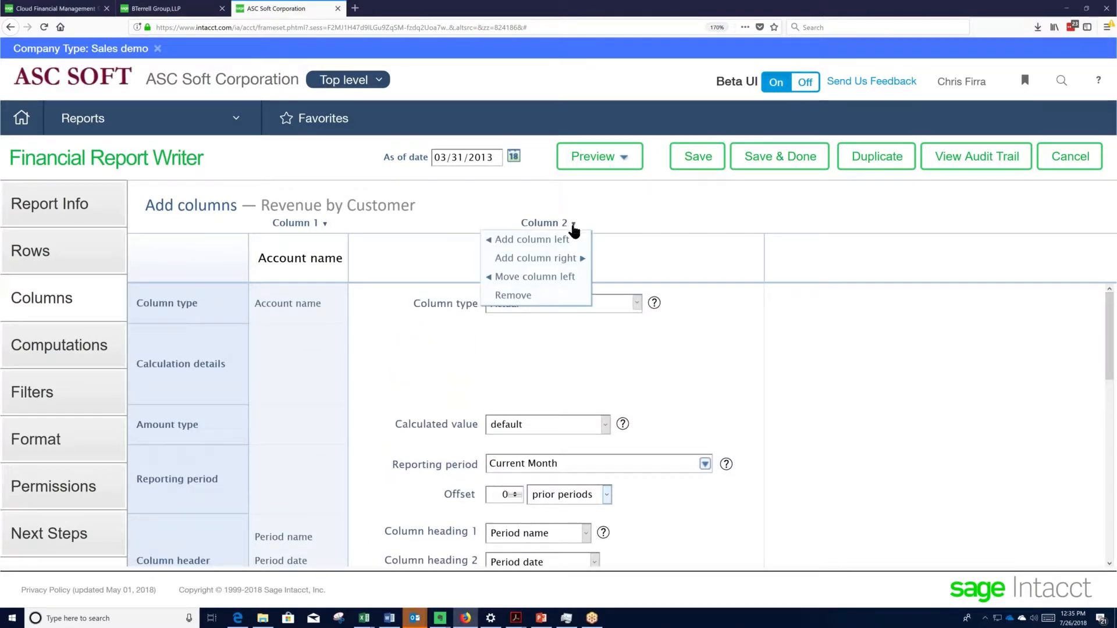
left_click(560, 266)
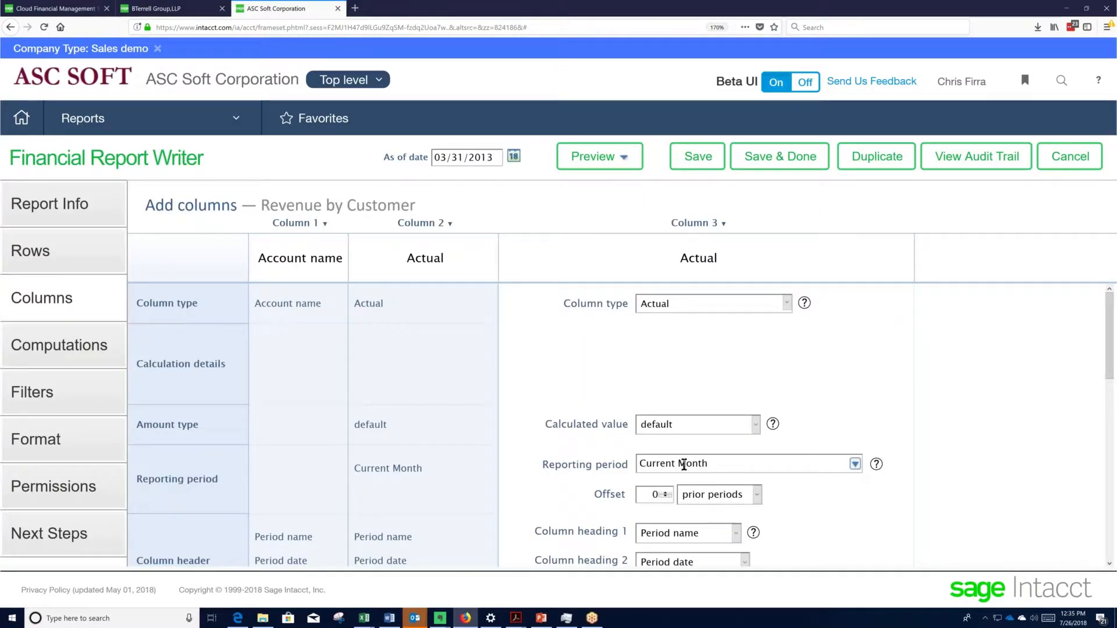
scroll(684, 464, "down", 3)
scroll(847, 377, "up", 2)
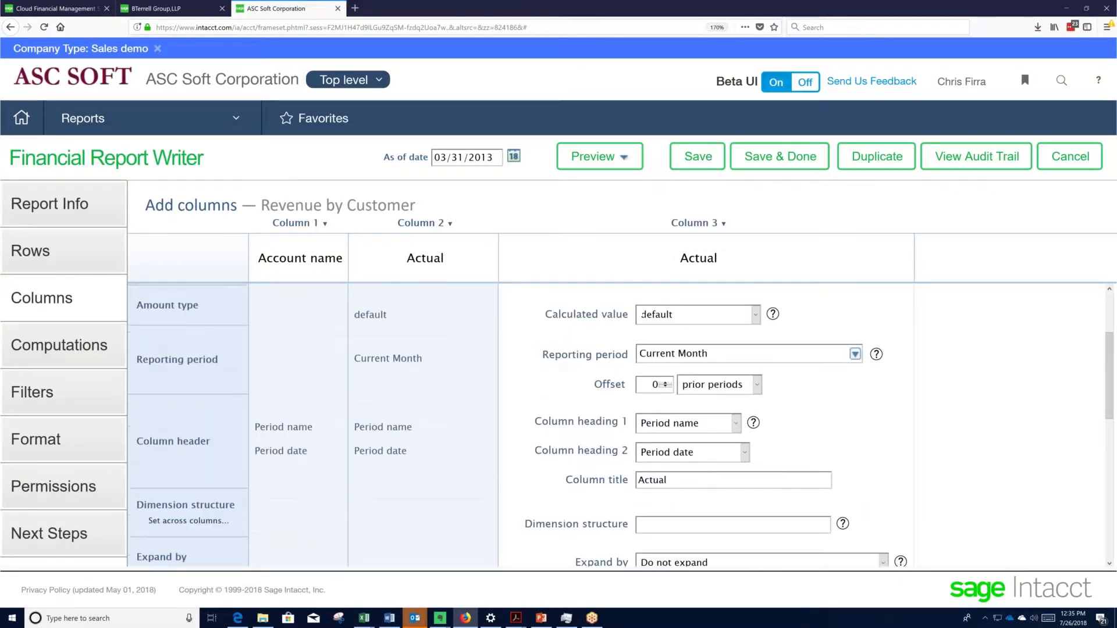
left_click(854, 374)
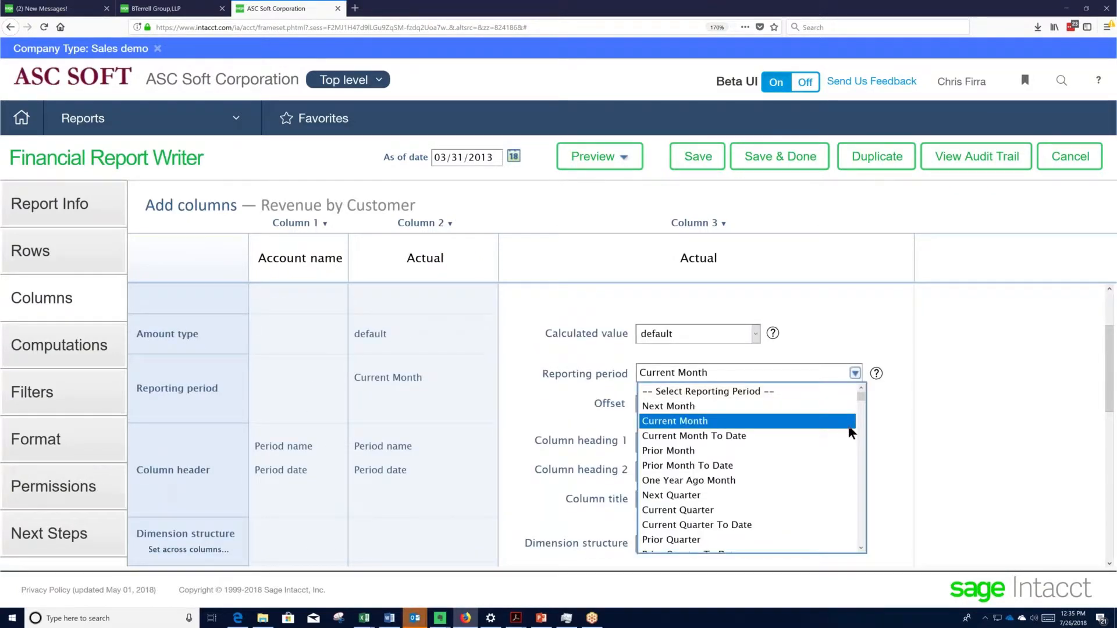
scroll(861, 402, "down", 2)
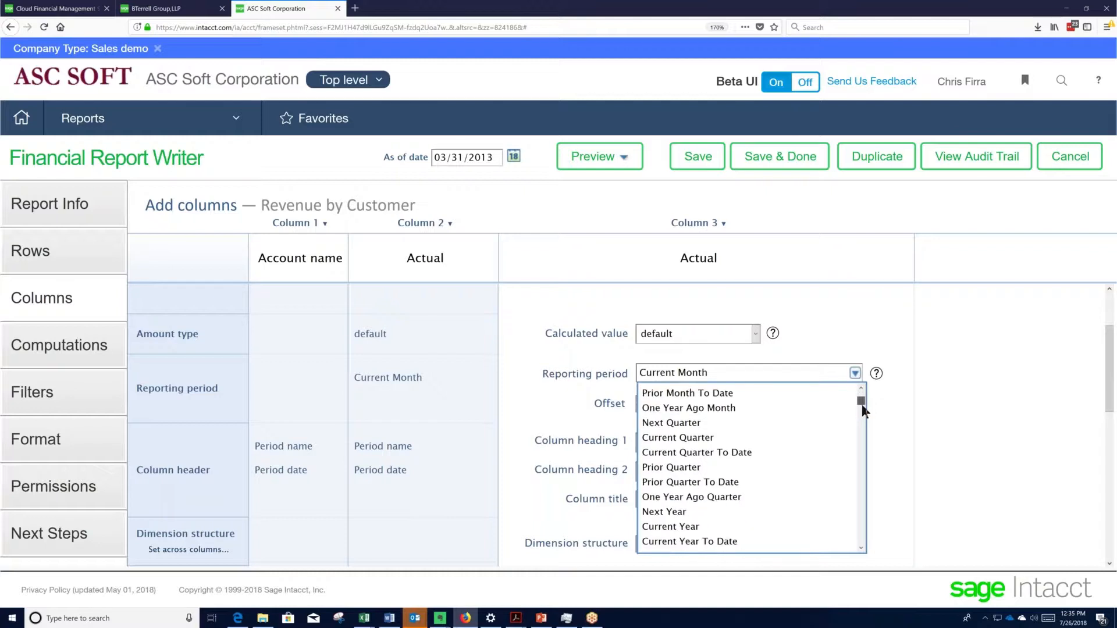
left_click_drag(861, 403, 860, 410)
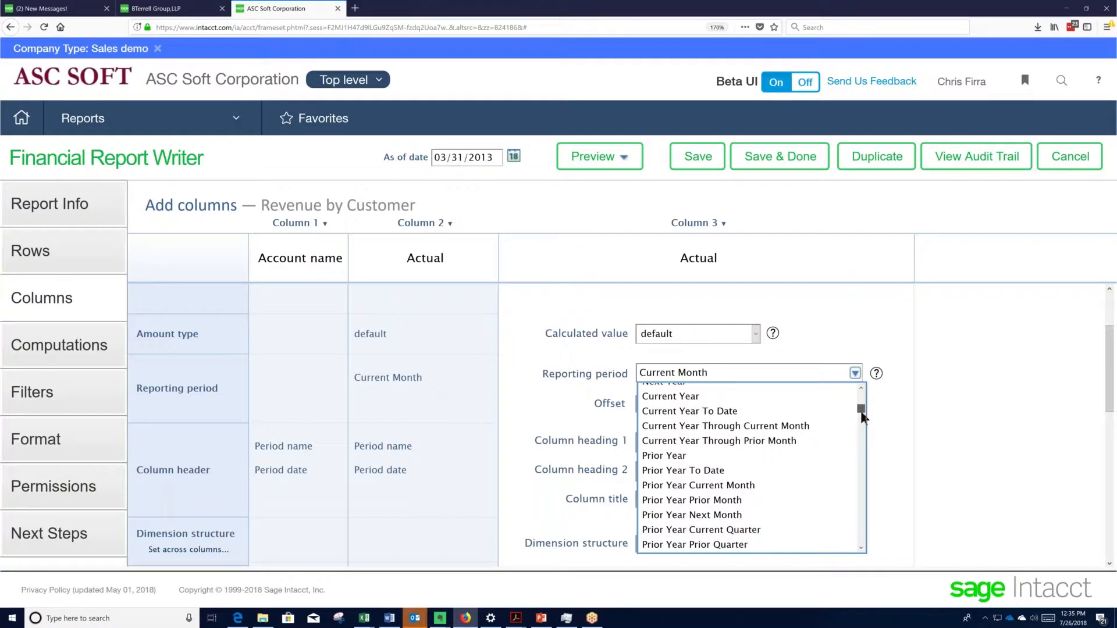
left_click(716, 482)
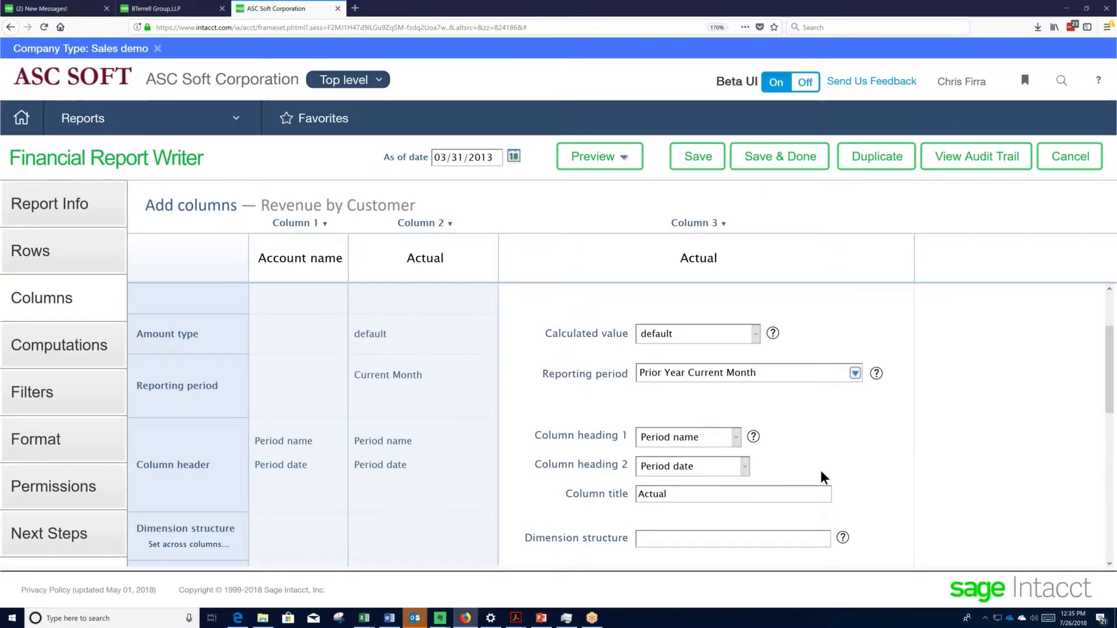
scroll(822, 472, "down", 3)
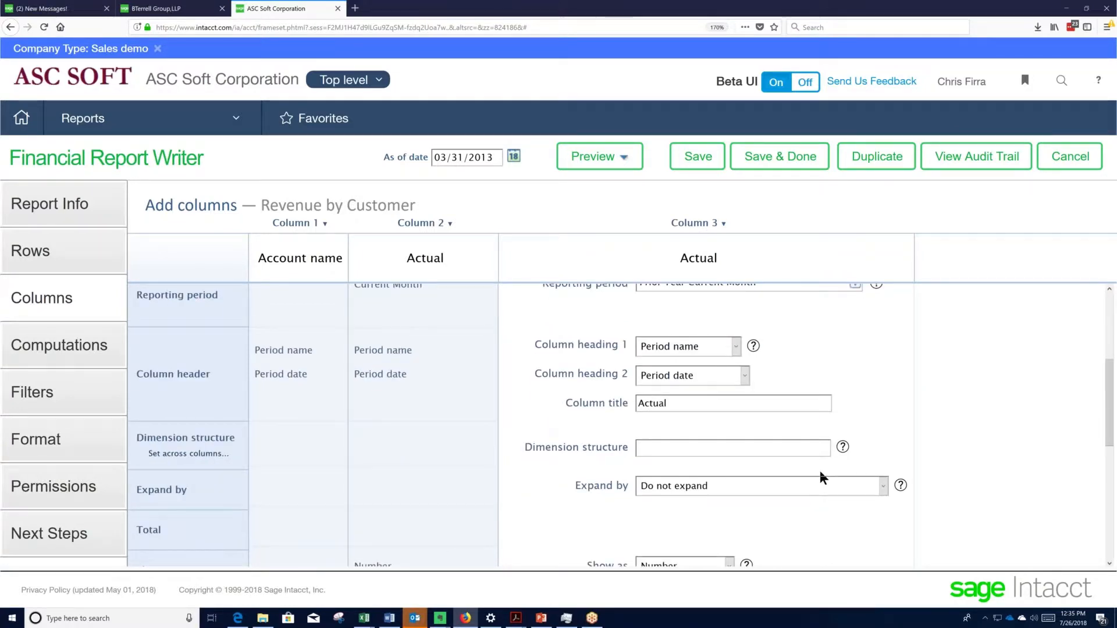
scroll(820, 471, "down", 3)
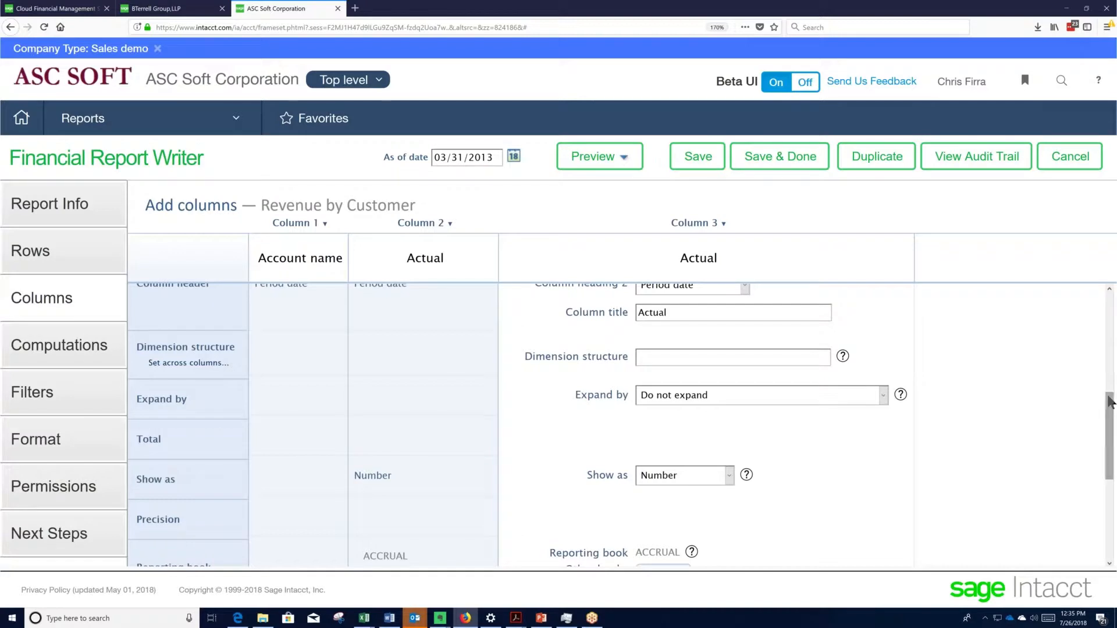
left_click_drag(1111, 403, 1105, 294)
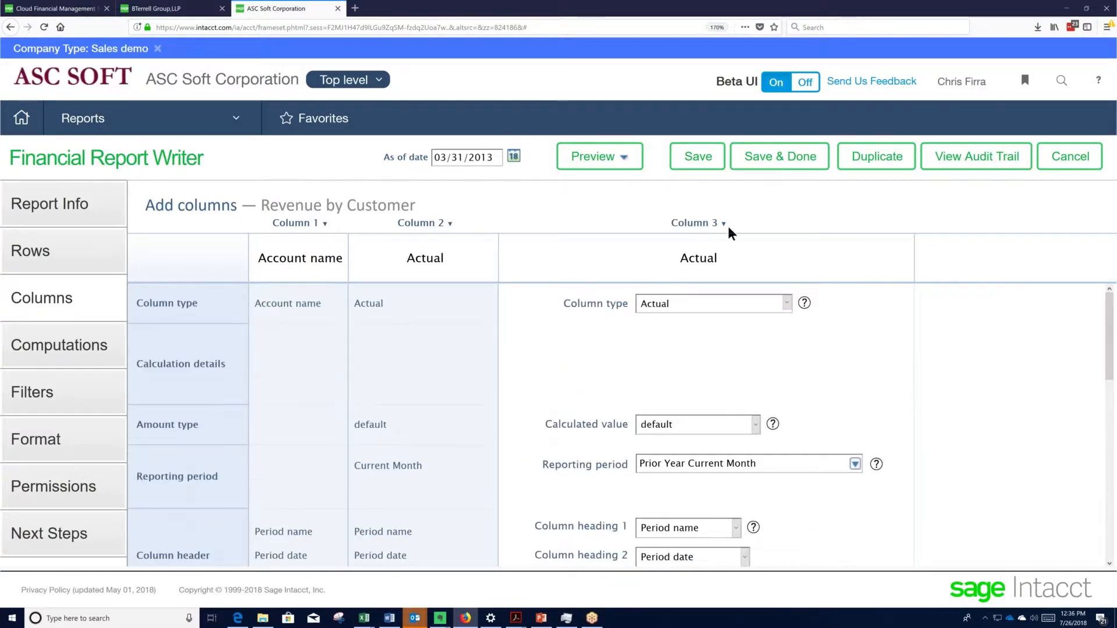
Step: Add a fourth column after the Prior Year Current Month column and make it a Period difference column
left_click(724, 223)
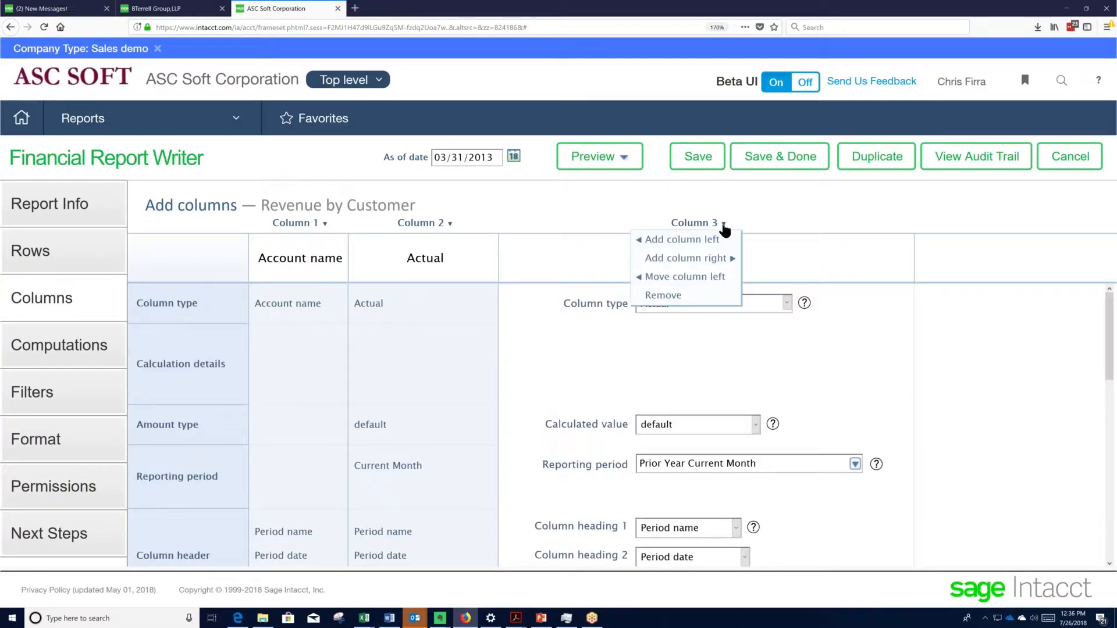
left_click(700, 260)
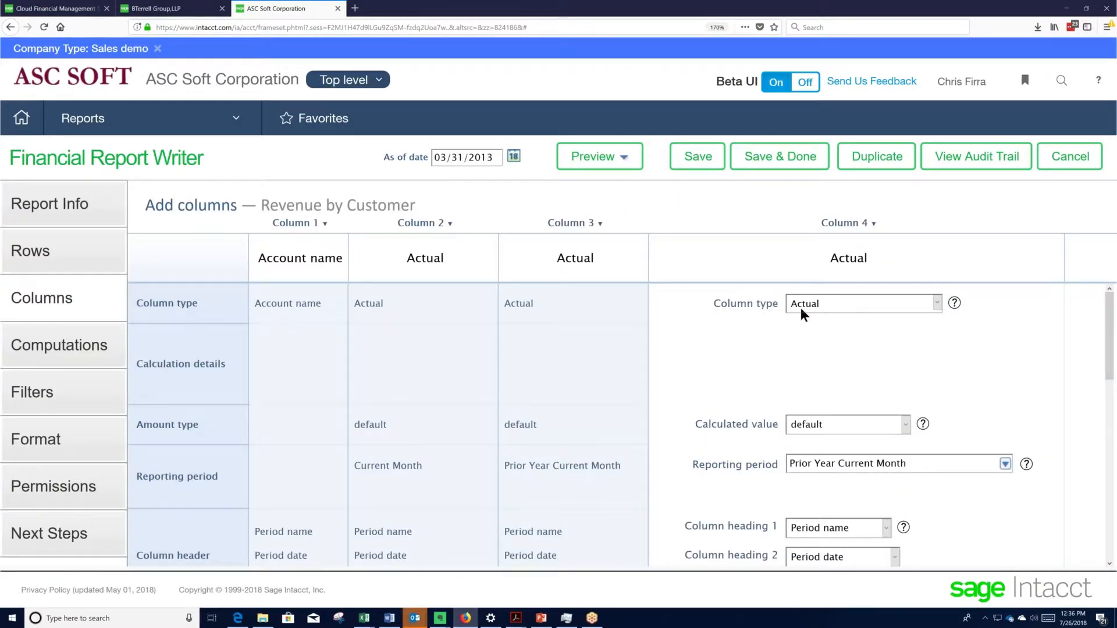
left_click(938, 302)
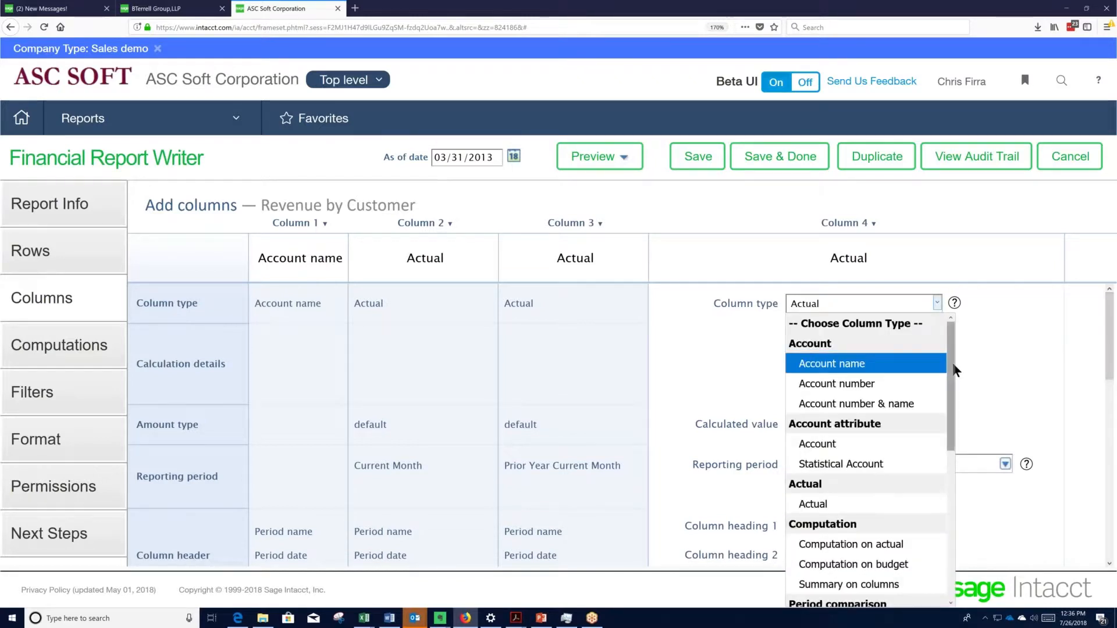
left_click_drag(953, 365, 943, 474)
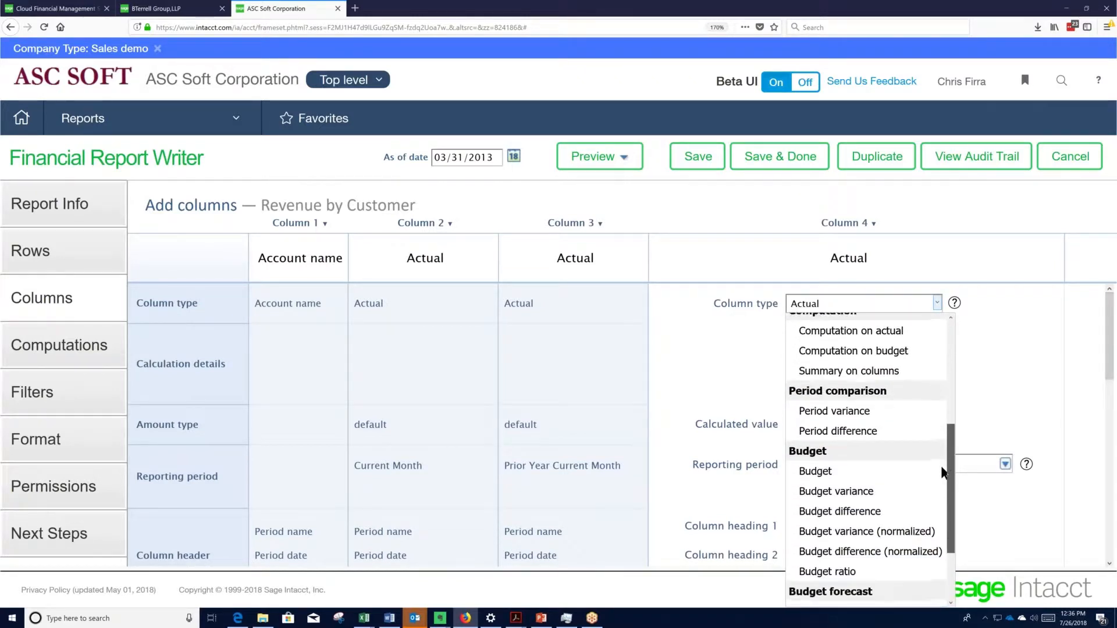
left_click(838, 431)
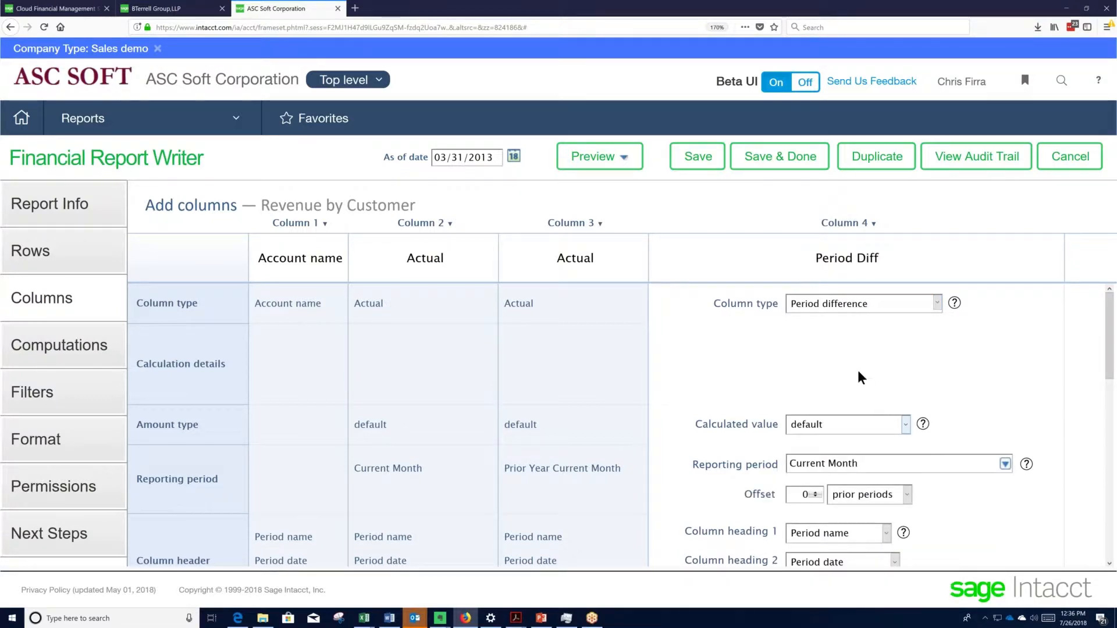
Step: Set both column heading 1 and column heading 2 of the Period Diff column to No title
scroll(856, 370, "down", 3)
scroll(939, 382, "up", 2)
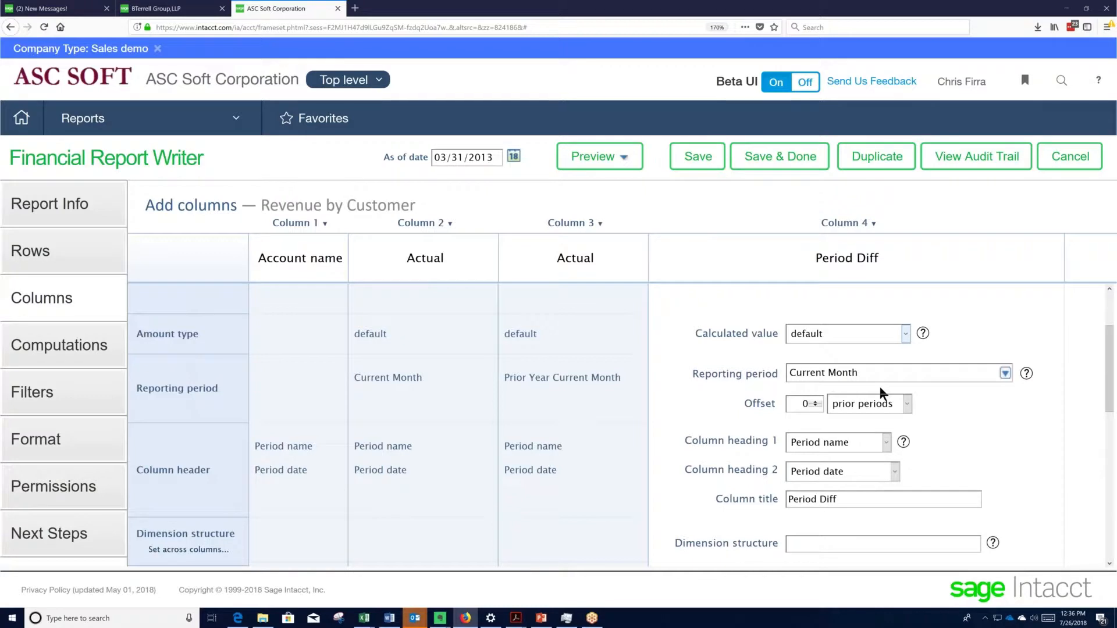
scroll(879, 386, "down", 2)
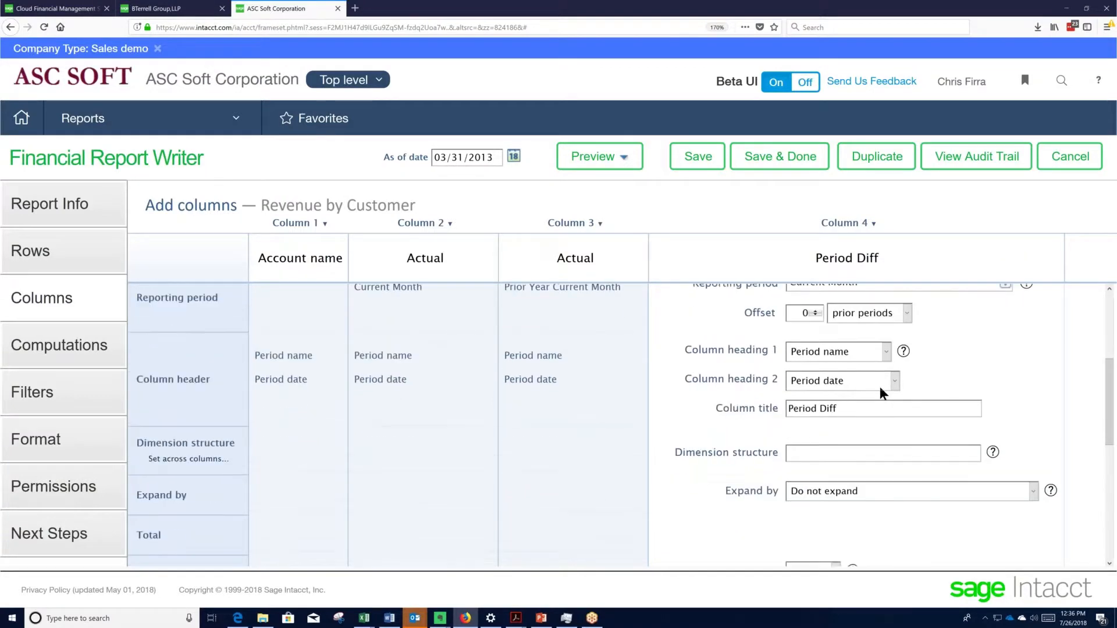
left_click(885, 352)
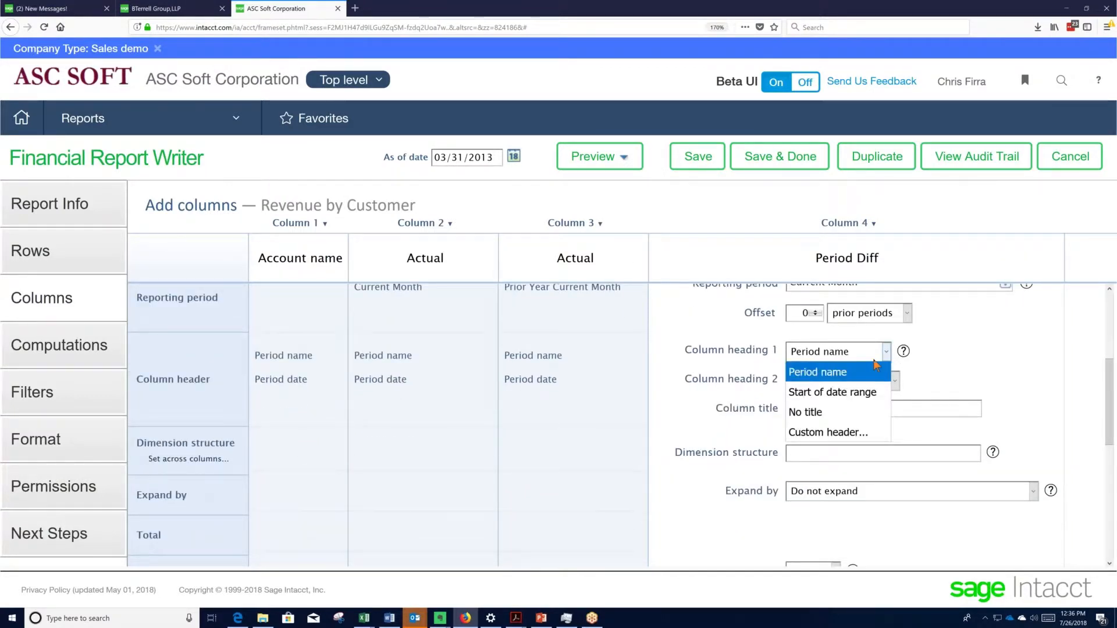
left_click(814, 412)
left_click(893, 379)
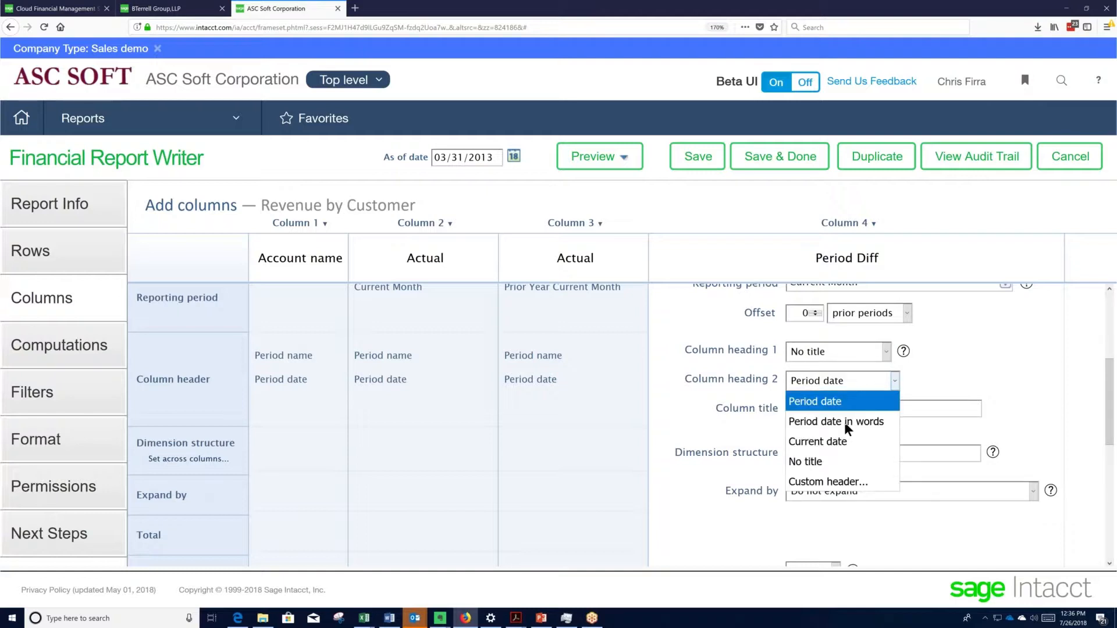
left_click(836, 486)
left_click_drag(867, 402, 762, 409)
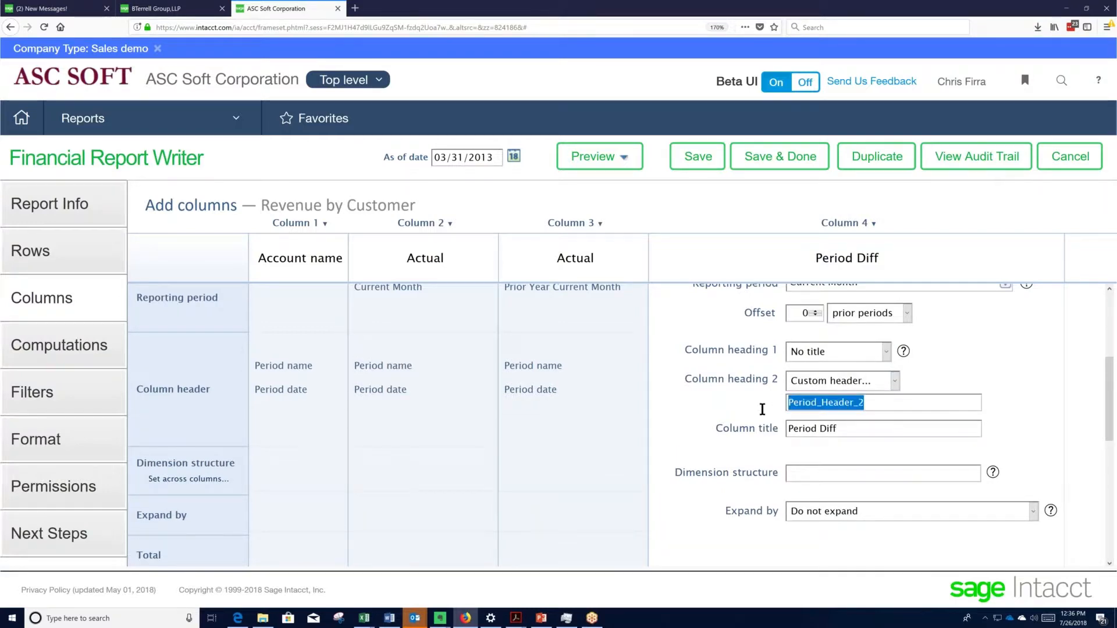
left_click(894, 380)
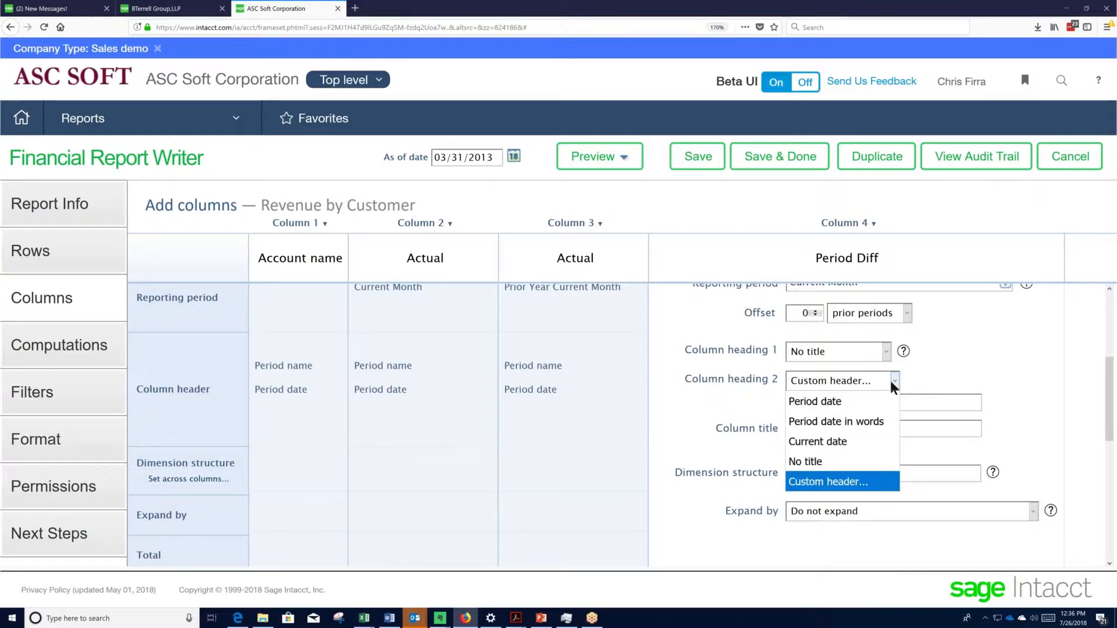
left_click(825, 459)
Step: Give the Period Diff column a trend indicator of type Arrow as its visual indicator
scroll(833, 451, "down", 5)
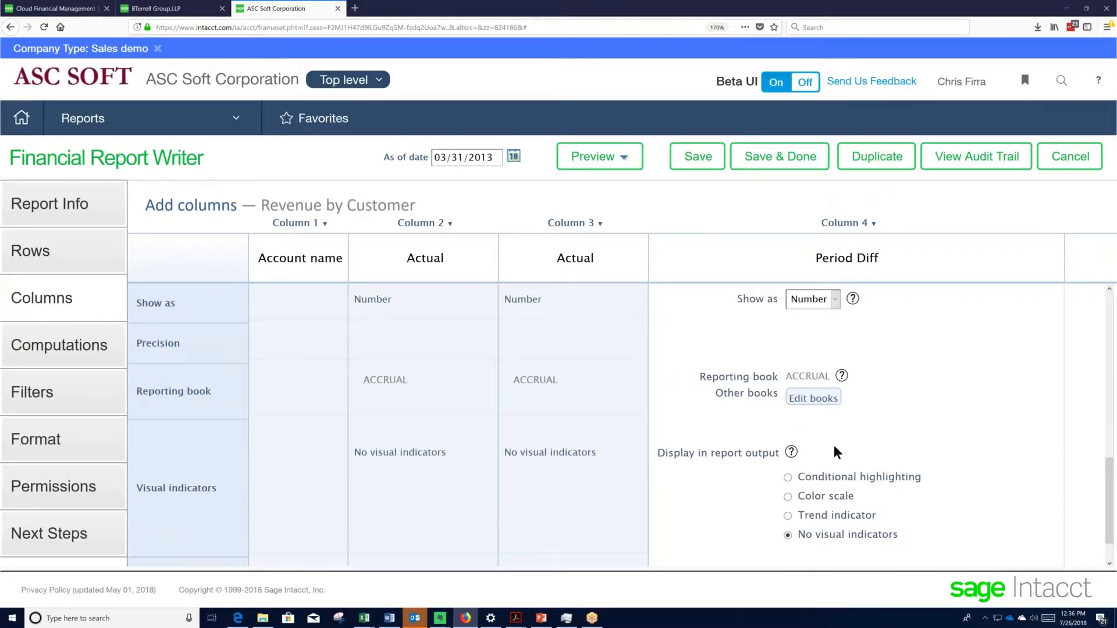
scroll(834, 447, "down", 1)
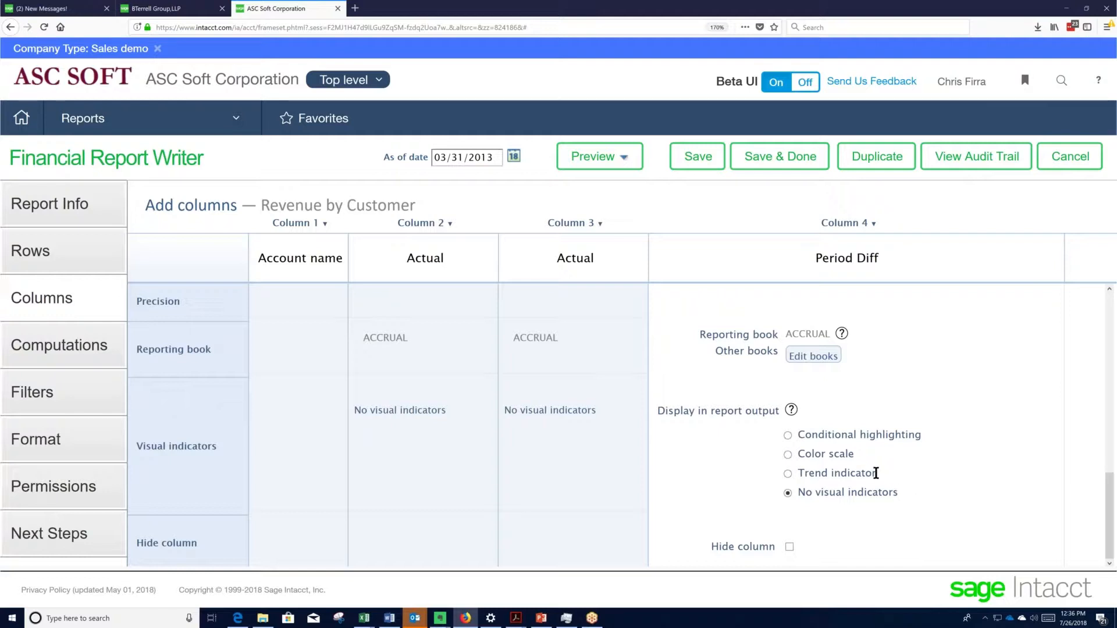
left_click_drag(871, 473, 800, 475)
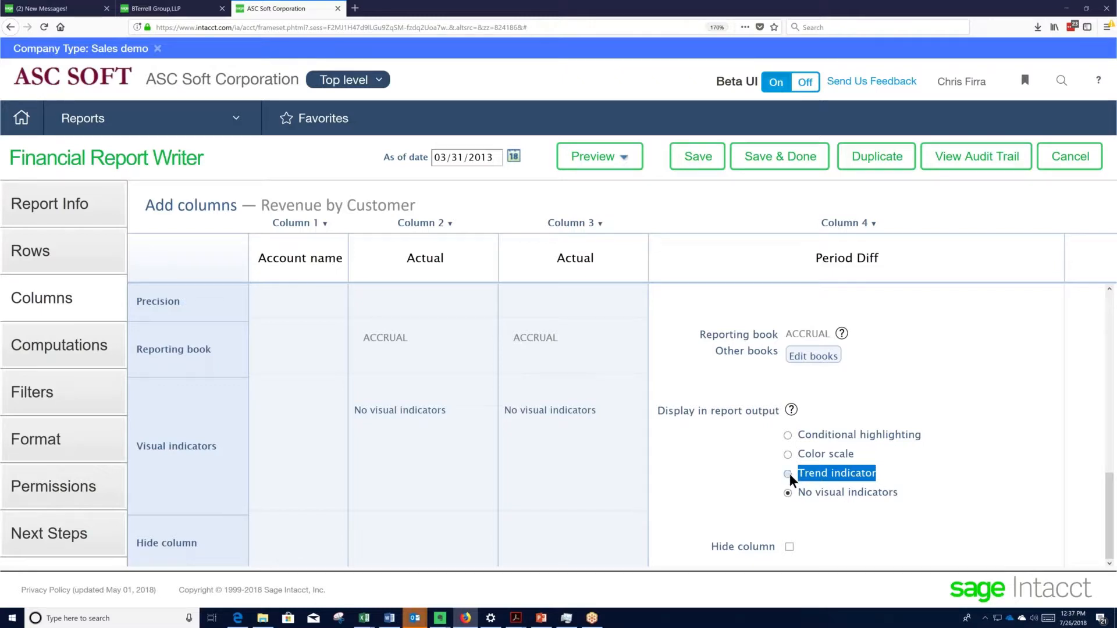
left_click(788, 474)
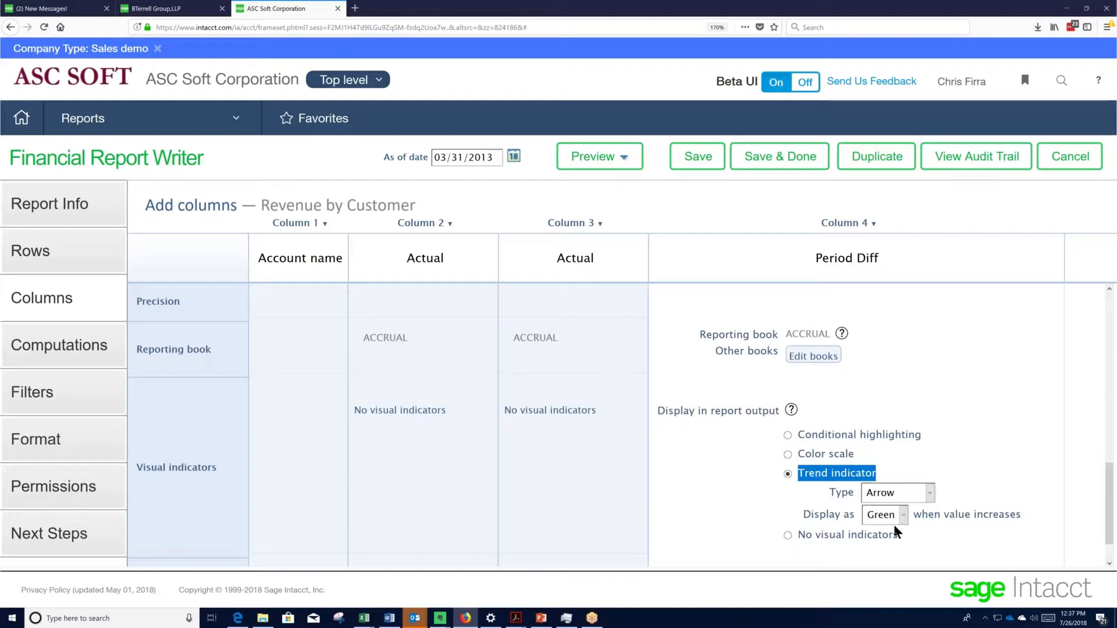
left_click(929, 493)
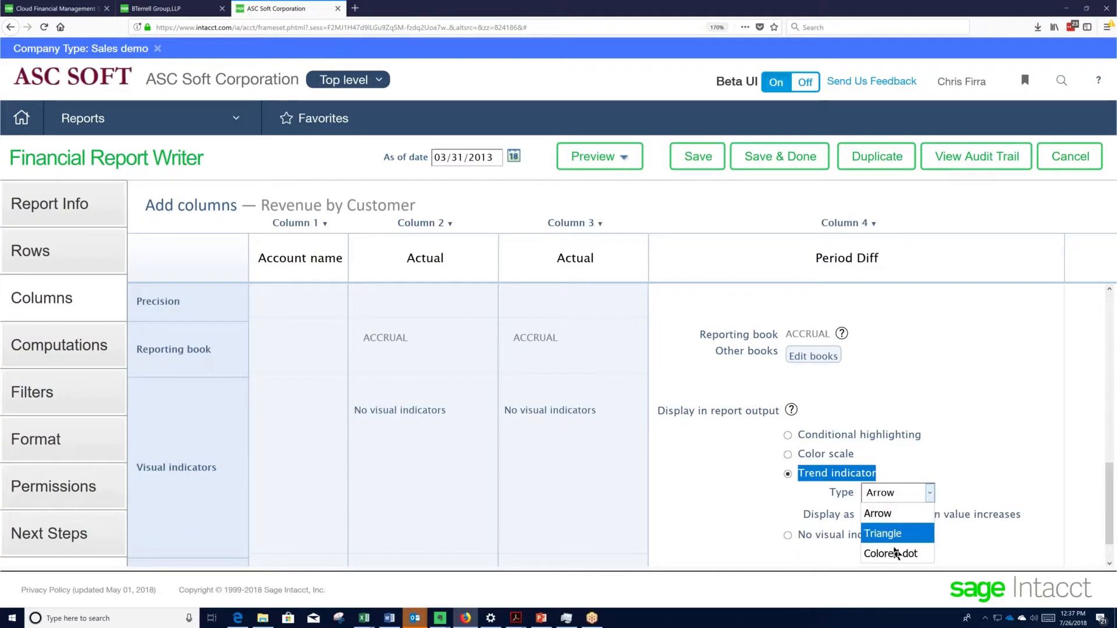
left_click(891, 514)
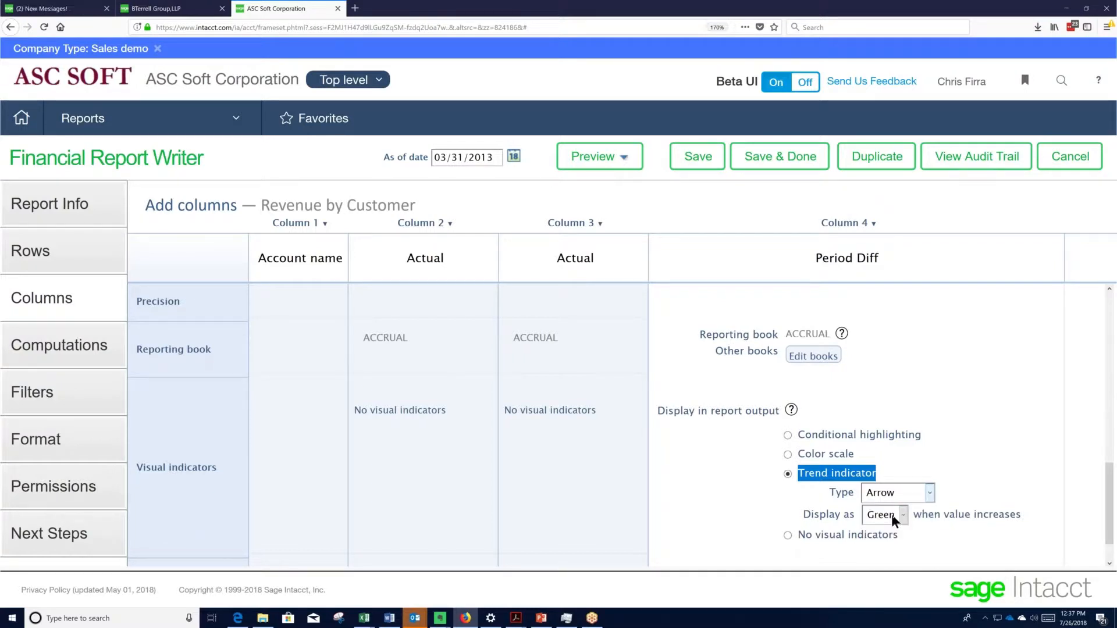
scroll(892, 514, "down", 1)
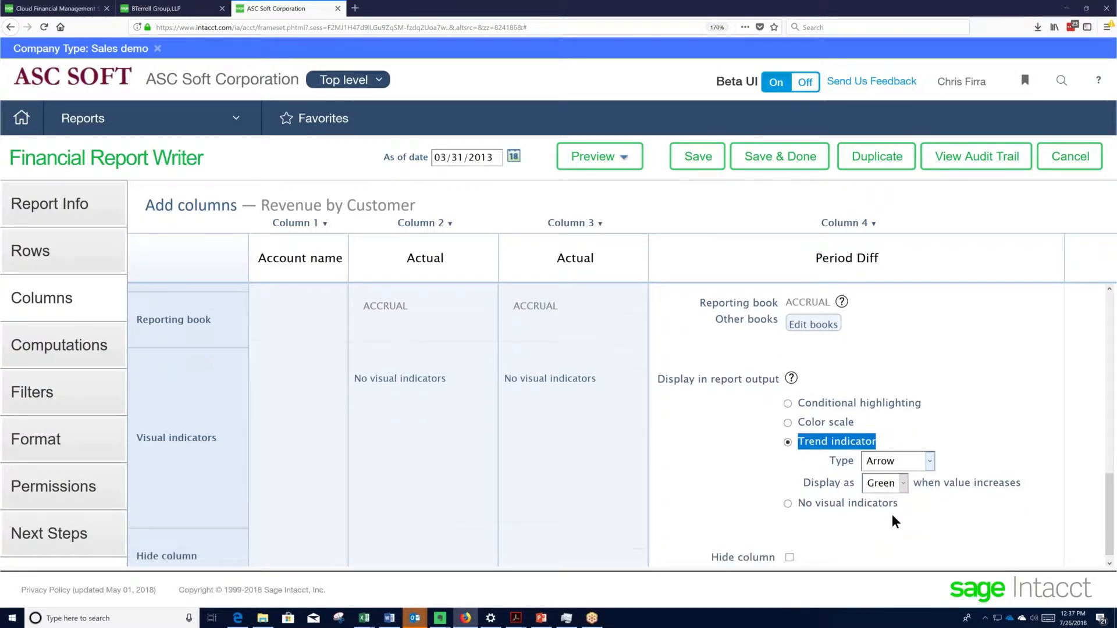
Step: Preview the Revenue by Customer report as a live HTML report, check the period difference column, and close the preview
scroll(892, 514, "up", 10)
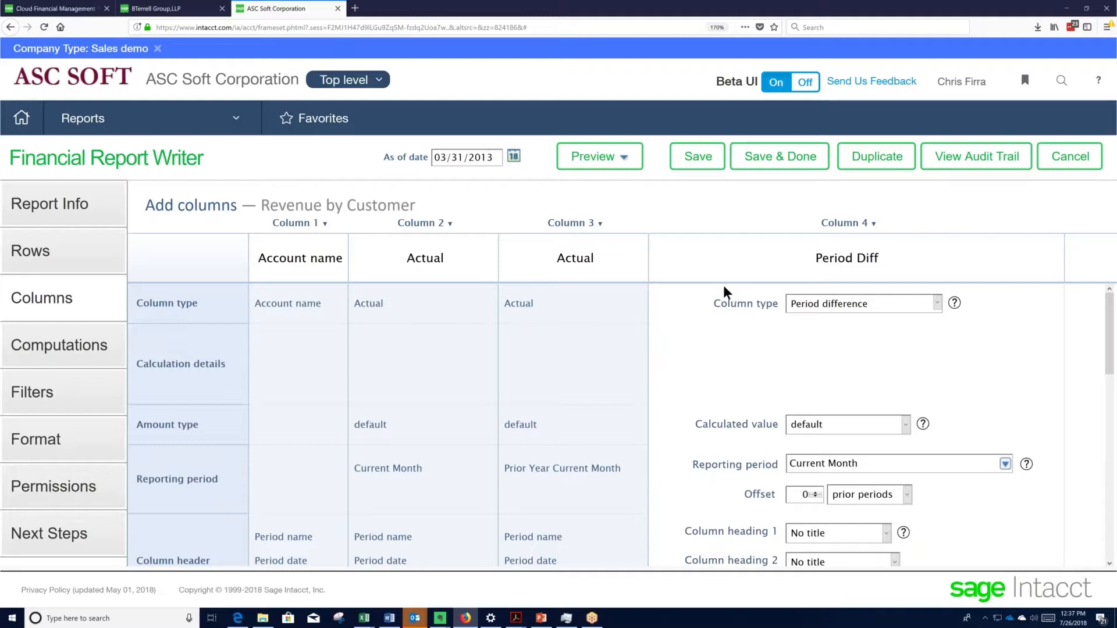
left_click(605, 163)
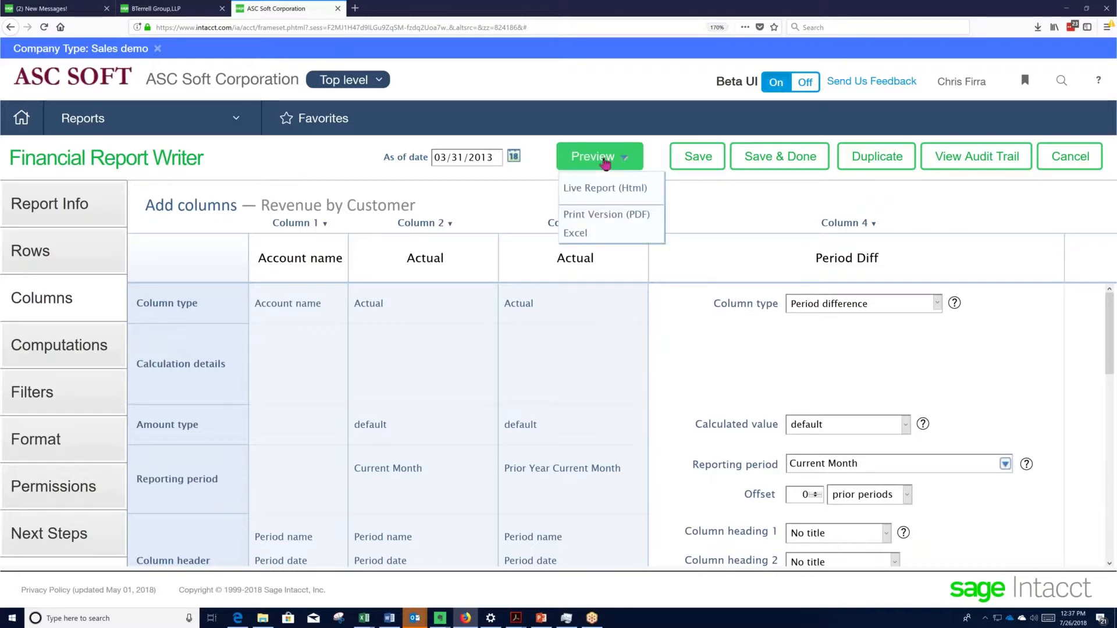
left_click(598, 192)
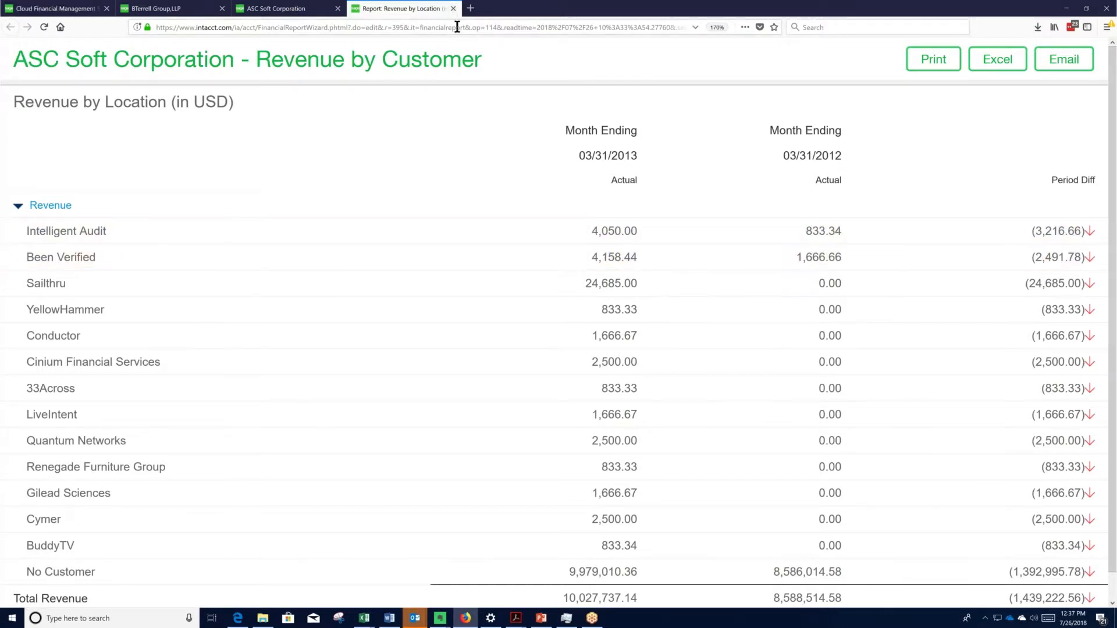
left_click(454, 8)
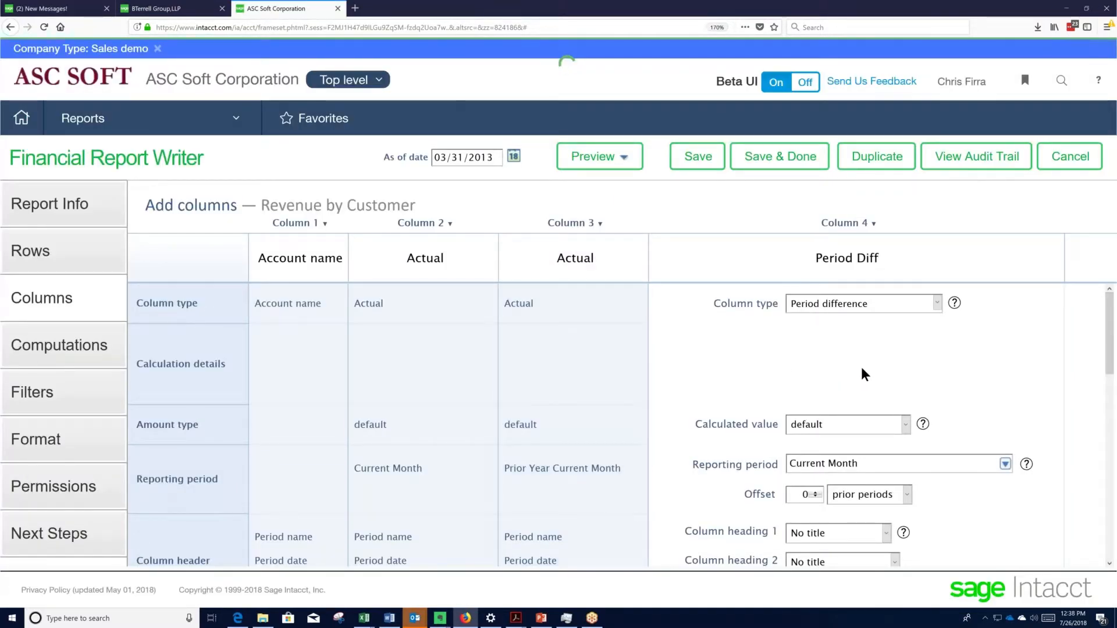
Step: Set the Period Diff column's reporting period to Prior Year Current Month and preview the report as live HTML
scroll(936, 386, "down", 5)
scroll(999, 343, "up", 2)
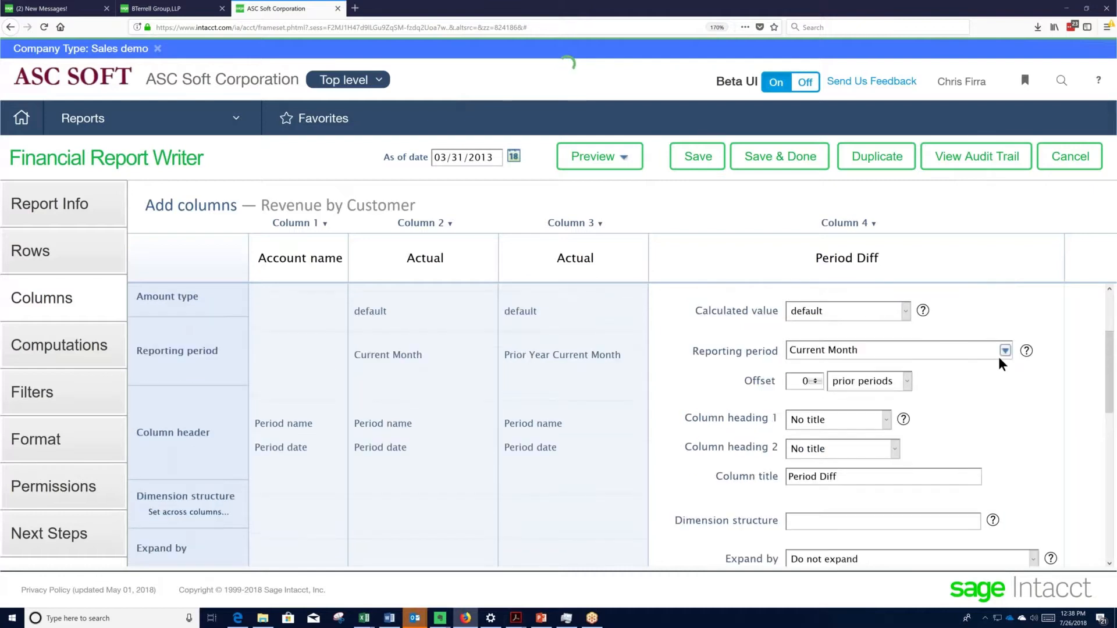
left_click(1007, 373)
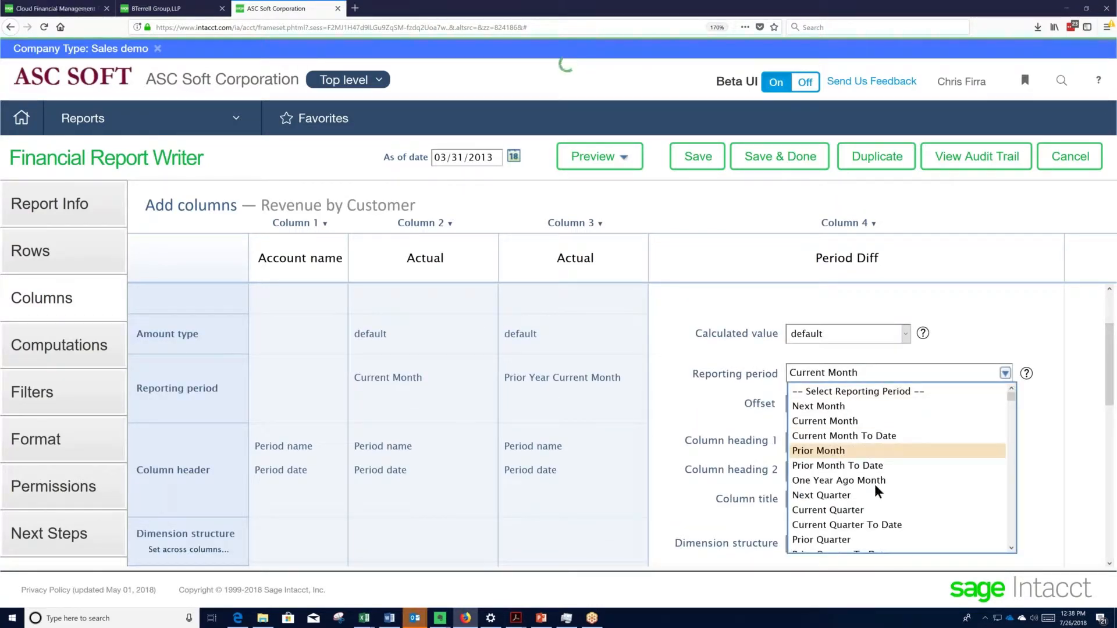
scroll(901, 526, "down", 2)
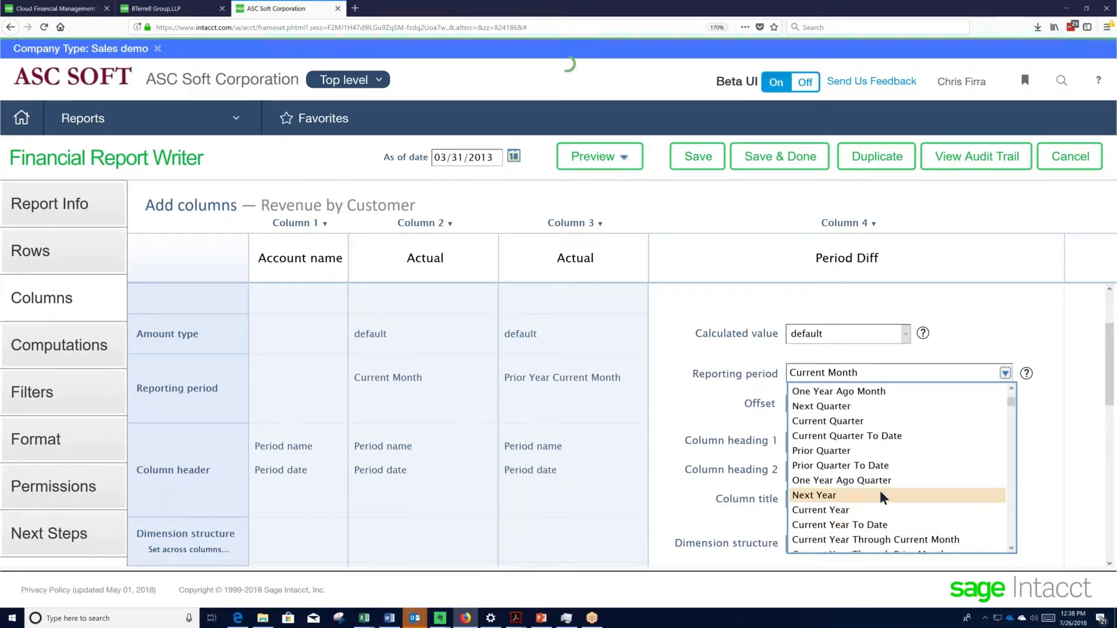
scroll(881, 494, "up", 2)
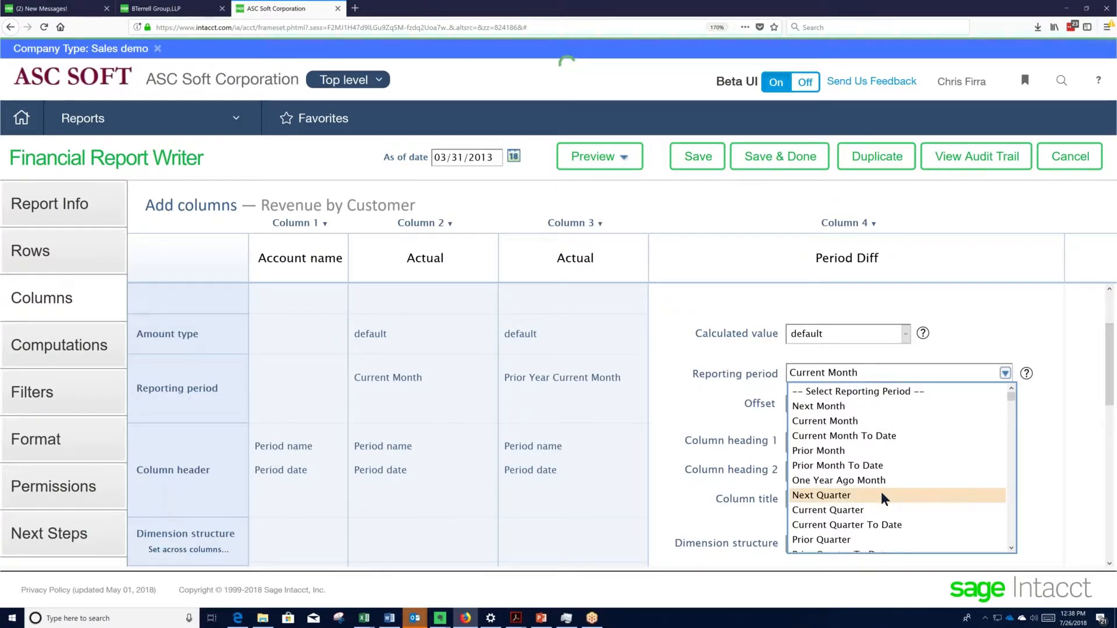
scroll(881, 491, "down", 4)
scroll(883, 498, "down", 3)
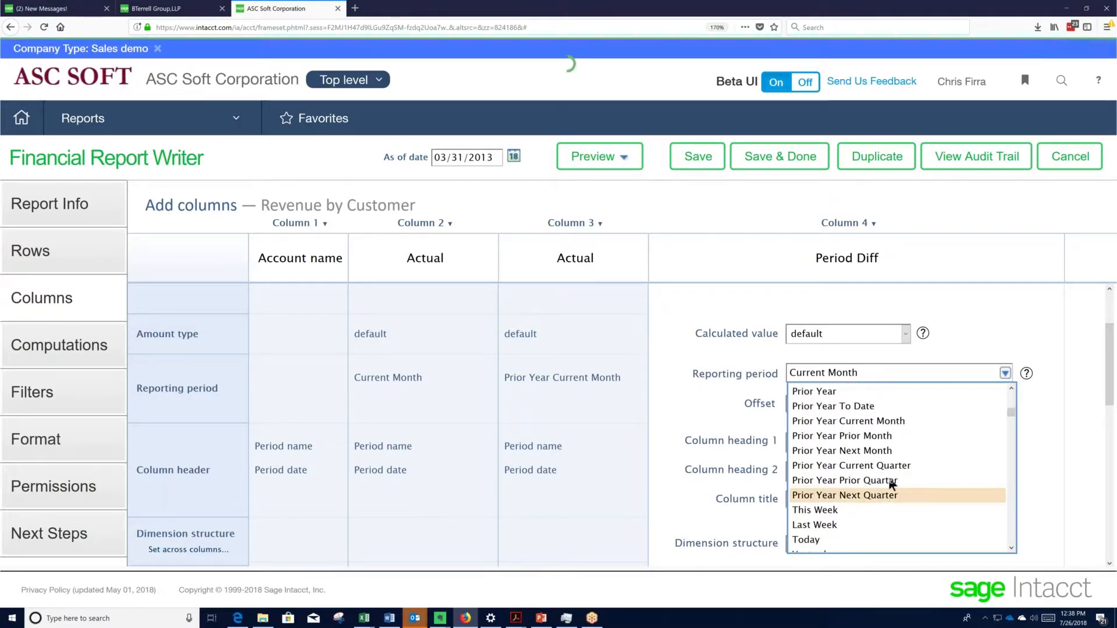
left_click(904, 422)
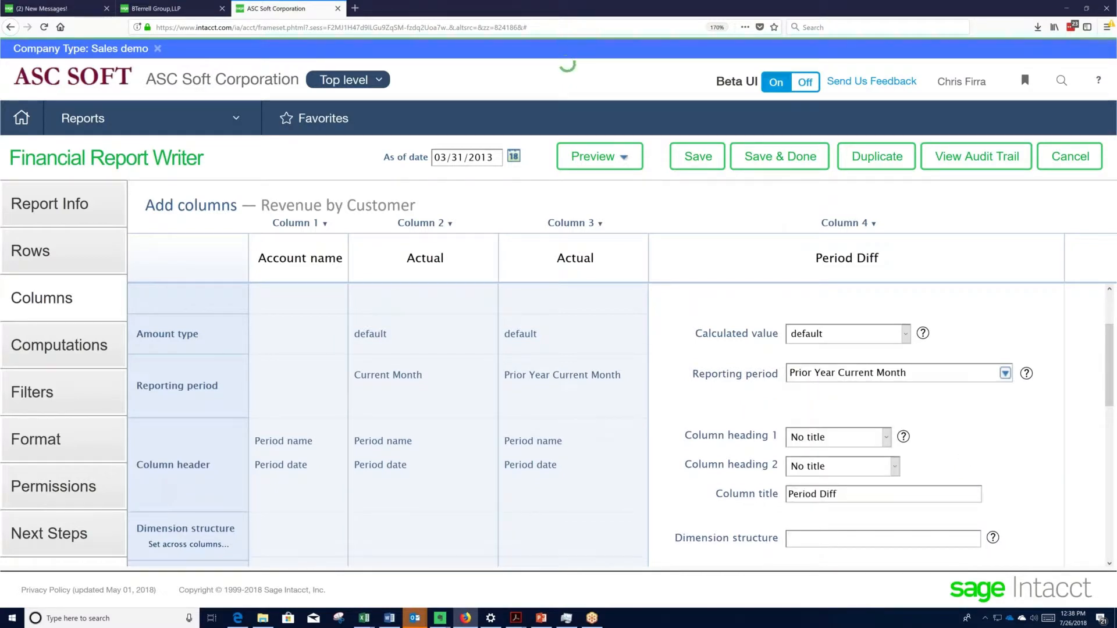
left_click(602, 161)
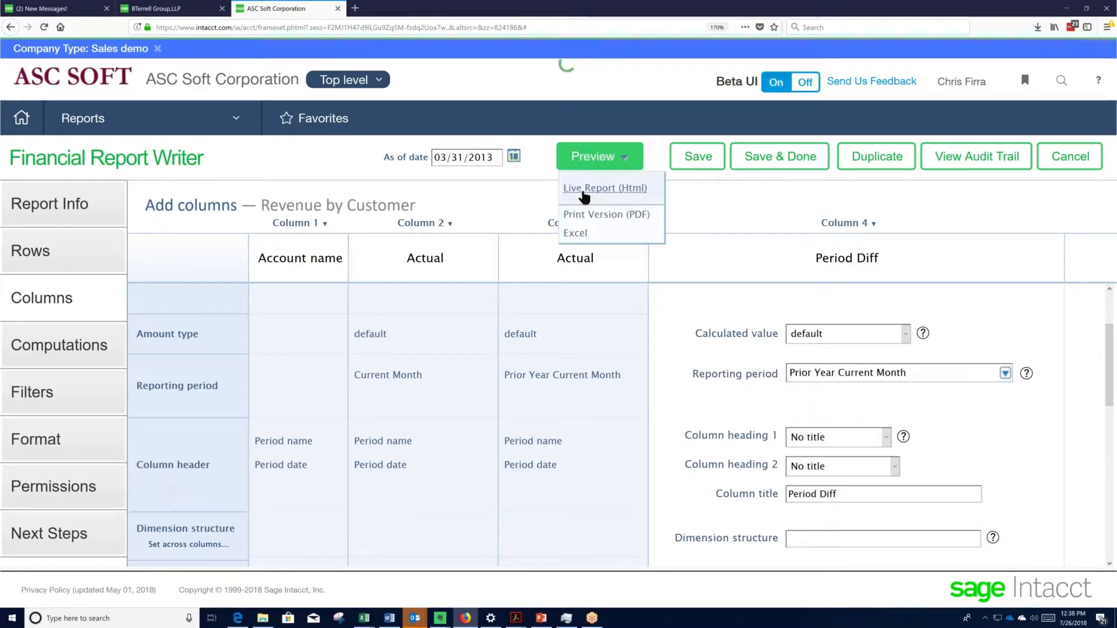
left_click(583, 194)
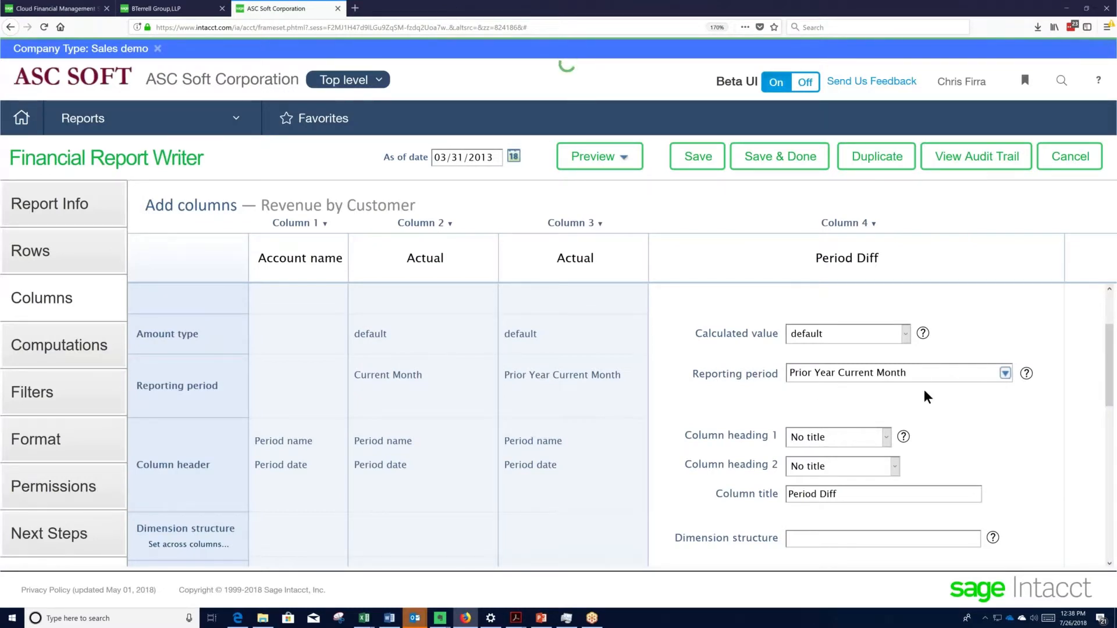
Step: Review the Period Diff column's settings and set its calculated value to For the period
scroll(945, 411, "down", 5)
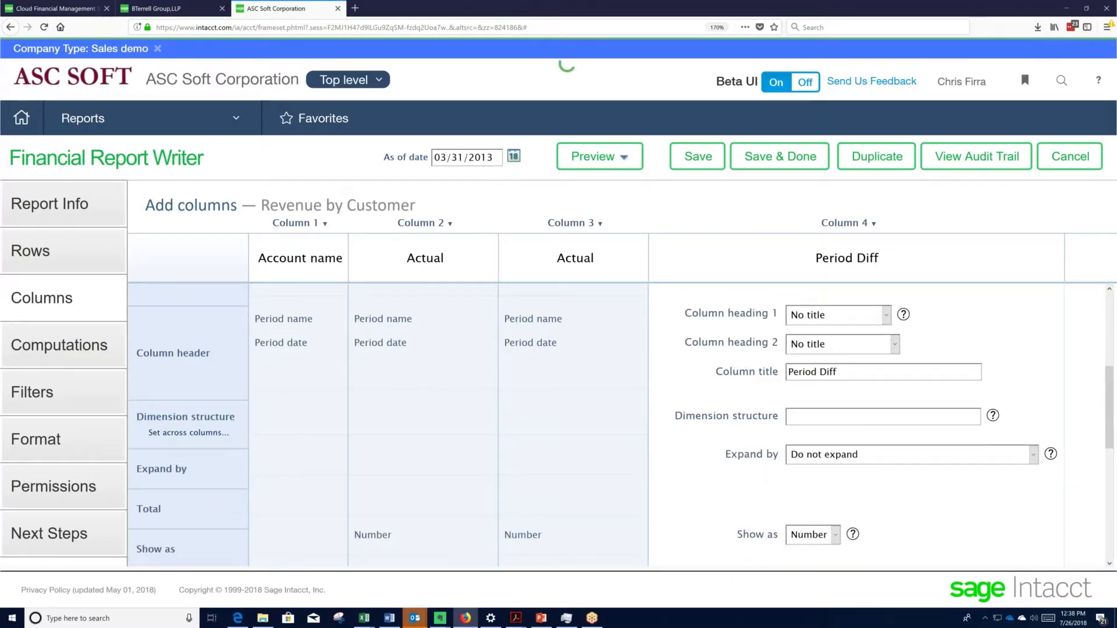
scroll(945, 412, "up", 3)
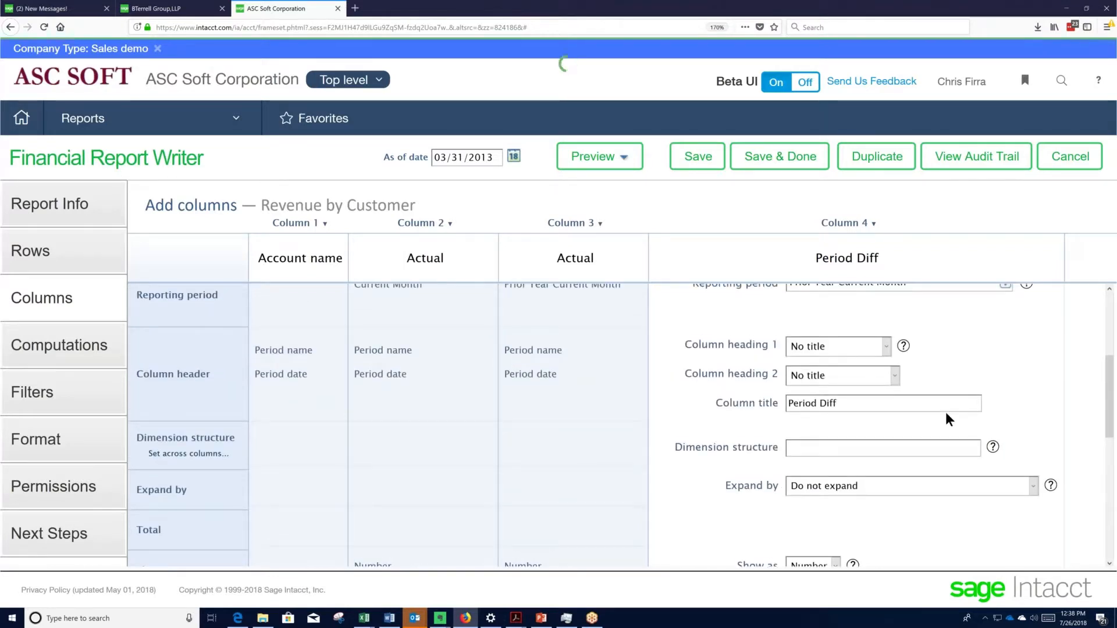
scroll(945, 412, "down", 4)
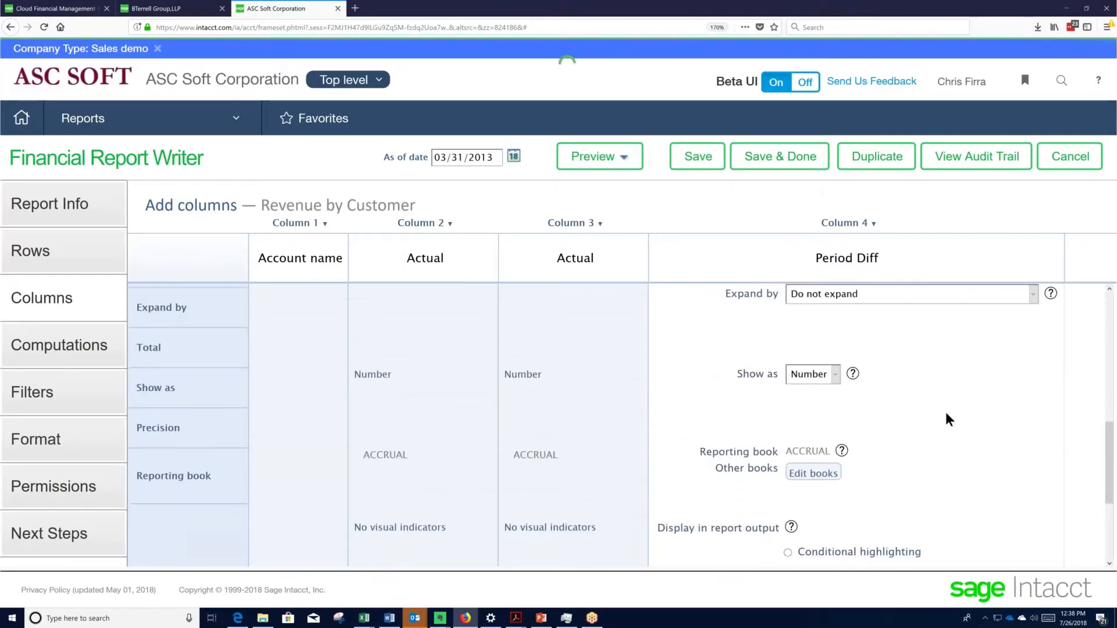
scroll(945, 411, "up", 2)
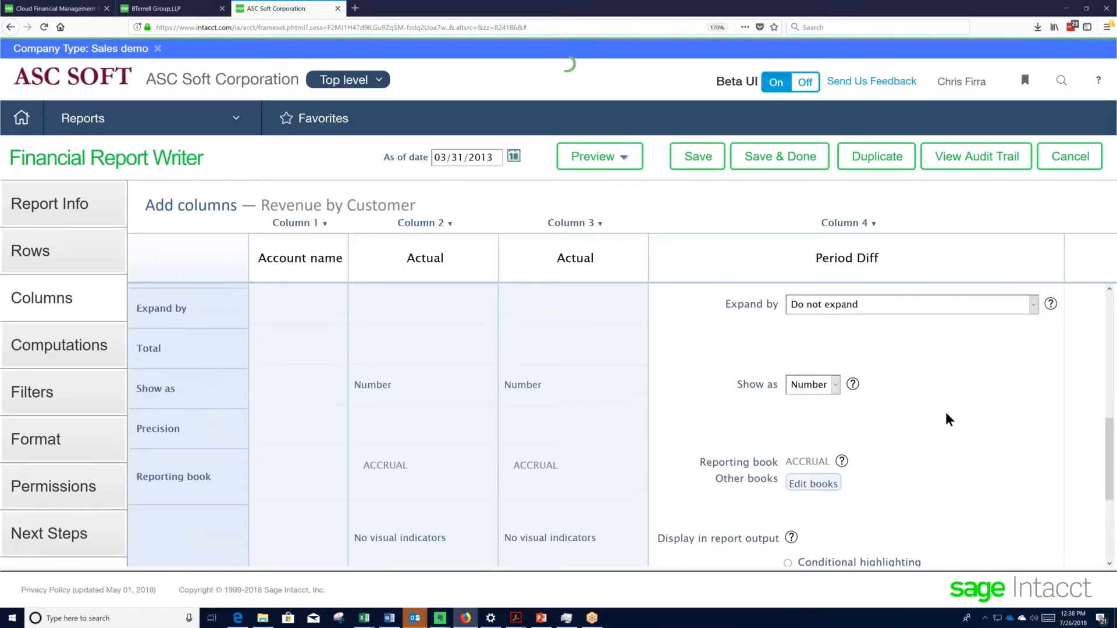
scroll(945, 412, "up", 3)
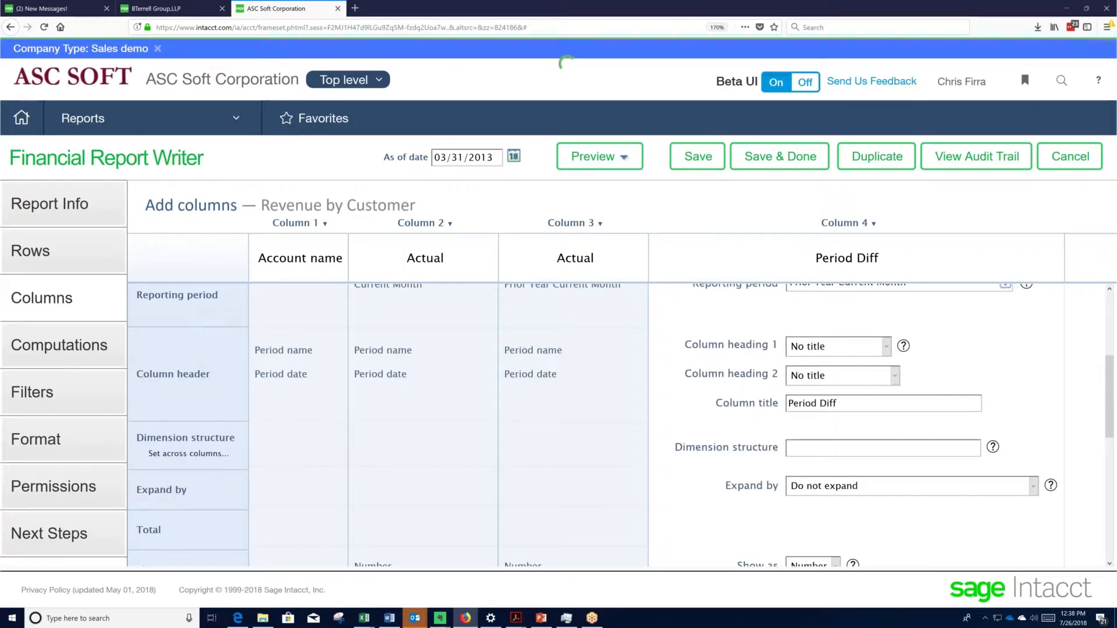
scroll(932, 401, "up", 2)
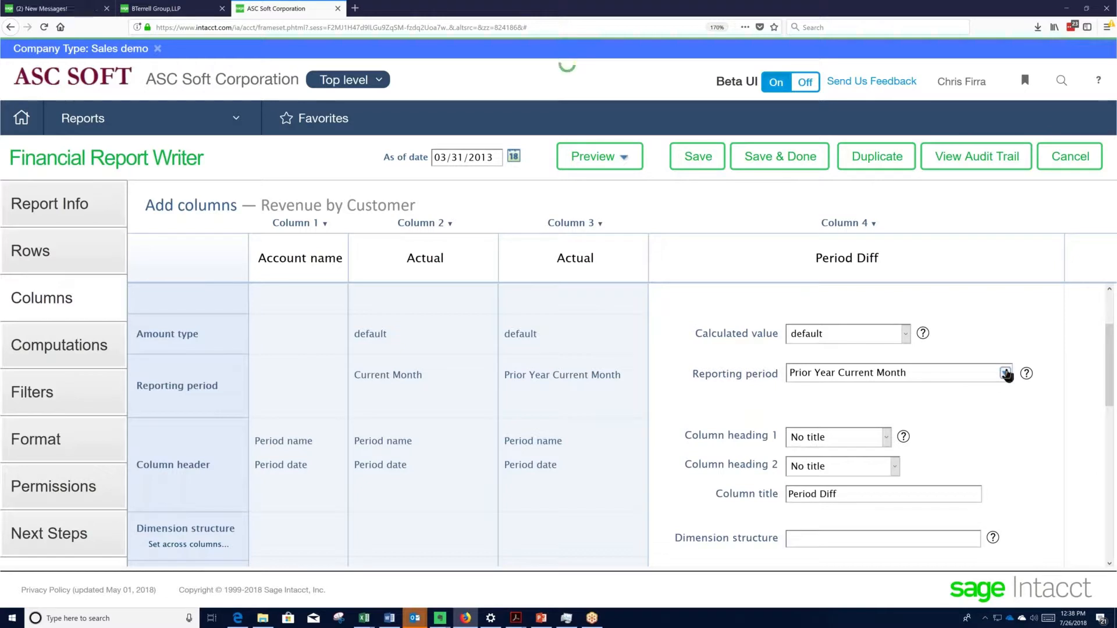
left_click(905, 336)
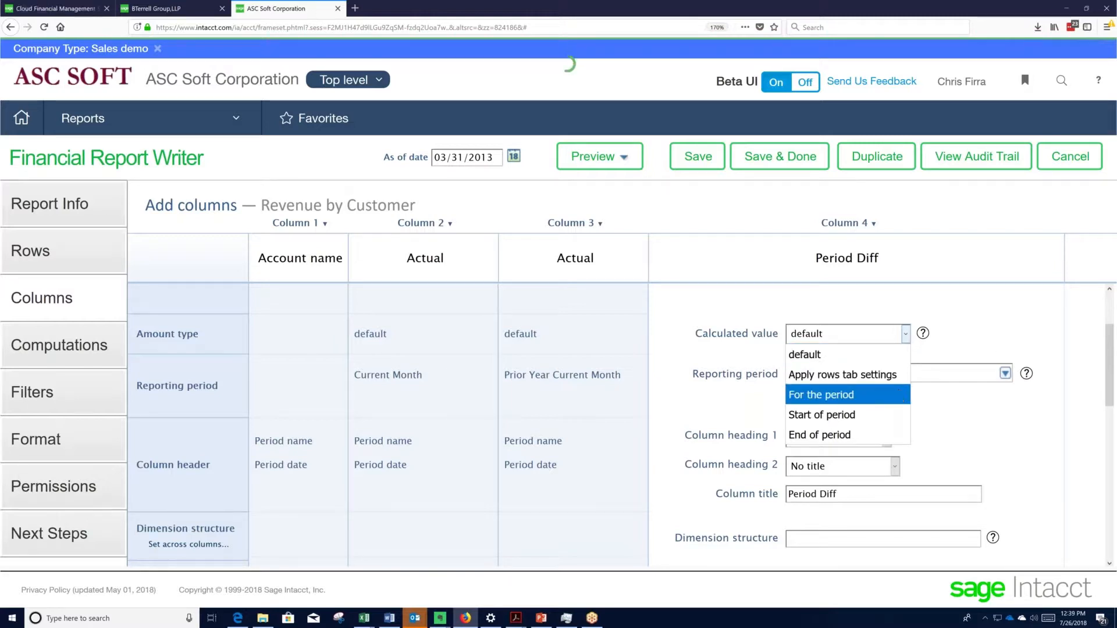
left_click(901, 396)
Step: Set the Period Diff column's reporting period to Current Month
left_click(1005, 373)
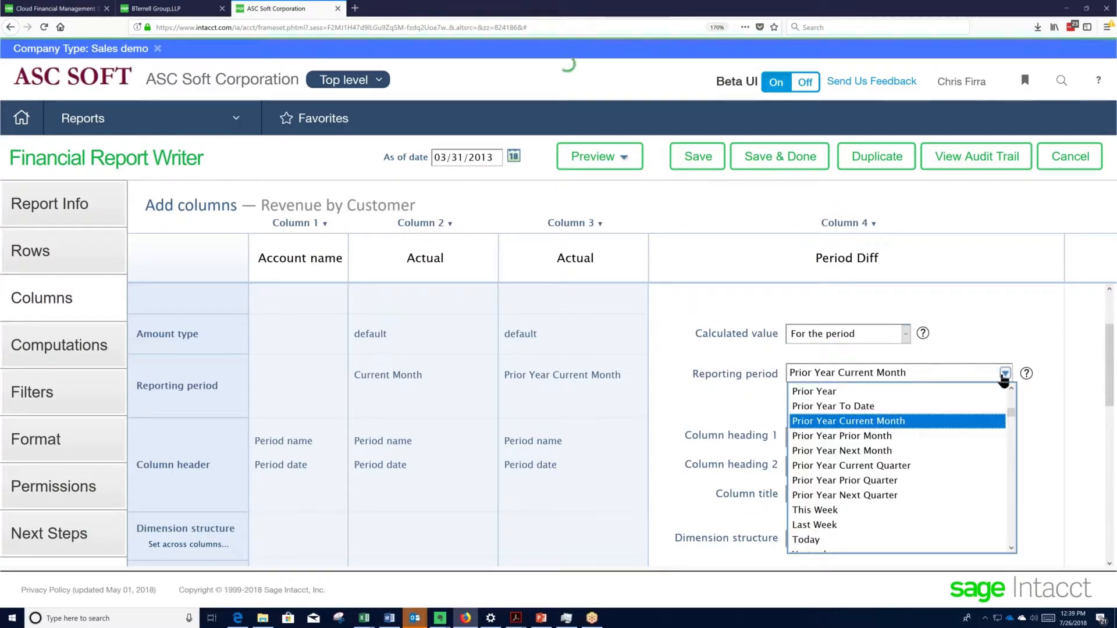
left_click_drag(1010, 409, 1010, 400)
scroll(924, 401, "up", 1)
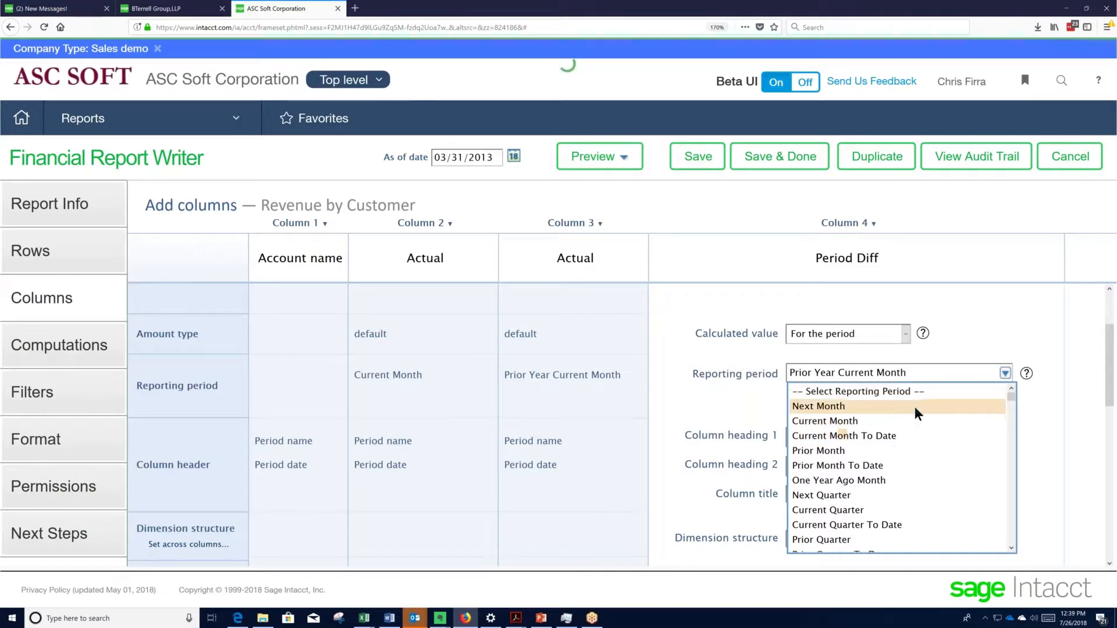
left_click(909, 428)
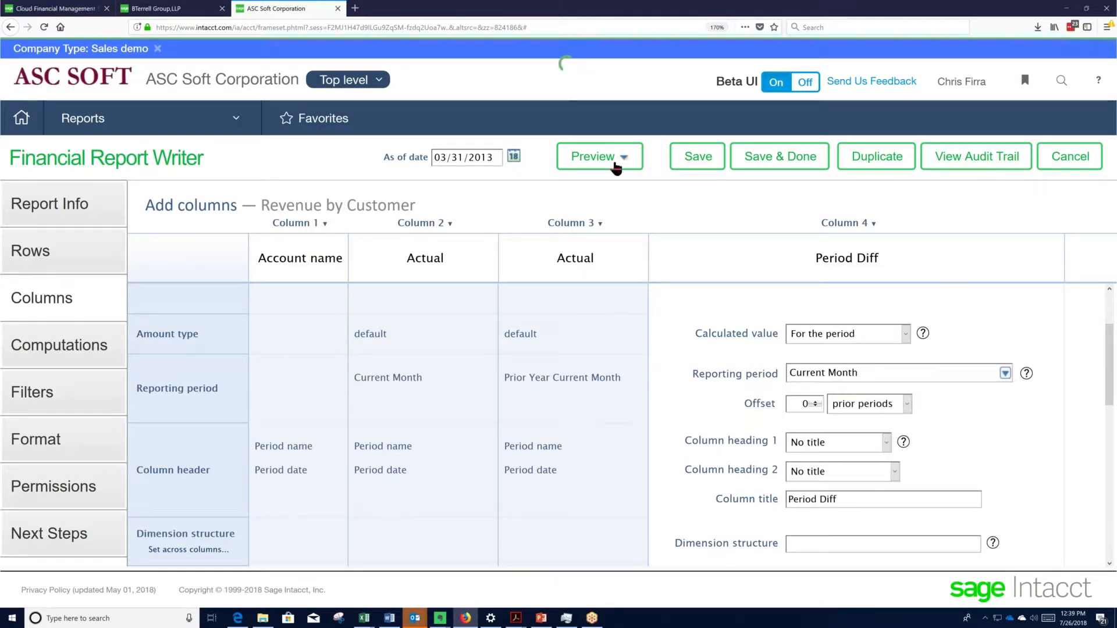
Step: Preview the report as live HTML, check the period differences and trend arrows down to Total Revenue, and close the preview
left_click(597, 157)
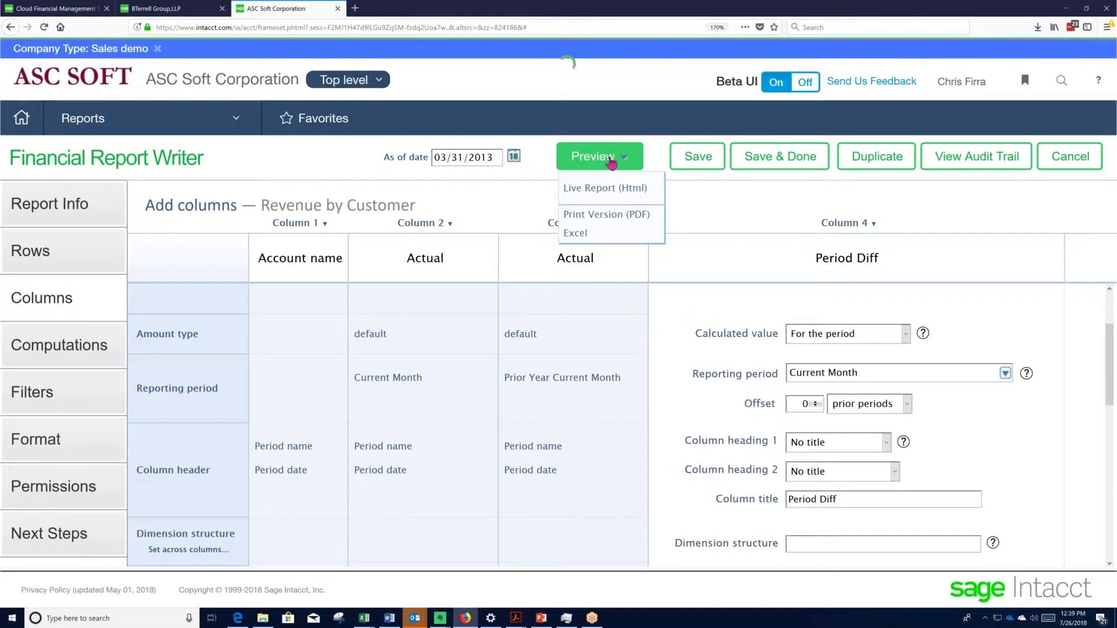
left_click(597, 188)
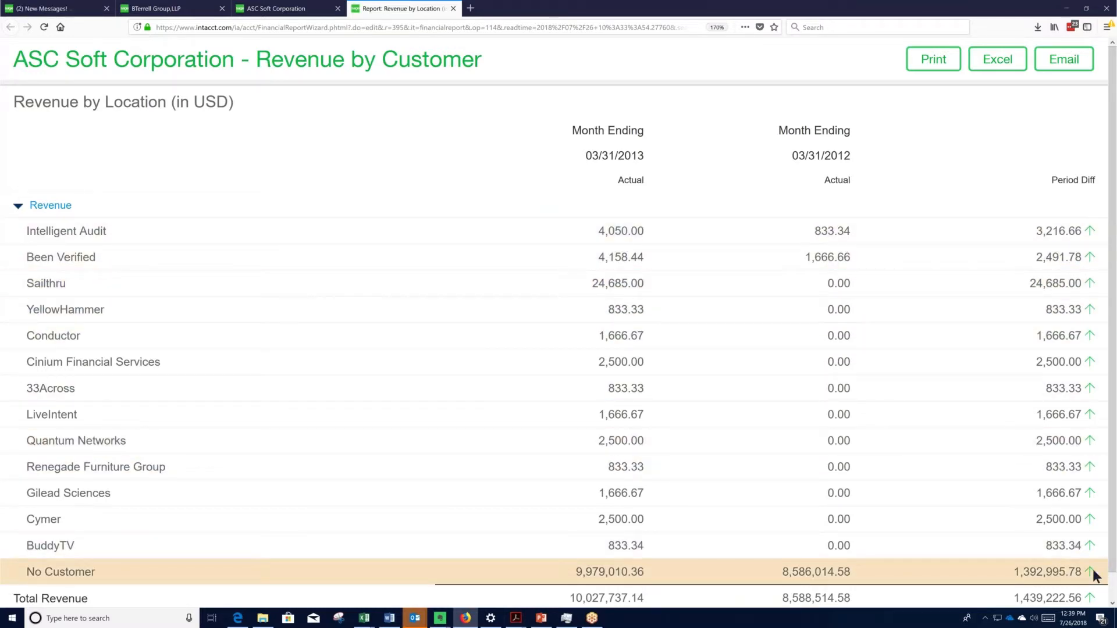
scroll(1092, 574, "down", 1)
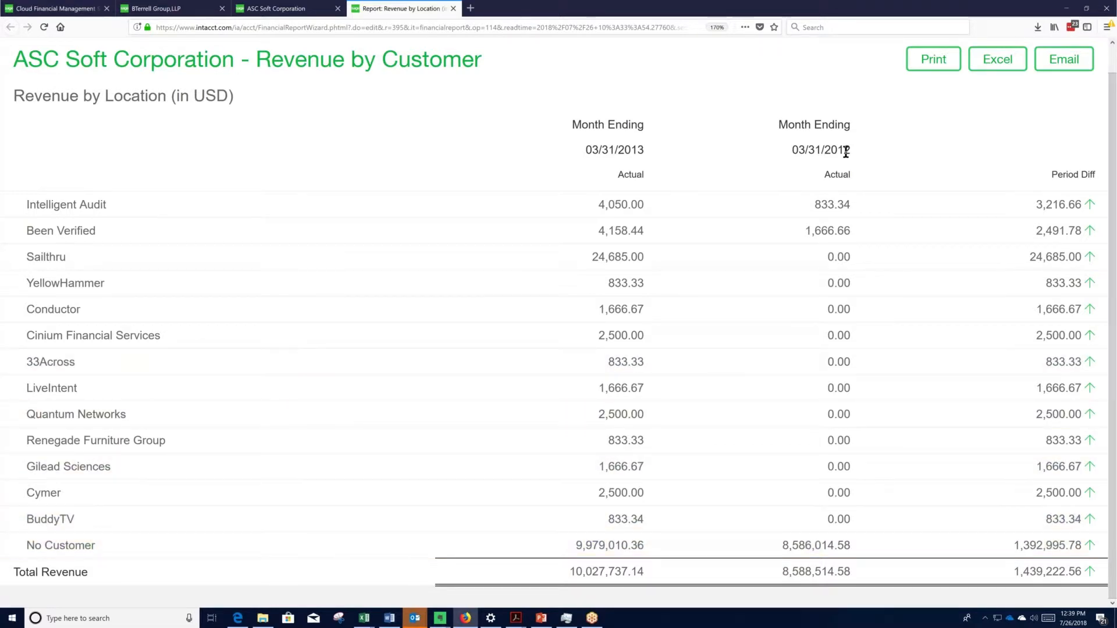
left_click(454, 9)
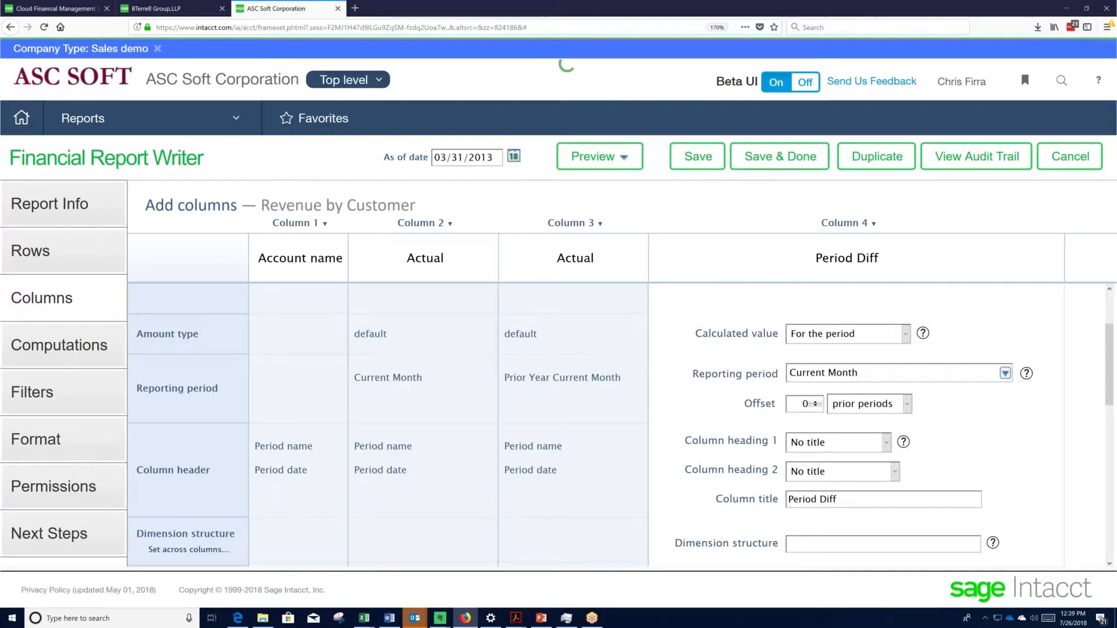
Step: Open the My Dashboards list, look through the existing dashboards, and start adding a new one
left_click(209, 119)
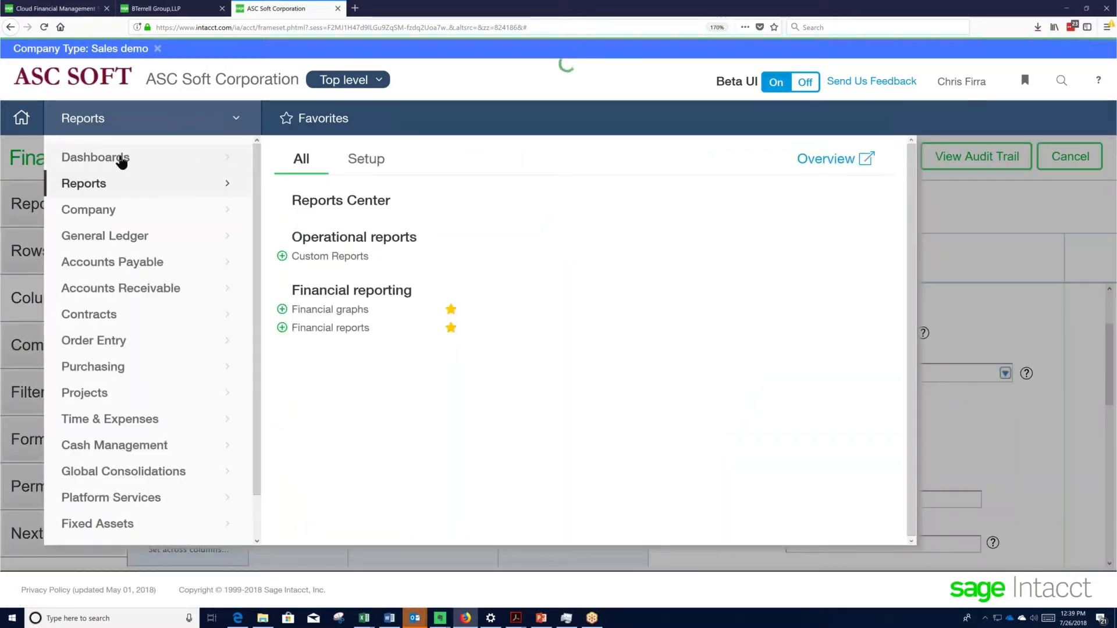
mouse_move(121, 163)
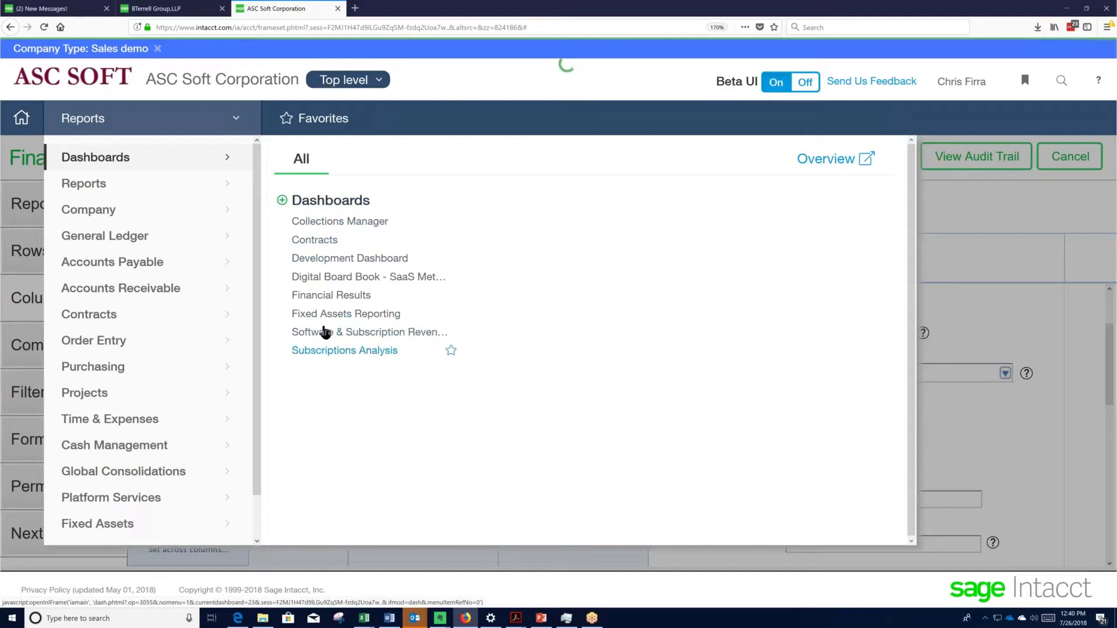
left_click(330, 201)
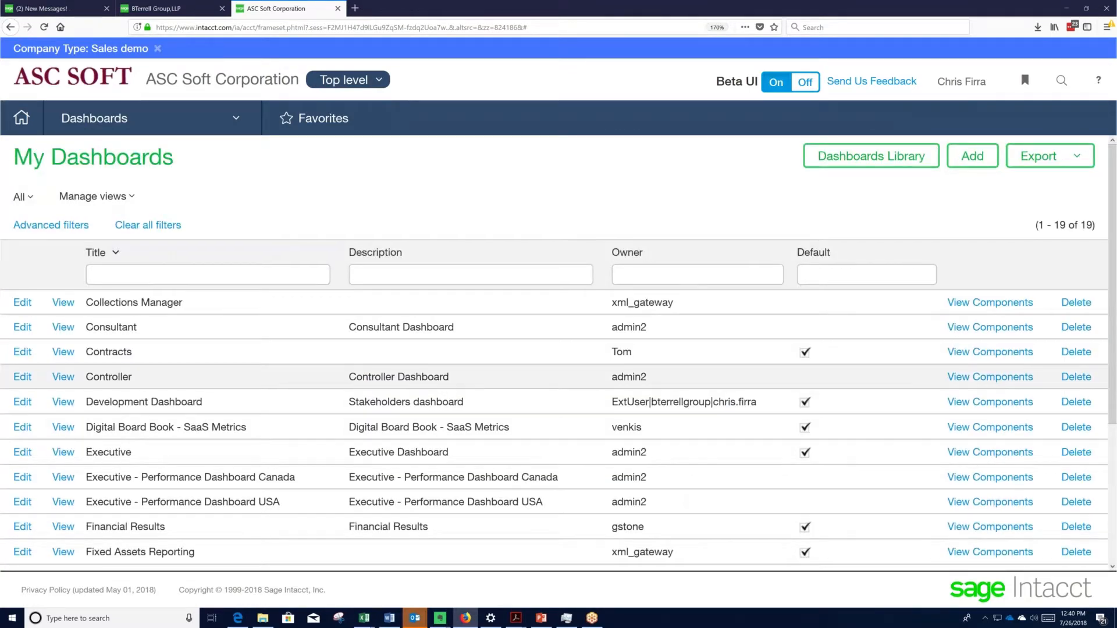
scroll(445, 411, "down", 3)
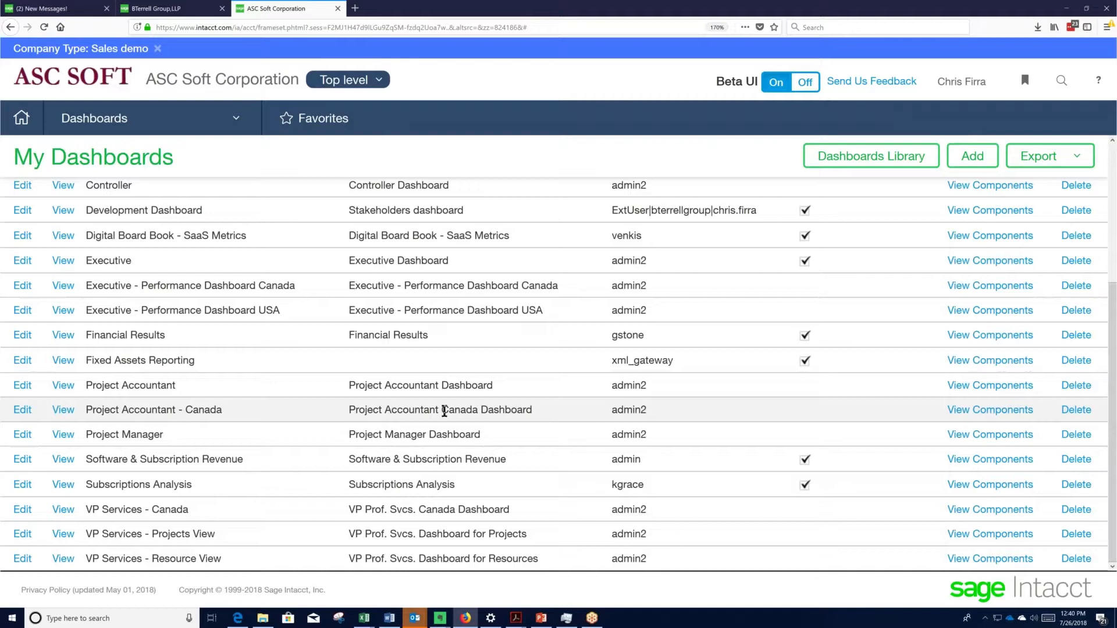
scroll(378, 410, "up", 3)
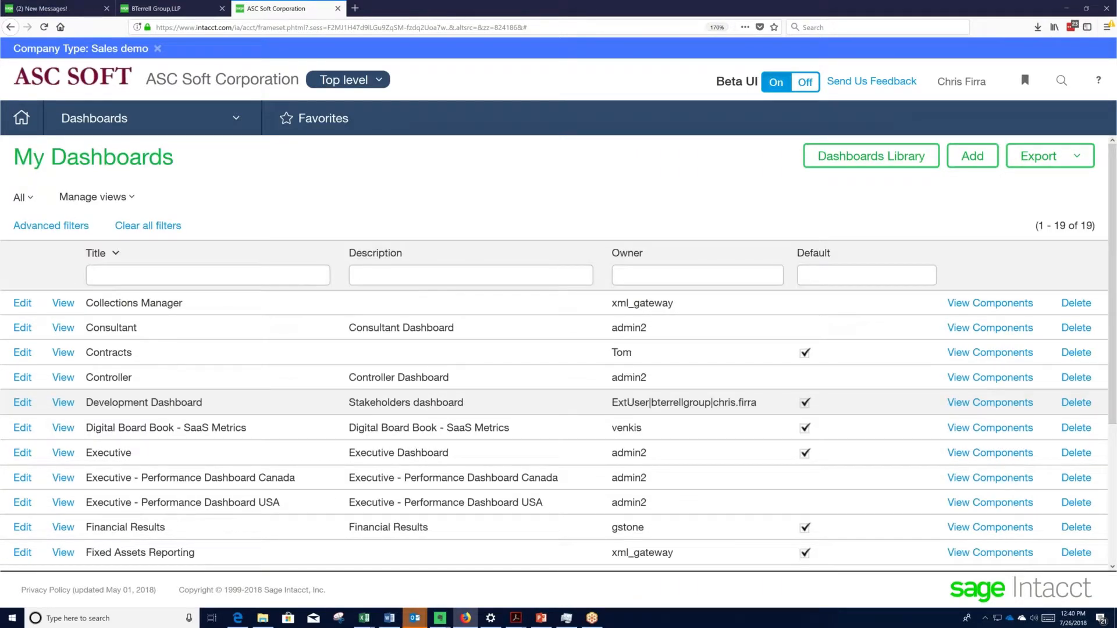
left_click(972, 162)
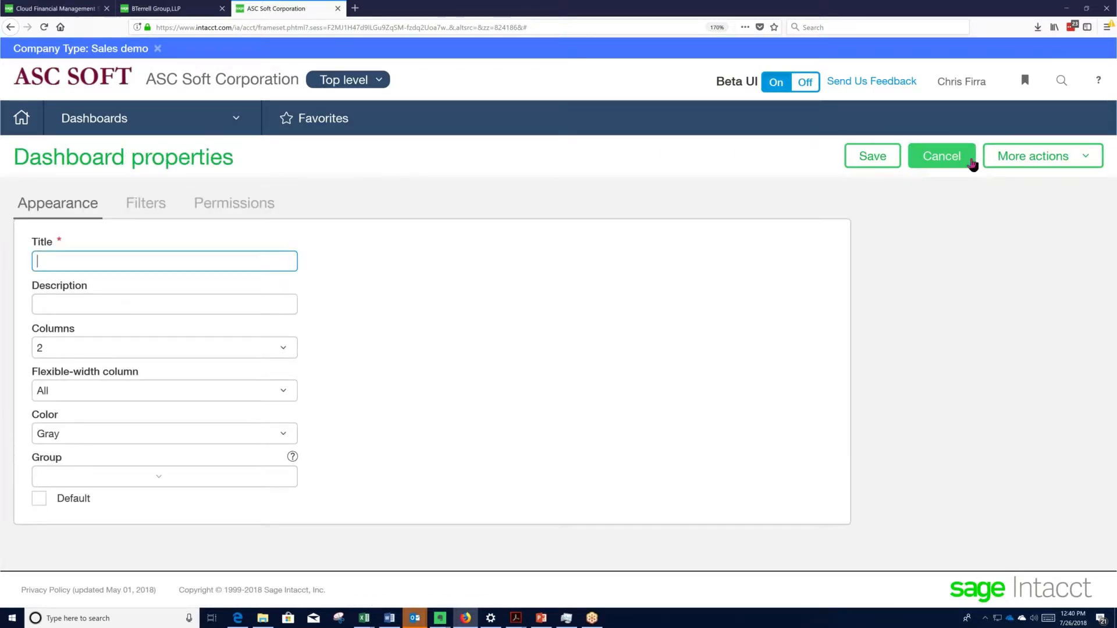
Step: Title the new dashboard Revenue and Gross Profit Dashboard
left_click(77, 258)
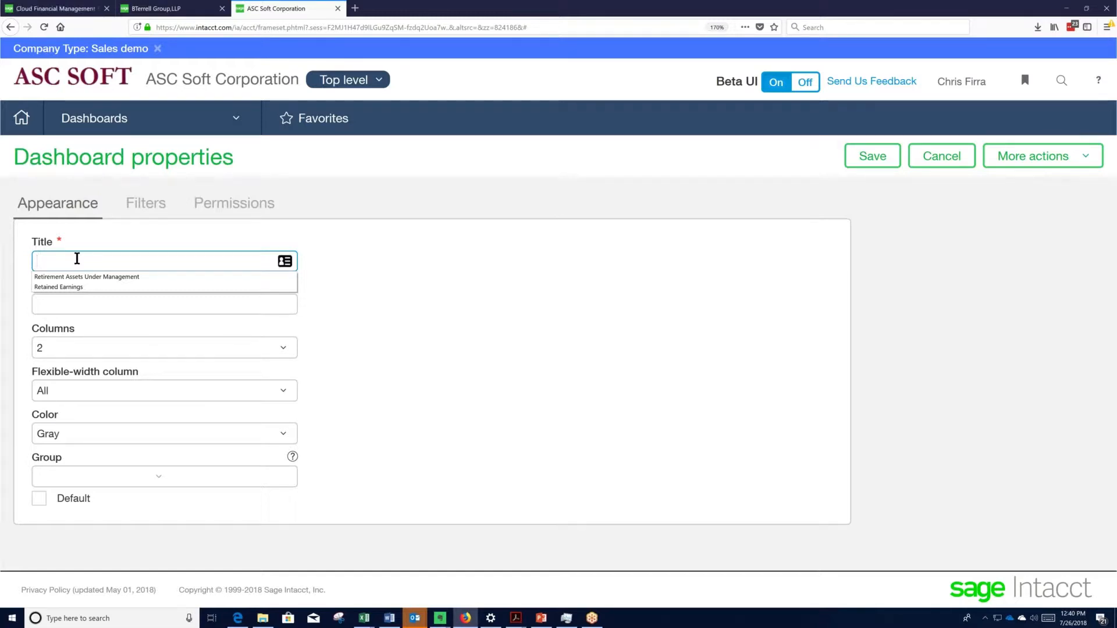
type("Reve")
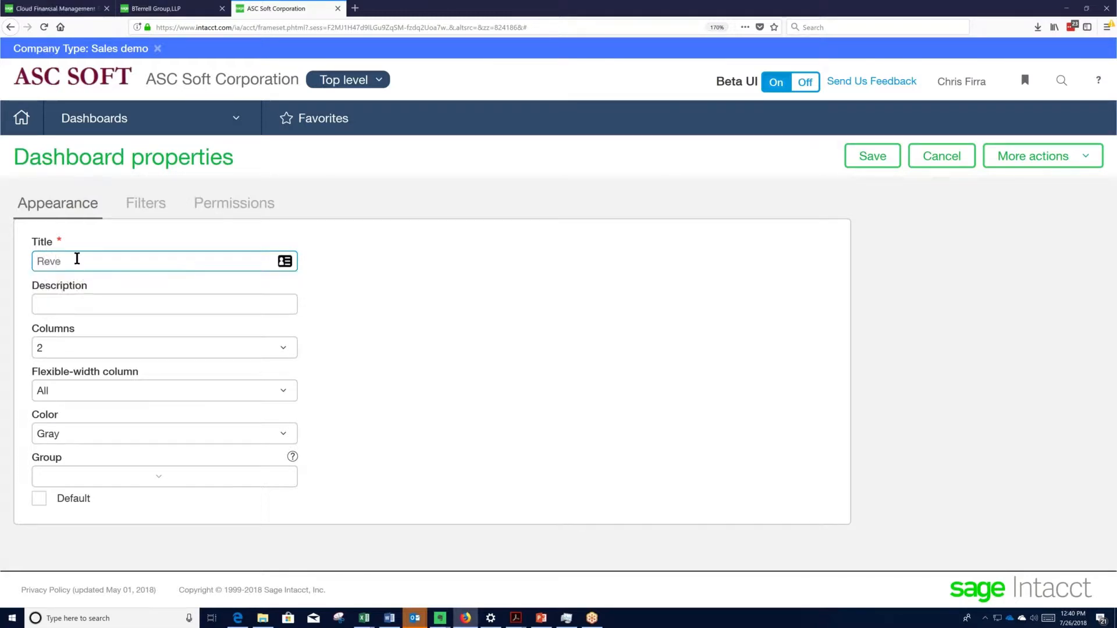
type("nue and Gross Profit Dashbaord")
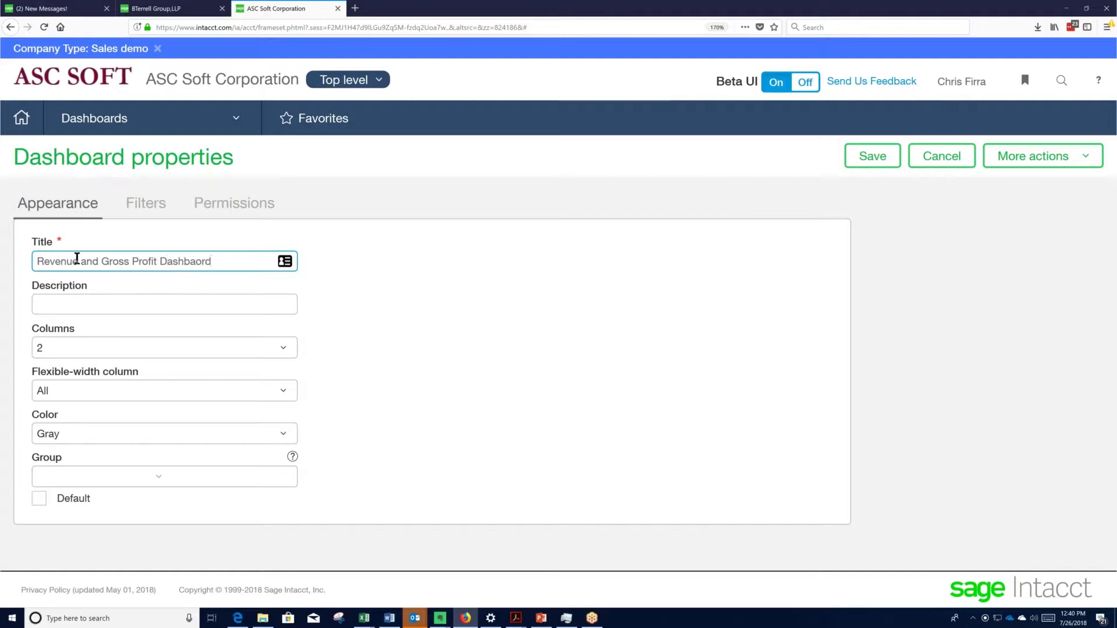
key("BackSpace")
key("BackSpace")
key("BackSpace")
type("oard")
key("Tab")
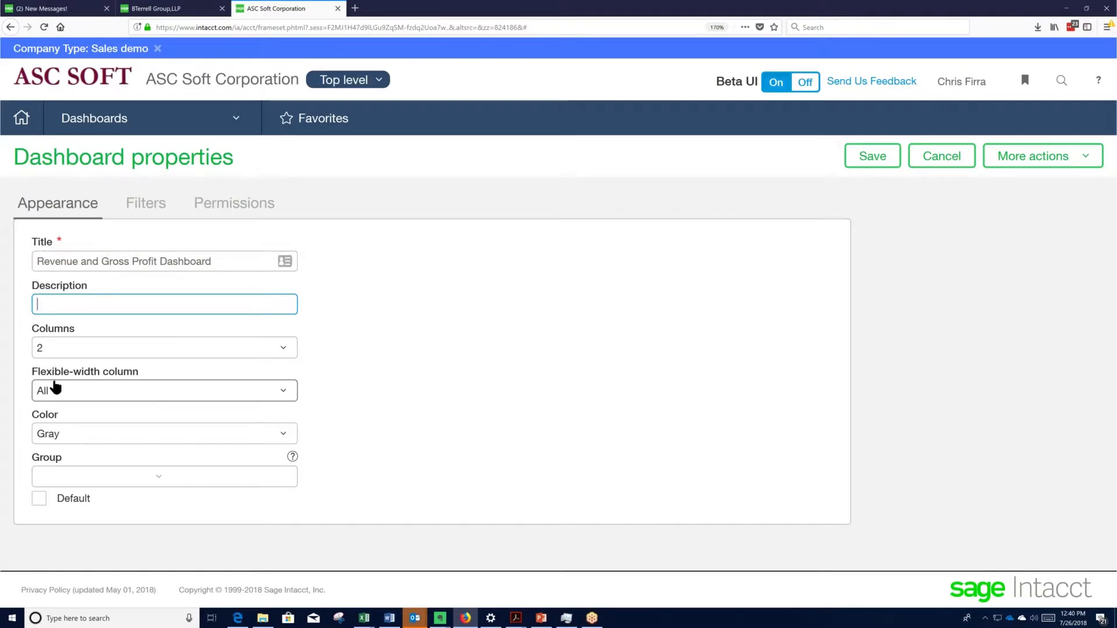
left_click(285, 352)
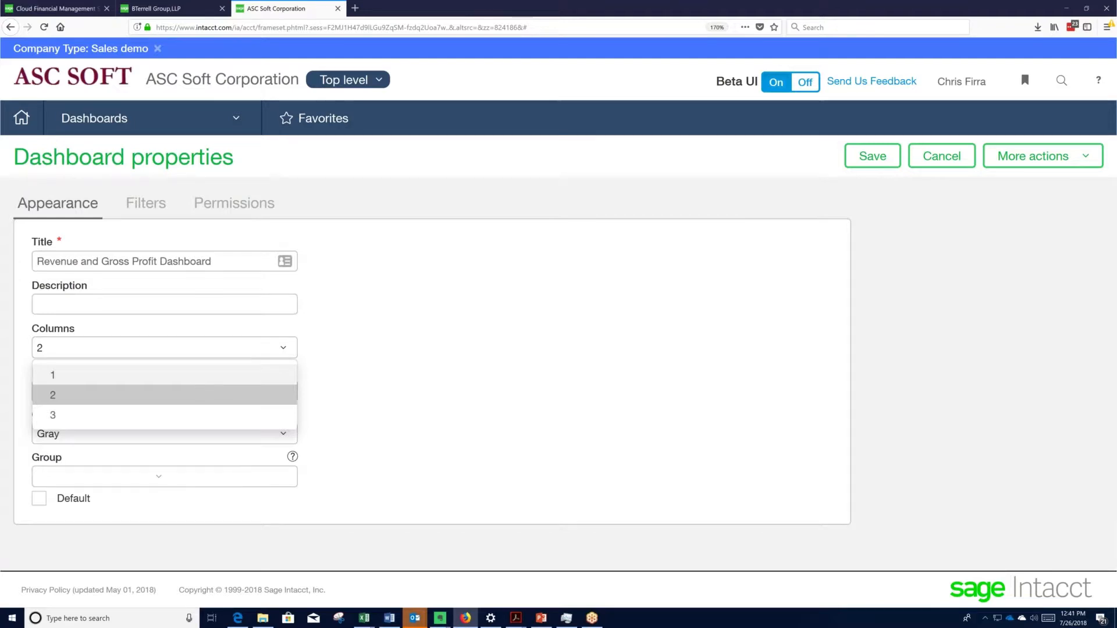
left_click(199, 377)
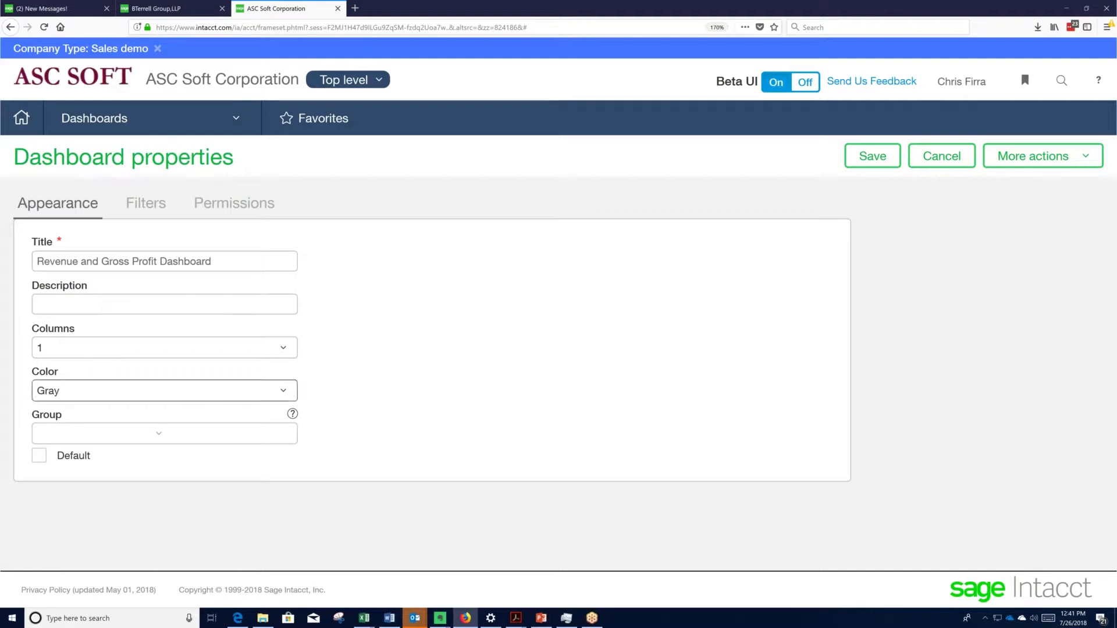
left_click(284, 351)
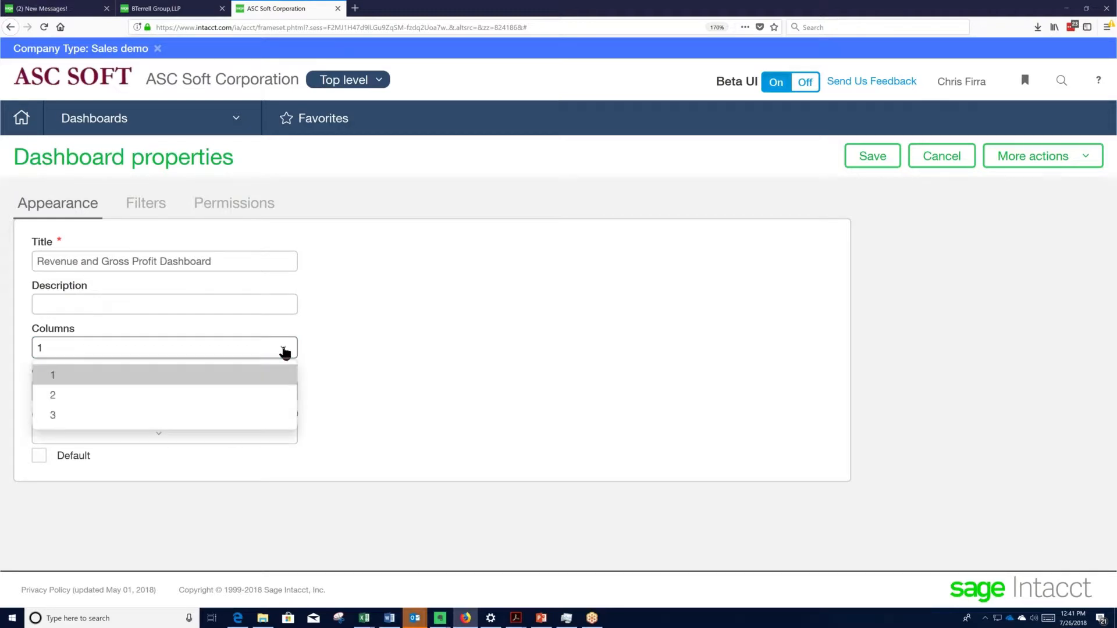
left_click(170, 396)
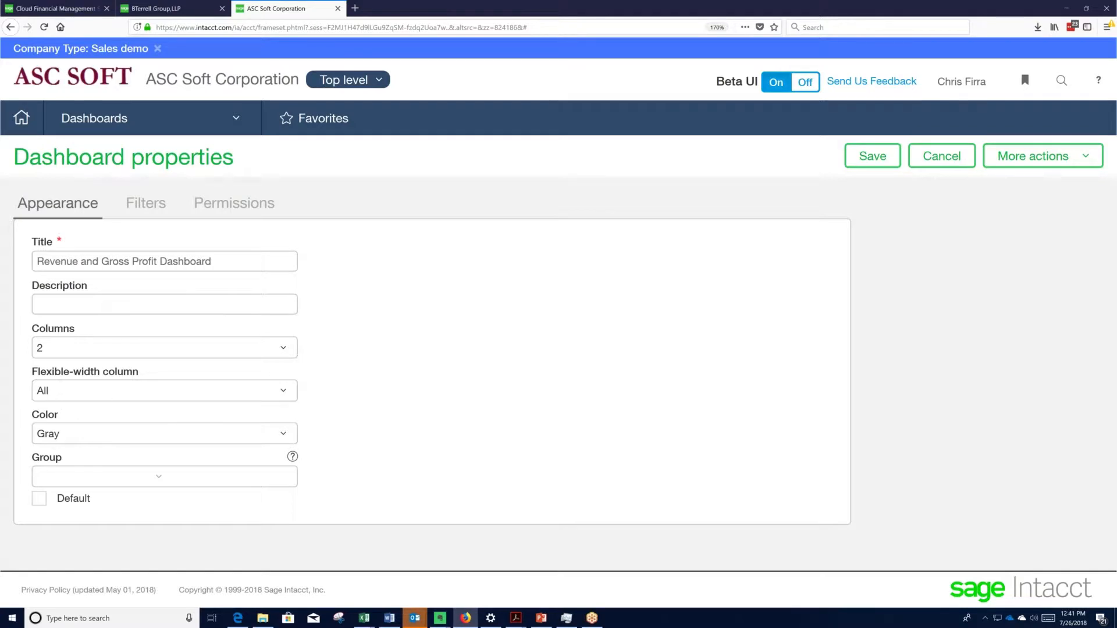
Step: Set the new dashboard's color to Blue
left_click(282, 435)
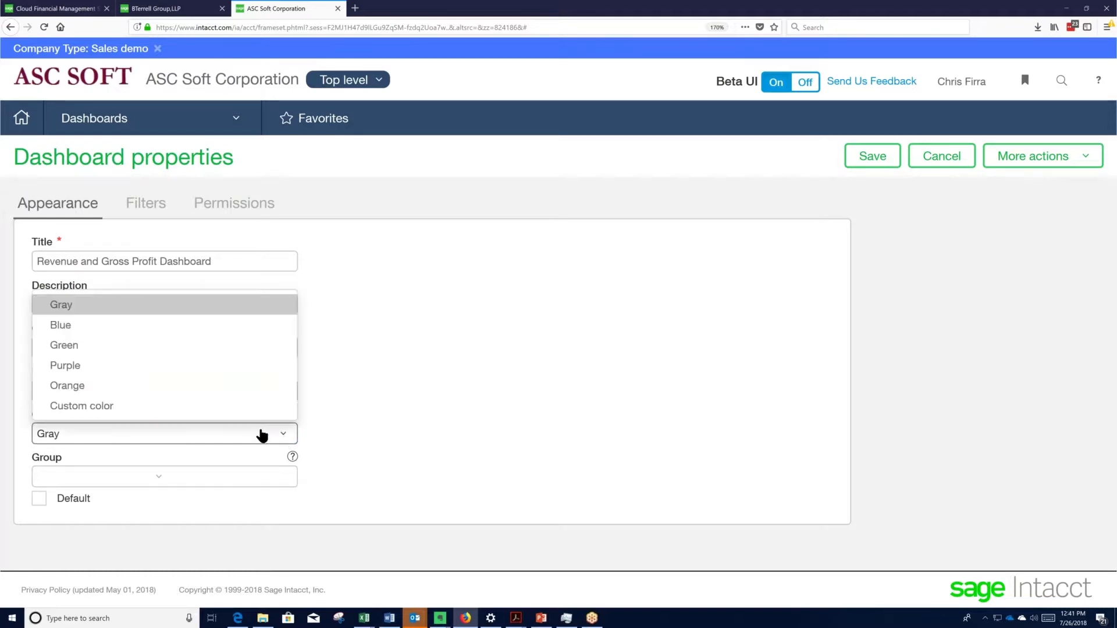
left_click(67, 327)
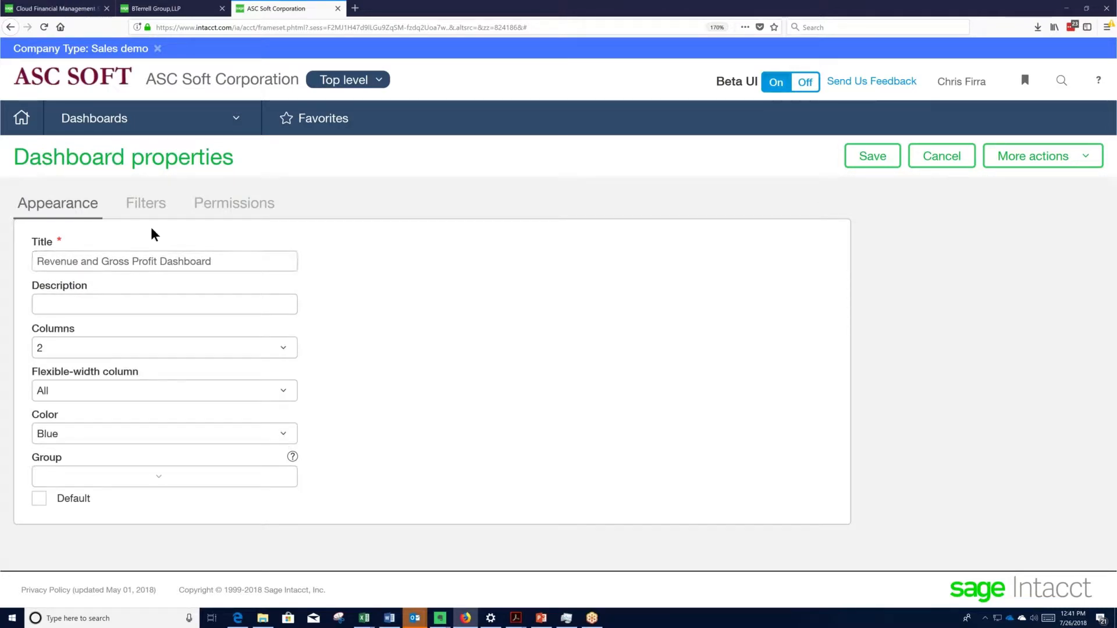
Step: Enable the As of date, Location and Line of Business filters for the dashboard
left_click(143, 207)
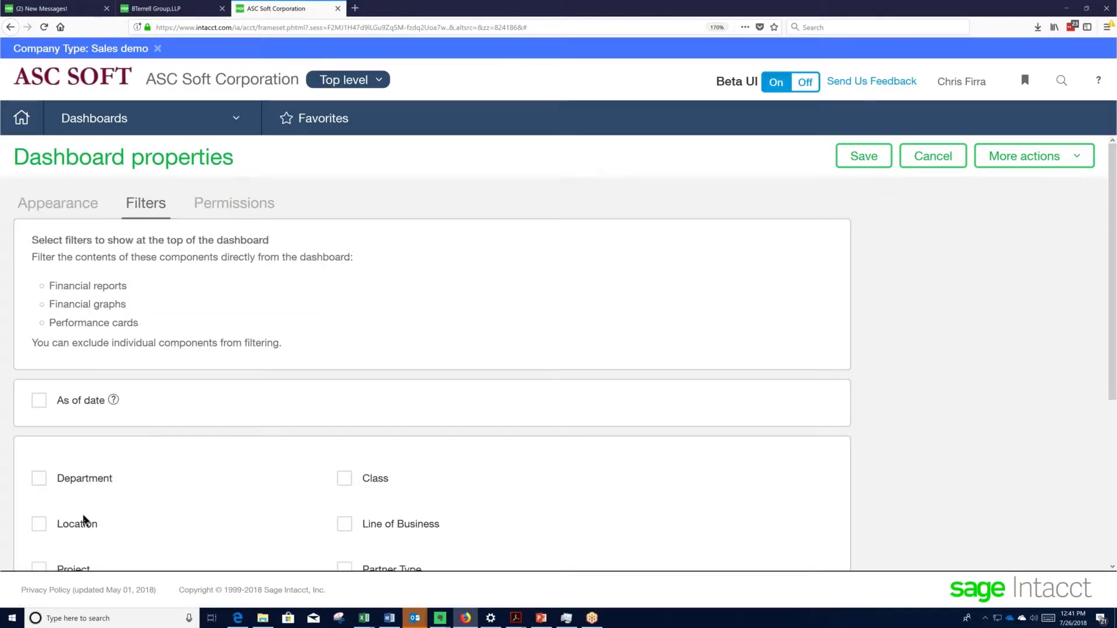
left_click(40, 525)
left_click(39, 398)
scroll(223, 489, "down", 3)
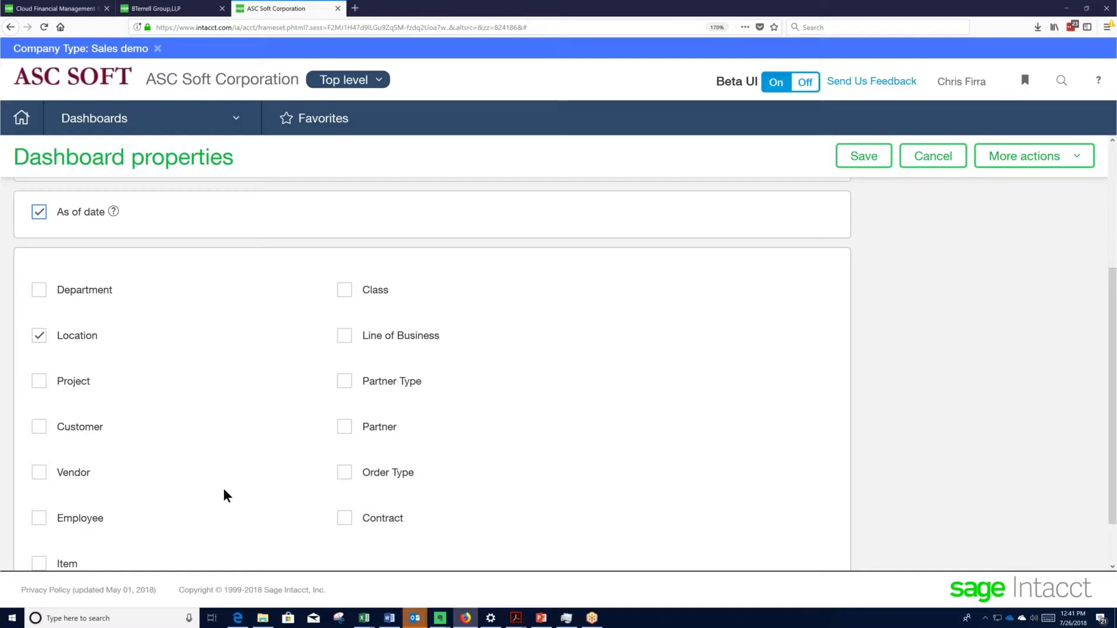
scroll(223, 489, "down", 1)
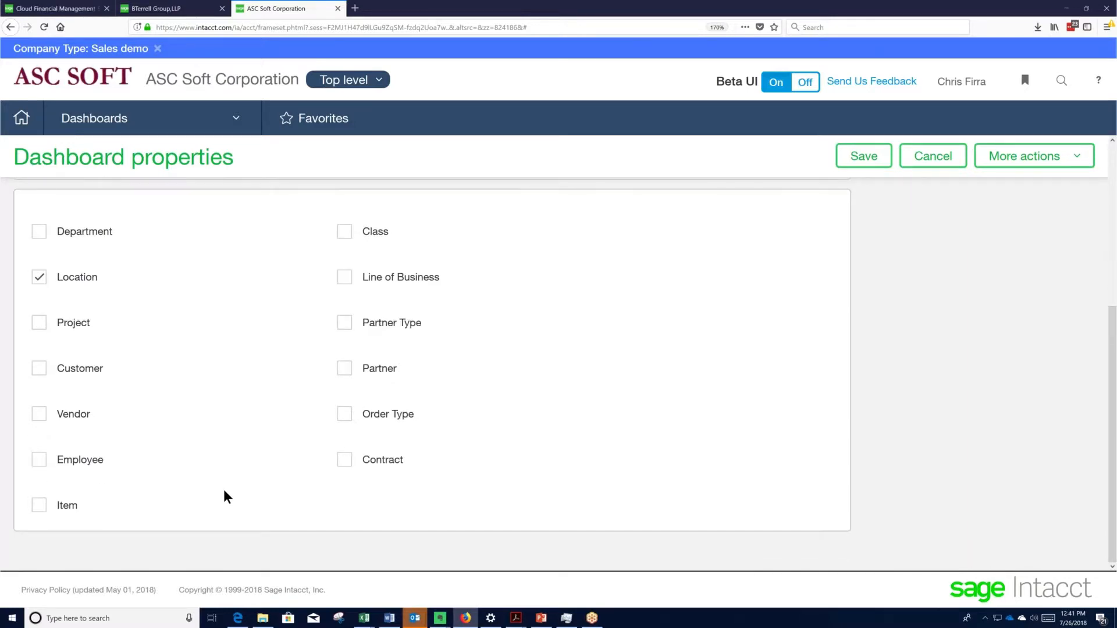
scroll(223, 489, "up", 3)
scroll(223, 490, "up", 1)
scroll(223, 490, "down", 1)
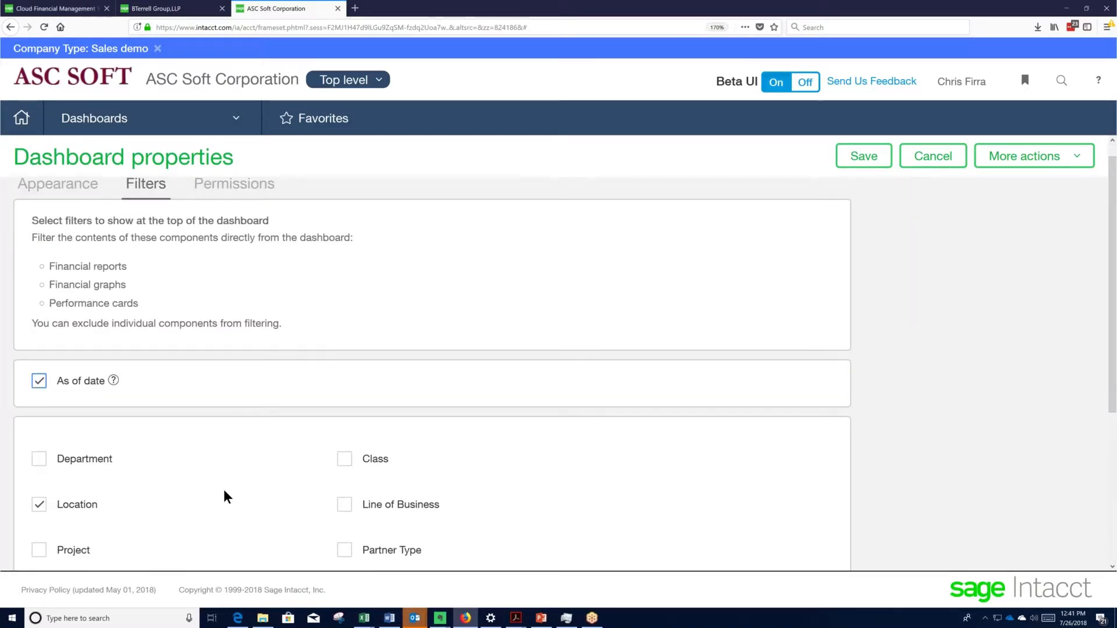
left_click(347, 431)
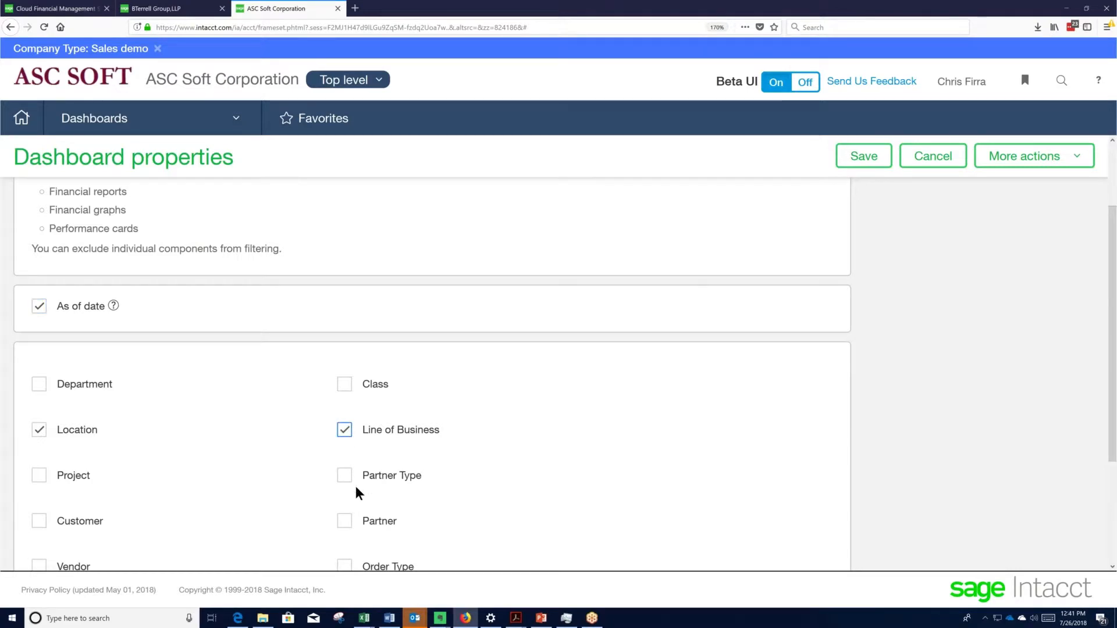
scroll(355, 488, "up", 1)
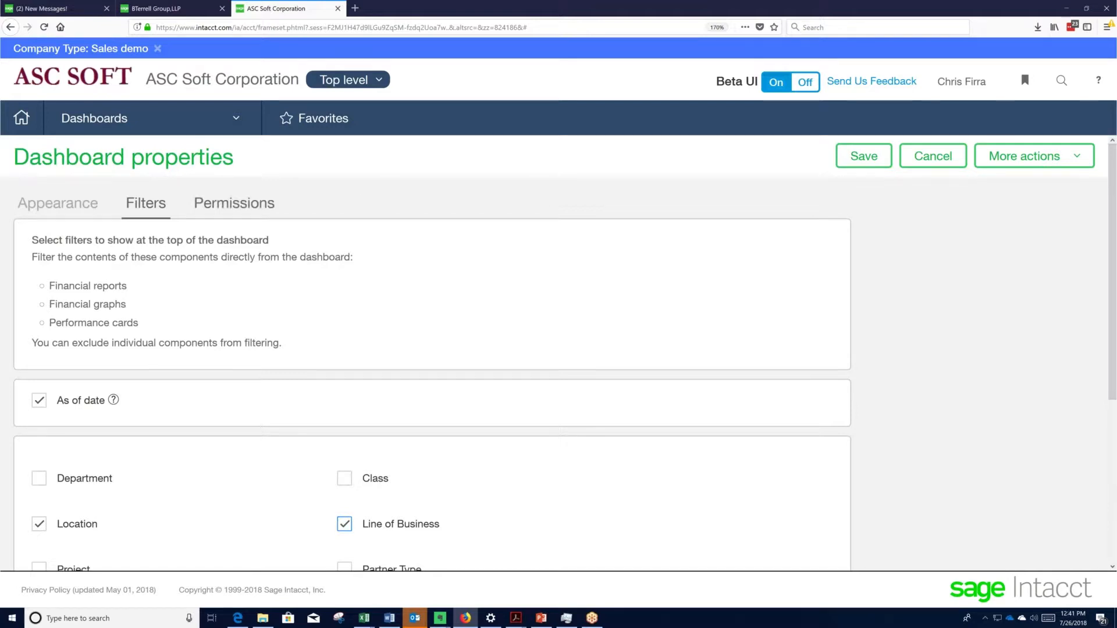
Step: Set the Everyone group's access rights on the dashboard to Allow and save the dashboard
left_click(233, 203)
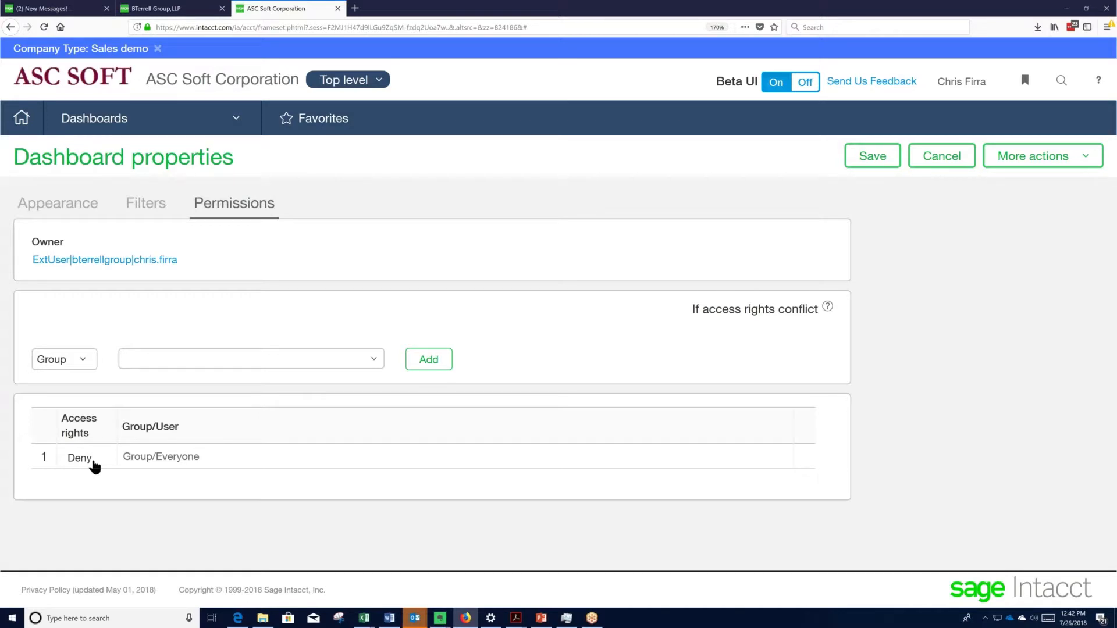
left_click(95, 465)
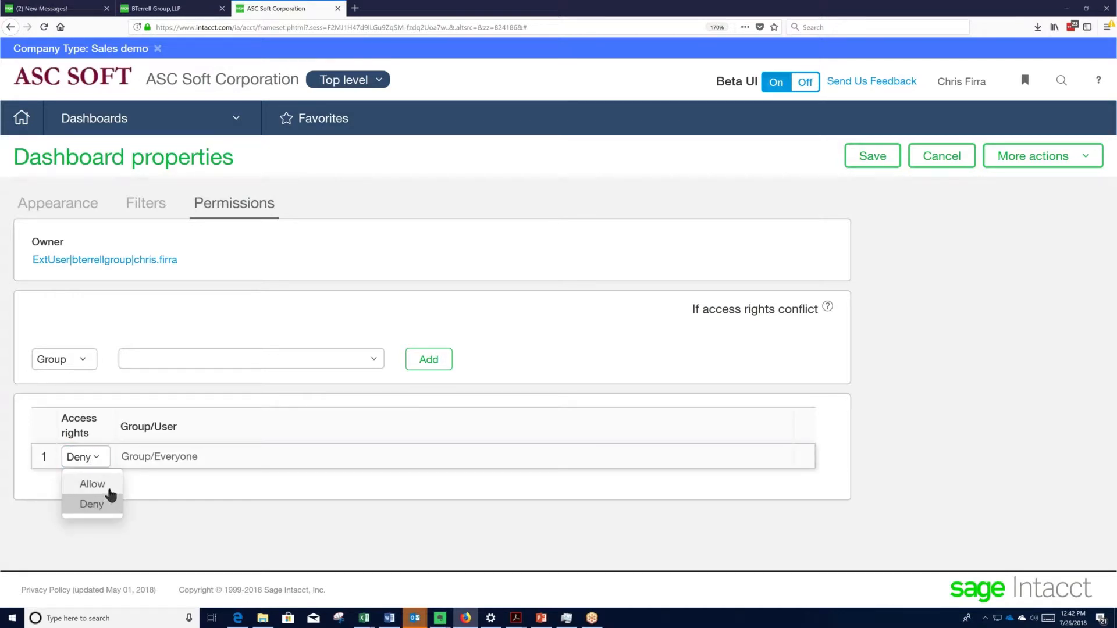
left_click(109, 486)
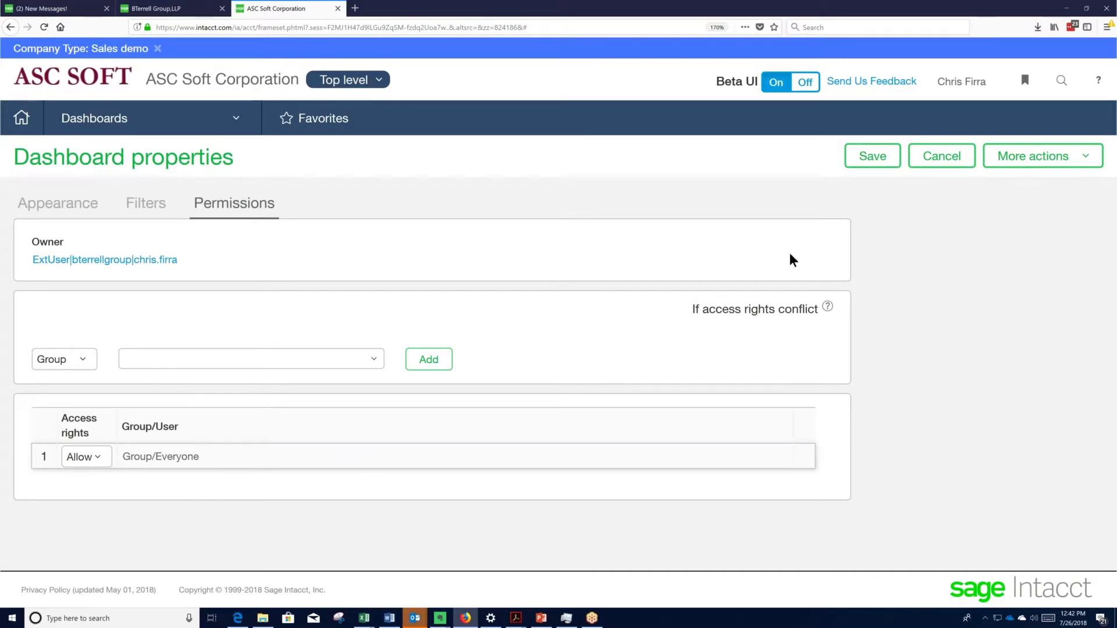
left_click(876, 156)
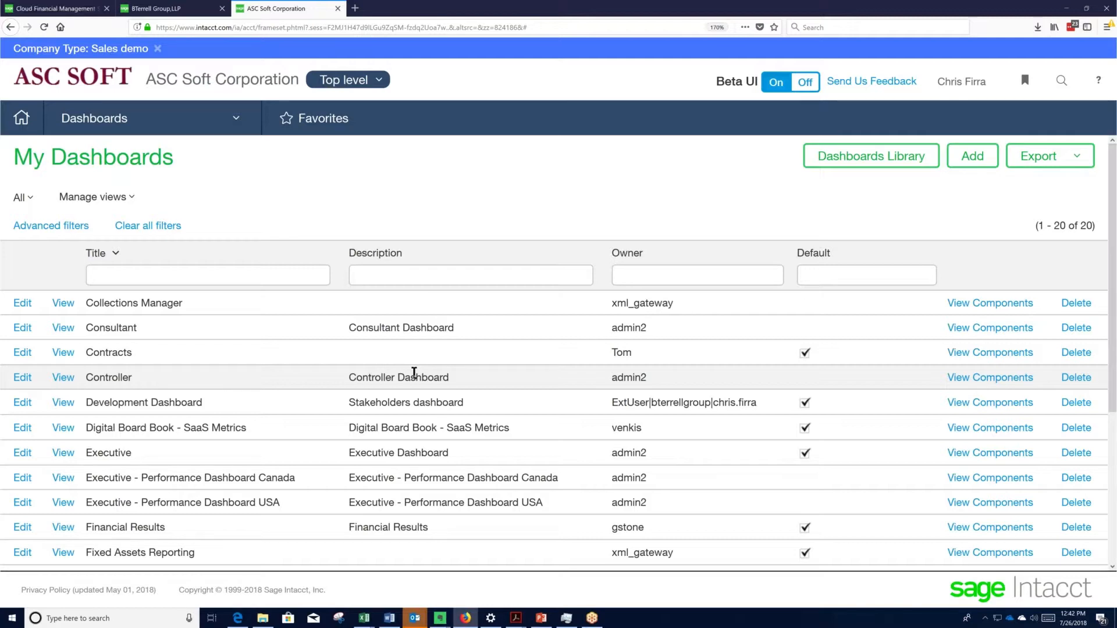
Step: Filter the dashboard list by the title Revenue and open the components of the Revenue and Gross Profit Dashboard
scroll(414, 373, "down", 5)
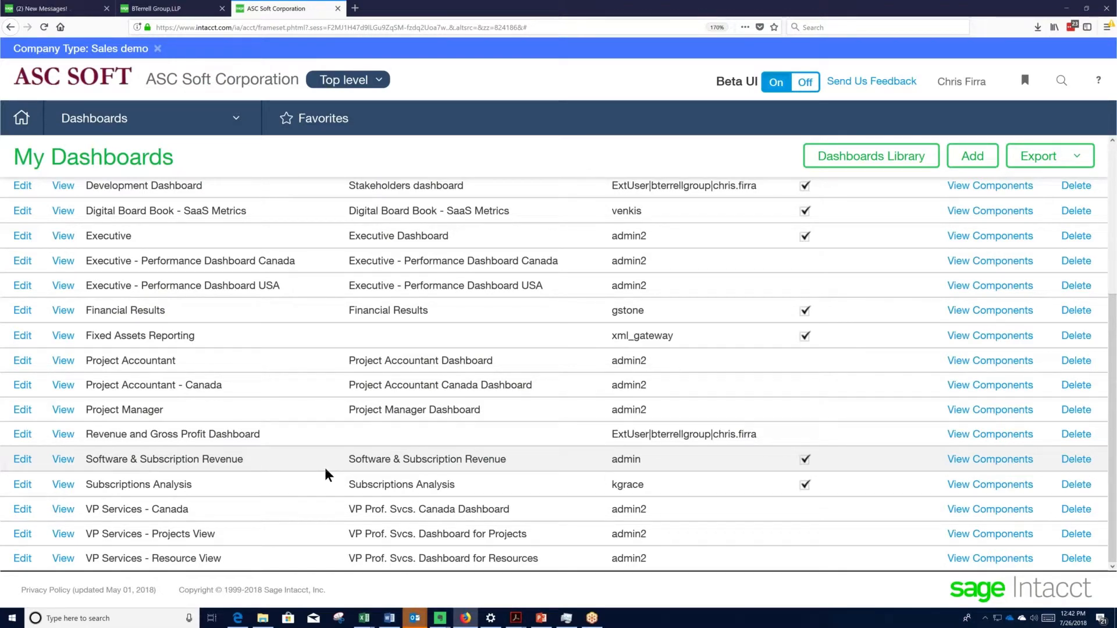
scroll(324, 467, "up", 5)
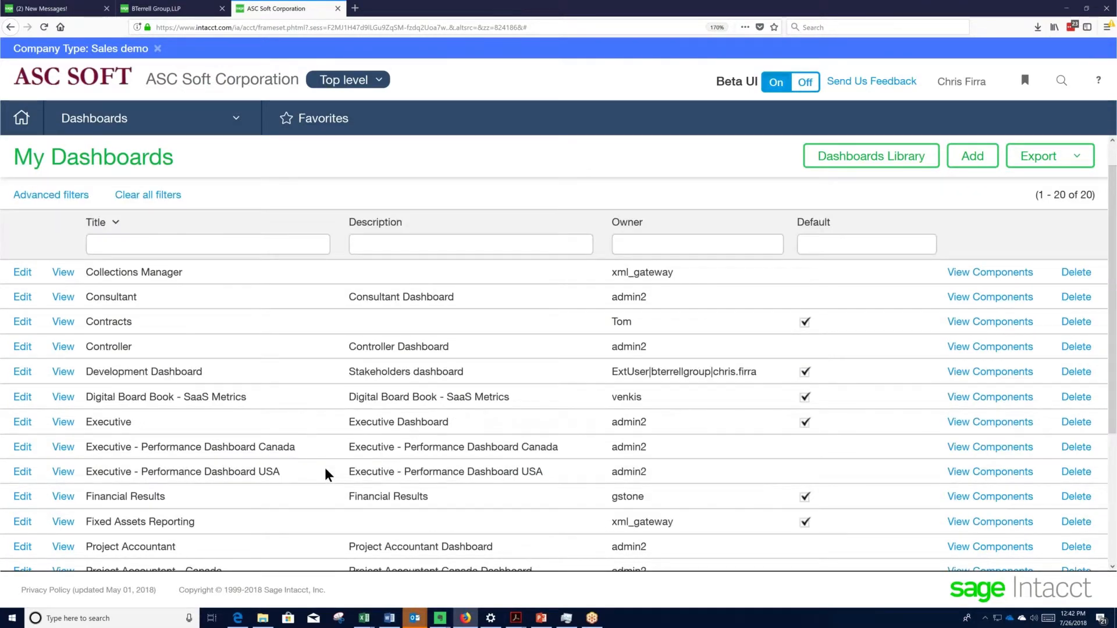
left_click(185, 246)
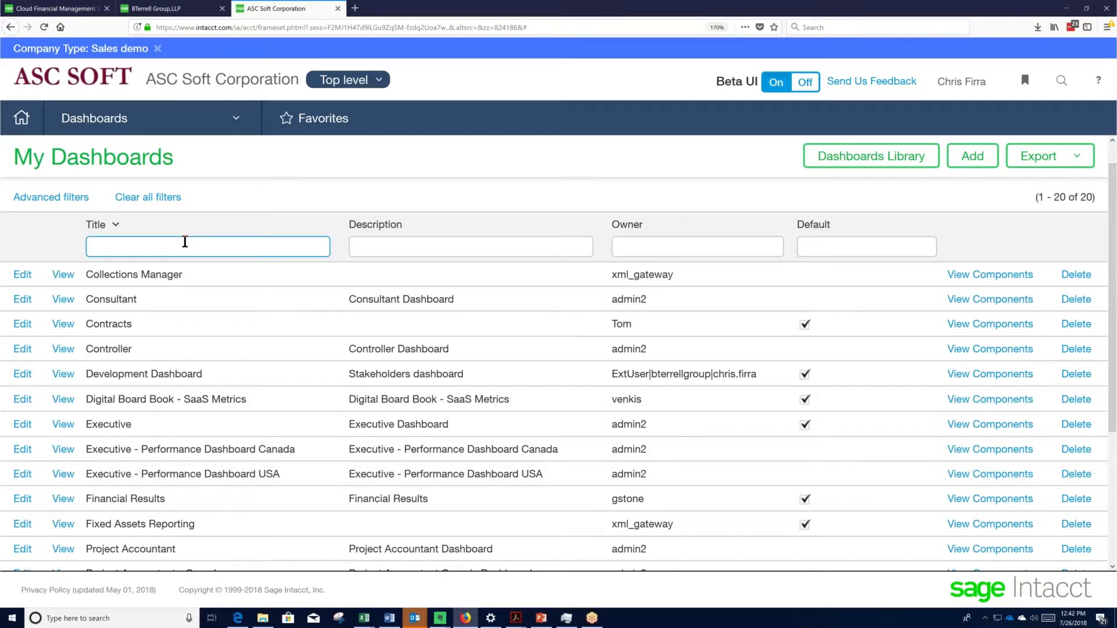
type("Revenue")
key("Return")
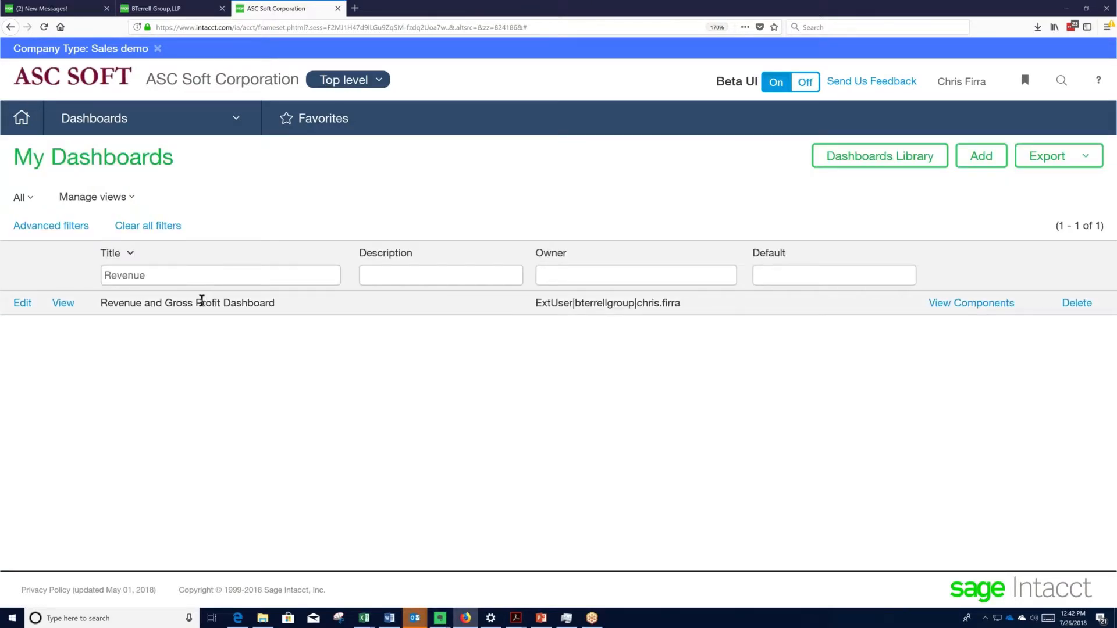
left_click(960, 307)
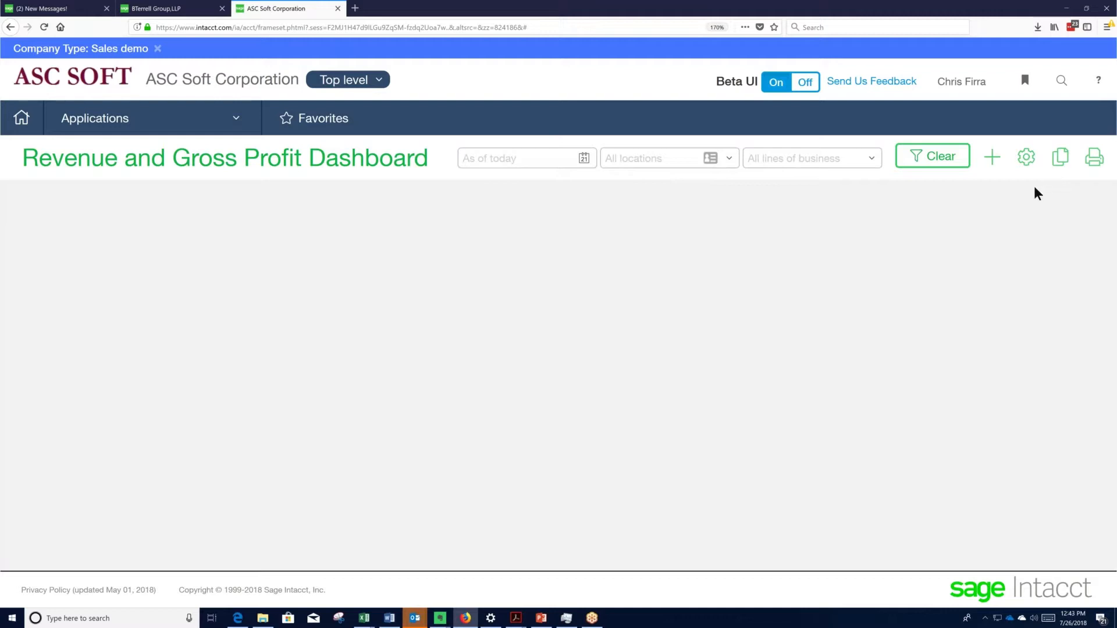
Step: Add a Report component of type Financial report to the dashboard, using Financials -- Revenue Top 5 Customers, and save it
left_click(992, 162)
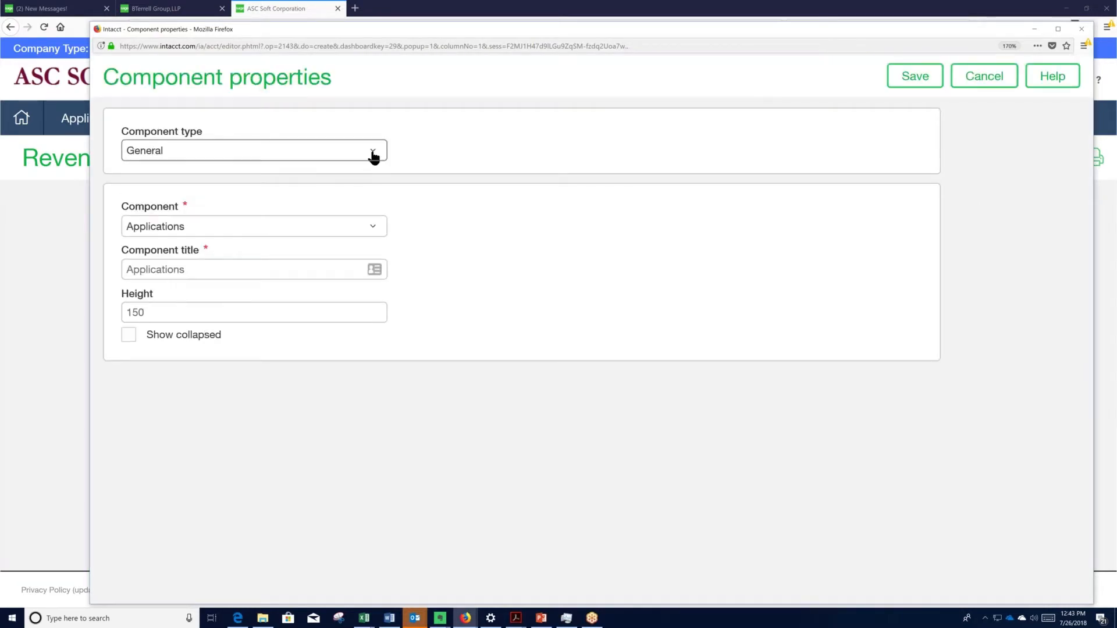
left_click(373, 156)
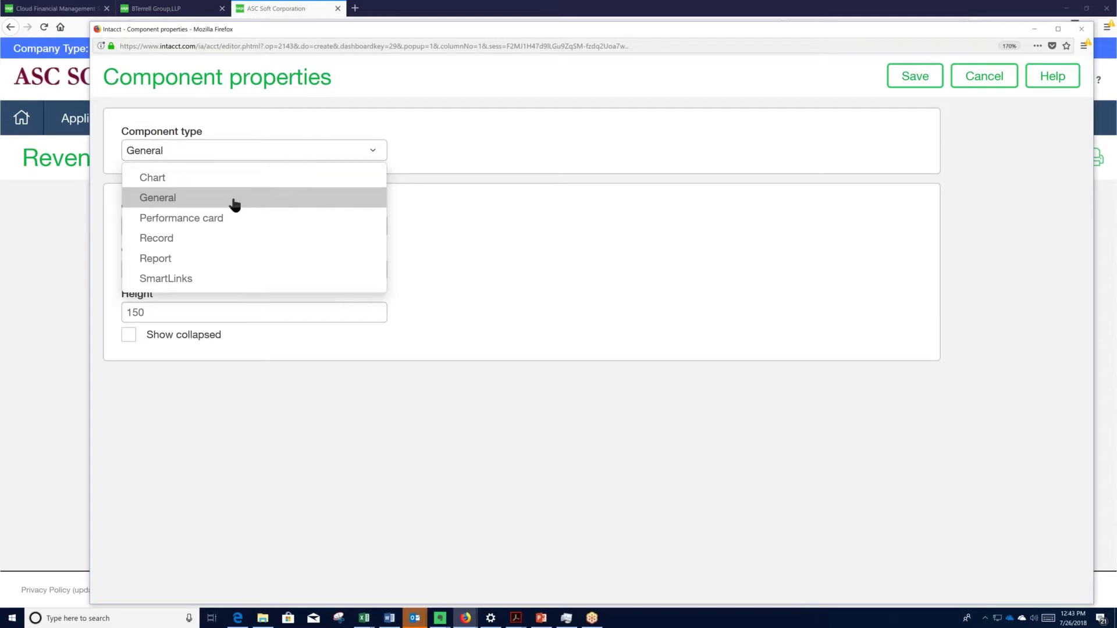
left_click(190, 265)
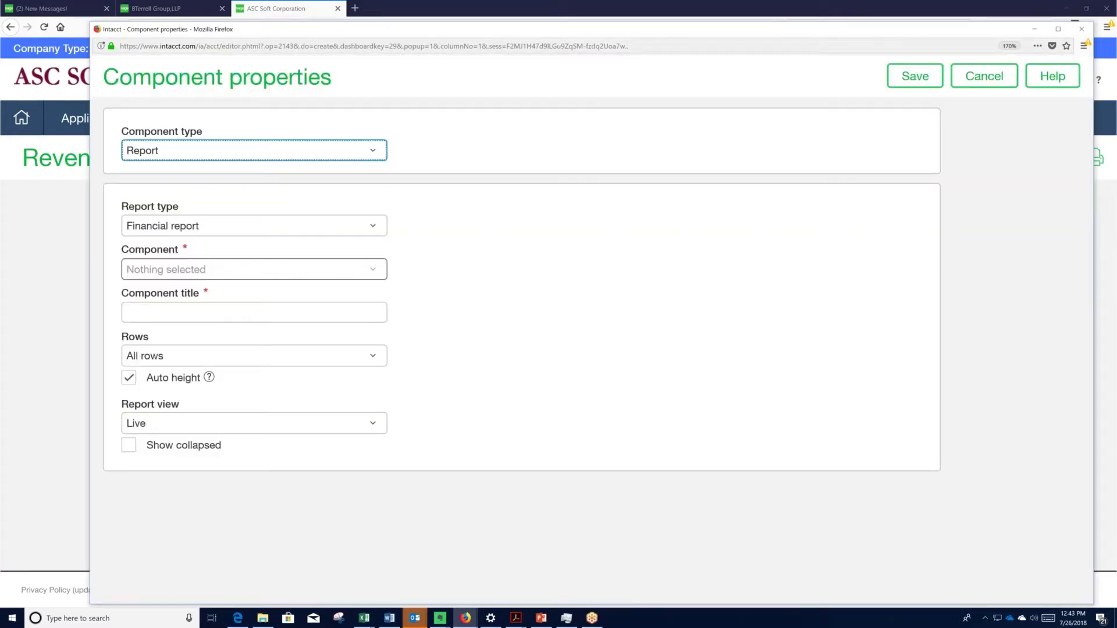
left_click(375, 231)
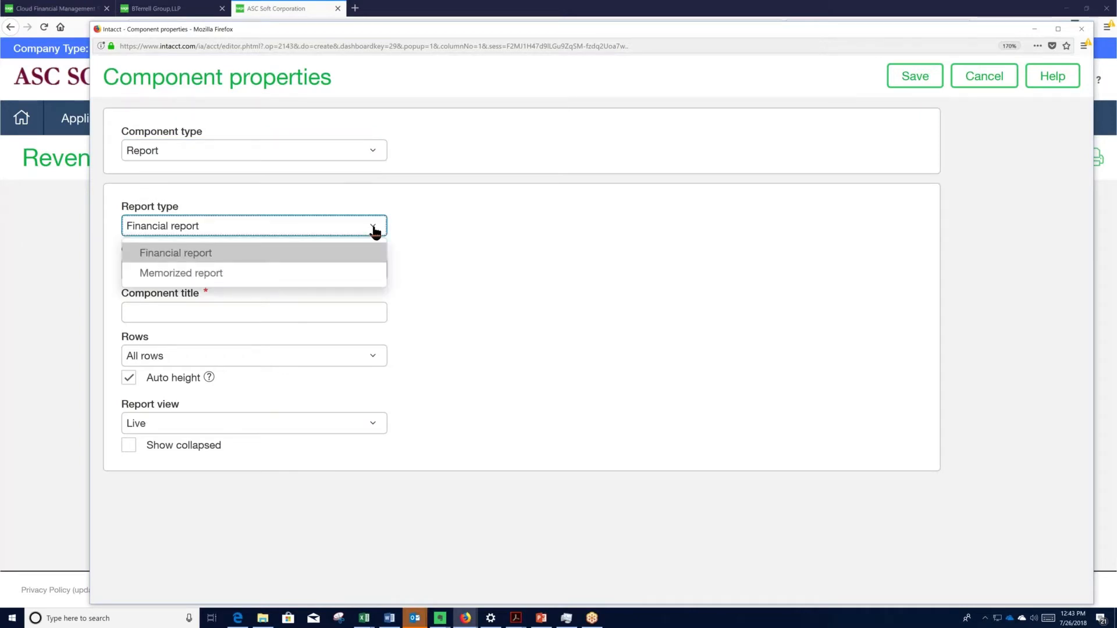
left_click(186, 248)
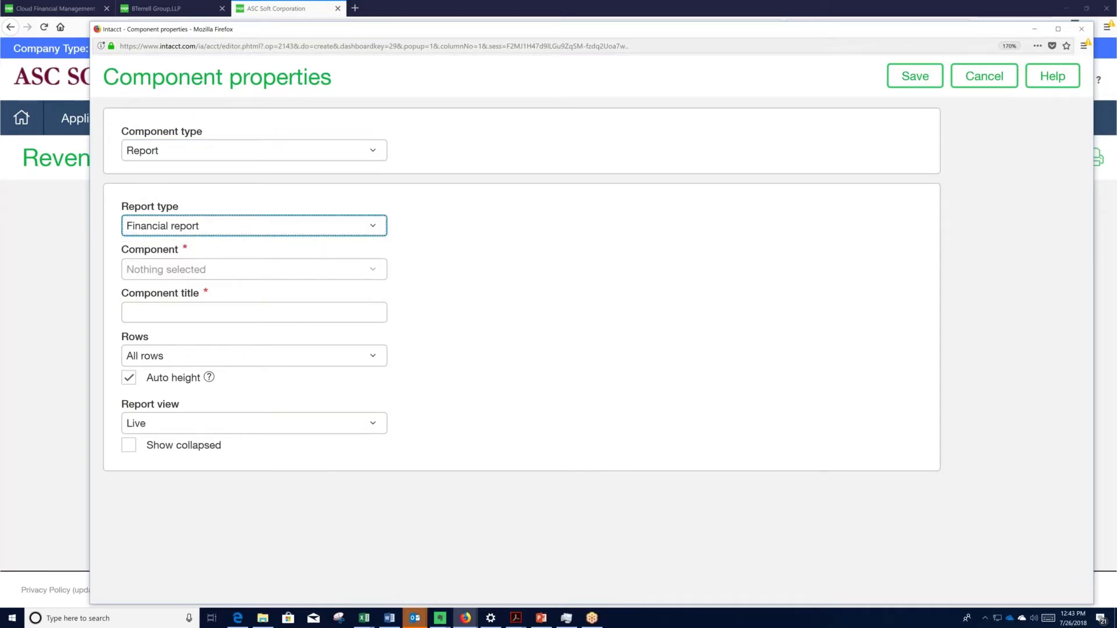
left_click(351, 276)
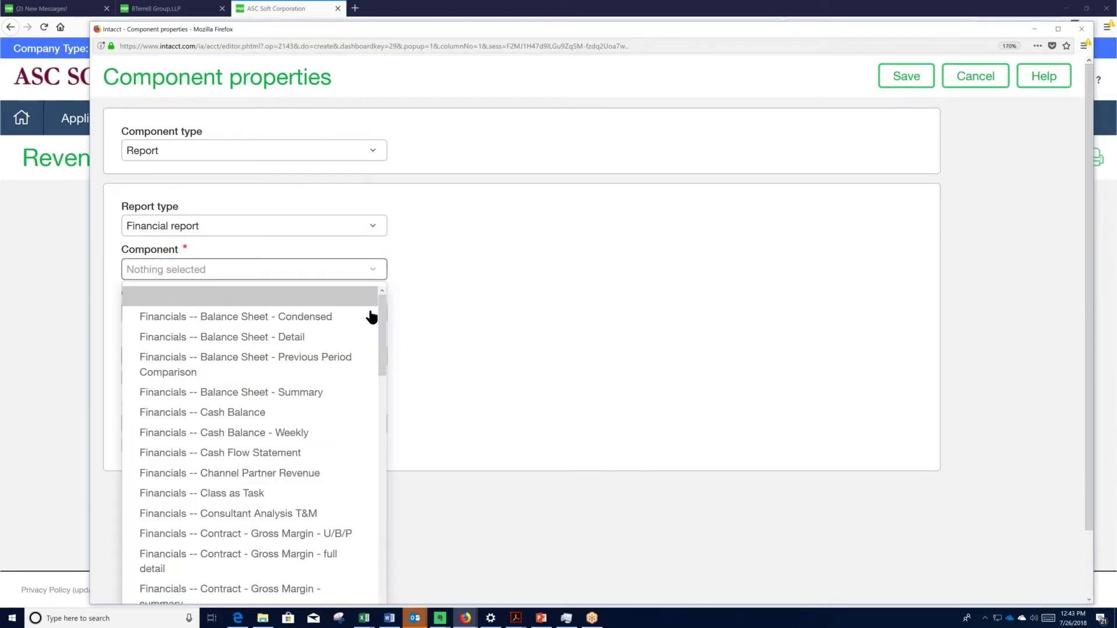
scroll(376, 343, "down", 2)
left_click_drag(375, 352, 382, 582)
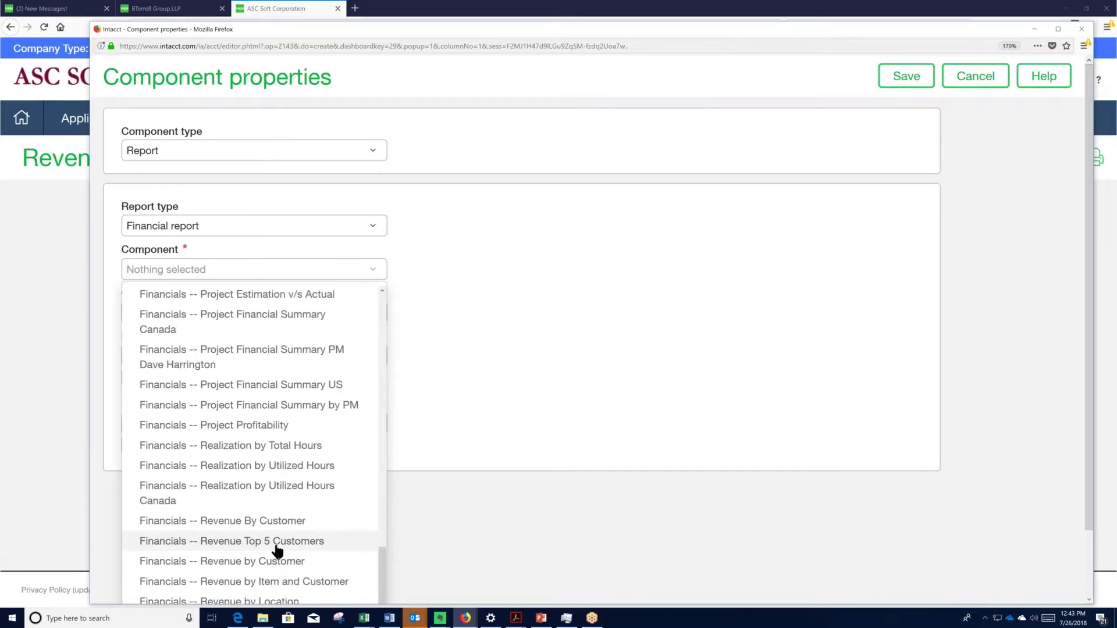
left_click(276, 544)
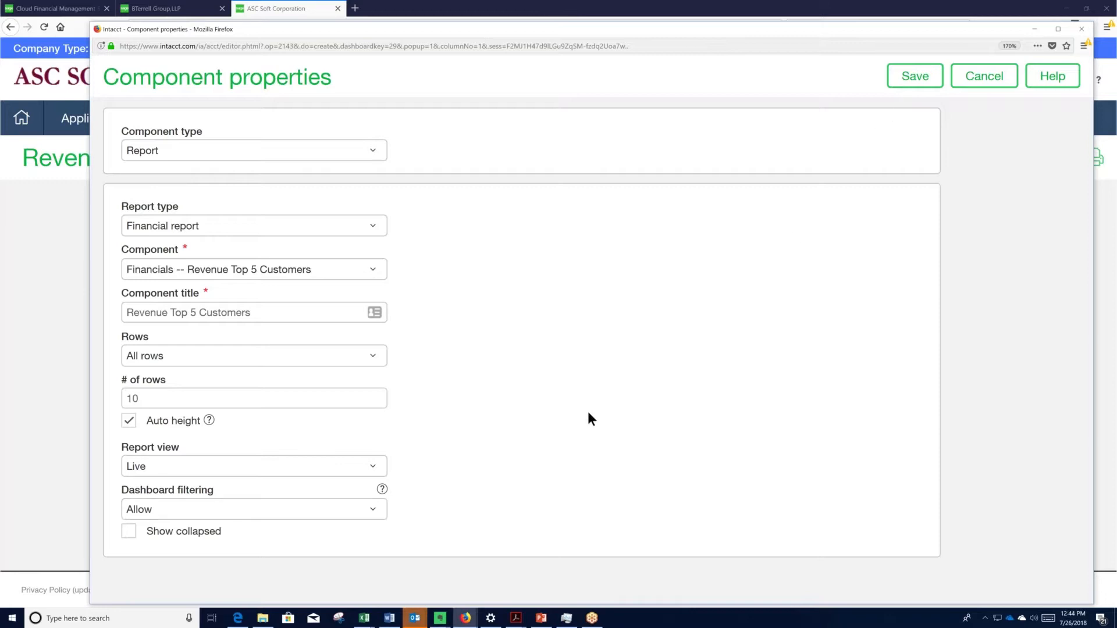
left_click(915, 75)
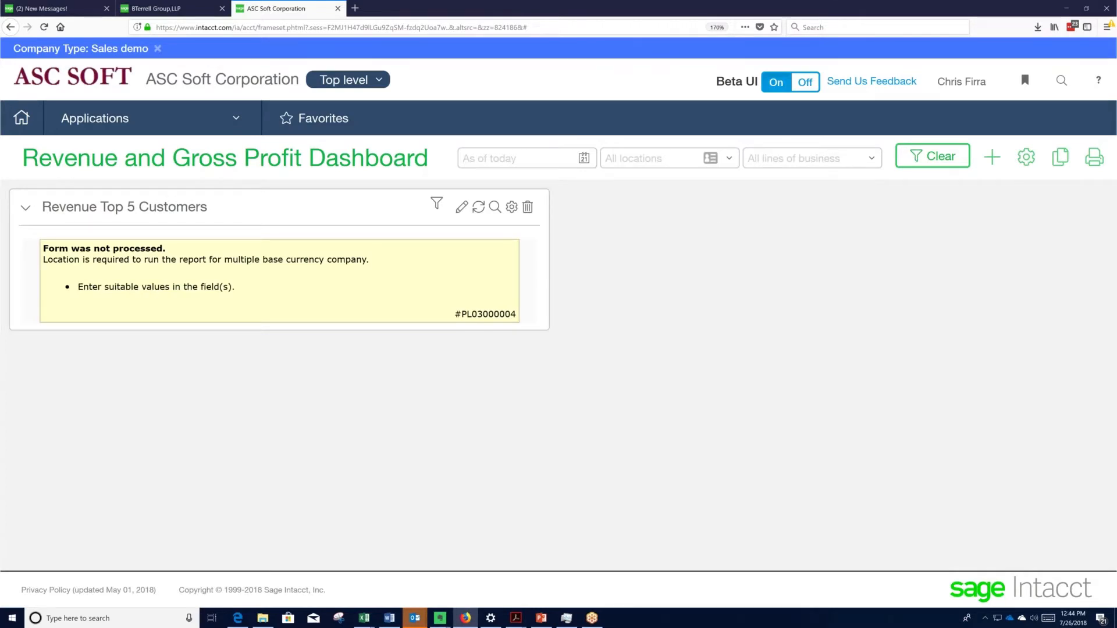
Step: Filter the dashboard by location 100--ASC USA and apply the filter
left_click(662, 158)
type("100--ASC USA")
key("Tab")
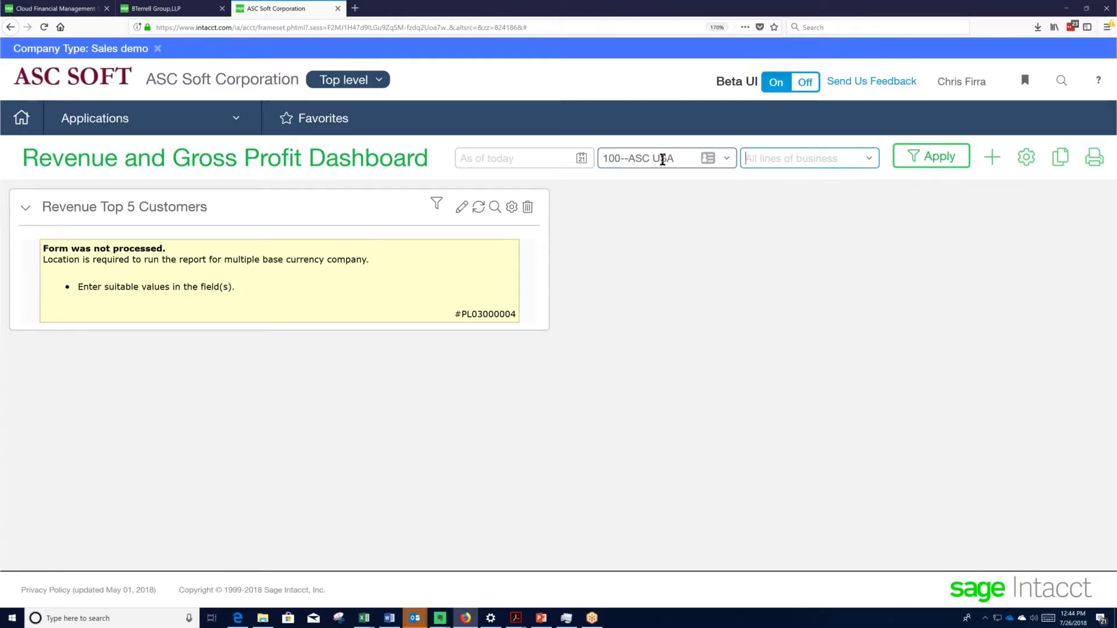
left_click(912, 162)
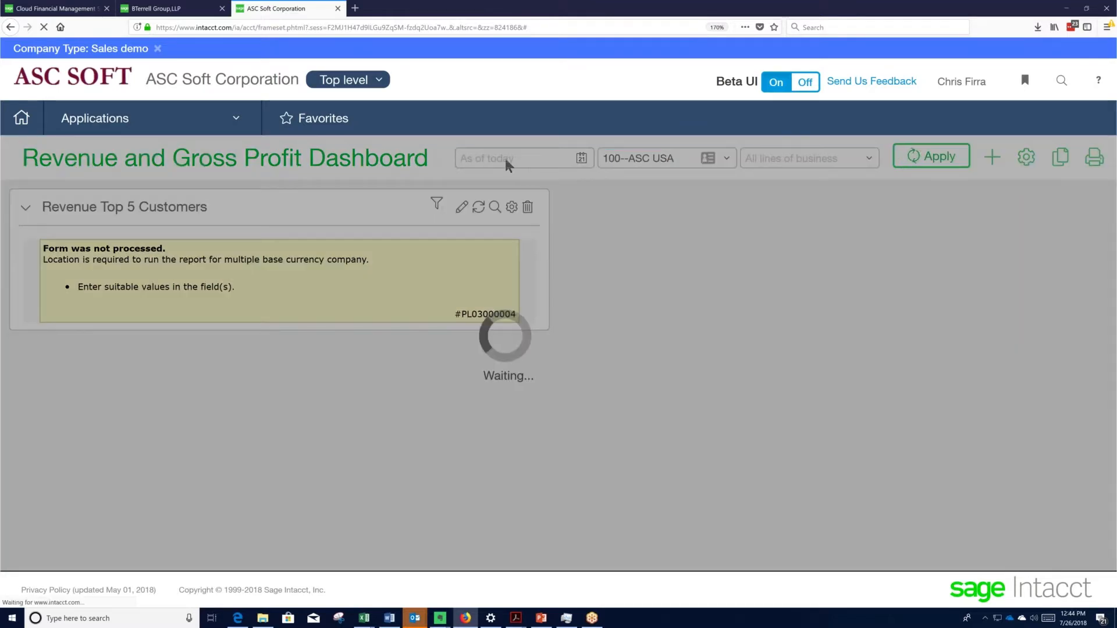
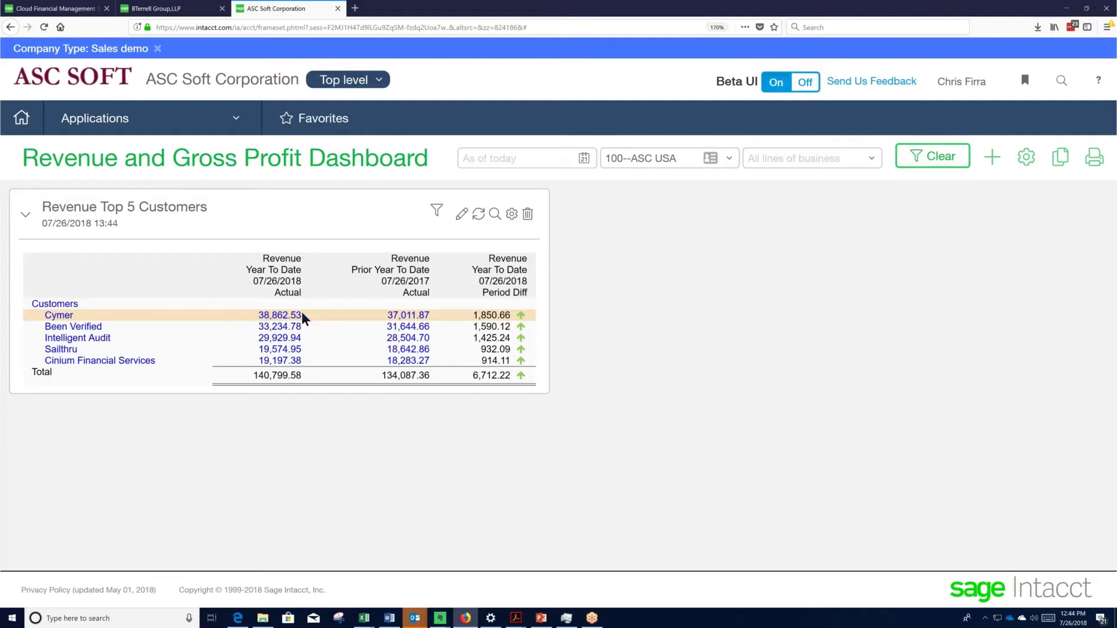
Step: Add a Report component of type Financial report to the dashboard, using Financials -- Revenue by Location, and save it
left_click(993, 162)
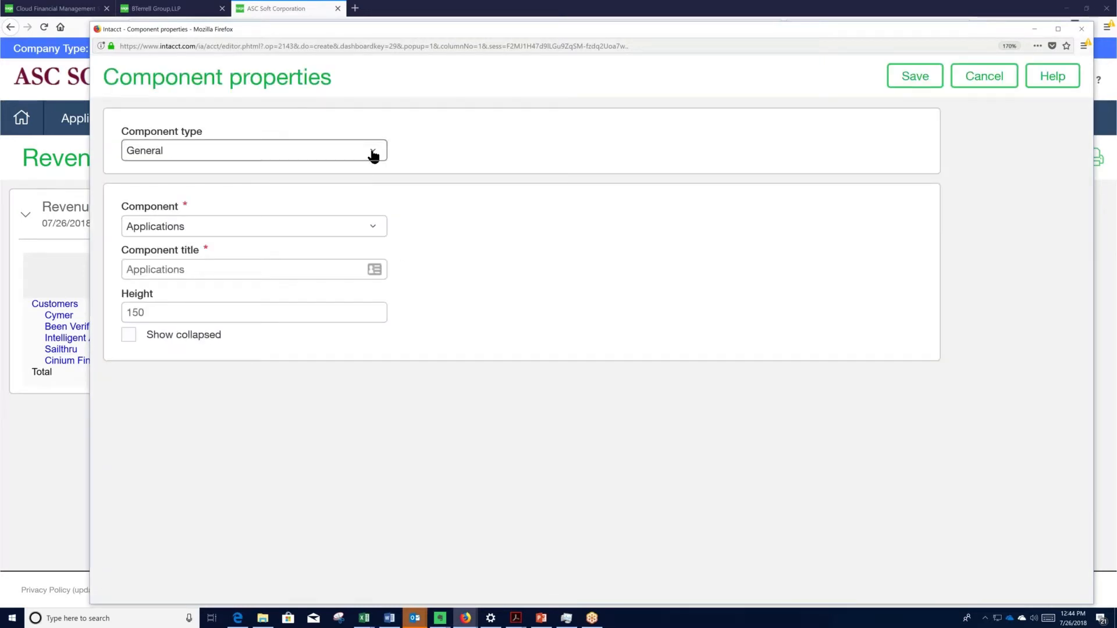
left_click(373, 154)
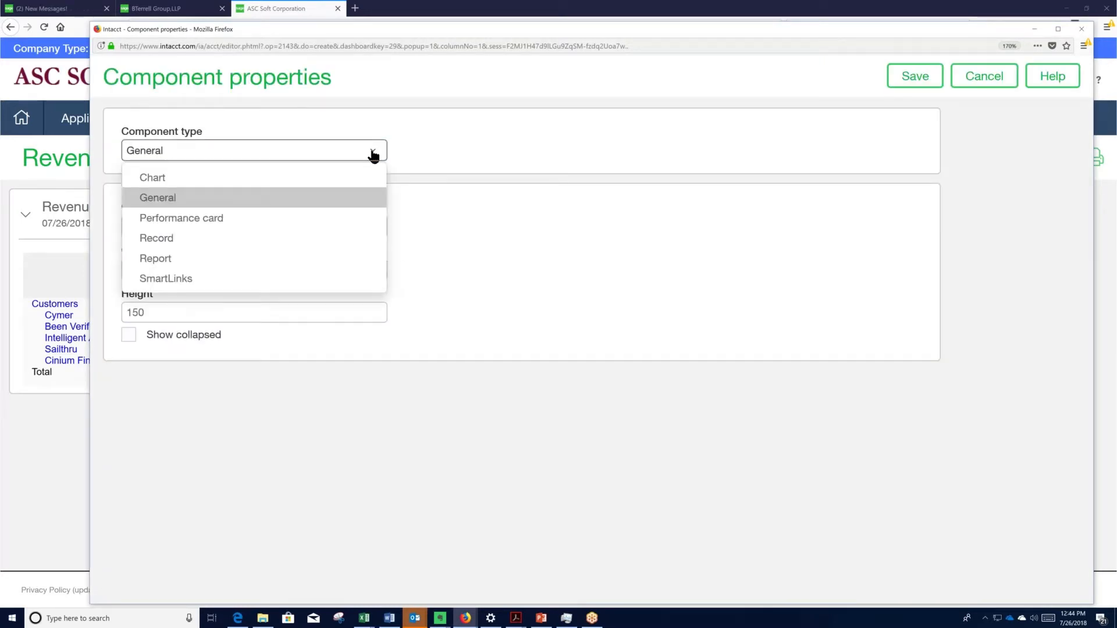
left_click(176, 262)
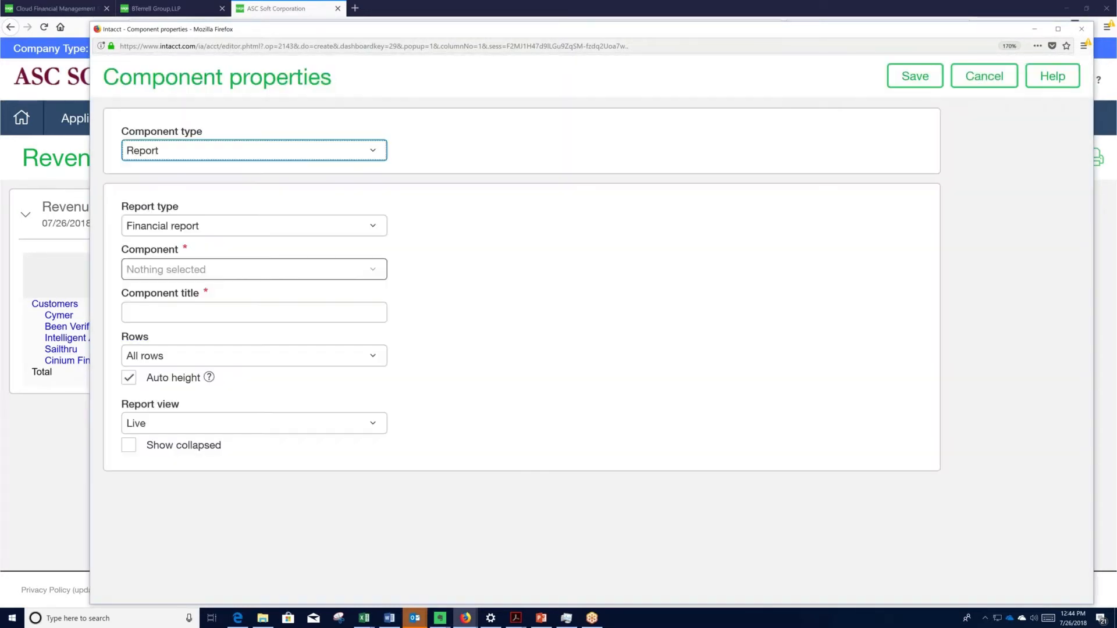
left_click(377, 274)
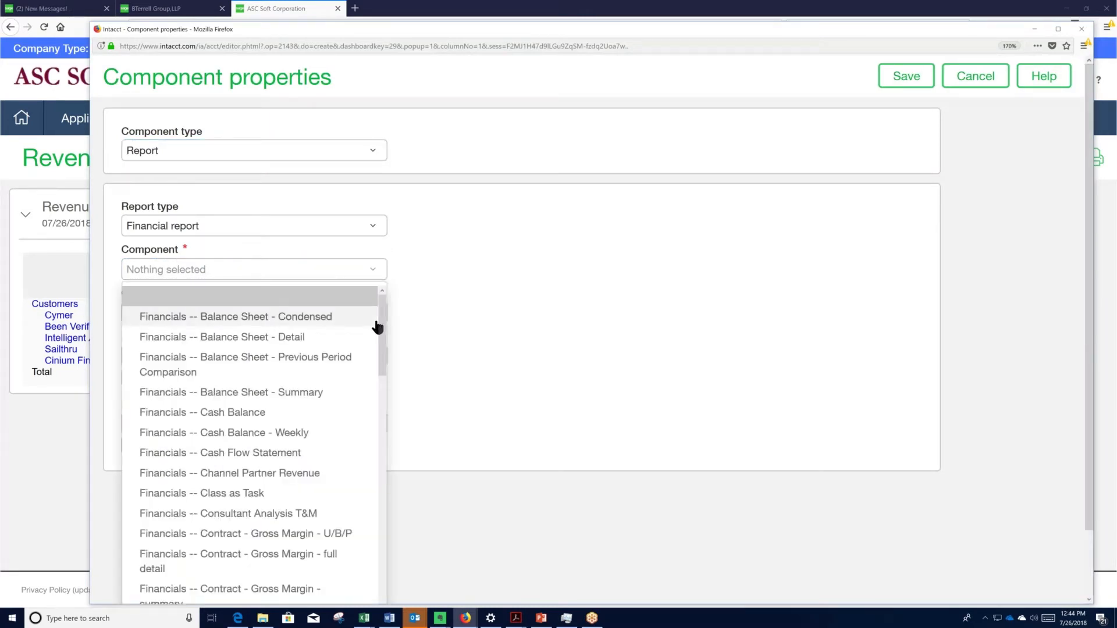
left_click_drag(381, 336, 400, 583)
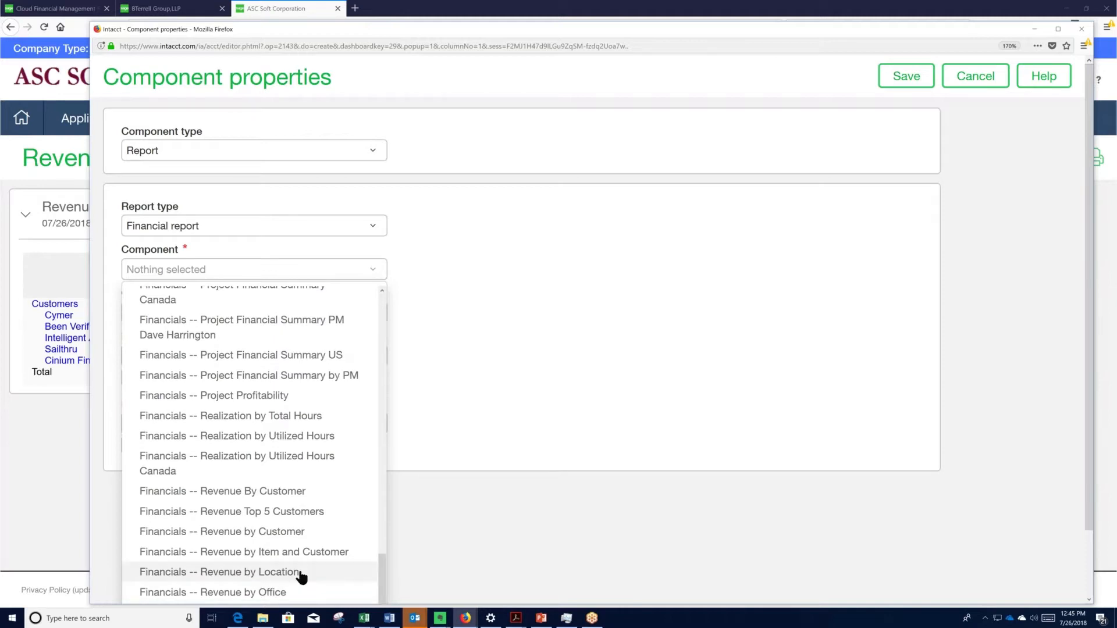
left_click(301, 573)
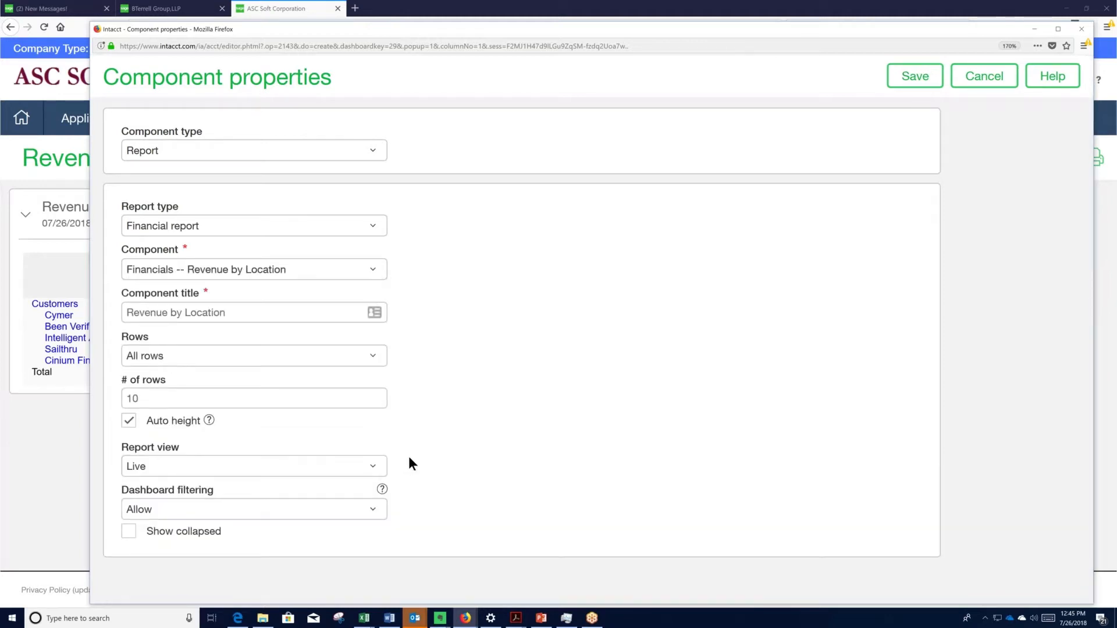
left_click(916, 78)
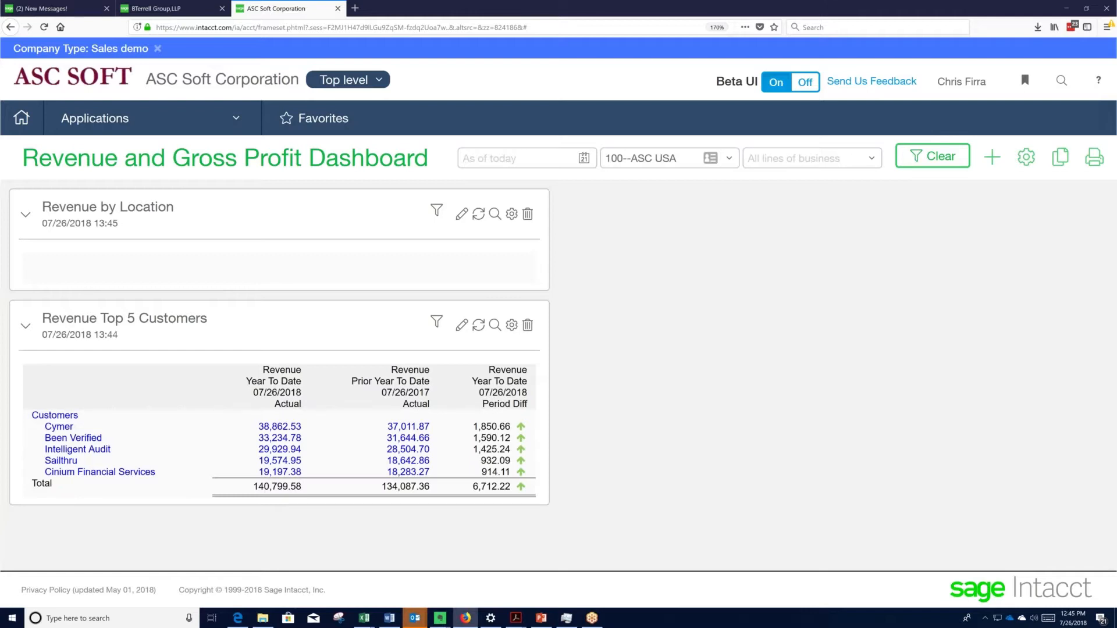
Step: Refresh the Revenue by Location component, set the dashboard's as-of date filter to 03/31/2013 and apply it
left_click(478, 214)
left_click(537, 162)
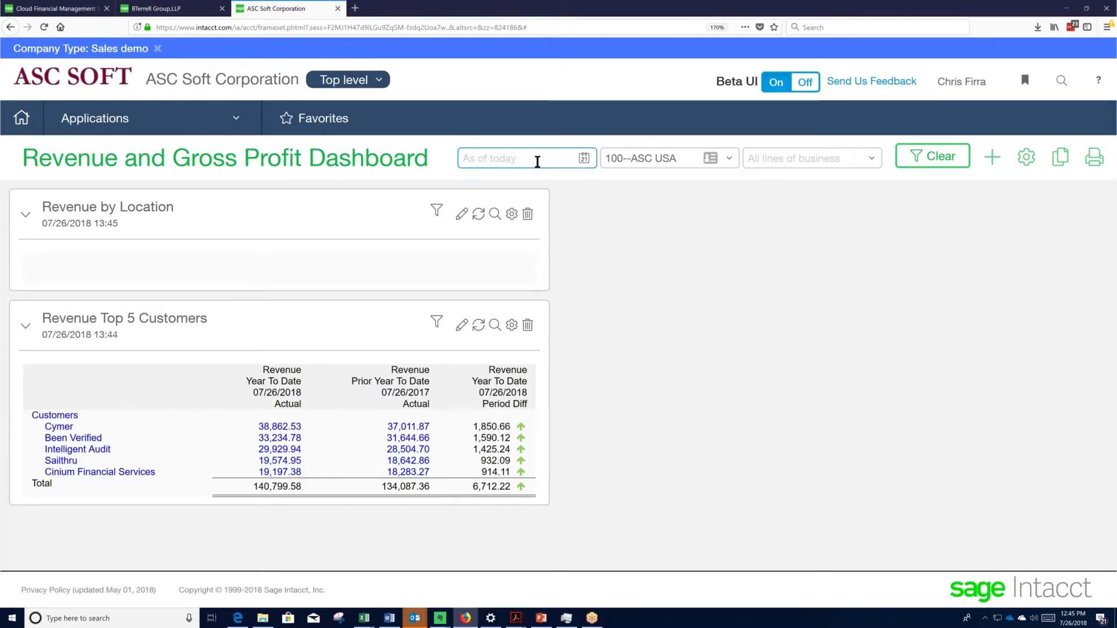
type("03/31/201")
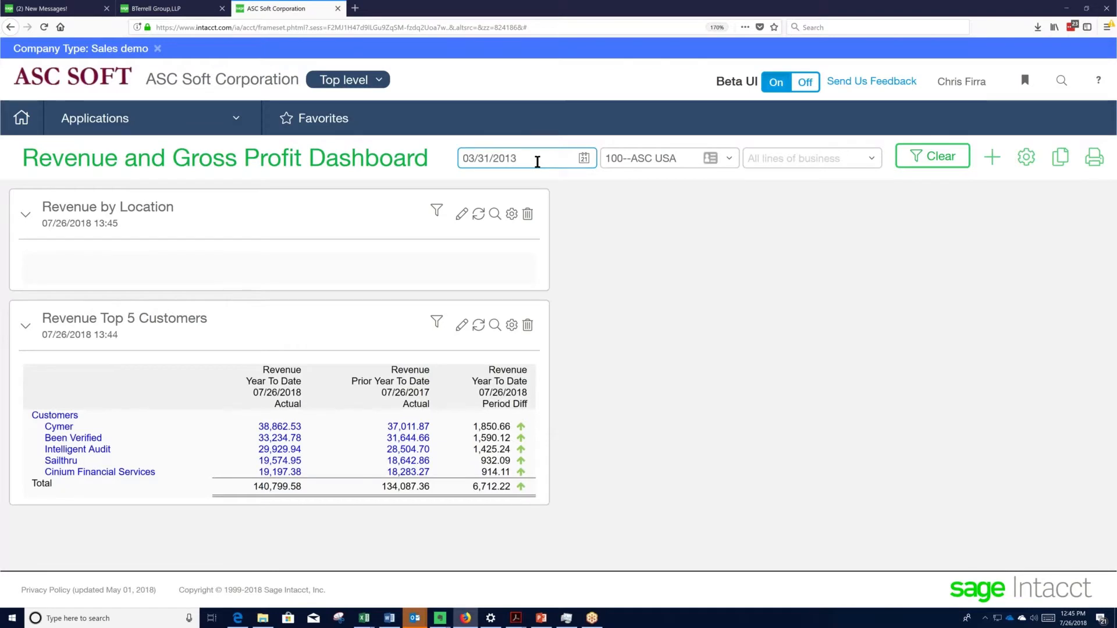
type("3")
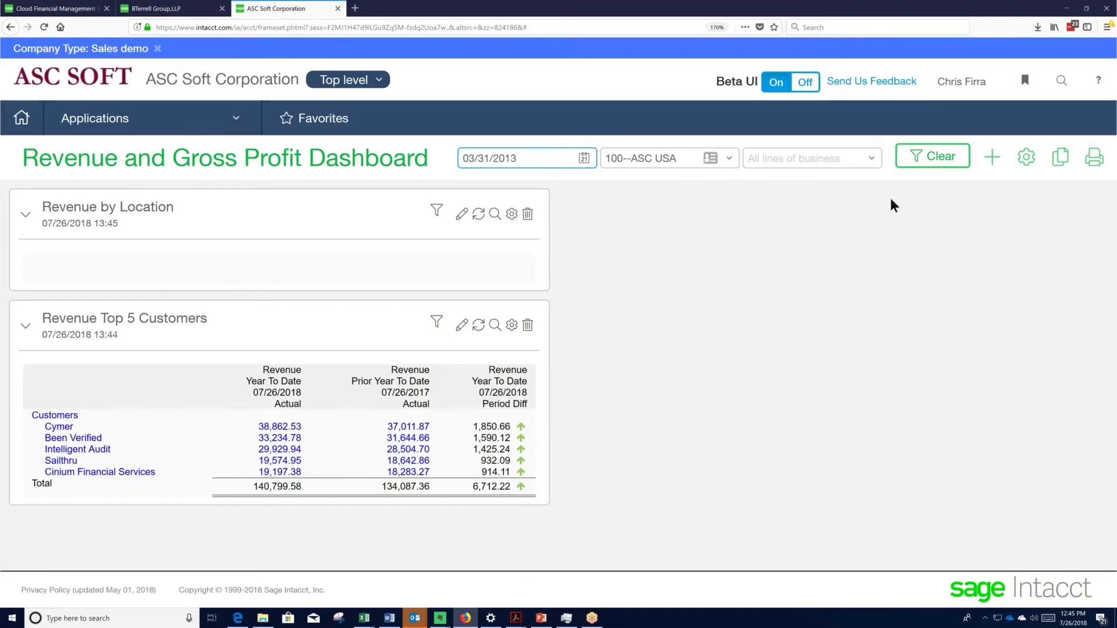
key("Tab")
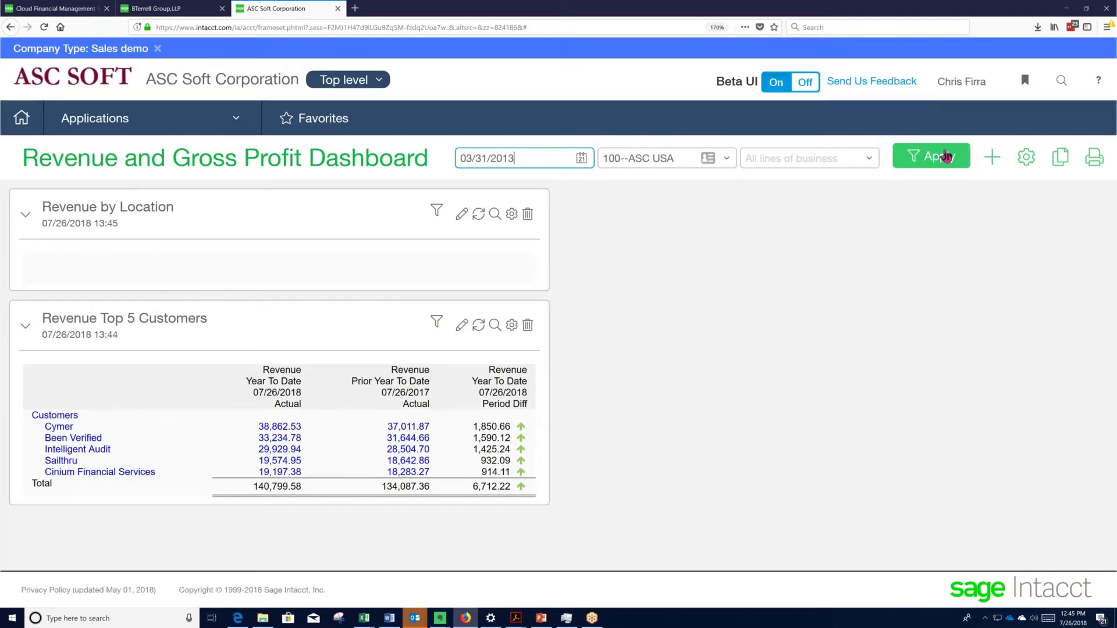
left_click(931, 156)
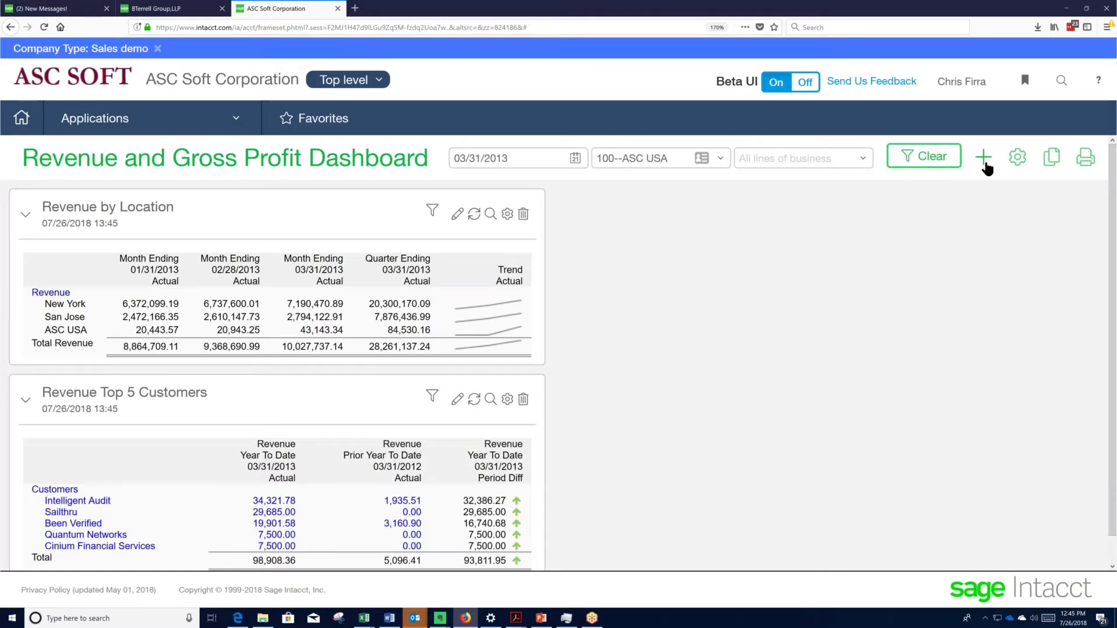
Step: Add a Financial report component using Financials -- Gross Profit by Location, save it and move it into the second column beside Revenue by Location
left_click(984, 164)
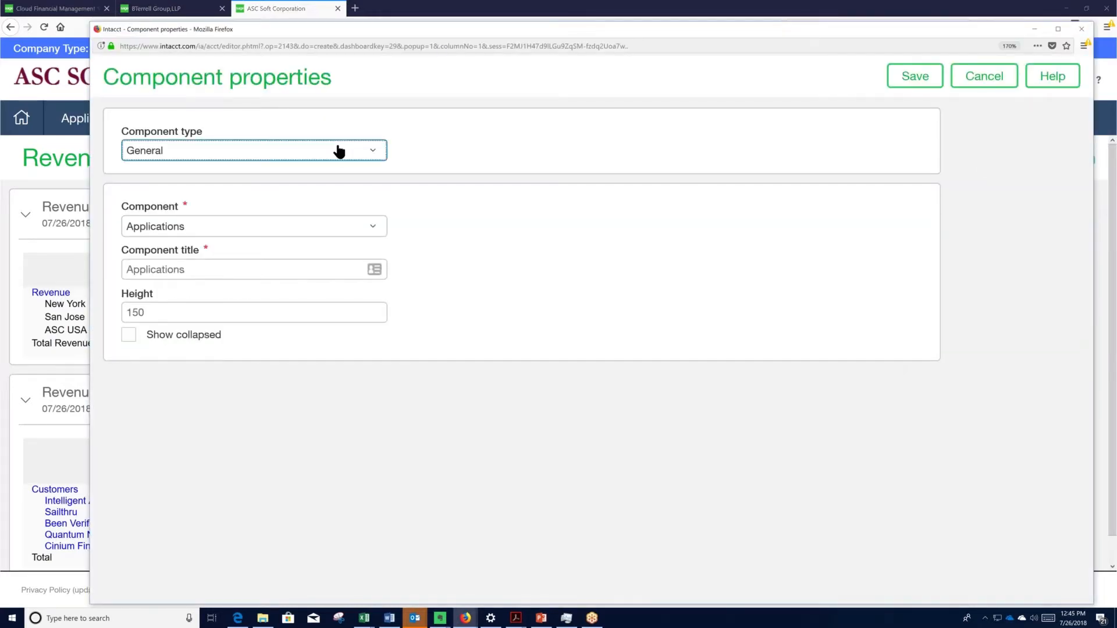
left_click(339, 151)
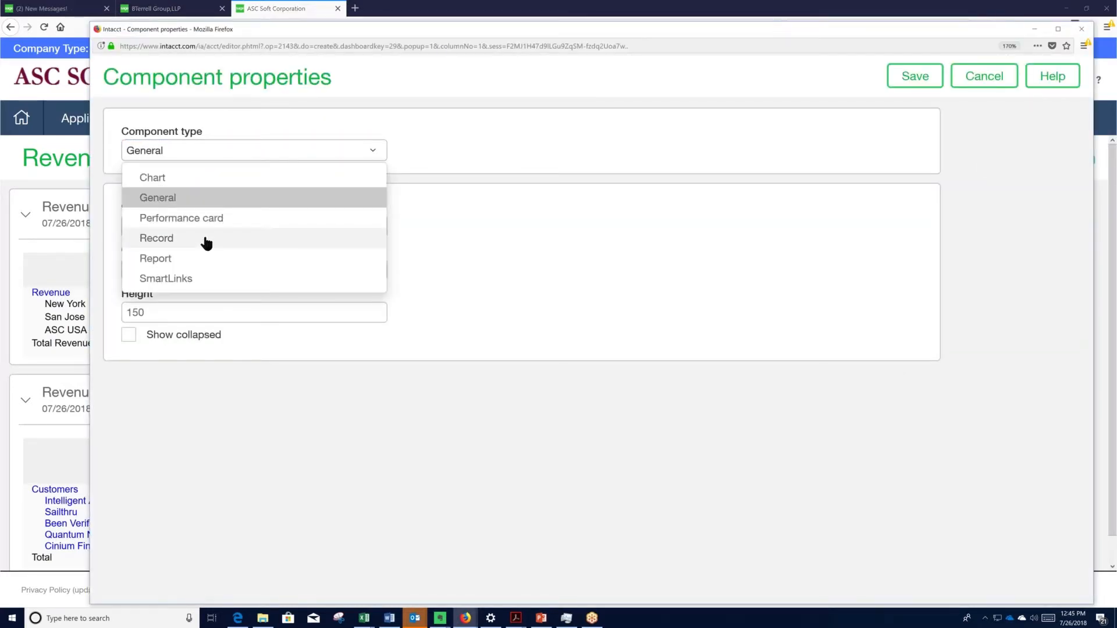
left_click(206, 244)
left_click(369, 155)
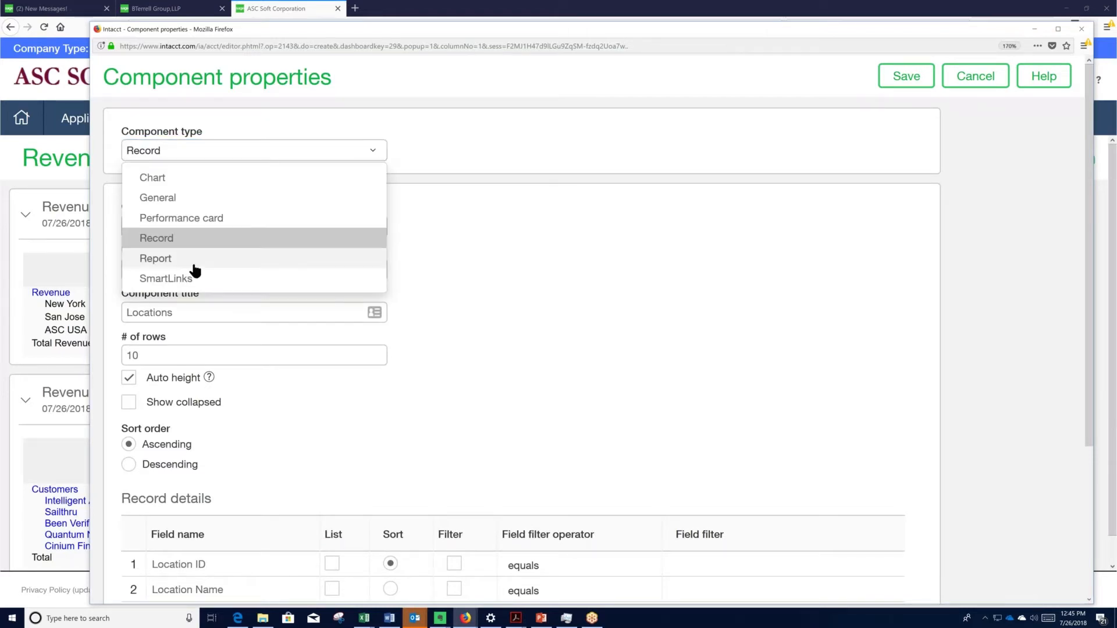
left_click(194, 262)
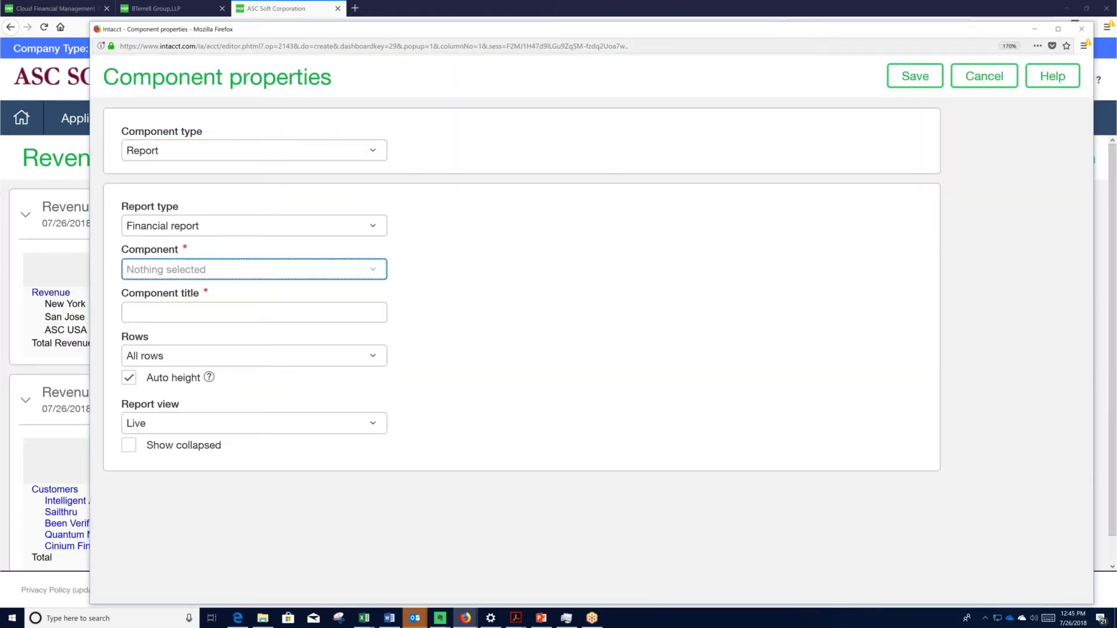
left_click(254, 270)
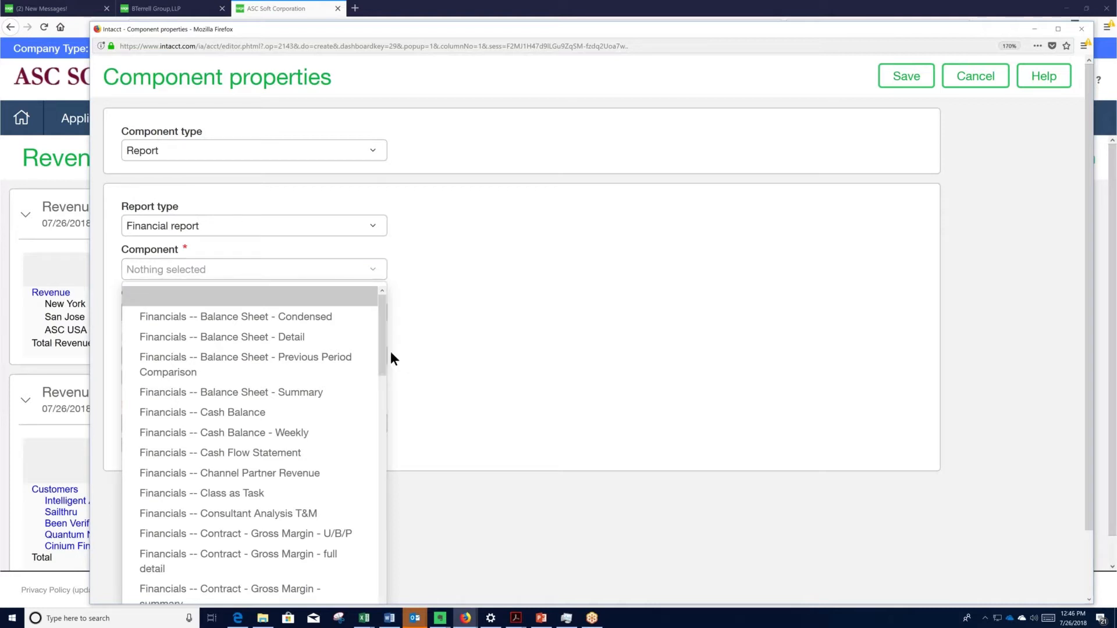
scroll(383, 367, "down", 1)
scroll(384, 389, "down", 8)
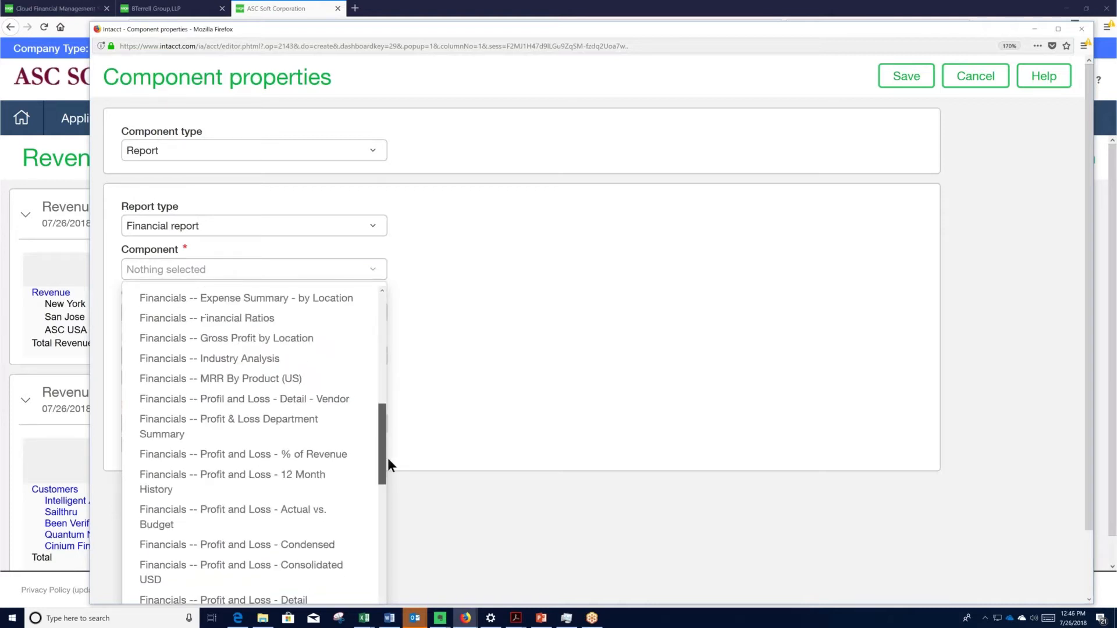
left_click(293, 344)
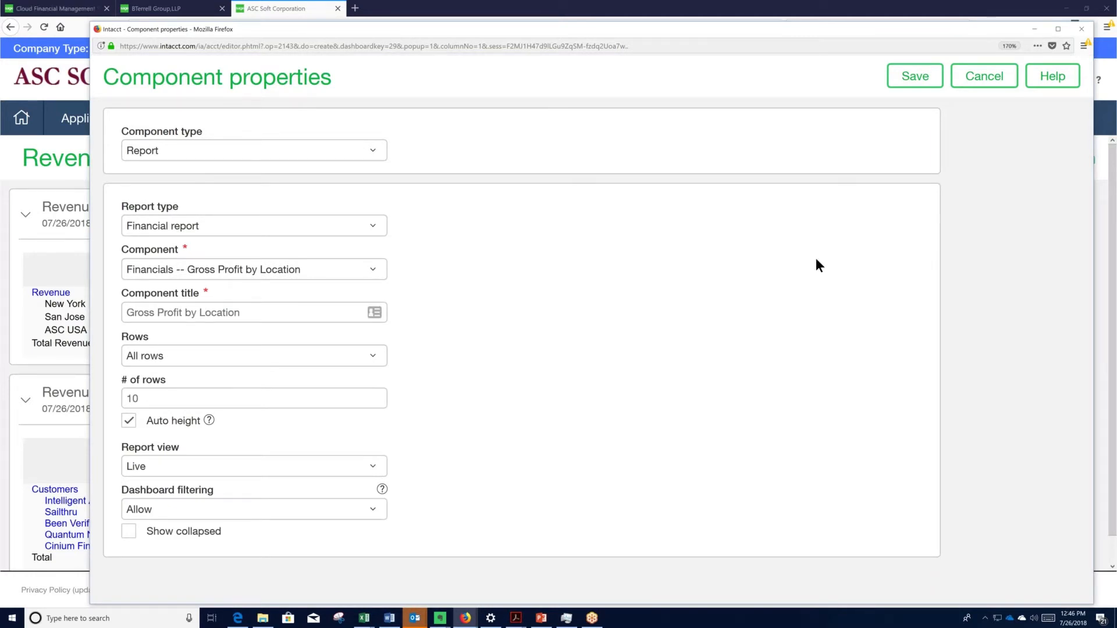
left_click(914, 76)
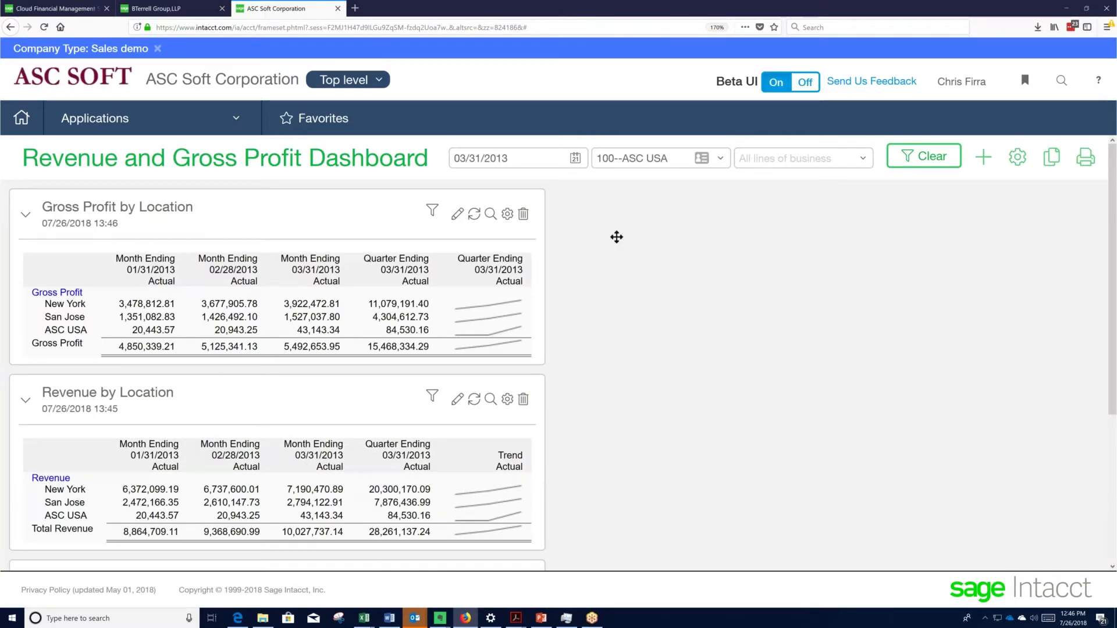
left_click_drag(617, 236, 741, 304)
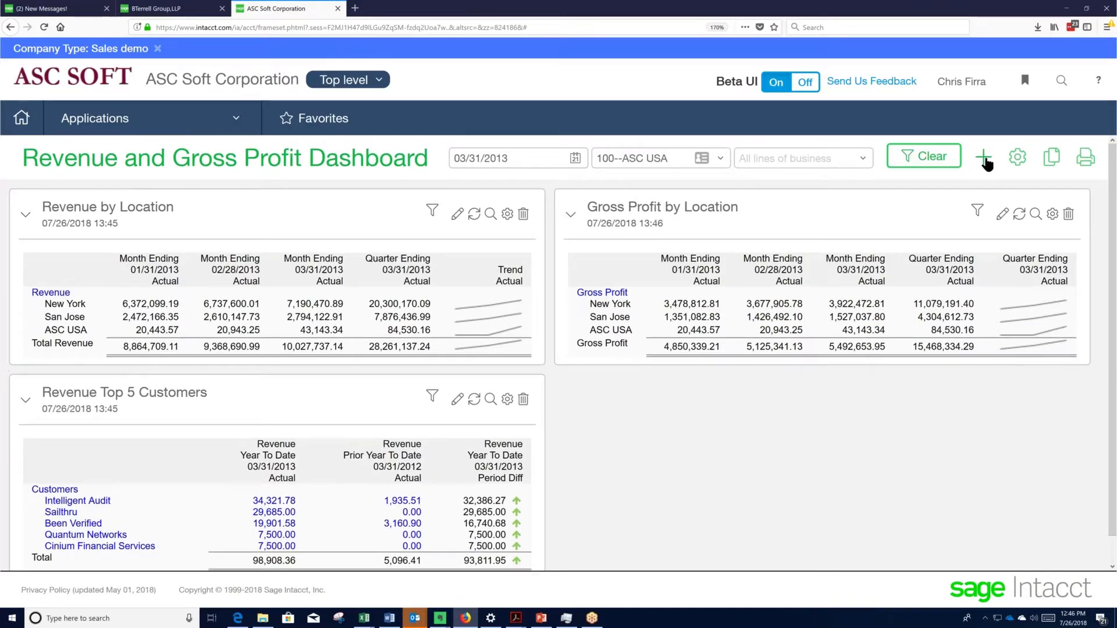
Step: Add a Chart component of type Financial chart, using Financials -- Revenue Trend by Line of Business, and save it
left_click(983, 158)
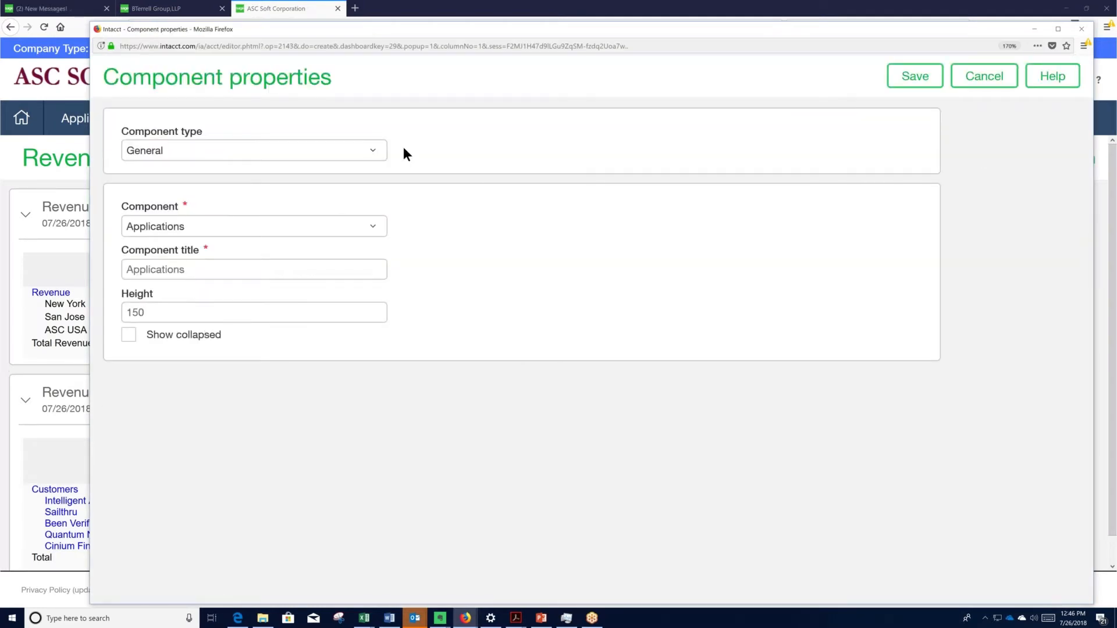
left_click(373, 153)
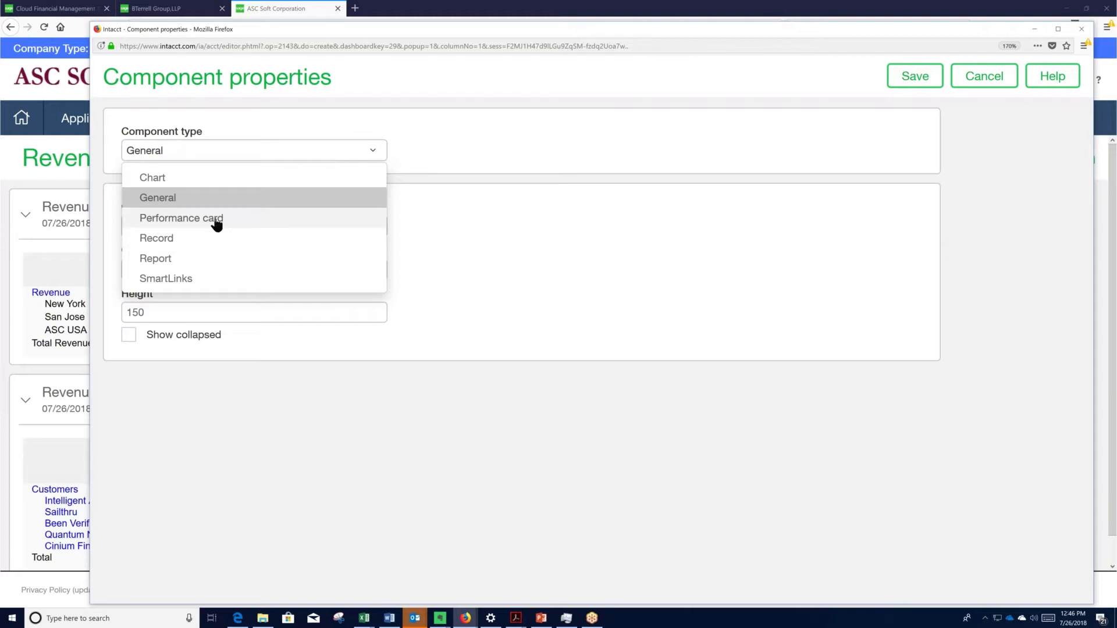
left_click(152, 178)
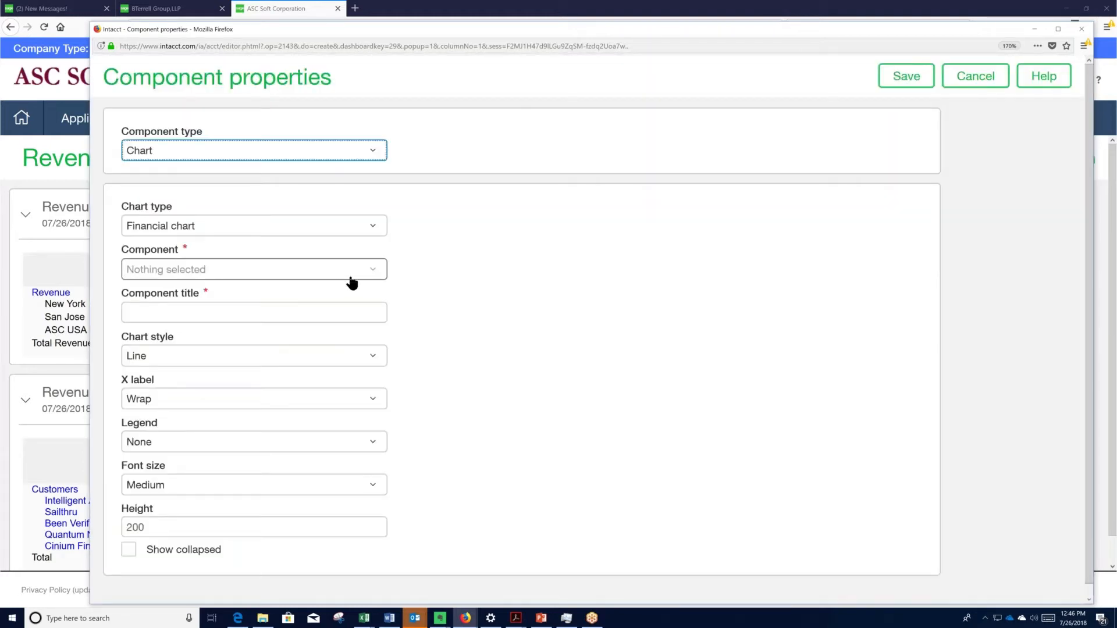
left_click(376, 271)
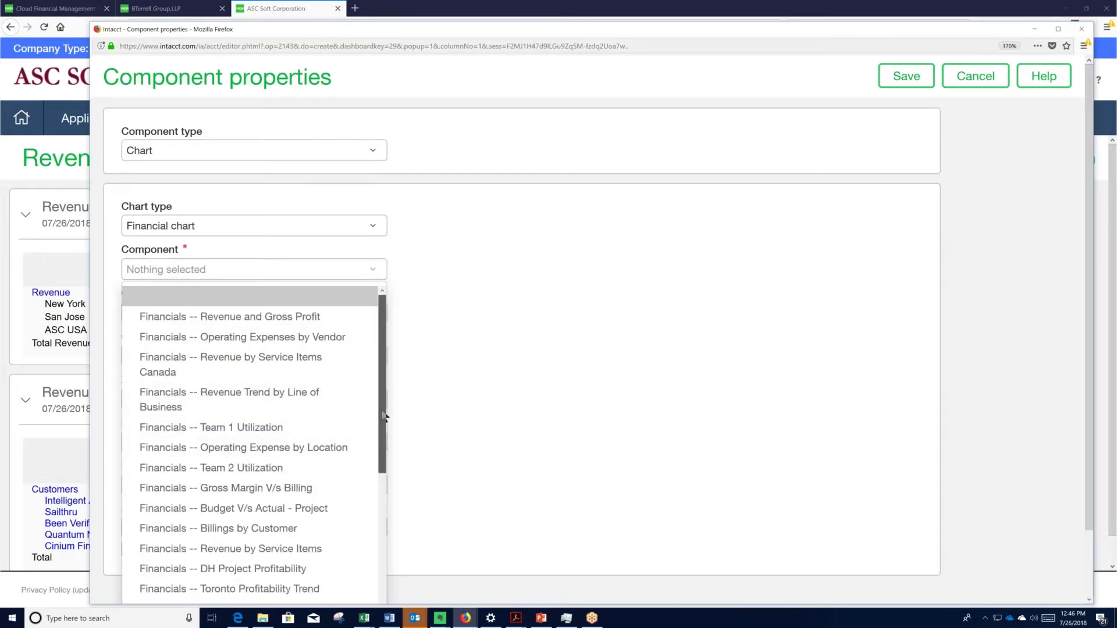
left_click_drag(382, 411, 382, 413)
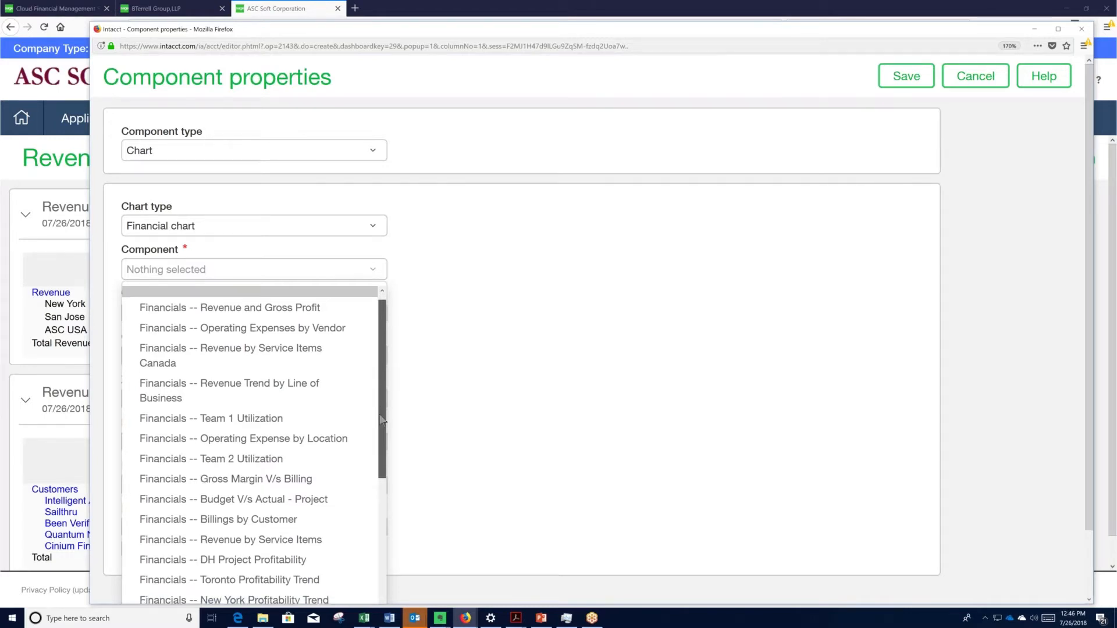
left_click_drag(383, 418, 284, 392)
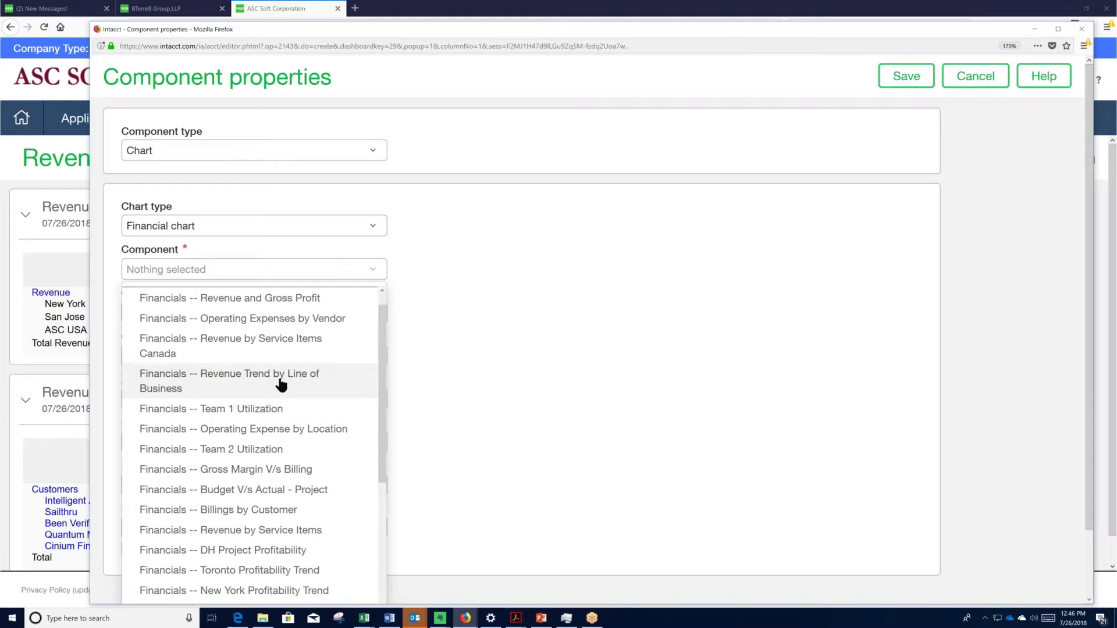
left_click(281, 384)
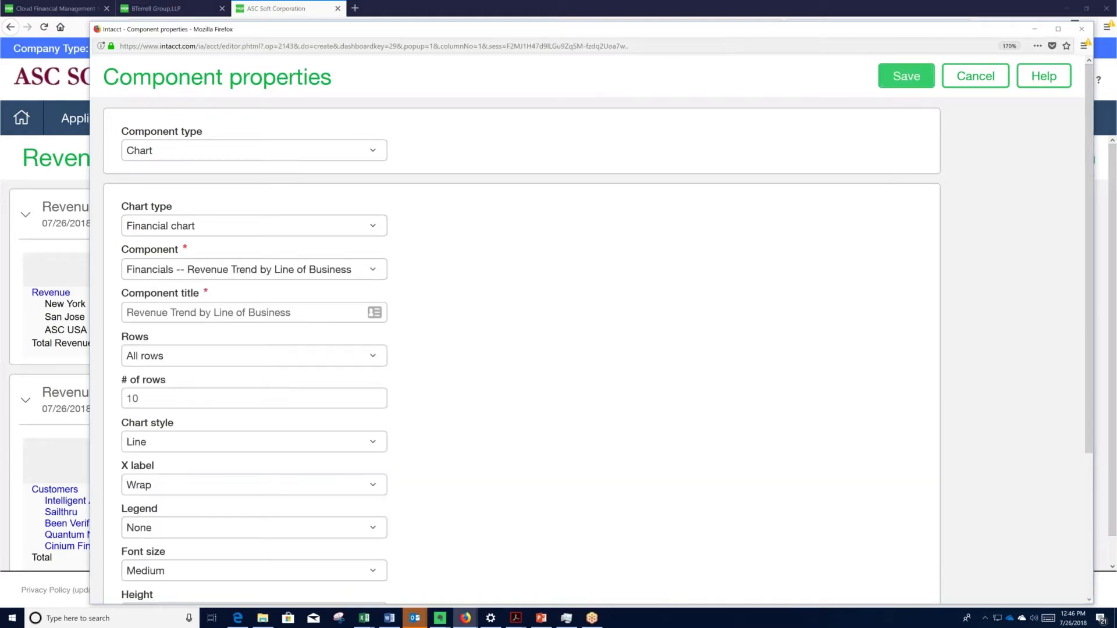
left_click(907, 76)
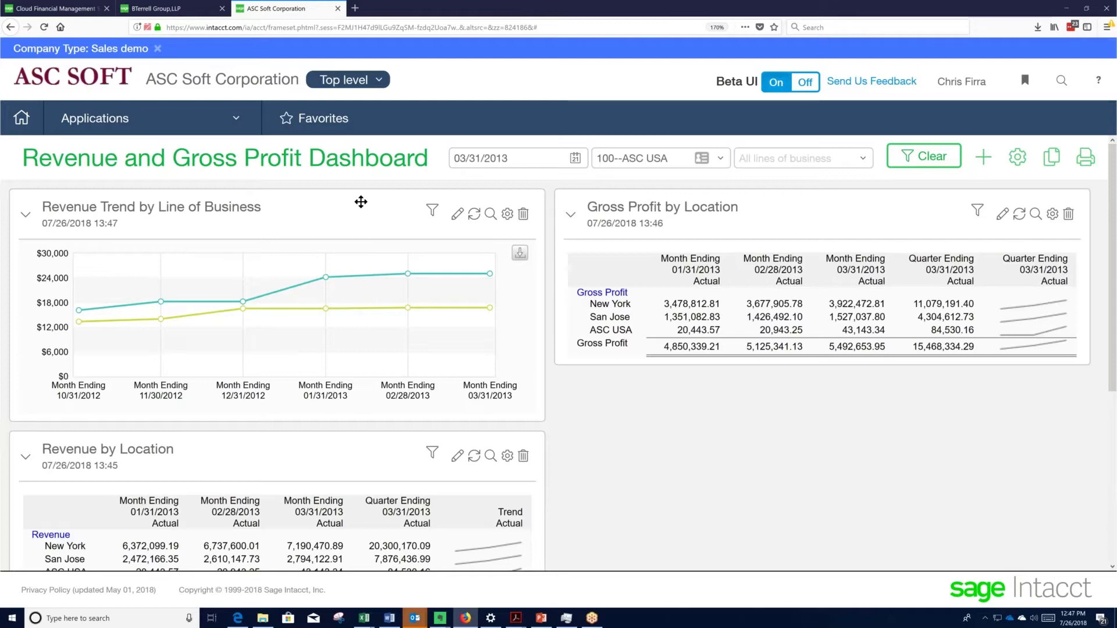
Step: Move the Revenue Trend by Line of Business chart into the second column, below Gross Profit by Location
left_click_drag(400, 224, 821, 326)
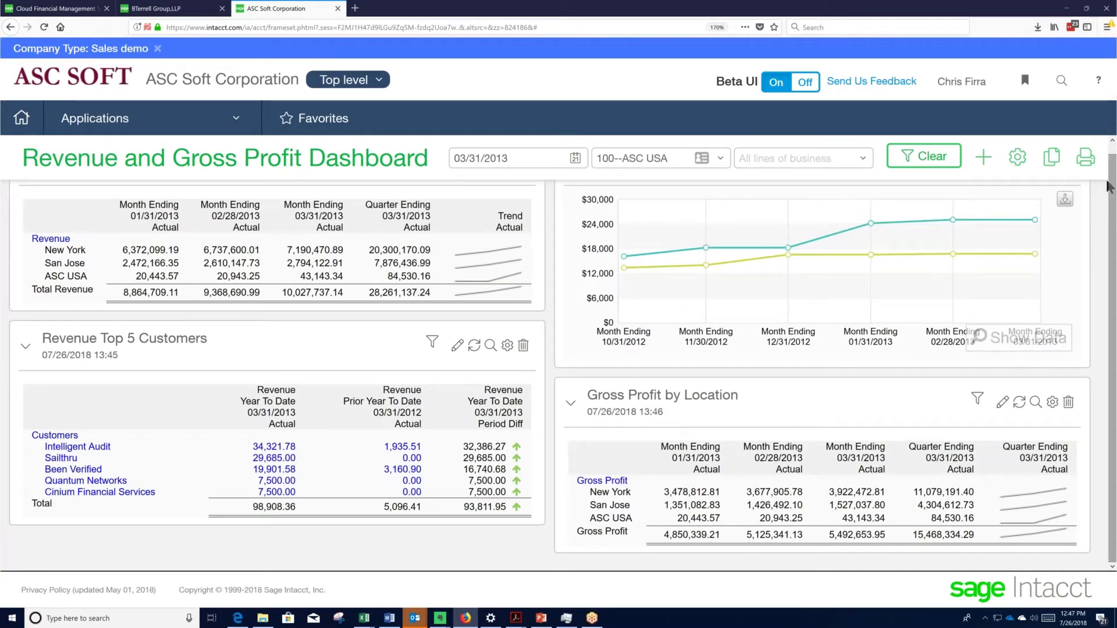
left_click_drag(1116, 165, 1115, 160)
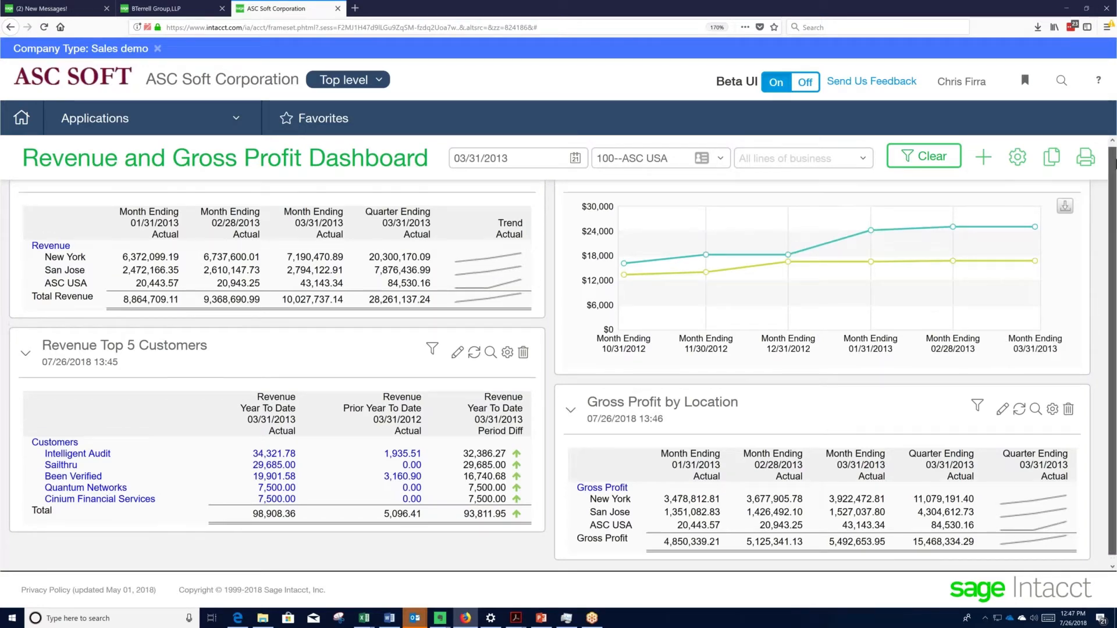
scroll(1115, 165, "up", 1)
left_click_drag(858, 204, 875, 431)
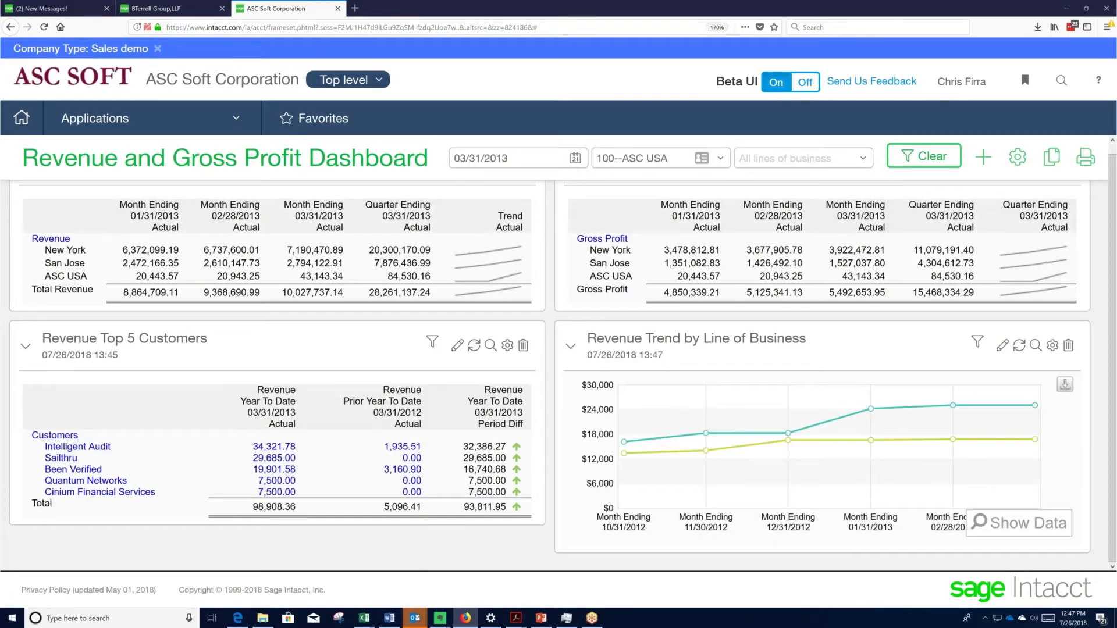
scroll(559, 358, "up", 2)
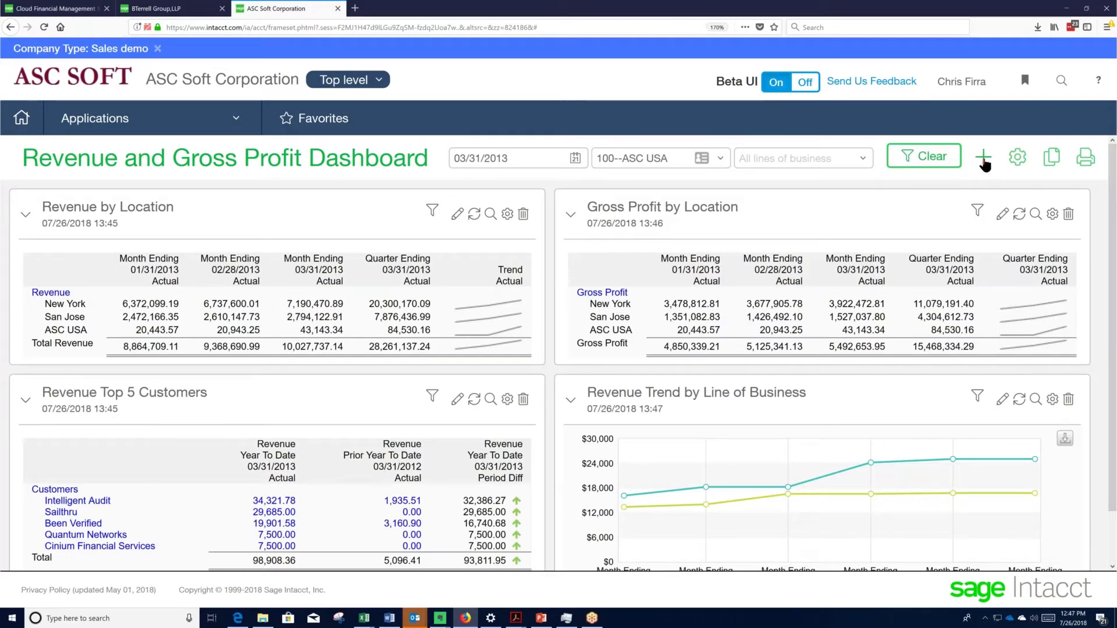
Step: Start a new dashboard component of type Performance card and title it "Revenue"
left_click(984, 165)
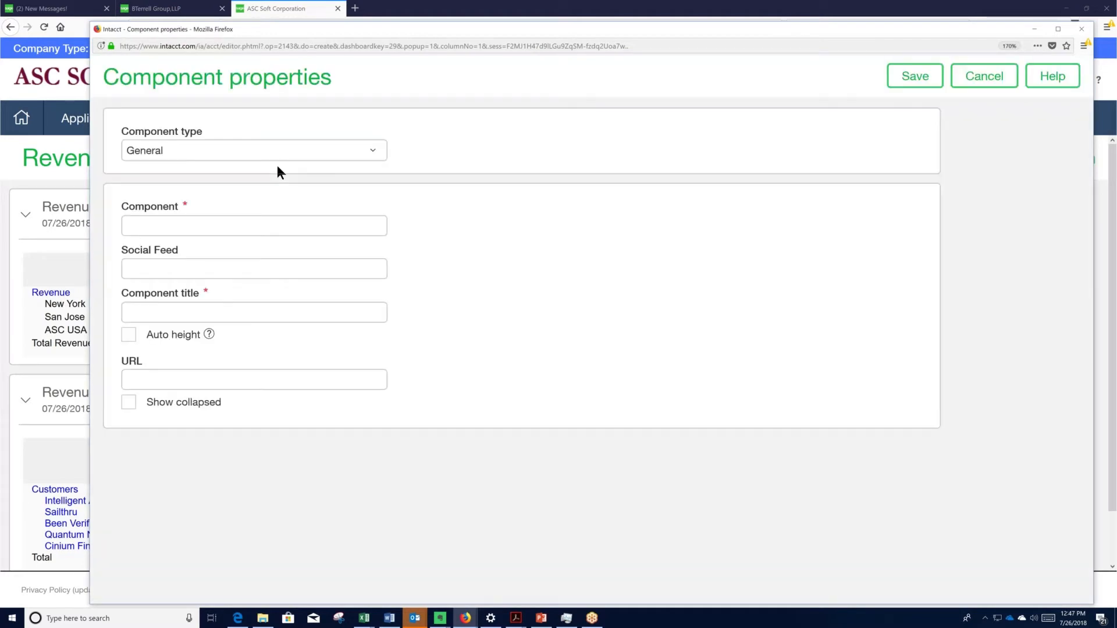
left_click(374, 154)
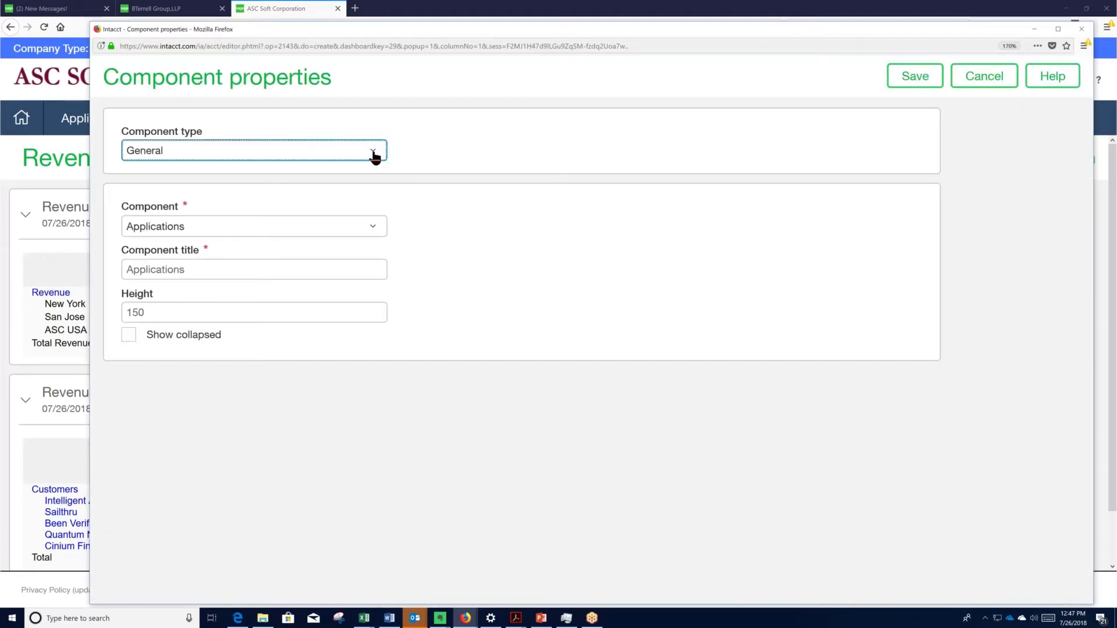
left_click(239, 224)
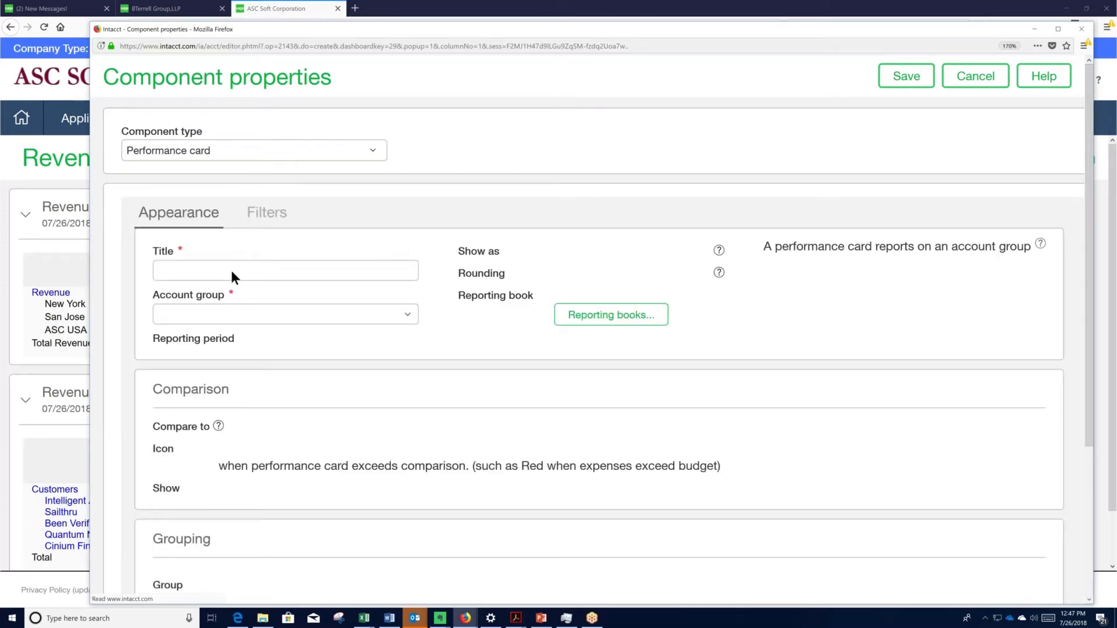
left_click(230, 270)
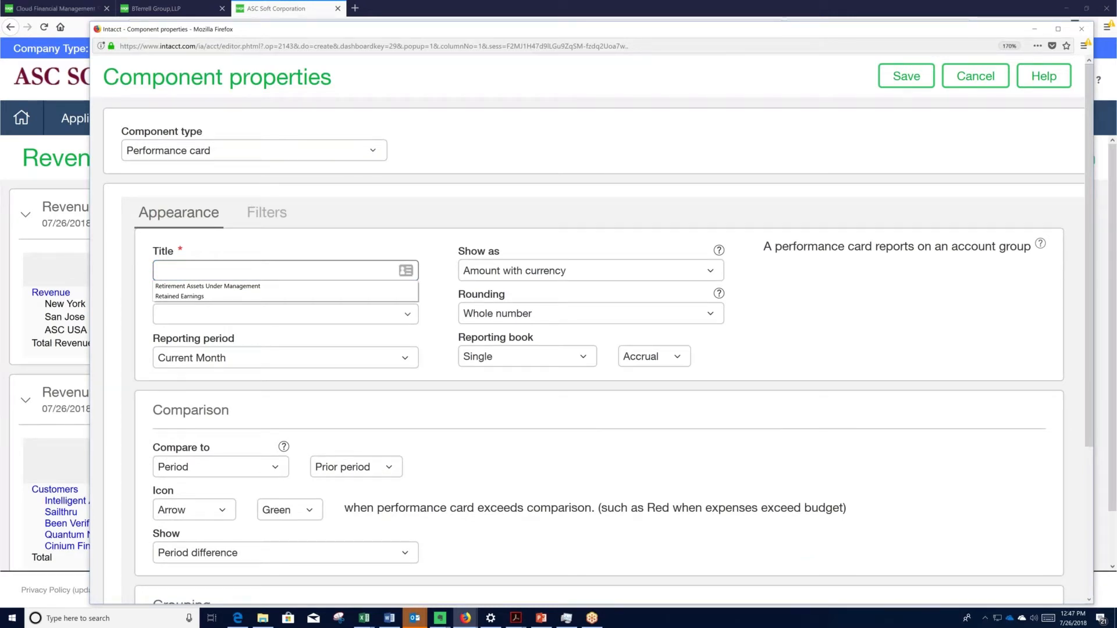
left_click(230, 271)
type("Revenue")
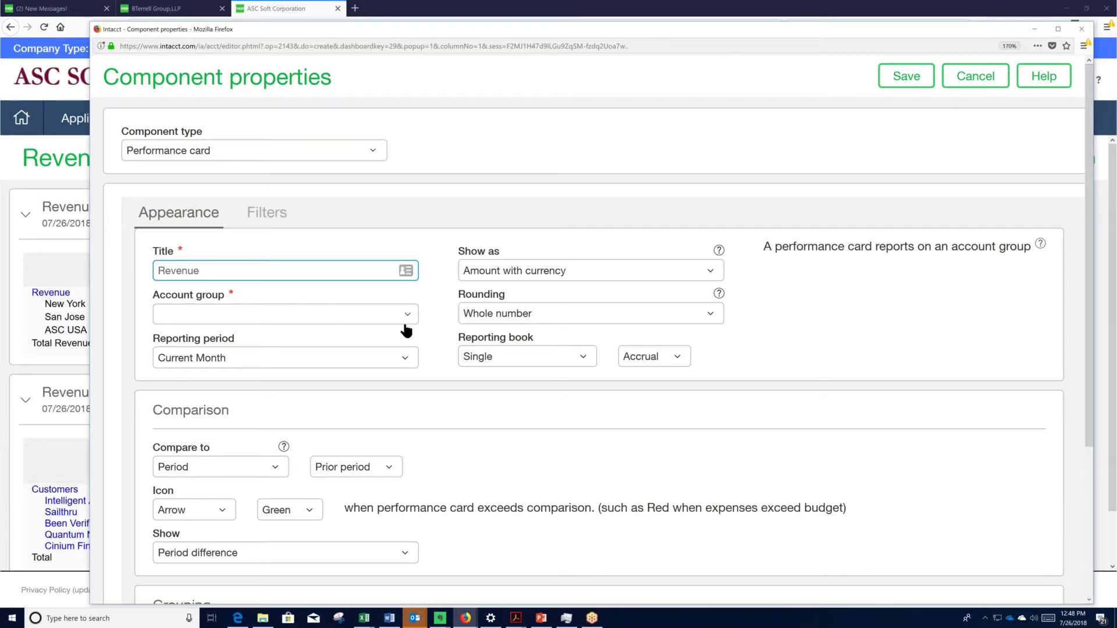
Step: Assign the Revenue account group to the Revenue performance card
left_click(359, 313)
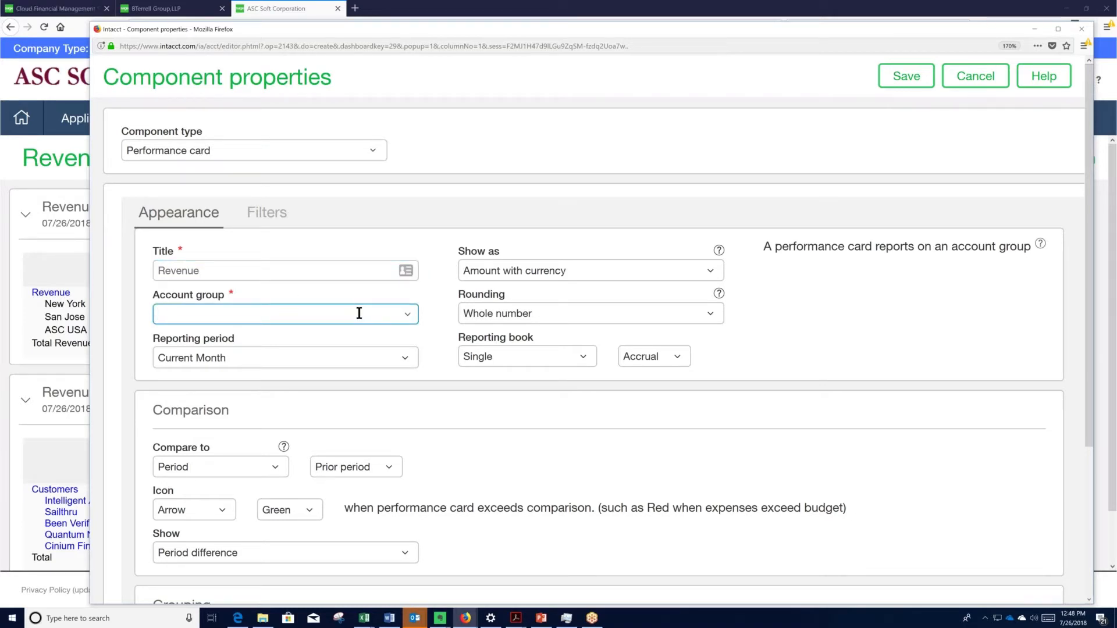
double_click(157, 295)
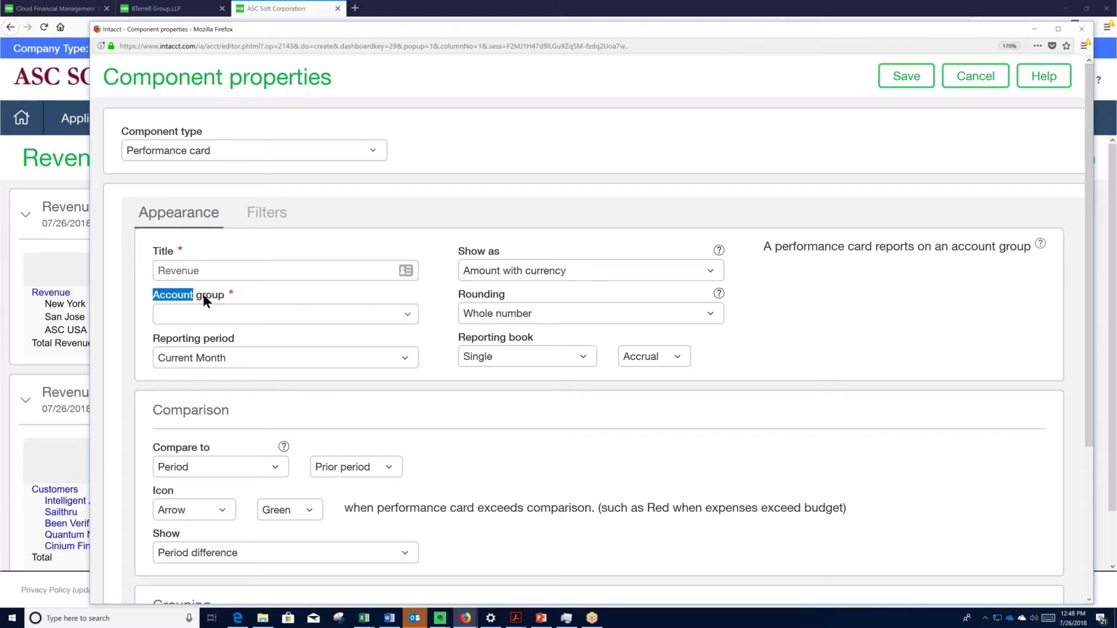
left_click_drag(204, 298, 224, 298)
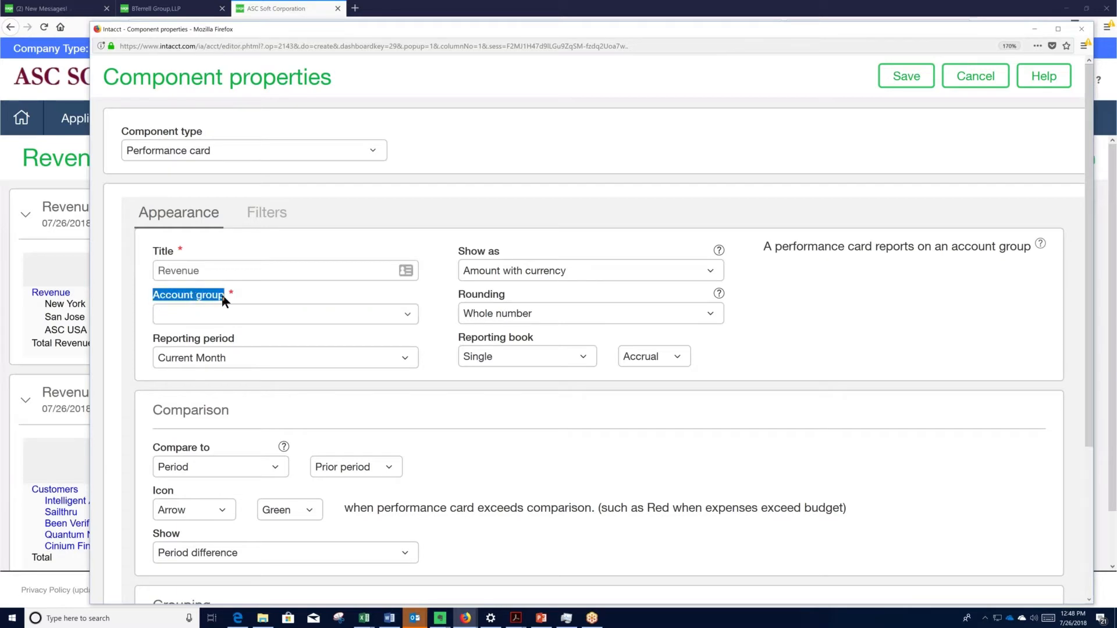
left_click(409, 318)
type("r")
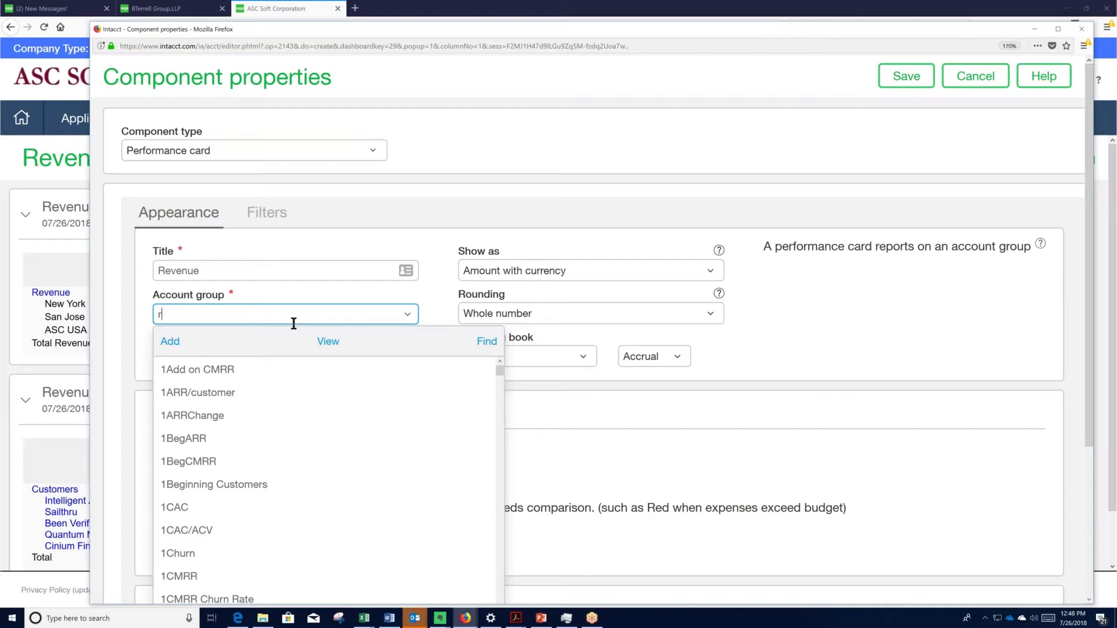
type("eve")
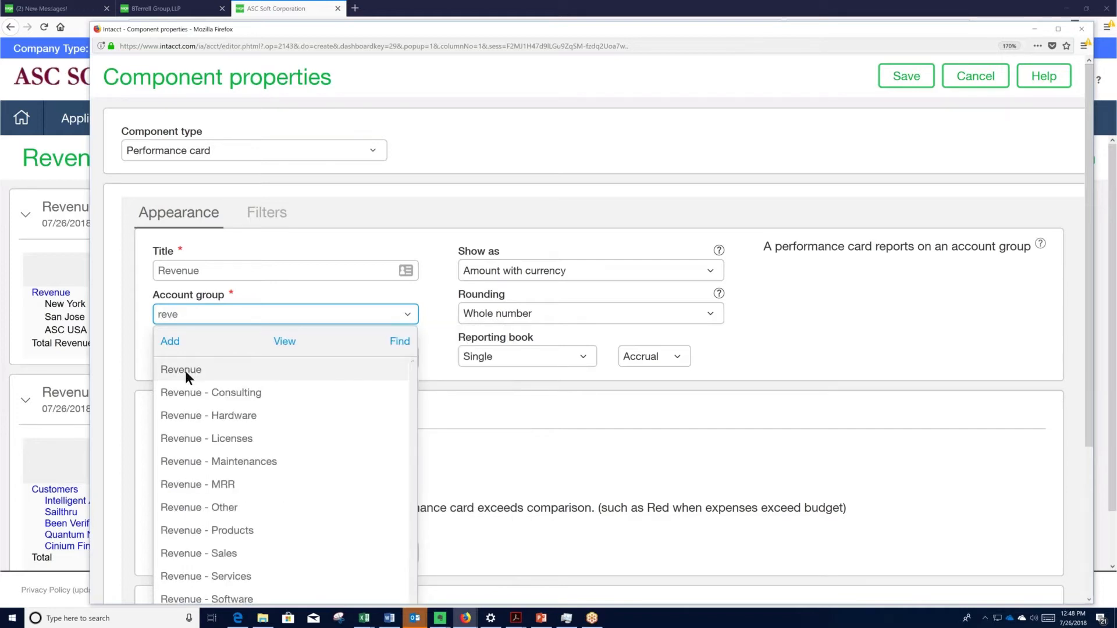
left_click(185, 370)
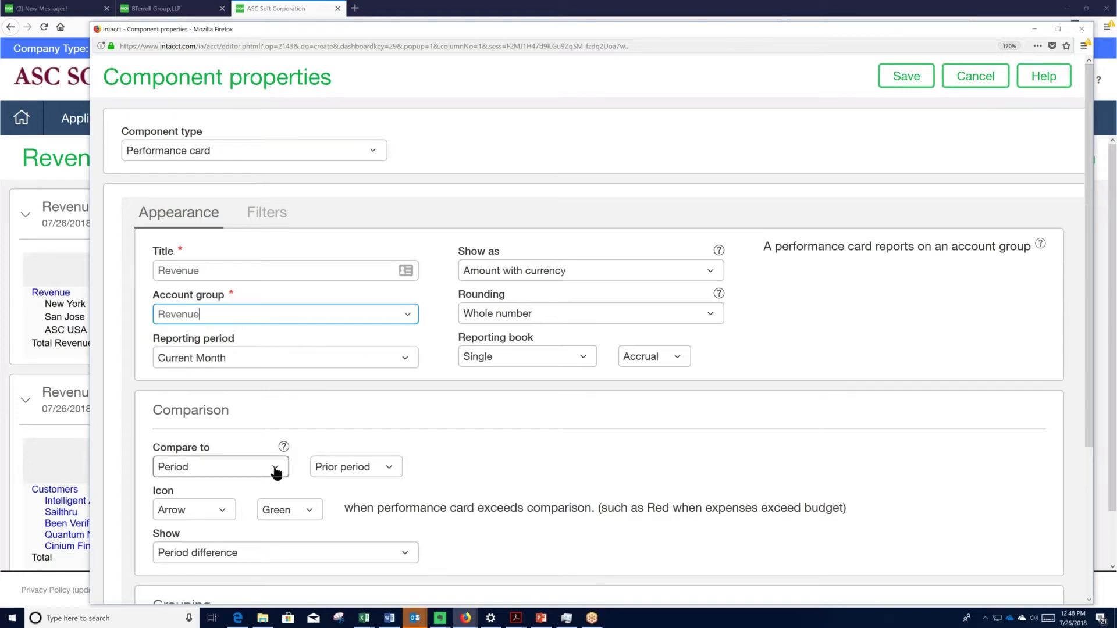
Step: Review the Revenue performance card's comparison settings, available icon choices and grouping options
scroll(275, 473, "down", 1)
scroll(277, 473, "down", 2)
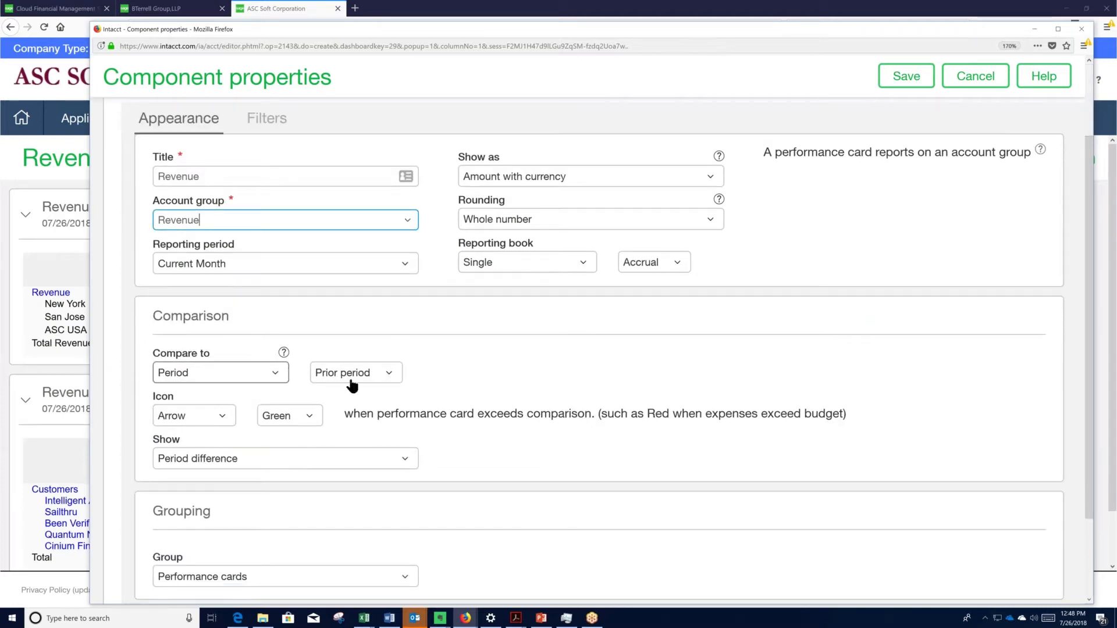
left_click(222, 416)
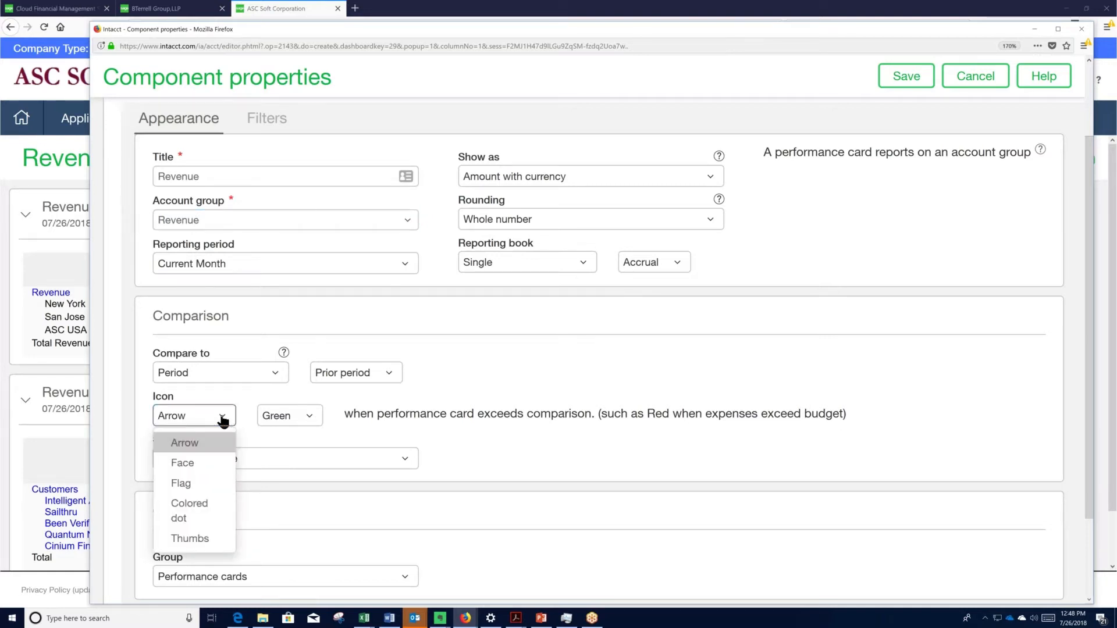
left_click(223, 421)
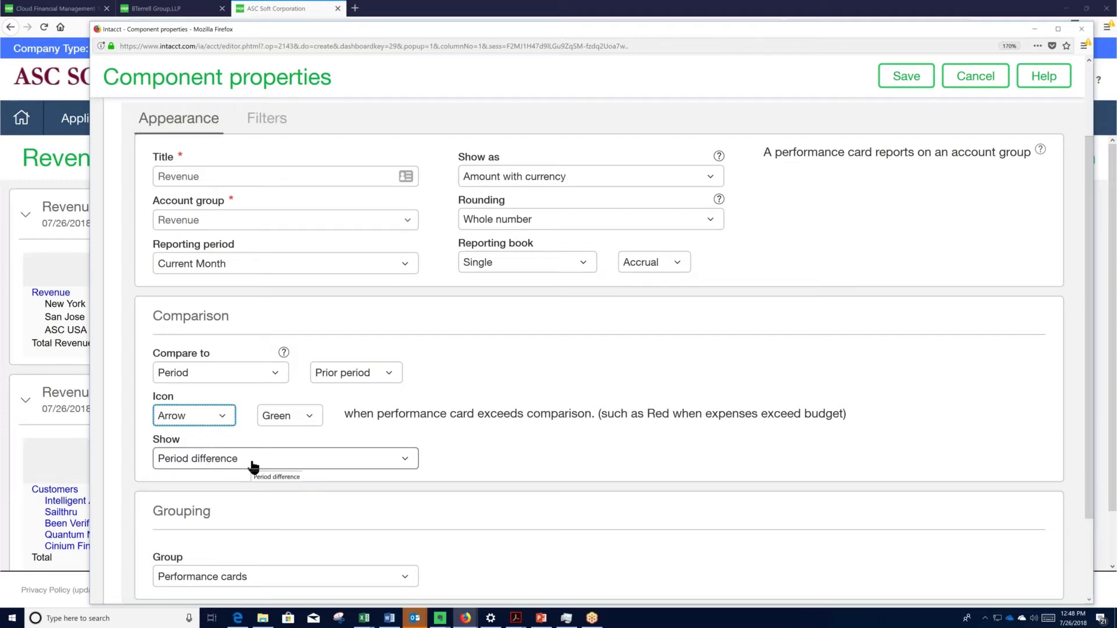
scroll(253, 466, "down", 2)
scroll(253, 465, "up", 4)
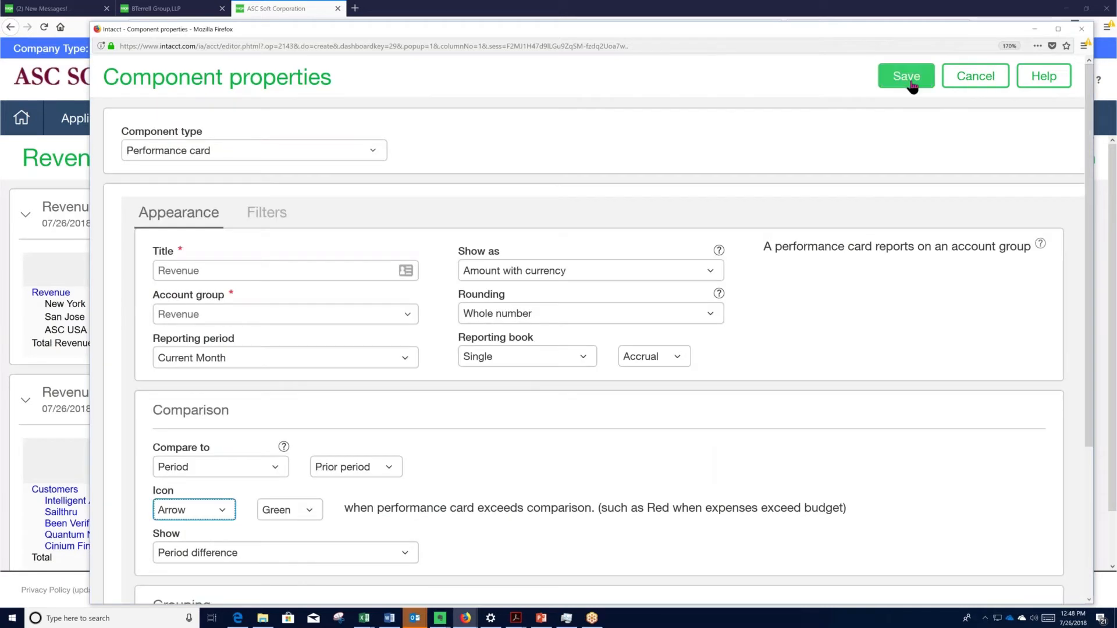
Step: Filter the Revenue performance card by specific location including sub-locations, choose 100--ASC USA, and save the card
left_click(906, 76)
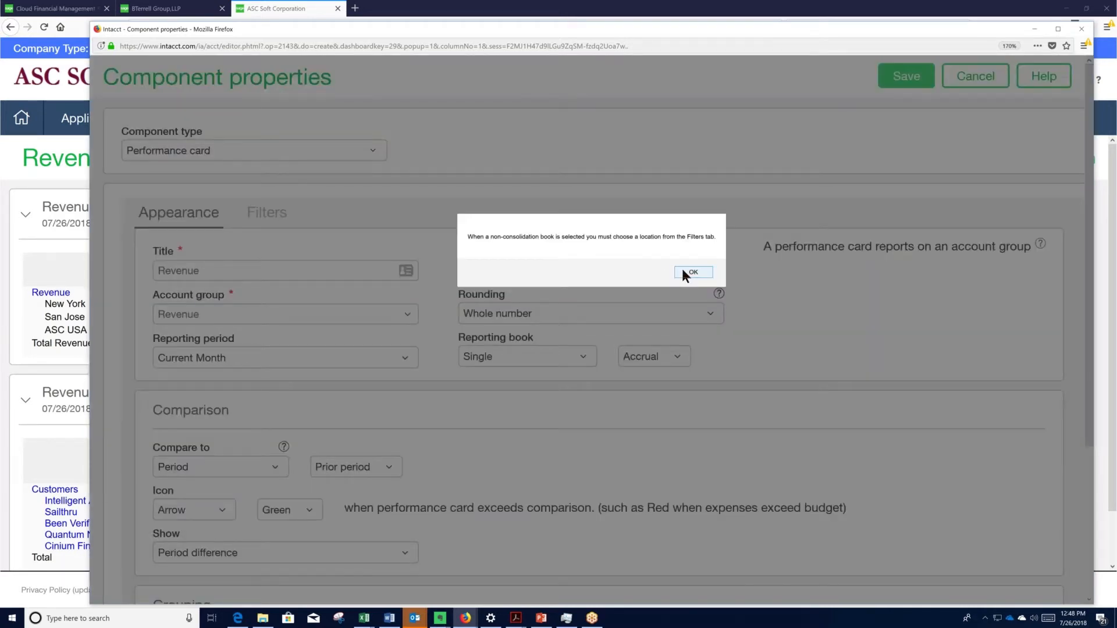
left_click(693, 272)
left_click(270, 216)
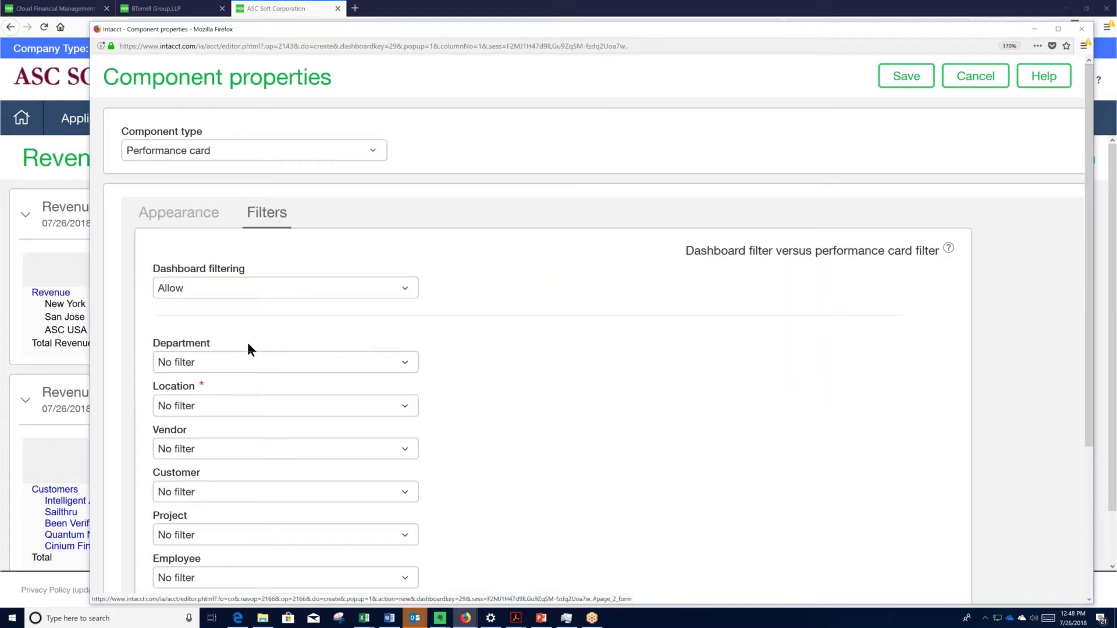
left_click(285, 406)
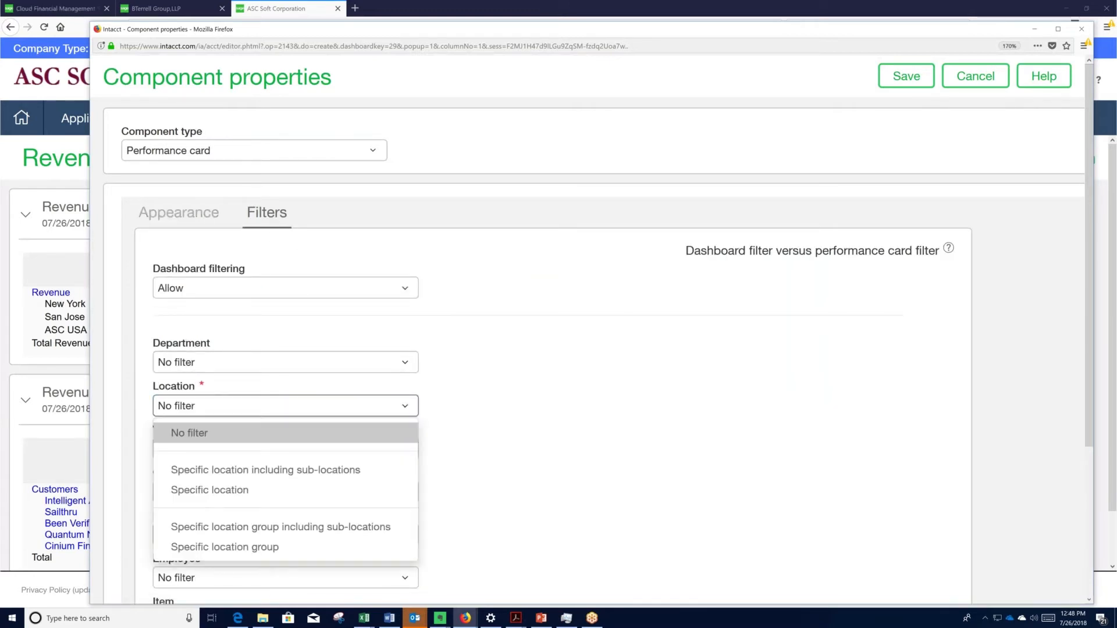
left_click(258, 470)
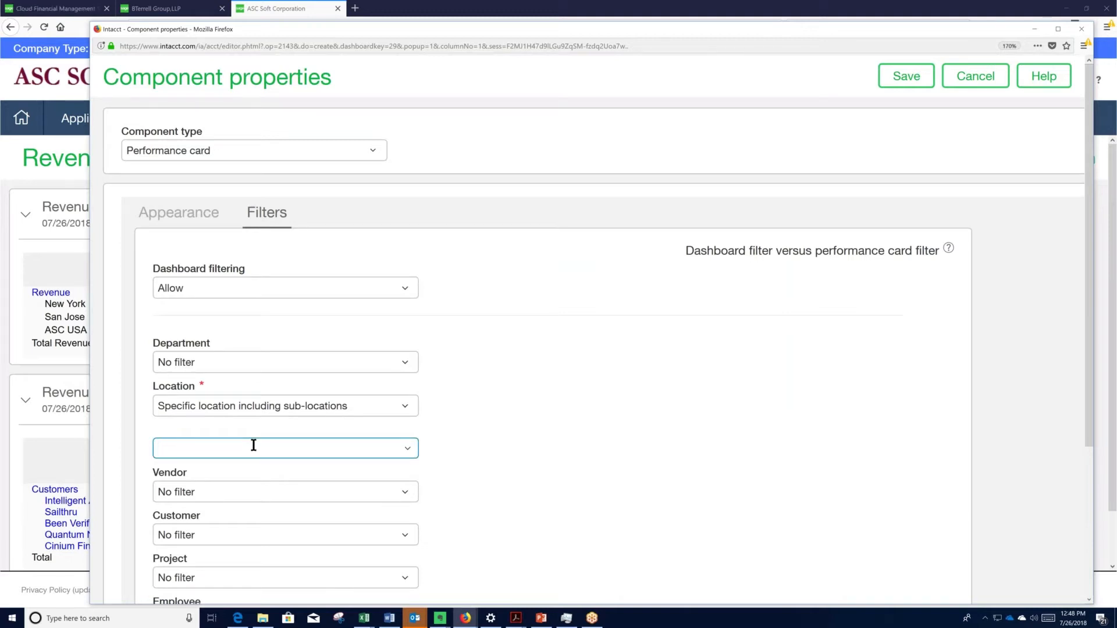
type("100--ASC USA")
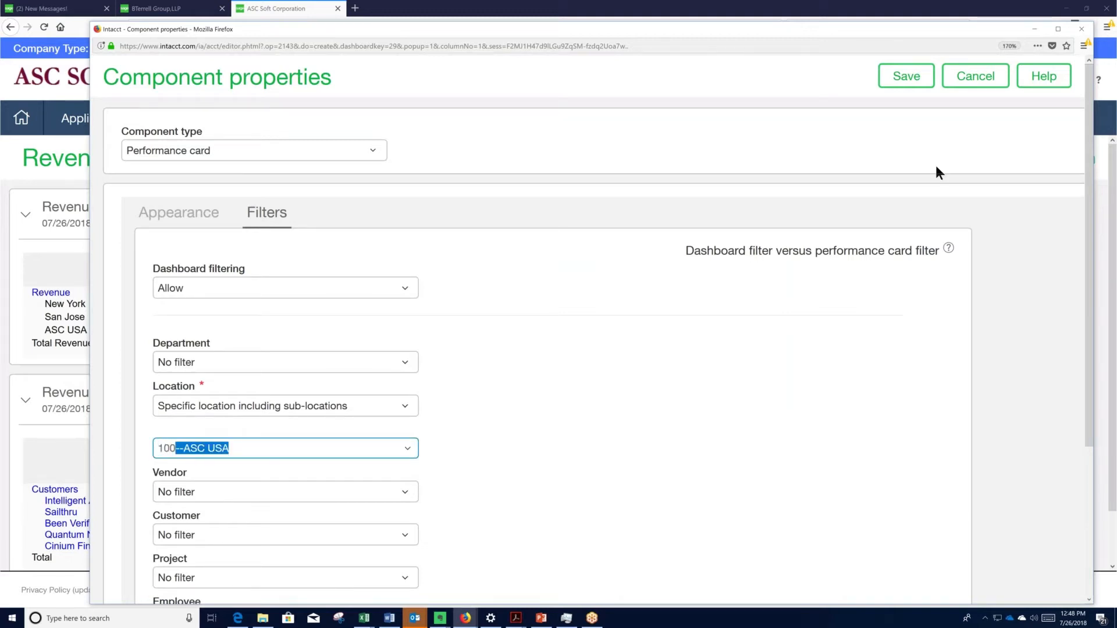
left_click(897, 82)
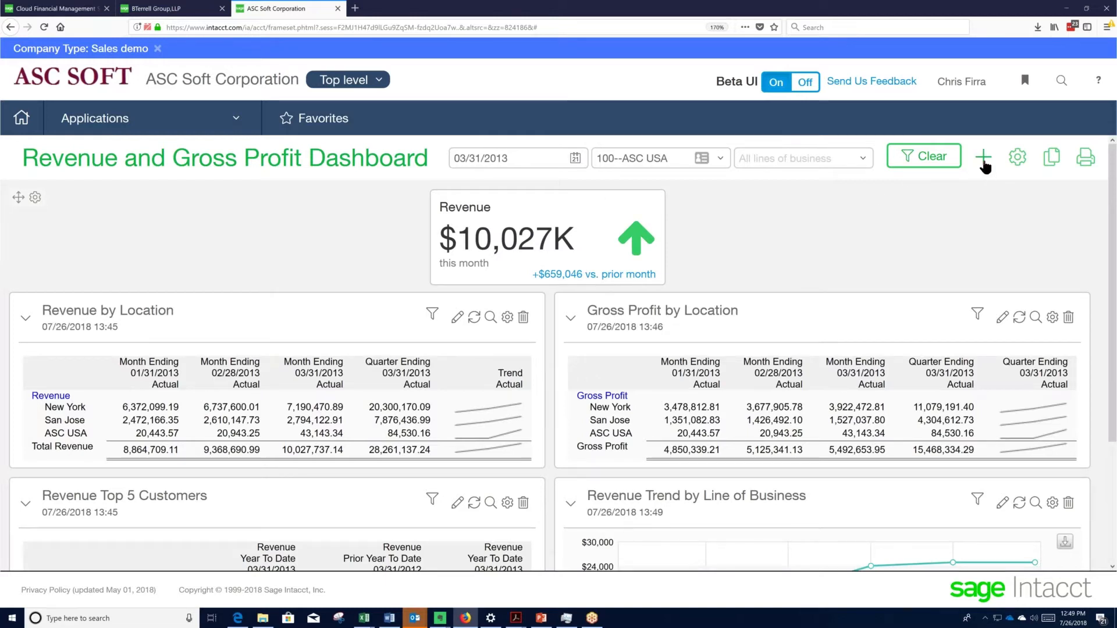
Step: Start another Performance card component titled "Avg. Revenue per Customer" and assign it the Avg Revenue per Customer account group
left_click(983, 160)
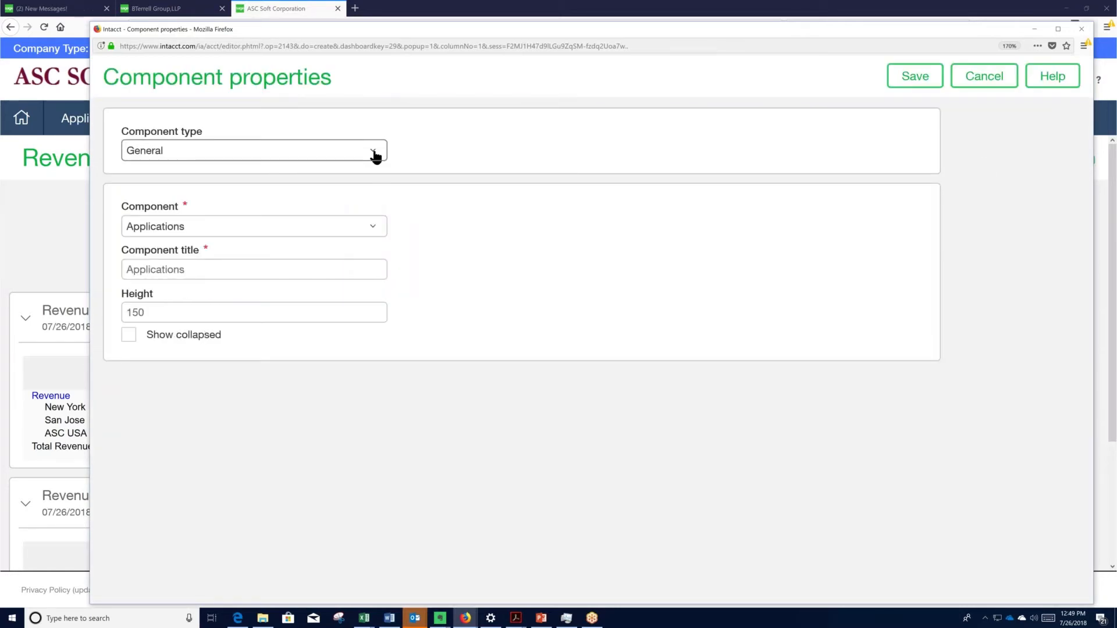
left_click(373, 154)
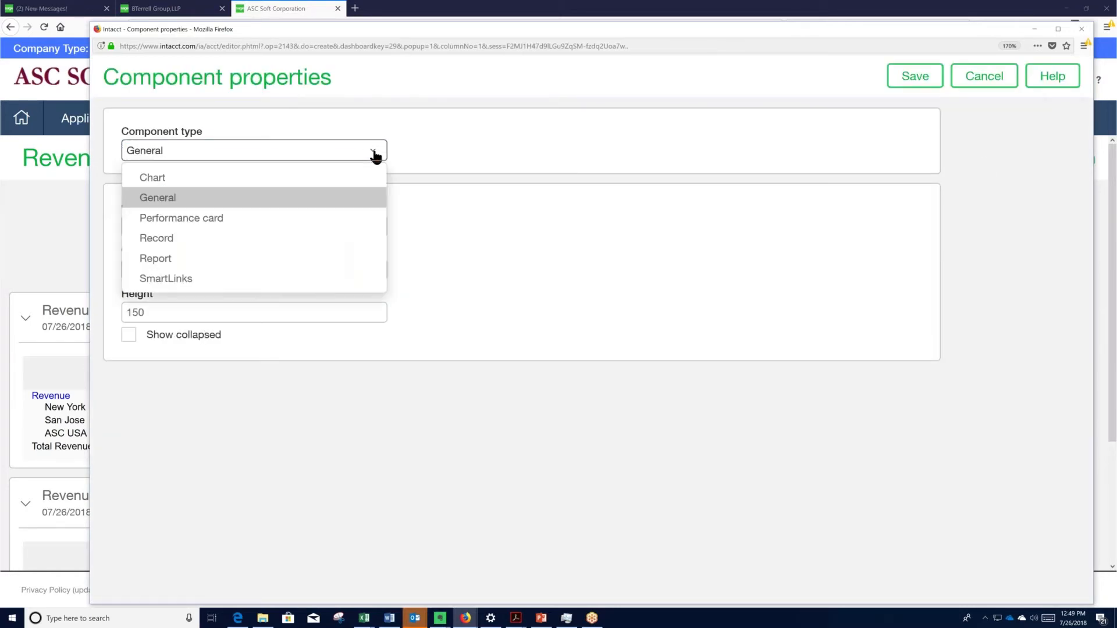
left_click(252, 219)
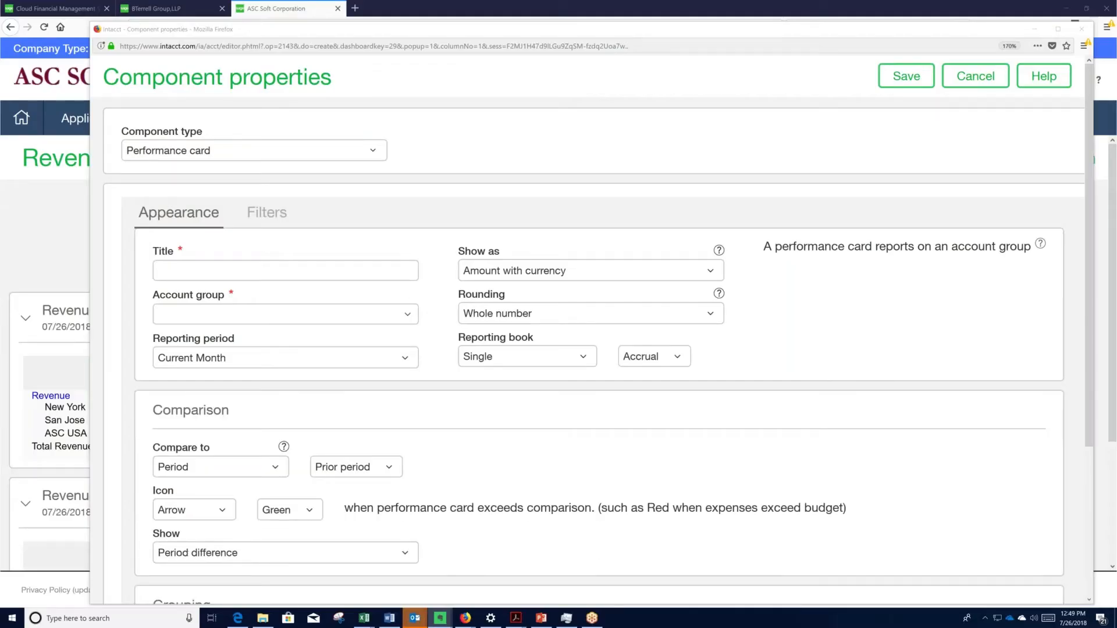
left_click(242, 272)
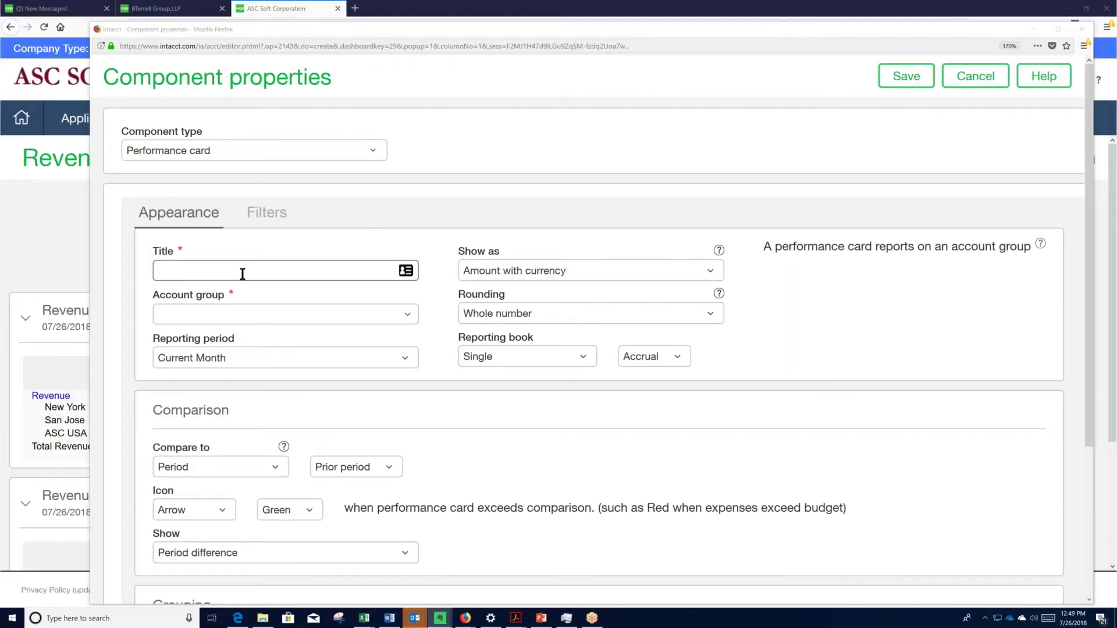
type("A")
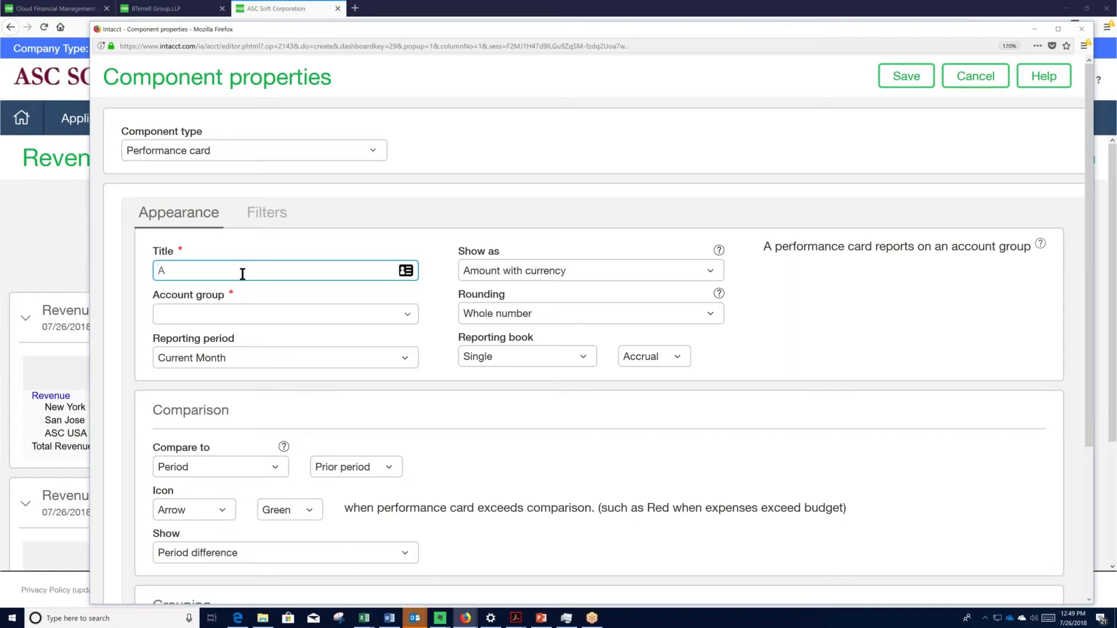
type("vg. Revenue per Customer")
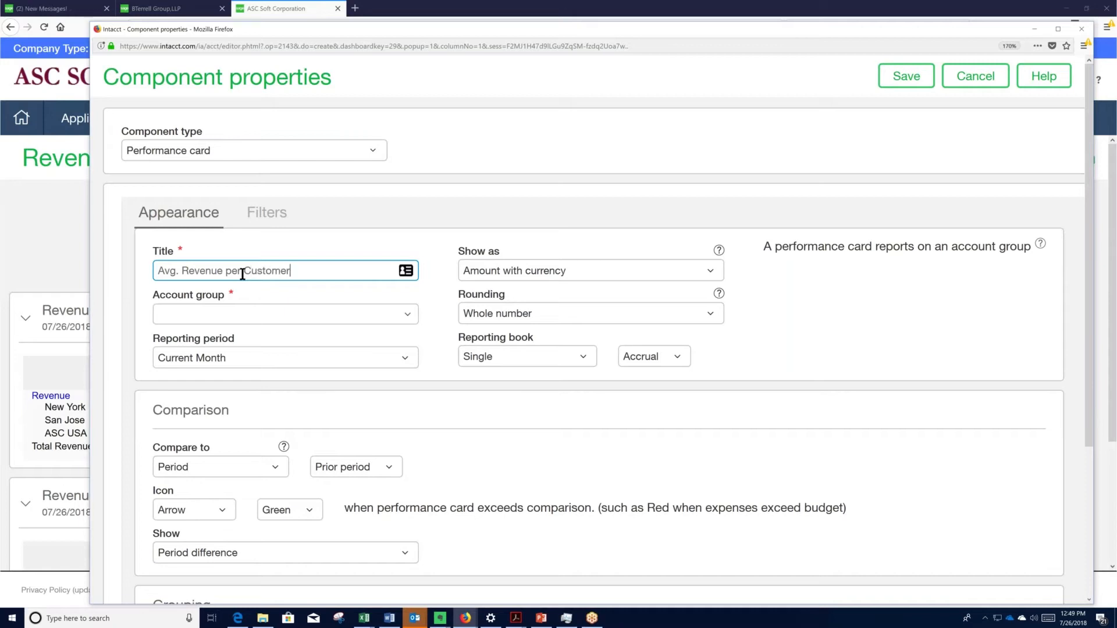
left_click(217, 316)
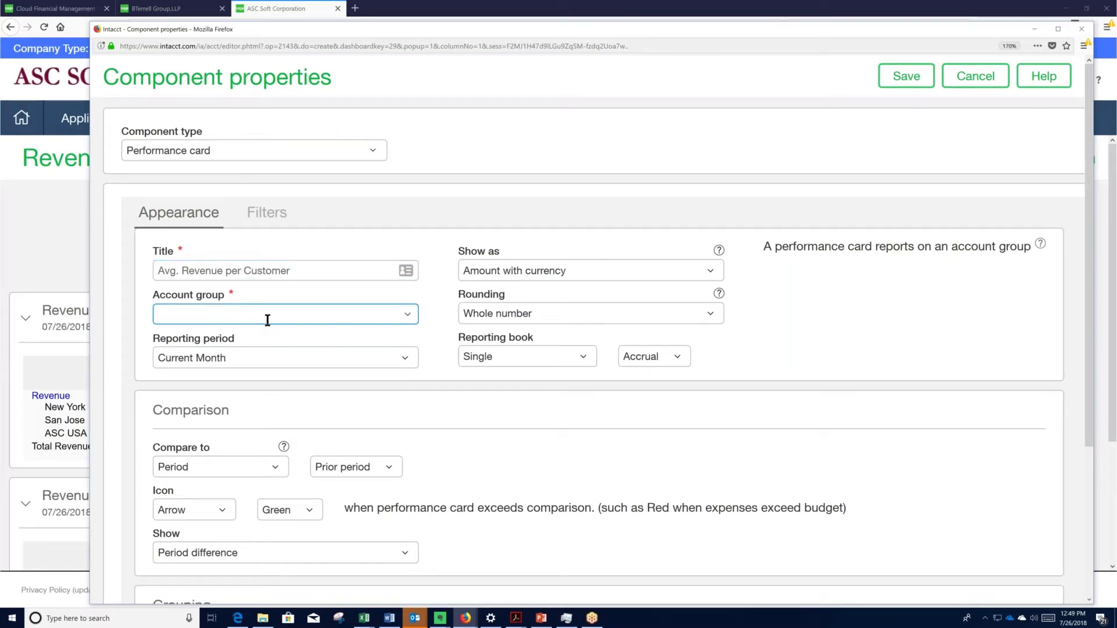
type("avg")
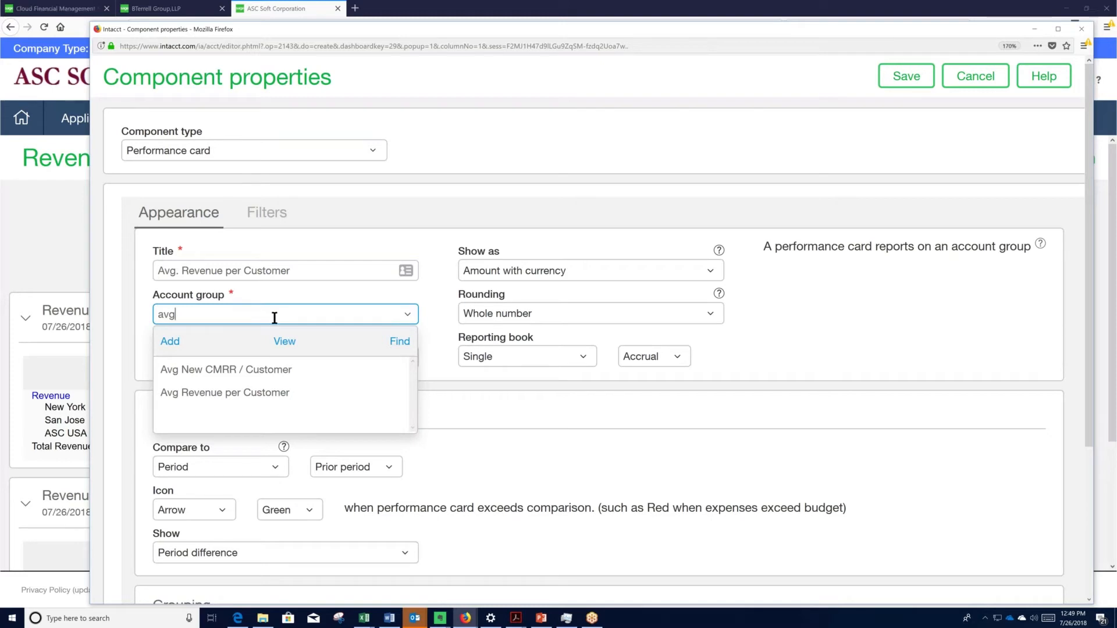
left_click(256, 393)
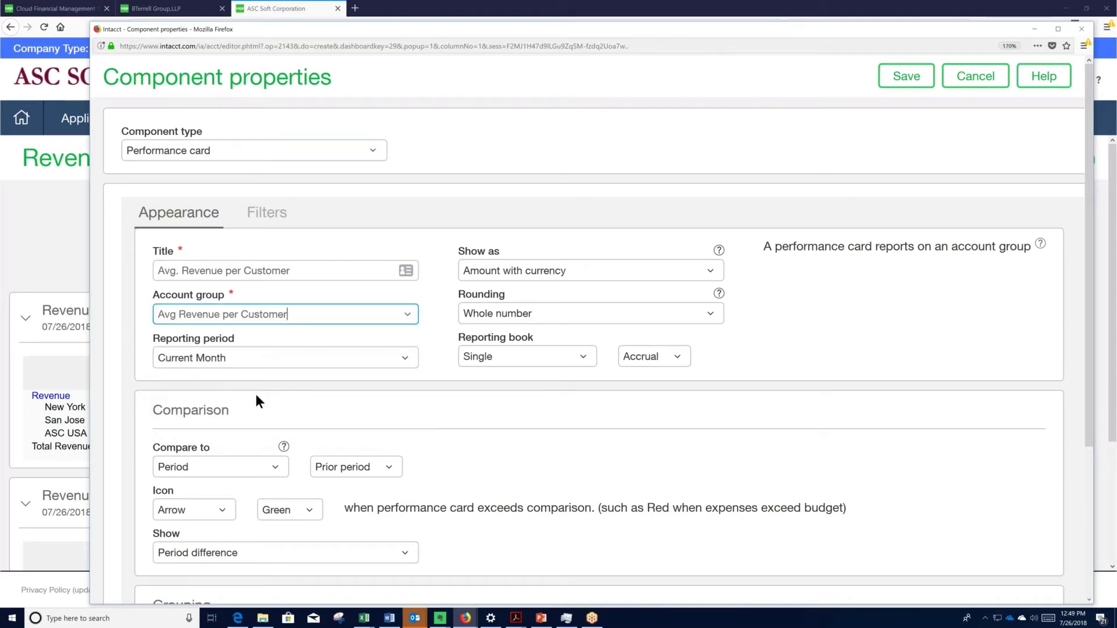
Step: View the Avg Revenue per Customer account group's information, examine its structure type and formula, and close it
left_click(407, 317)
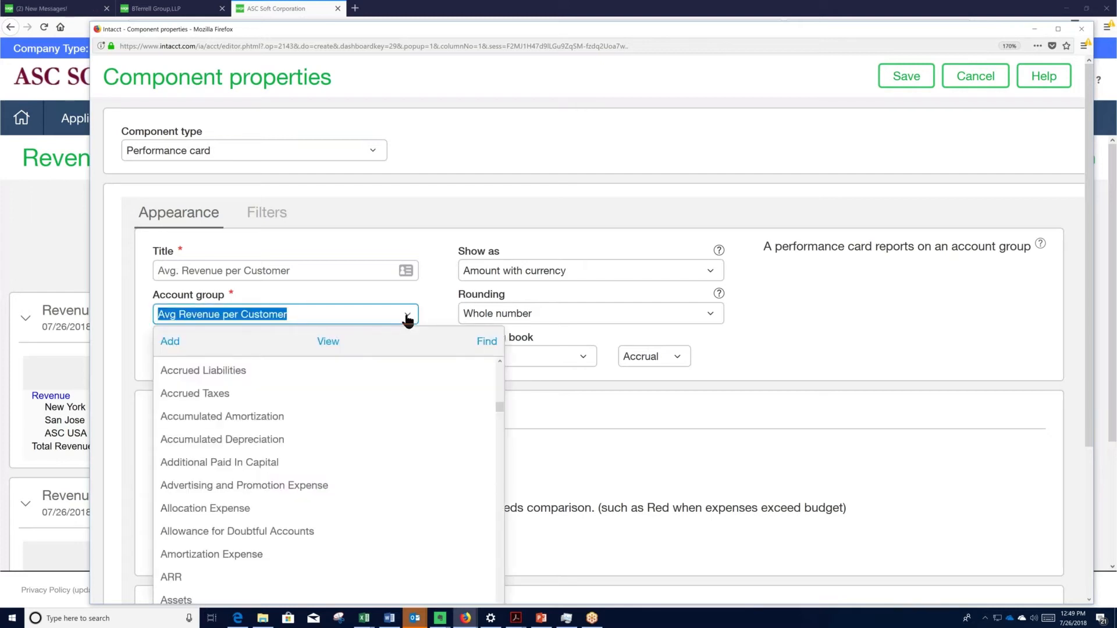
left_click(329, 342)
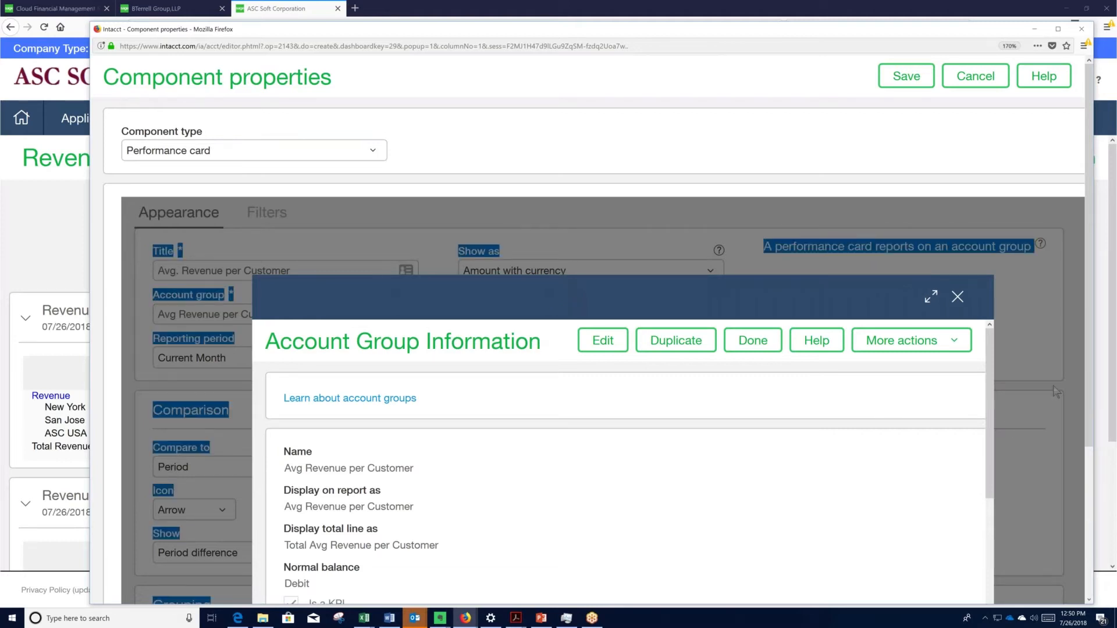
scroll(1042, 394, "down", 3)
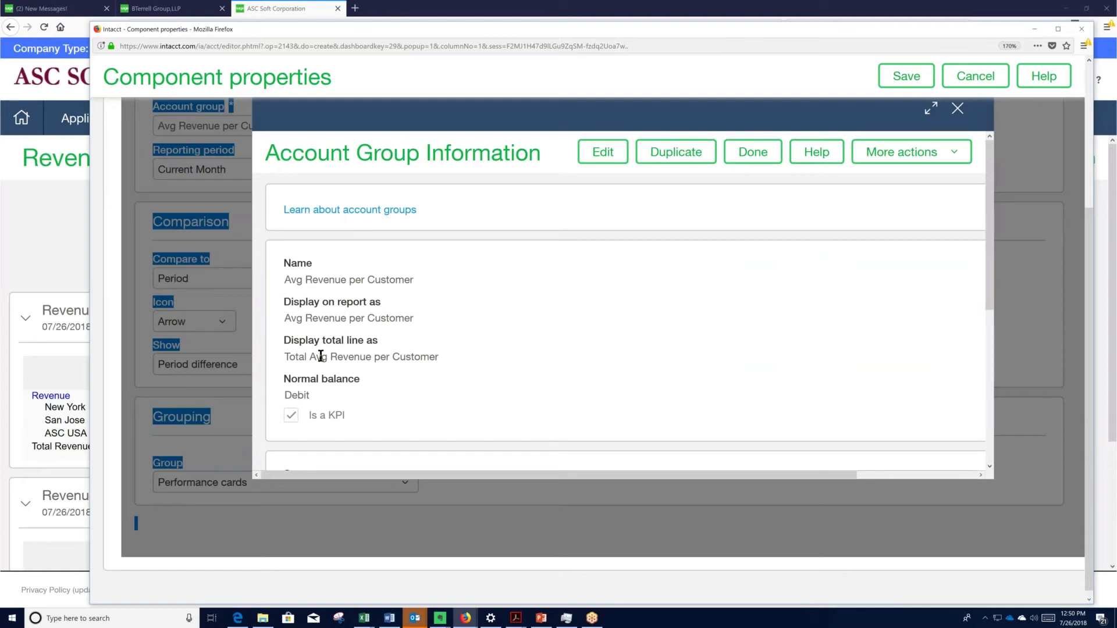
scroll(320, 355, "down", 3)
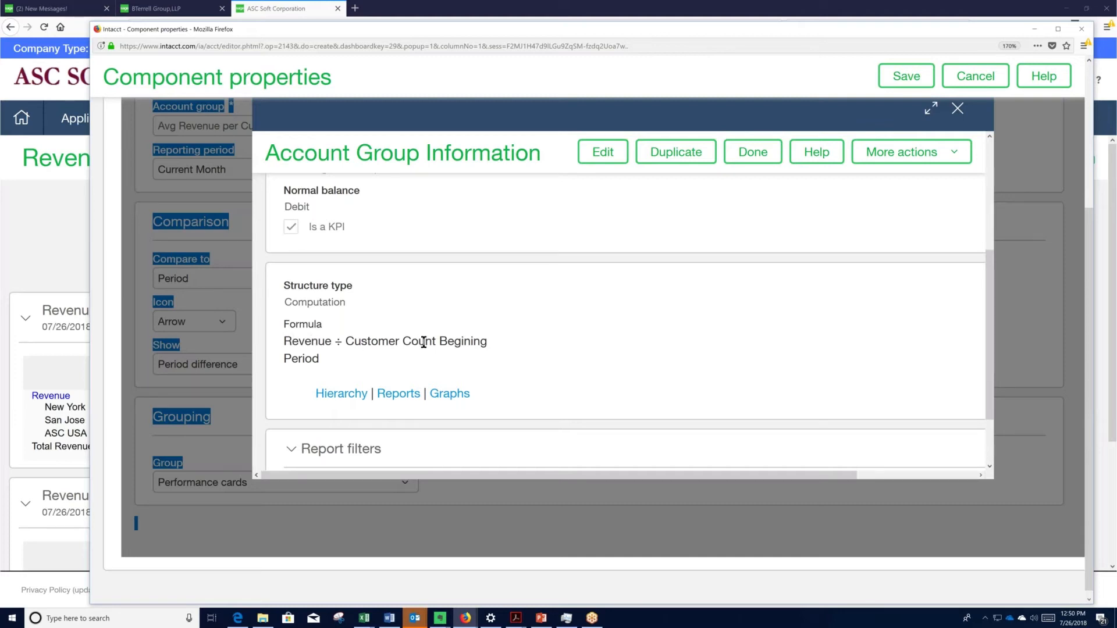
left_click(753, 156)
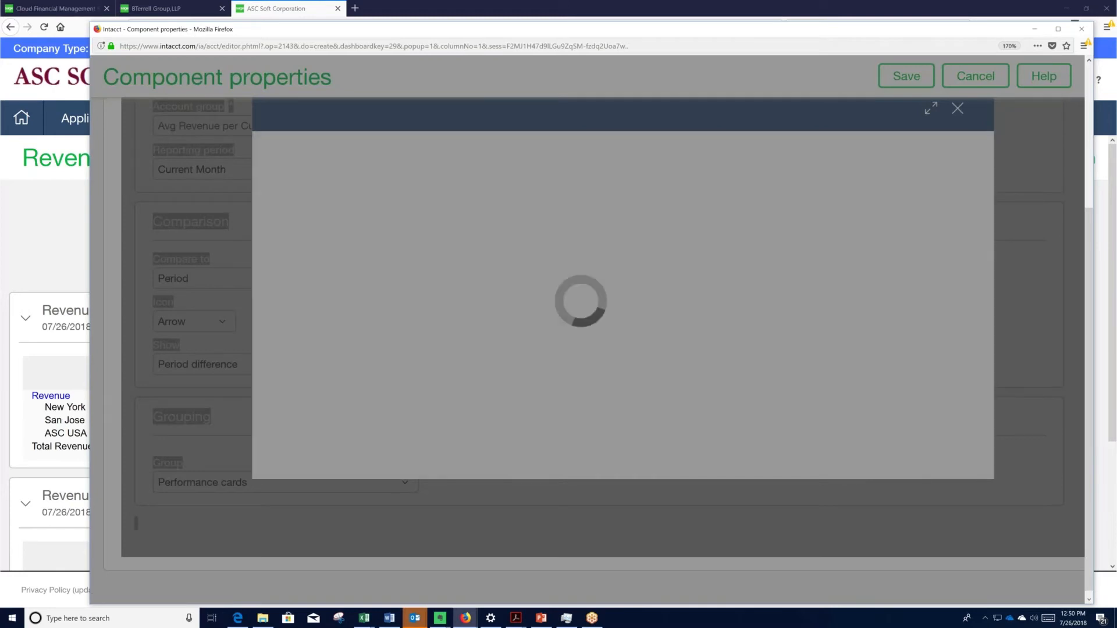
Step: Filter the Avg. Revenue per Customer card by specific location including sub-locations, choose 100--ASC USA, and save the card
scroll(428, 436, "up", 4)
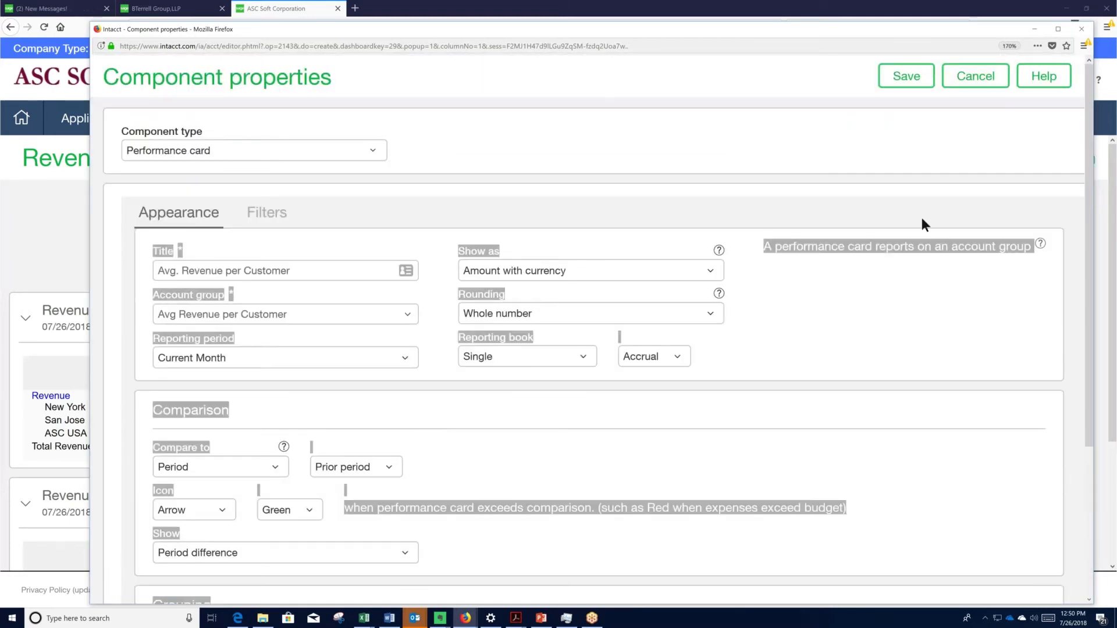
left_click(907, 82)
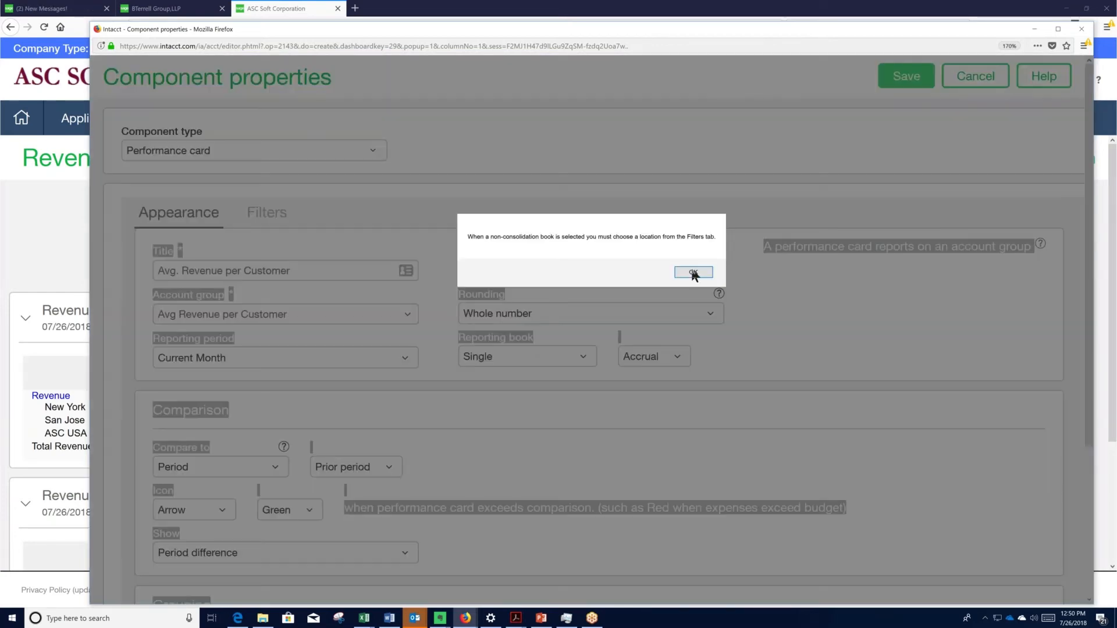
left_click(692, 274)
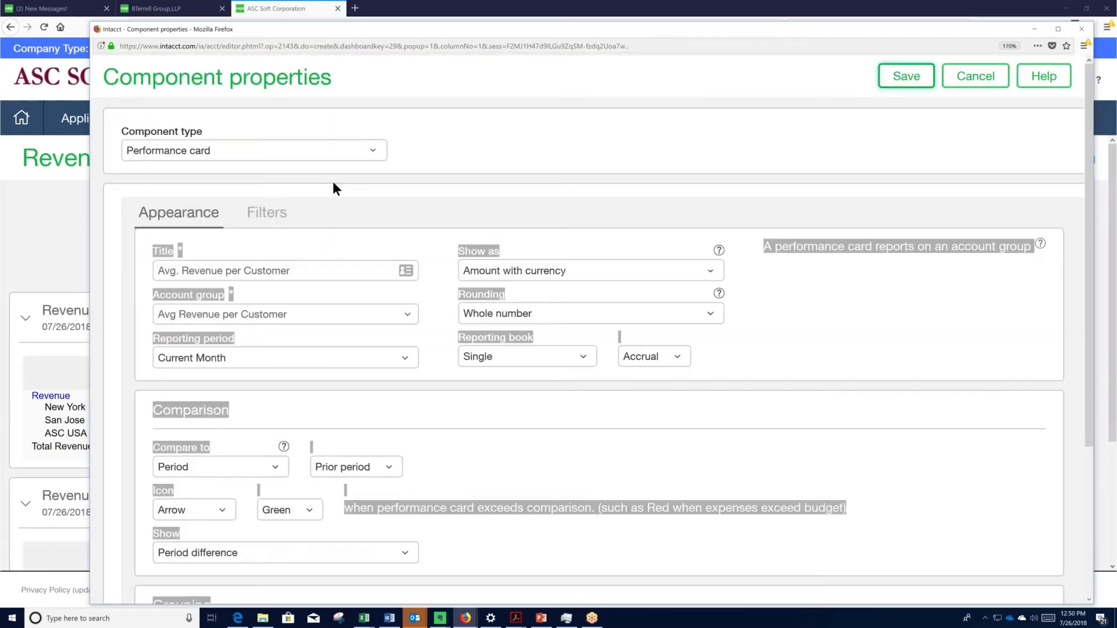
left_click(267, 213)
left_click(221, 407)
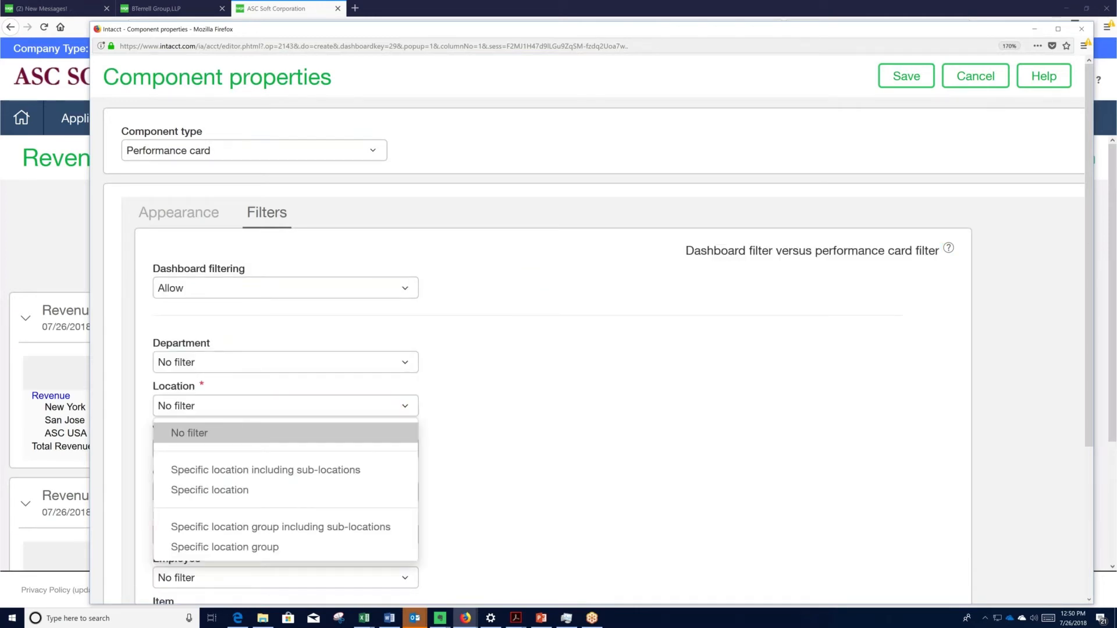
left_click(234, 471)
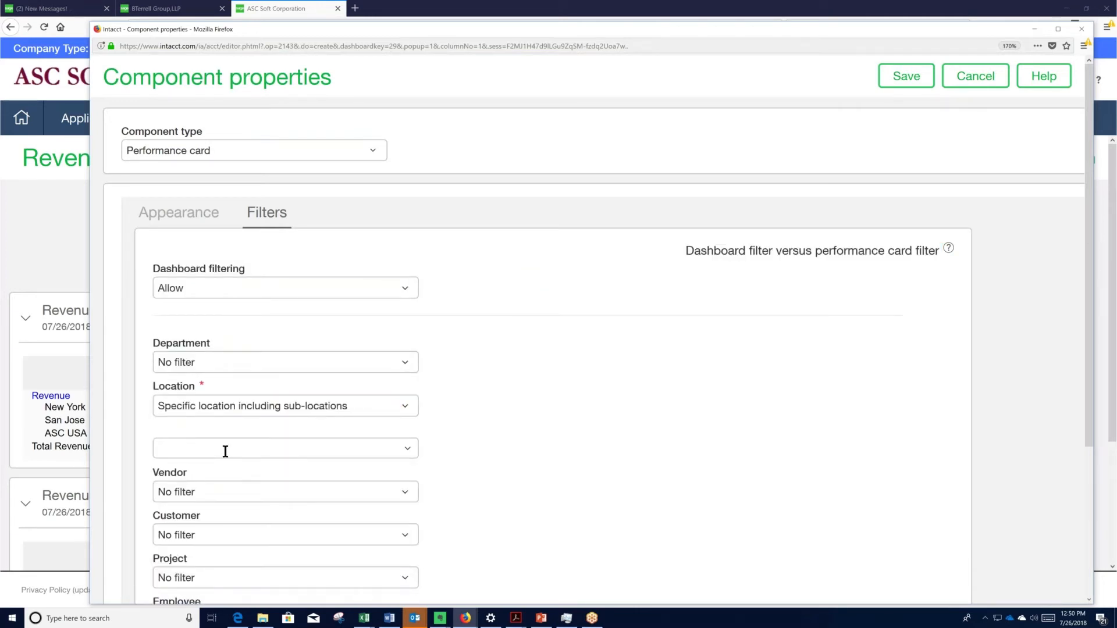
left_click(225, 453)
type("100--ASC USA")
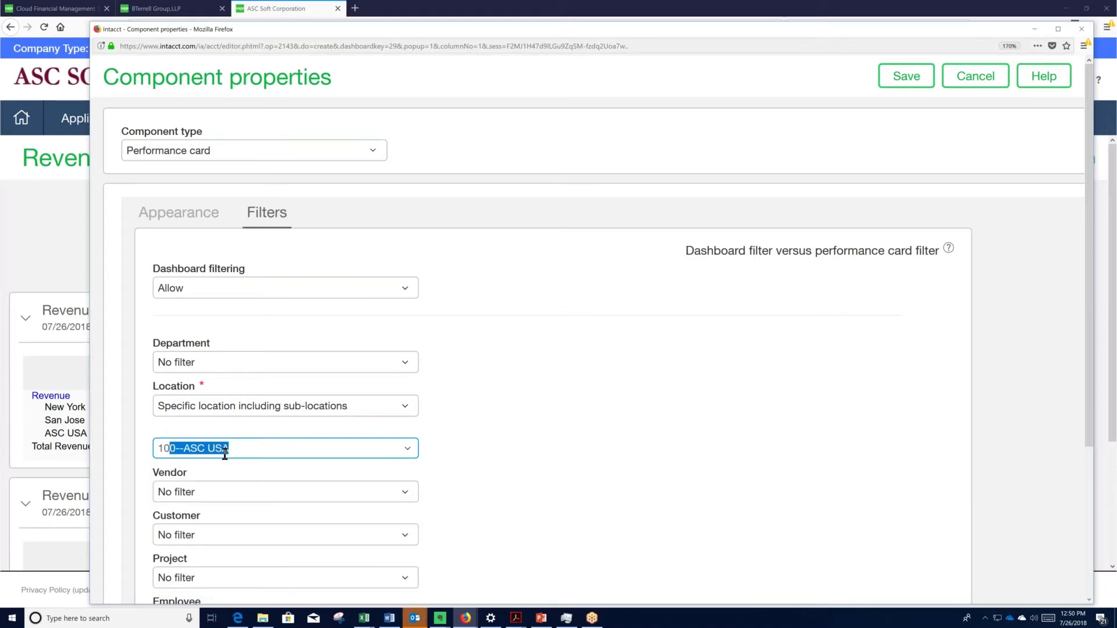
left_click(906, 76)
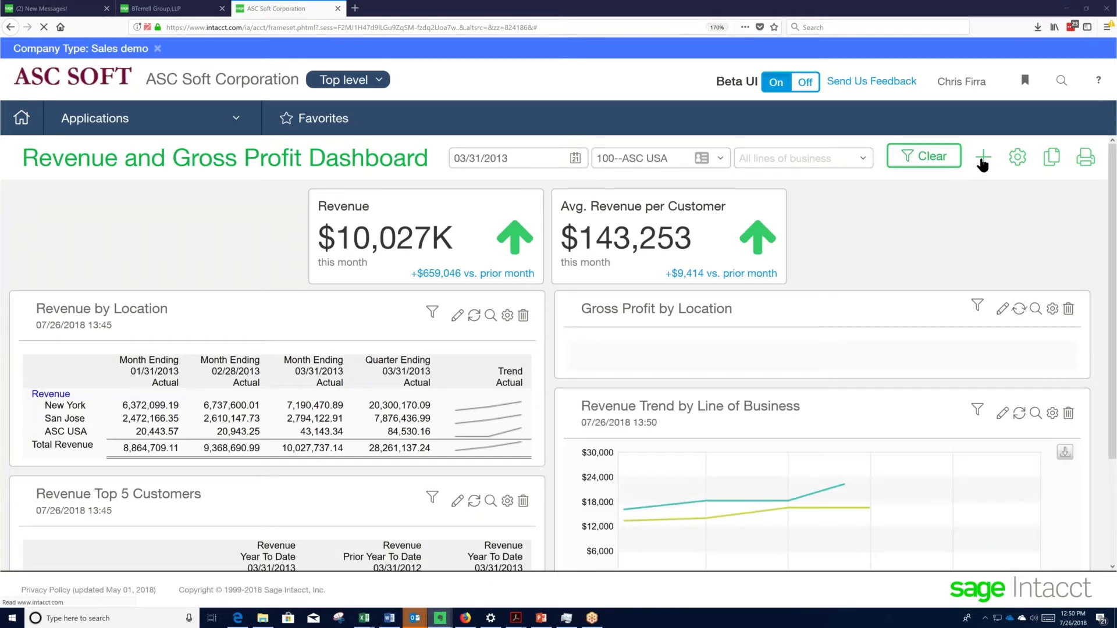
Step: Add another dashboard component of type Performance card and title it "Customers Lost"
left_click(983, 162)
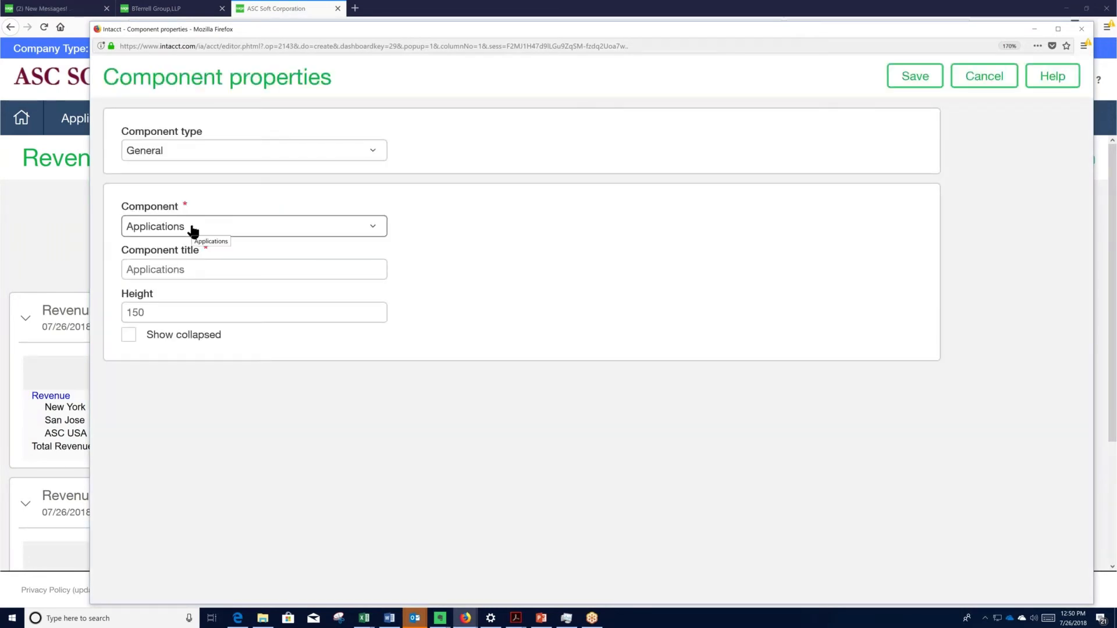
left_click(186, 151)
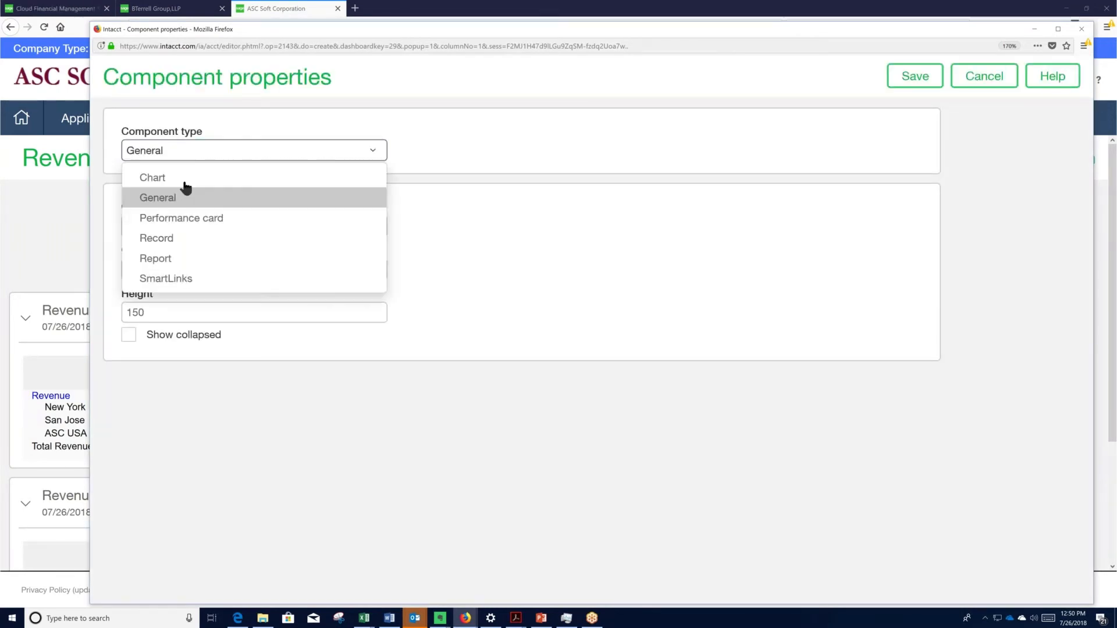
left_click(185, 219)
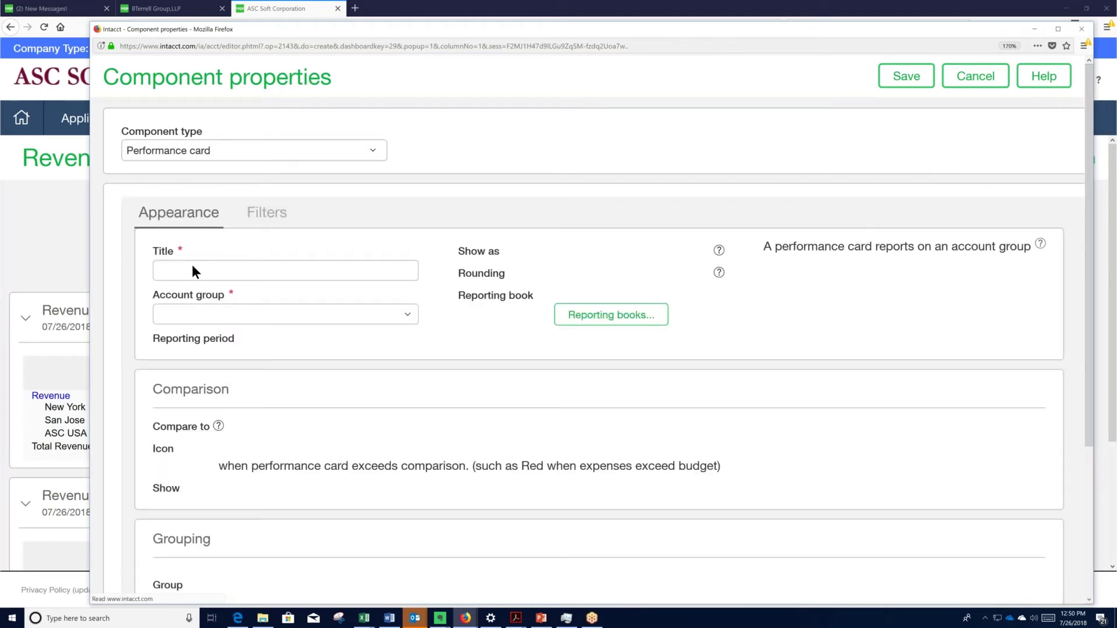
left_click(282, 270)
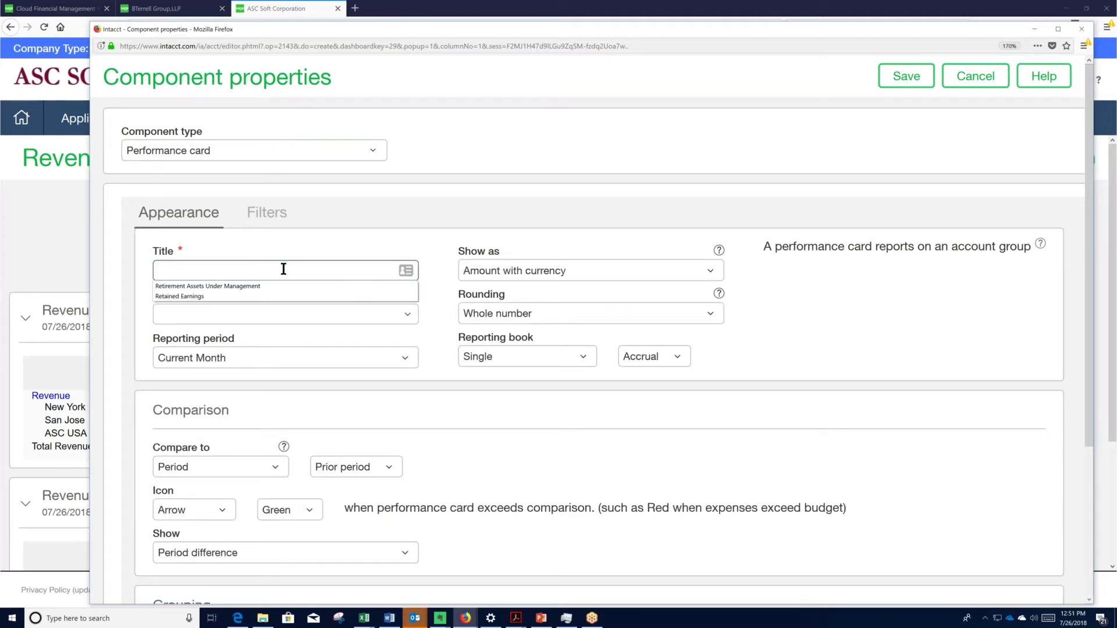
left_click(249, 268)
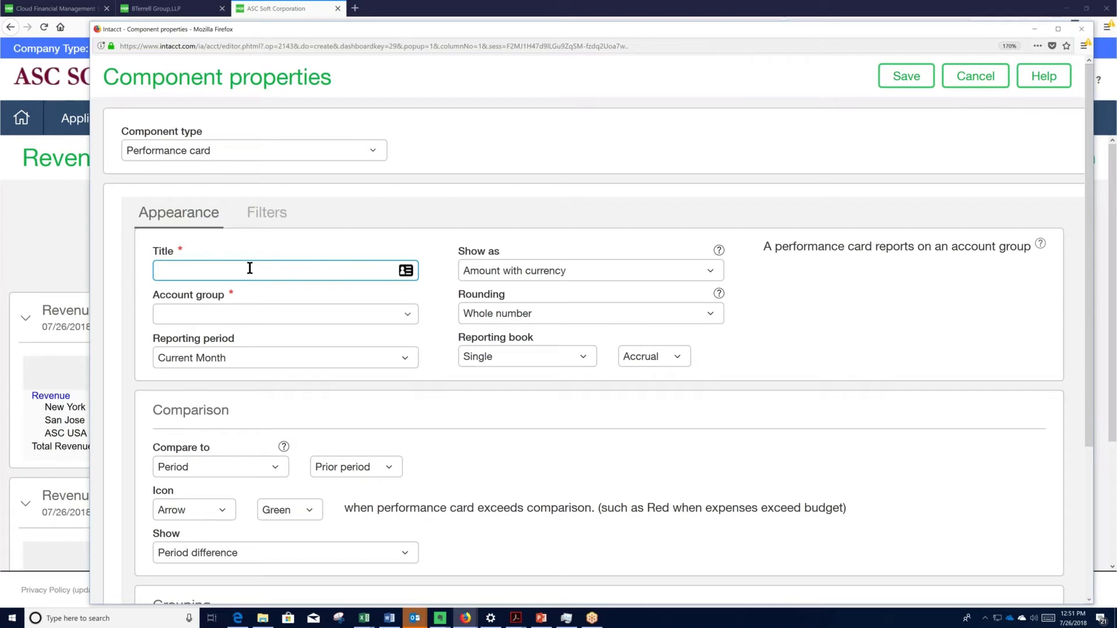
type("Customers Lost")
Step: Assign the Customer Loss account group to the Customers Lost card and set its comparison icon to Face
left_click(305, 311)
type("cust")
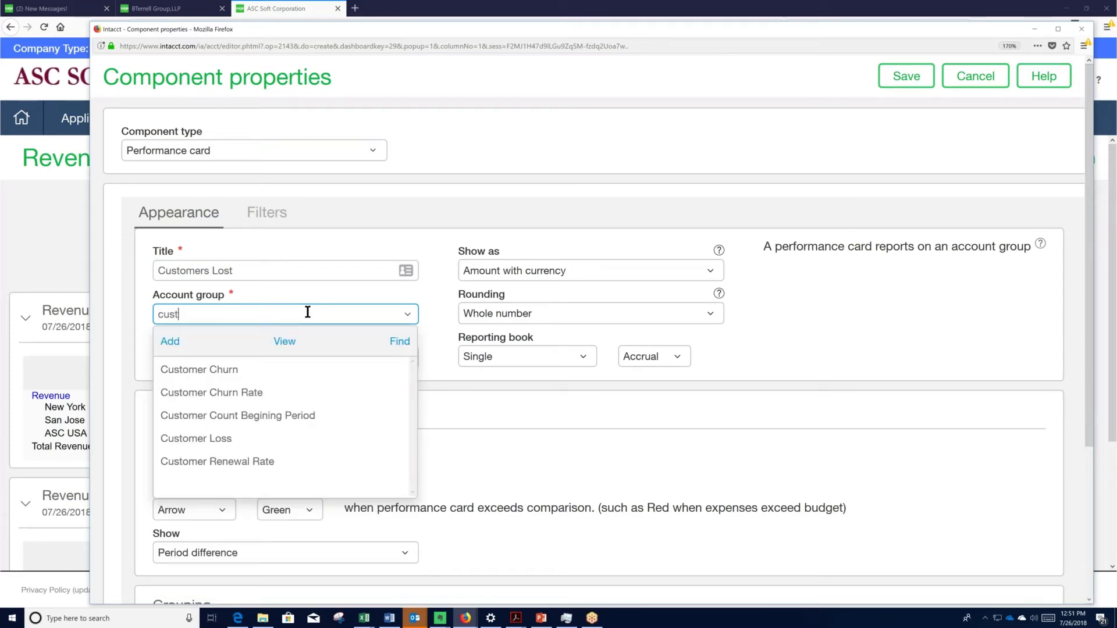
left_click(204, 434)
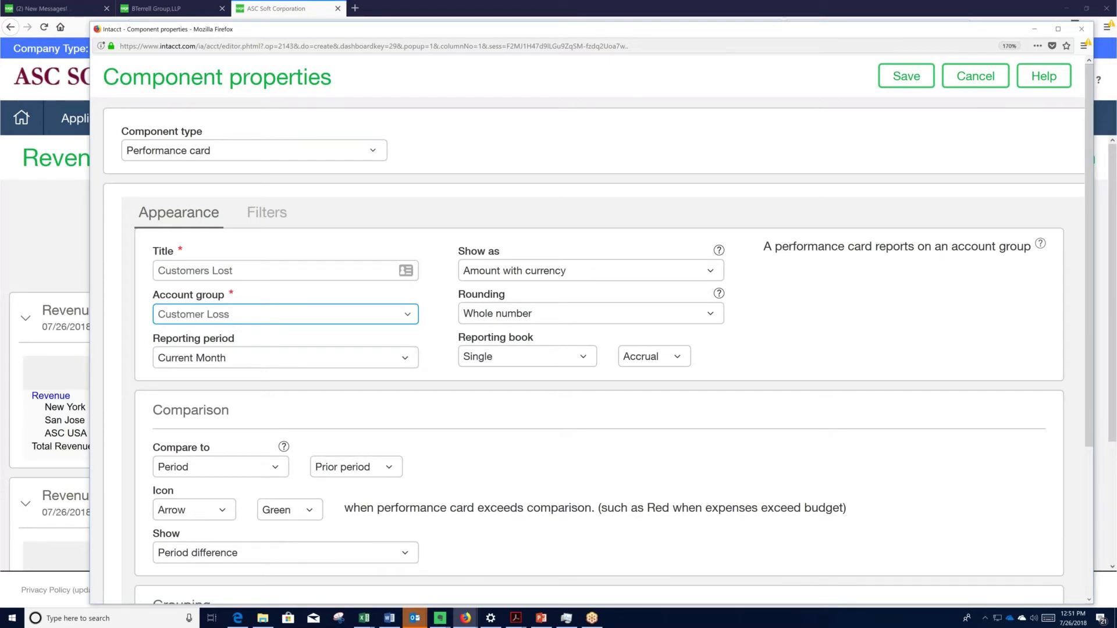
left_click(222, 512)
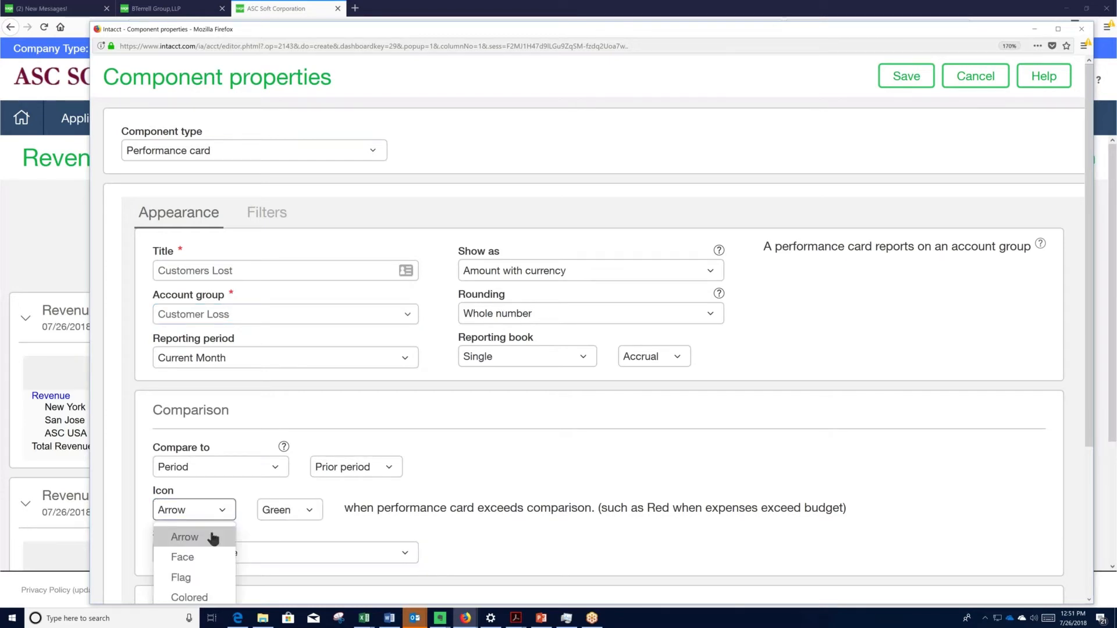
left_click(182, 558)
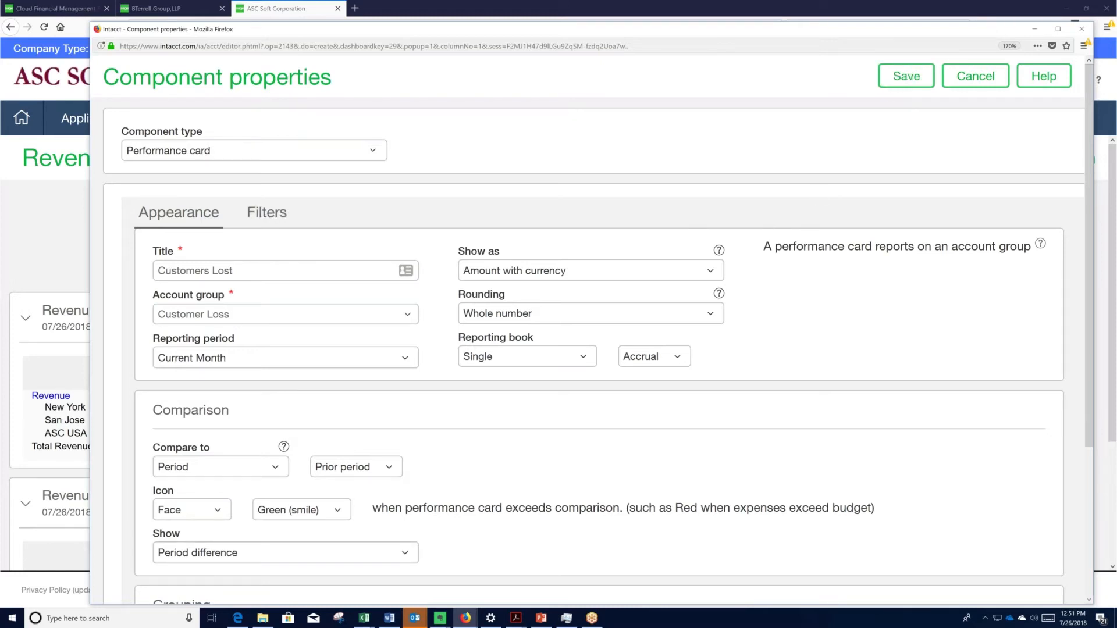
Step: Filter the Customers Lost card by specific location including sub-locations, choose 100--ASC USA, and save the card
left_click(266, 214)
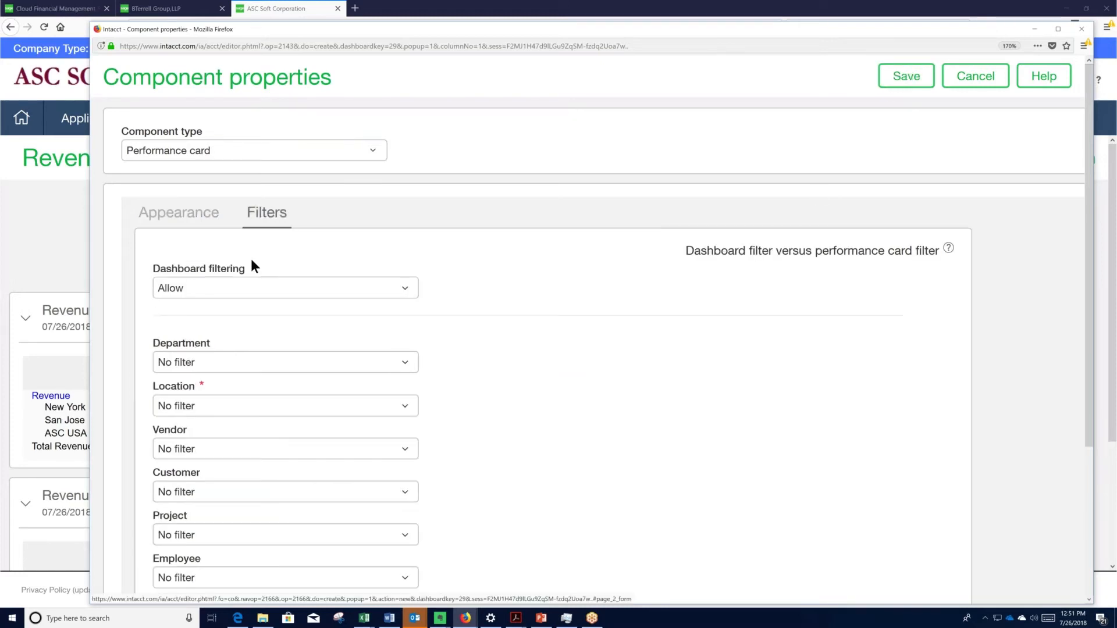
left_click(210, 411)
left_click(236, 471)
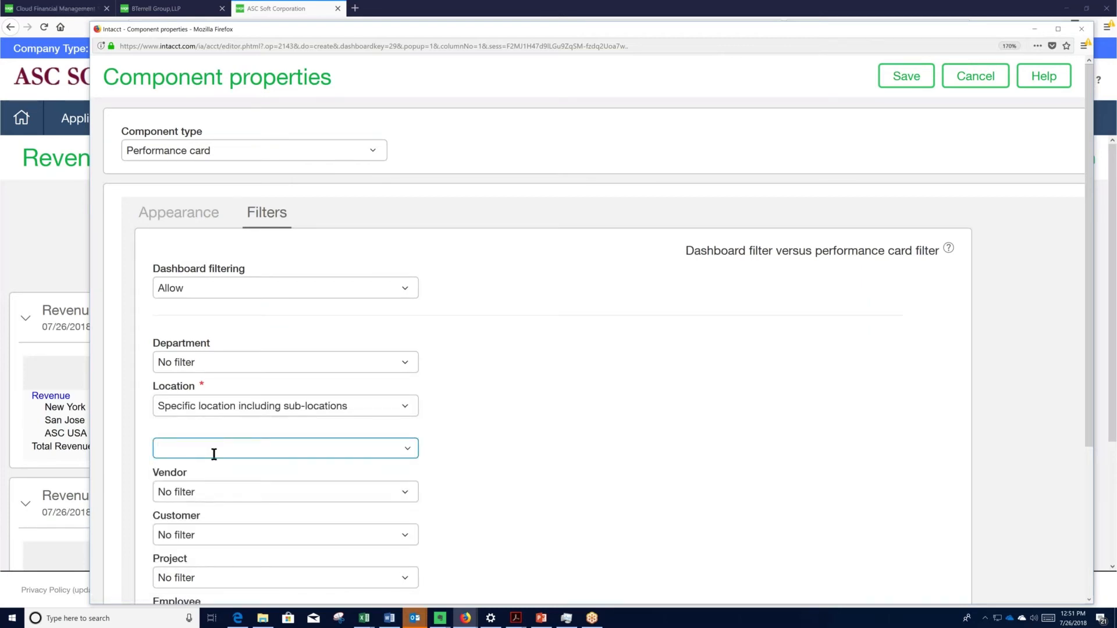
type("100--ASC USA")
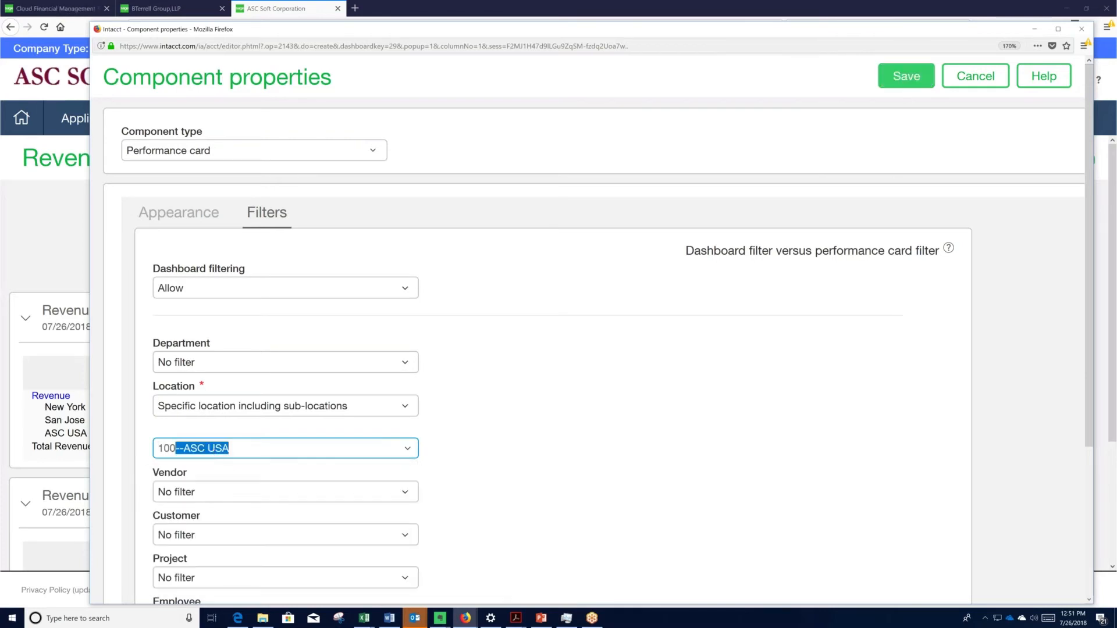
left_click(905, 76)
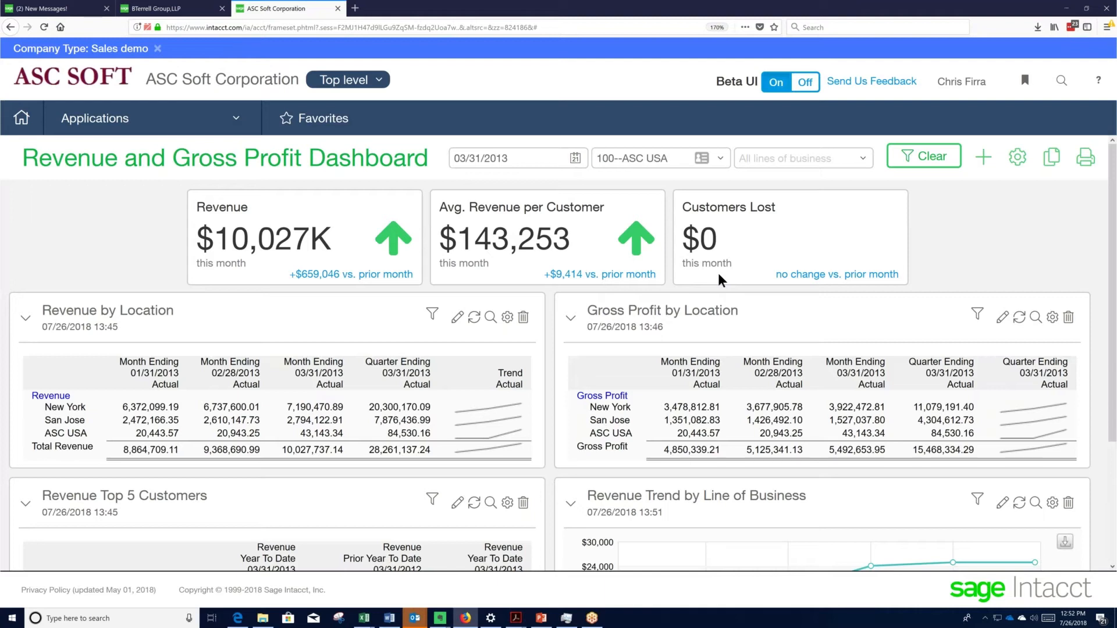
Step: Open the printable version of the dashboard, look through its performance cards, reports and trend chart, and close it
left_click(1085, 157)
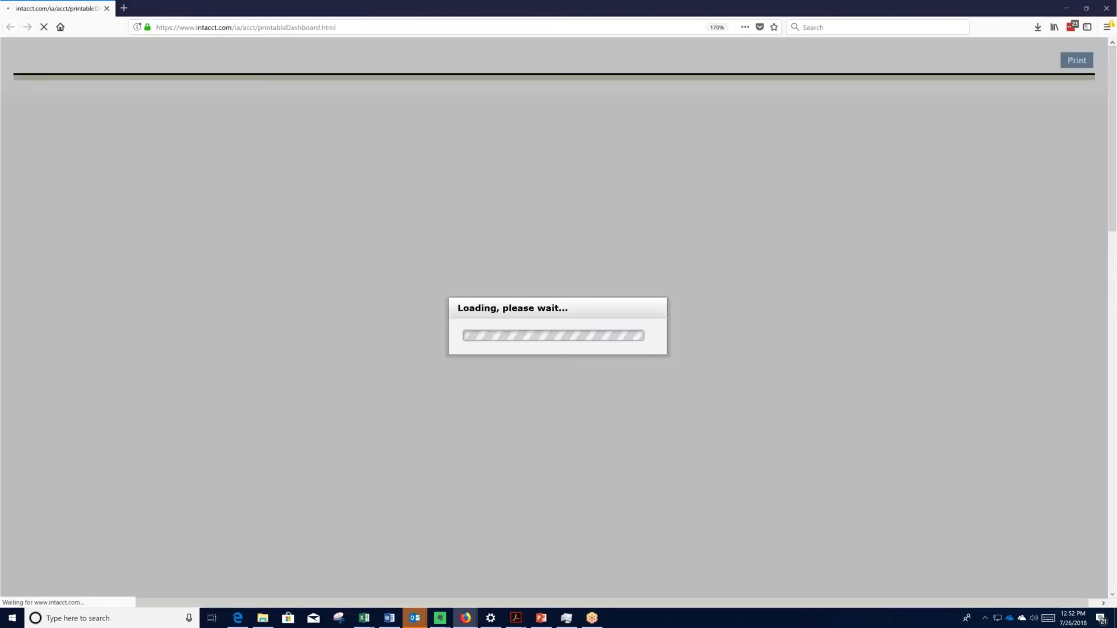
scroll(607, 396, "down", 1)
scroll(608, 398, "down", 10)
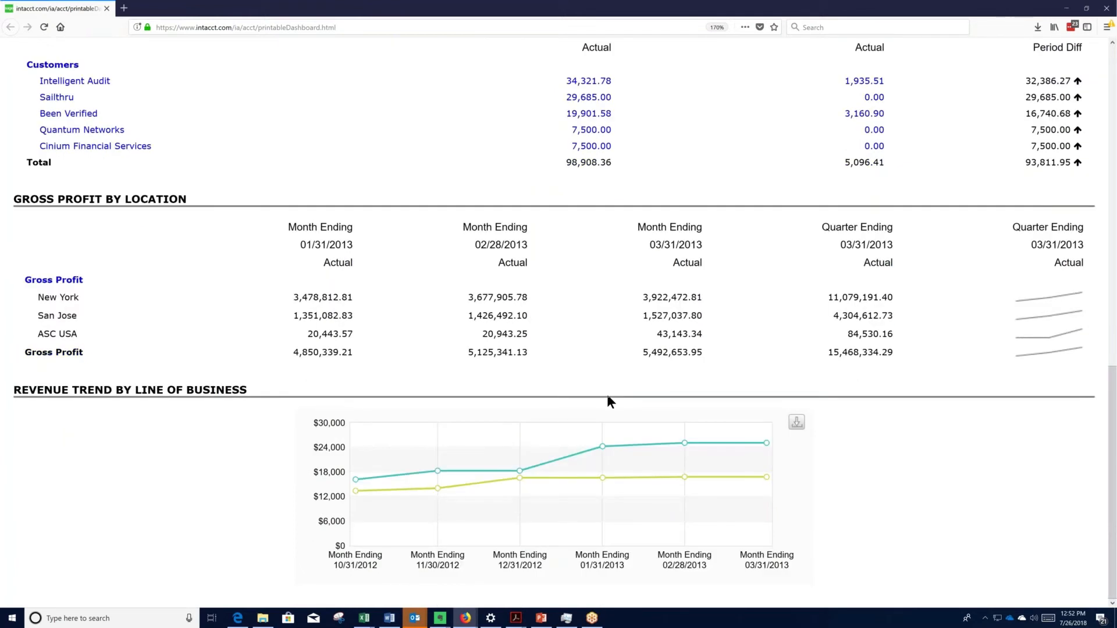
scroll(606, 393, "up", 10)
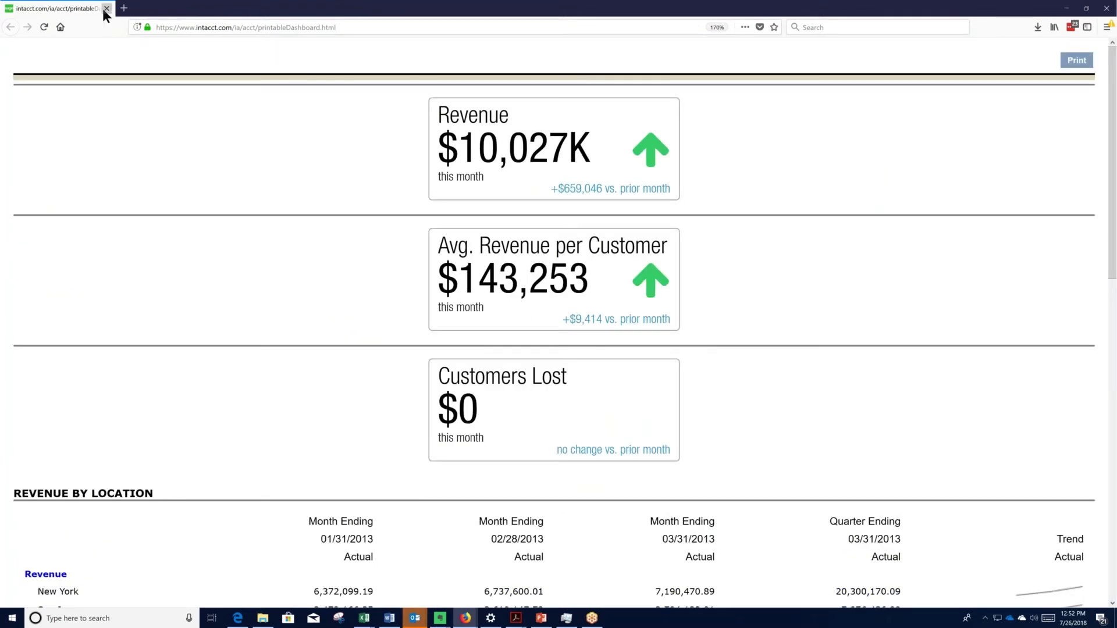
left_click(106, 9)
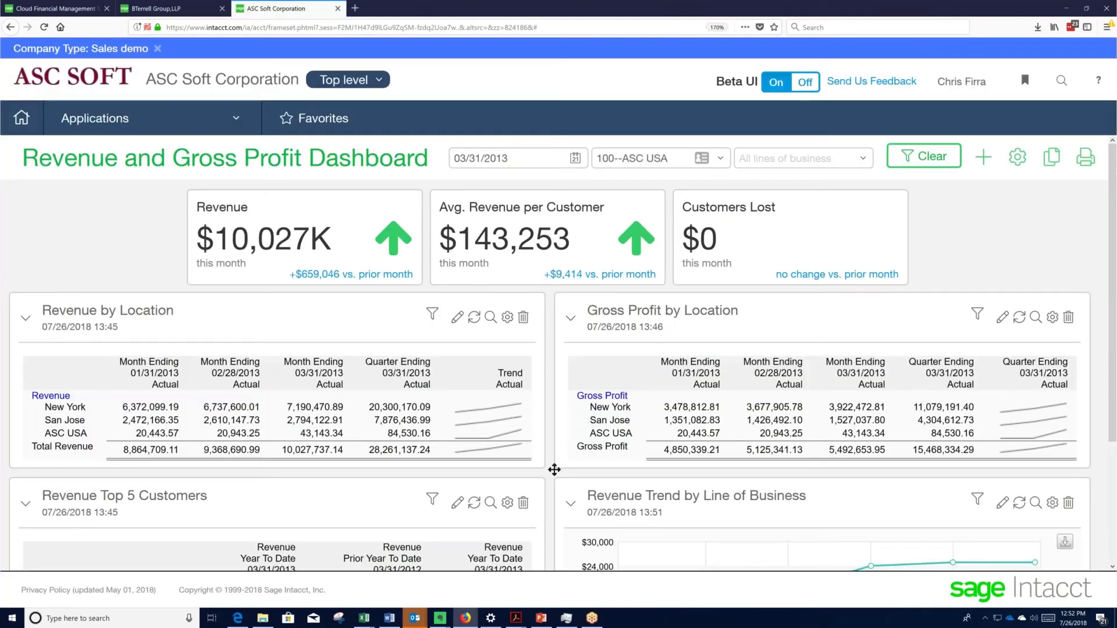
Step: Switch to PowerPoint
key("alt+Tab")
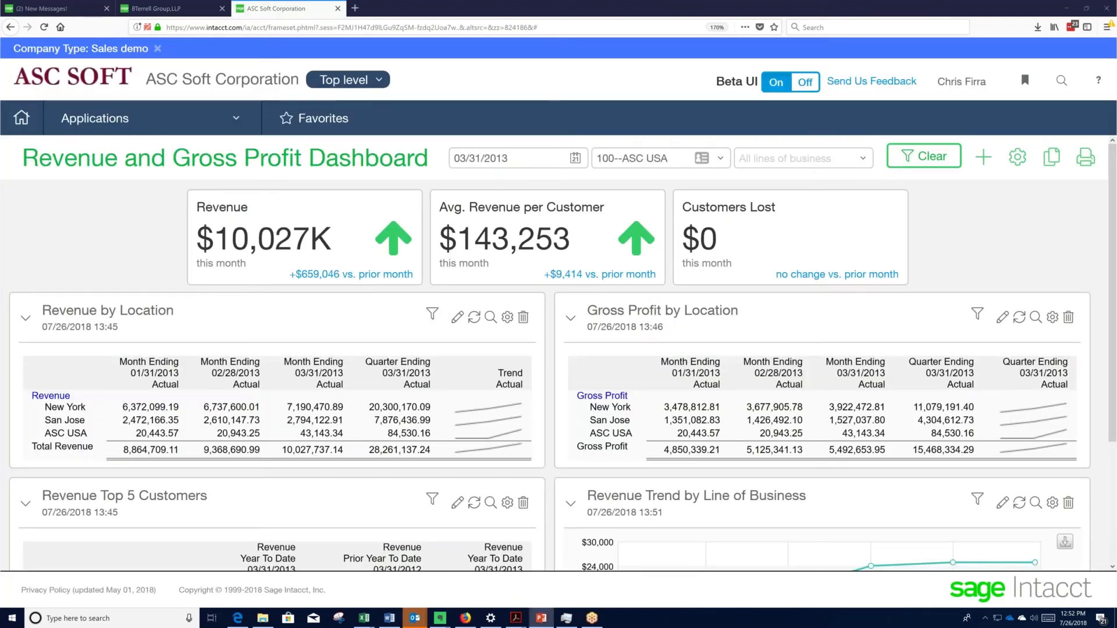